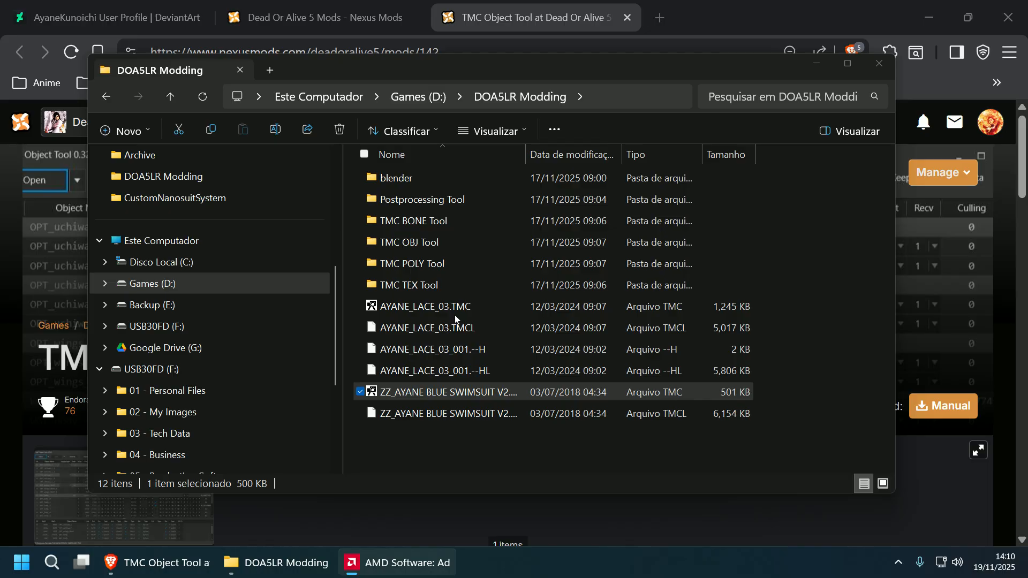
- Open AYANE_LACE_03.TMC in LR Photo Studio and examine the model's high-heeled shoes from the side
left_click(455, 314)
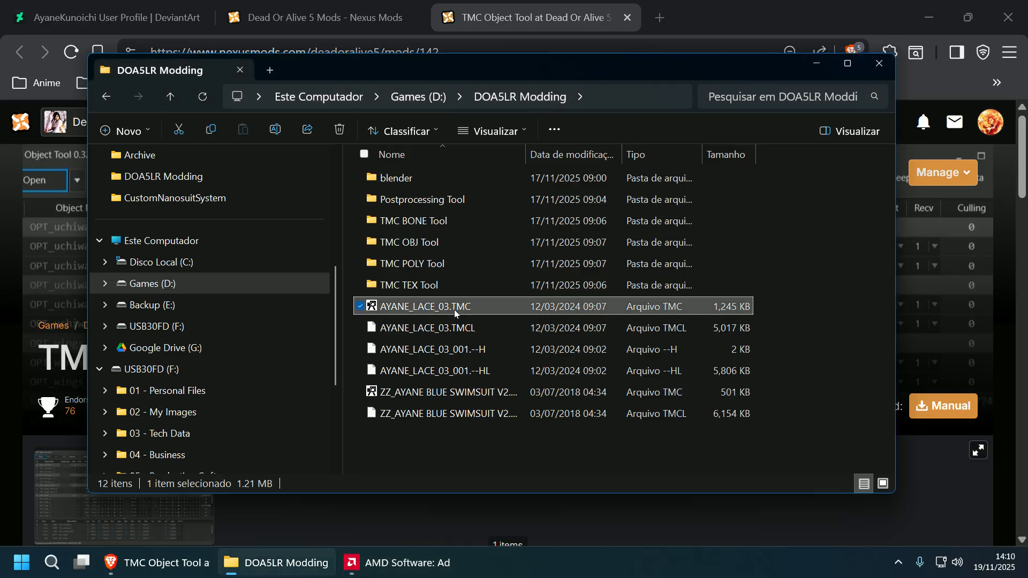
double_click(455, 314)
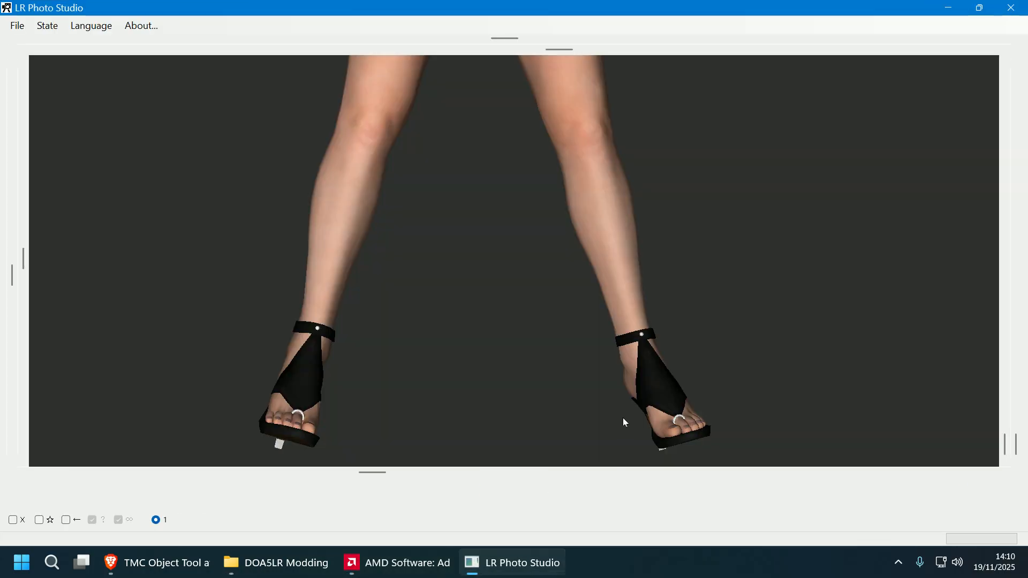
left_click_drag(758, 356, 737, 345)
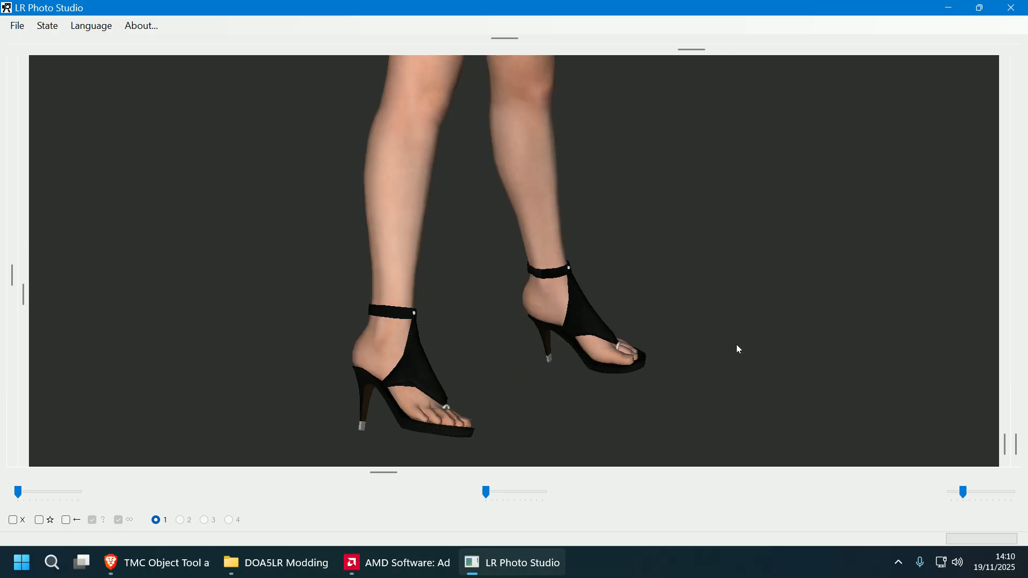
left_click(444, 408)
- Open ZZ_AYANE BLUE SWIMSUIT V2 from the modding folder, examine its feet, and close that viewer window
left_click(276, 563)
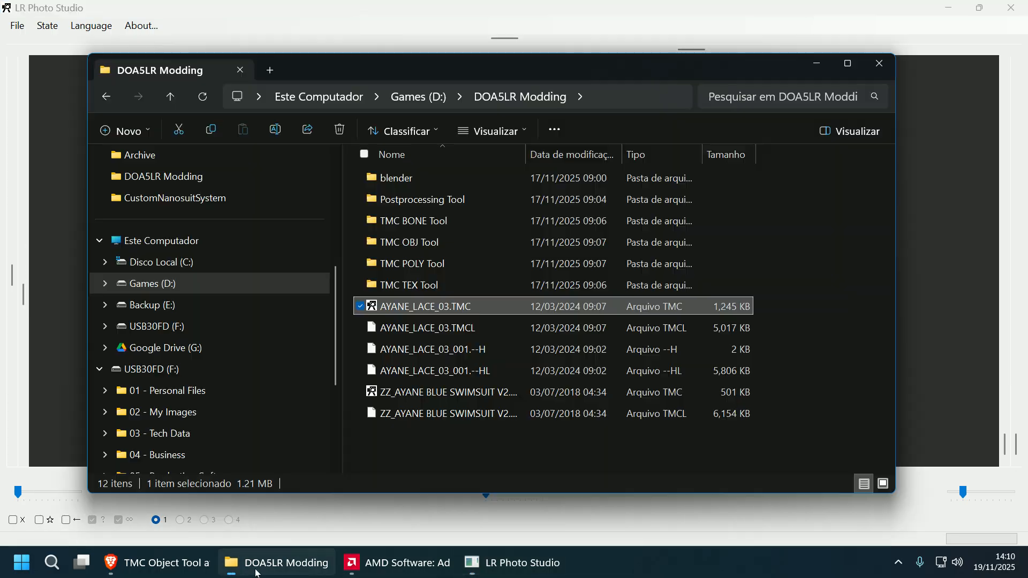
left_click(420, 394)
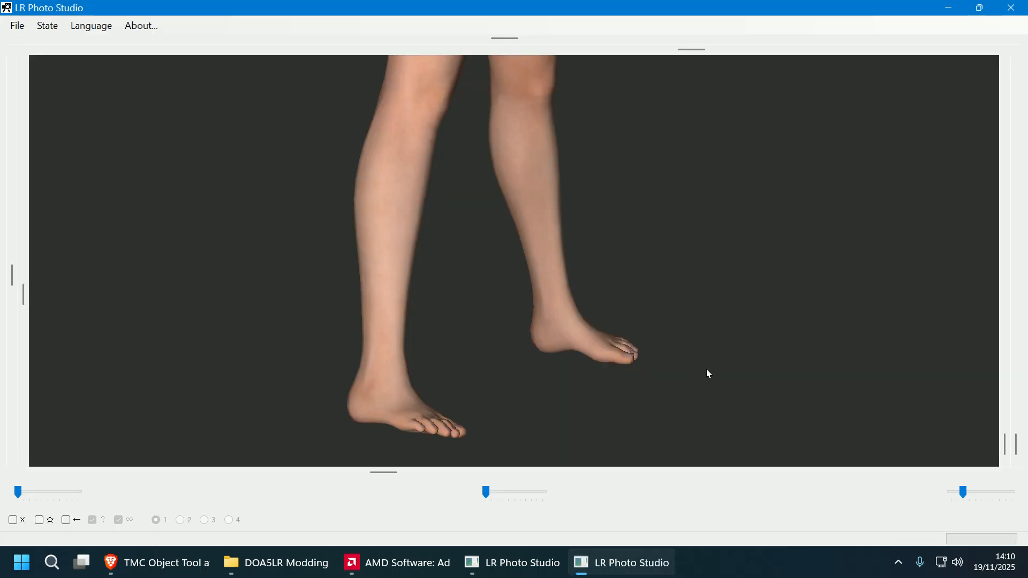
left_click_drag(706, 369, 742, 299)
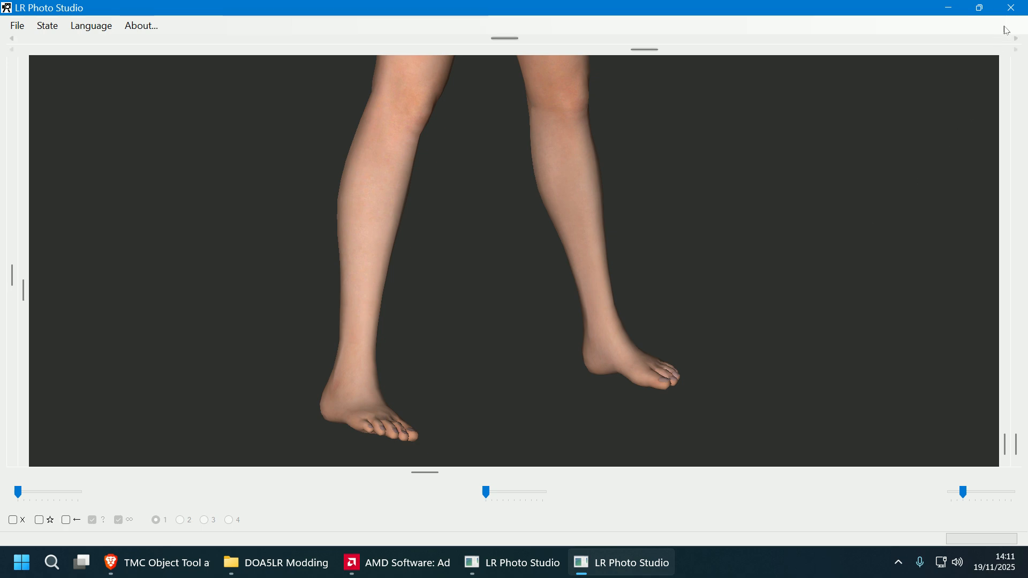
left_click(1013, 8)
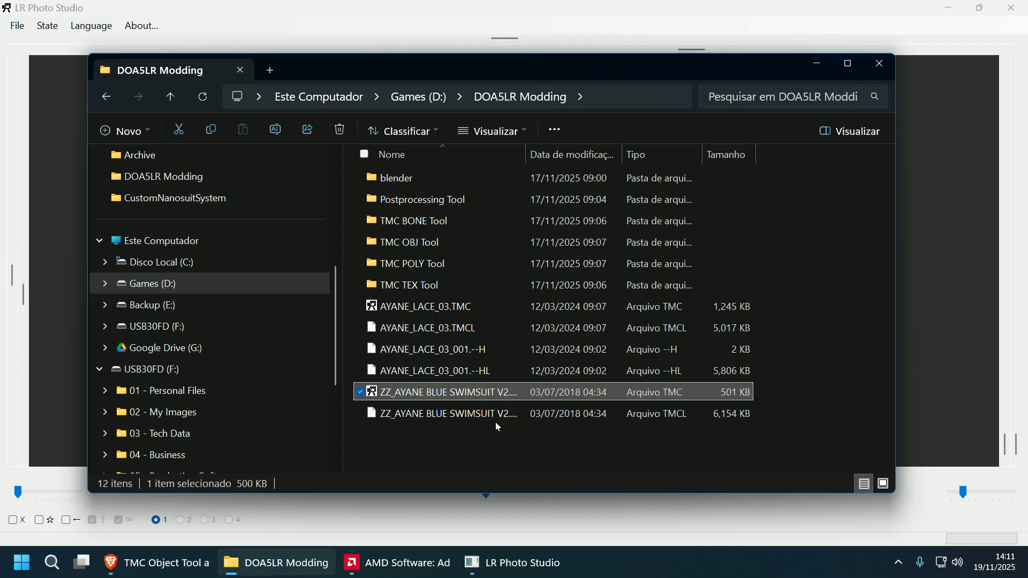
- Open AYANE_LACE_03.TMC again and examine which meshes form the shoes and their metal ornaments
left_click(436, 311)
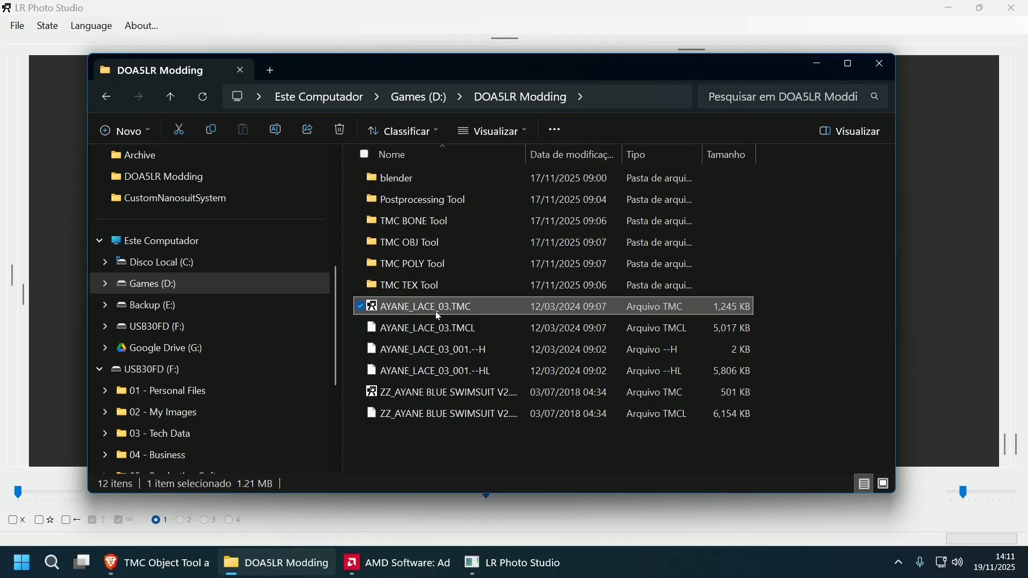
double_click(438, 316)
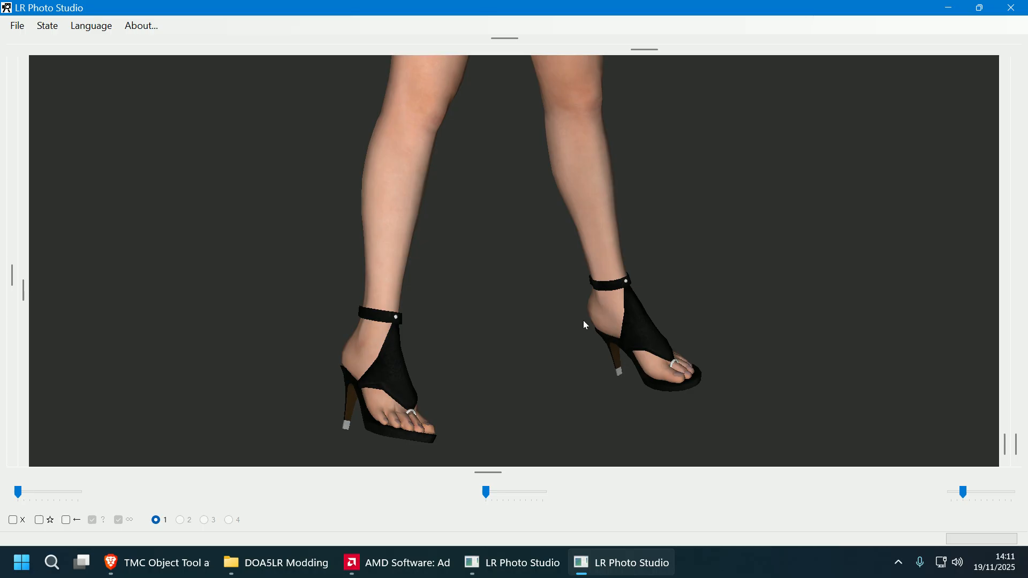
left_click(637, 337)
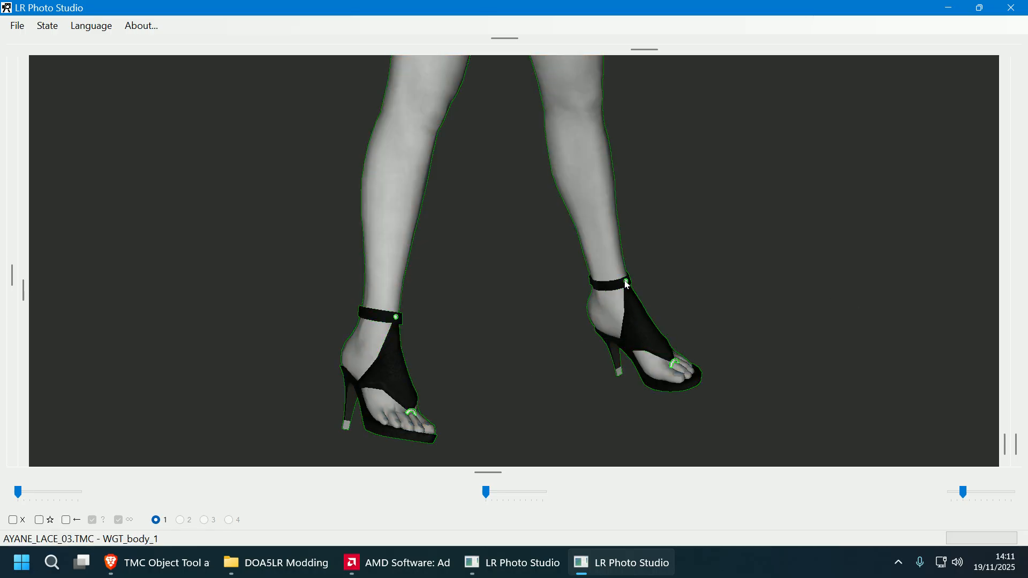
left_click(627, 281)
left_click(631, 316)
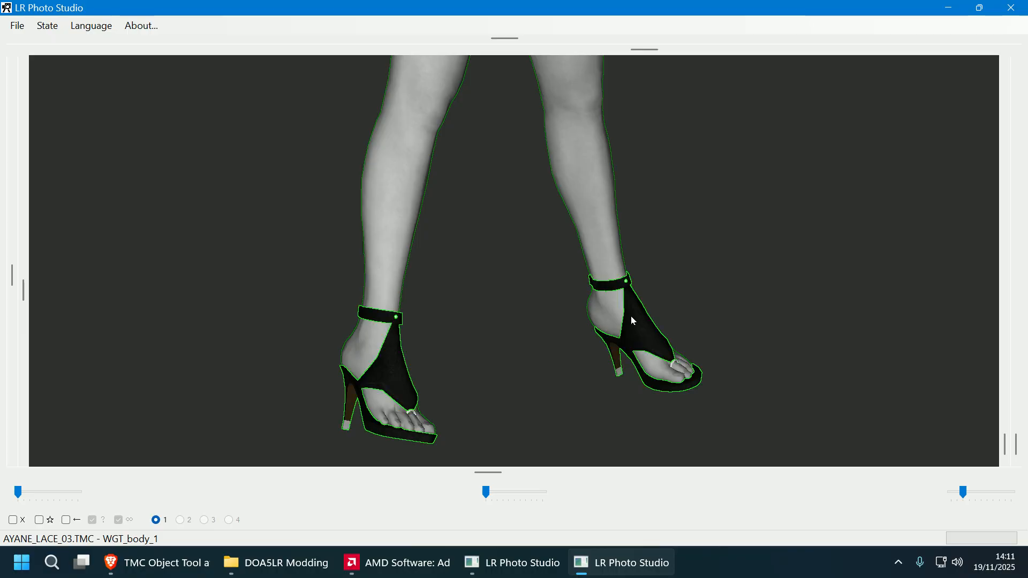
left_click_drag(631, 316, 513, 342)
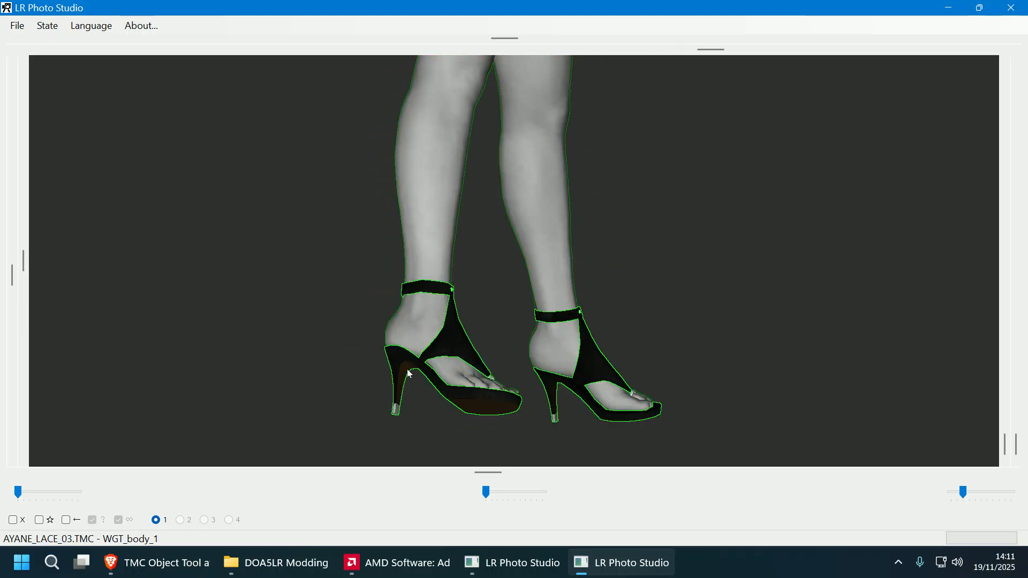
left_click_drag(403, 361, 350, 381)
scroll(484, 349, "up", 10)
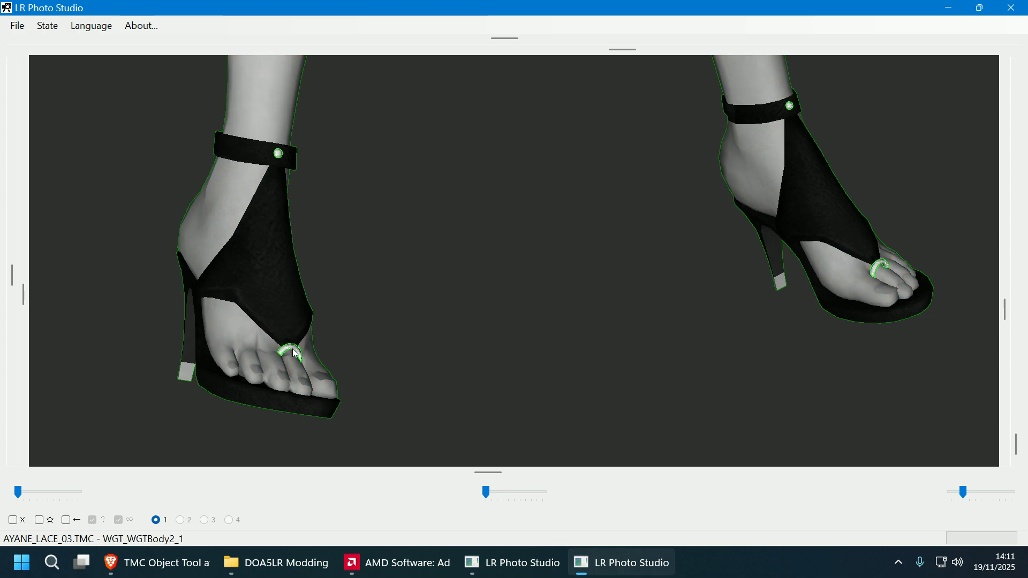
left_click_drag(515, 314, 467, 294)
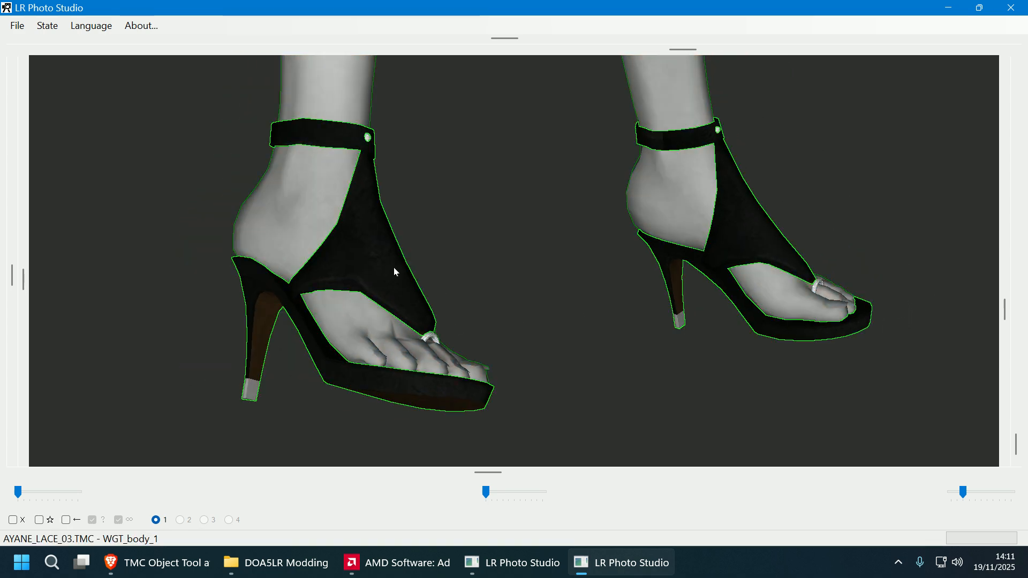
- Launch Blender from the blender folder inside DOA5LR Modding
left_click(284, 562)
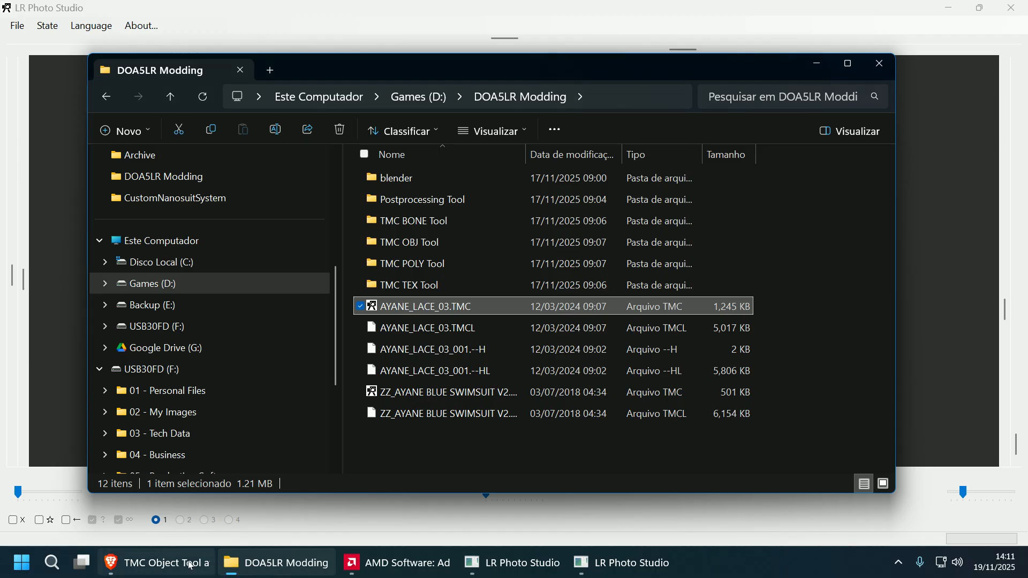
double_click(438, 177)
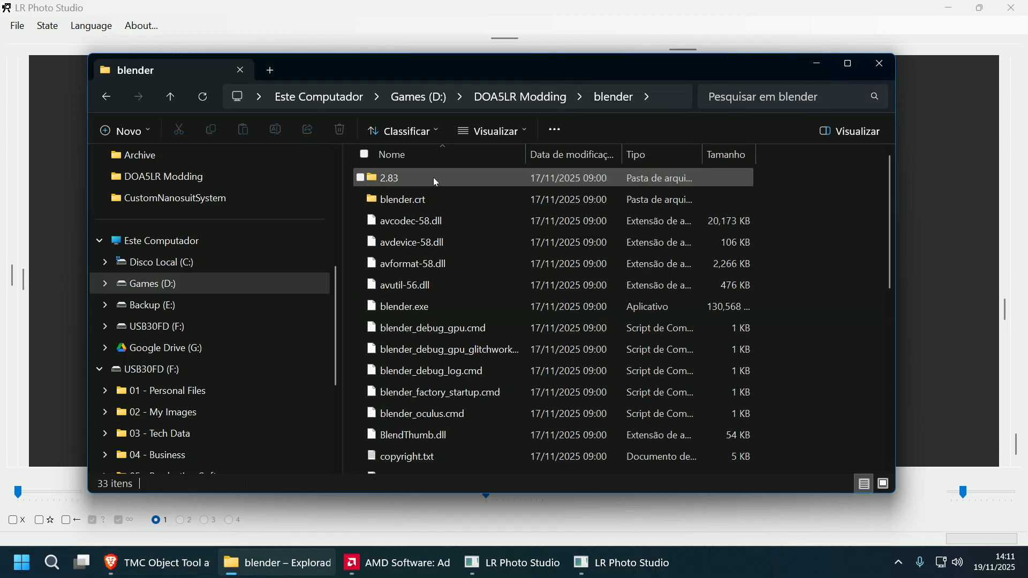
double_click(424, 308)
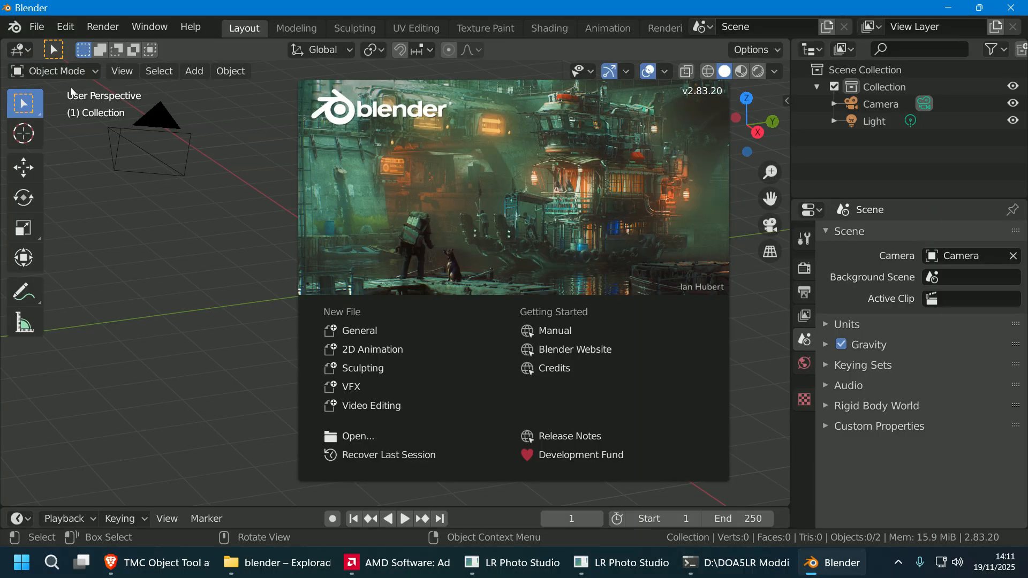
- Import AYANE_LACE_03.TMC from the DOA5LR Modding folder into the scene with the TMC(PC) importer
left_click(41, 25)
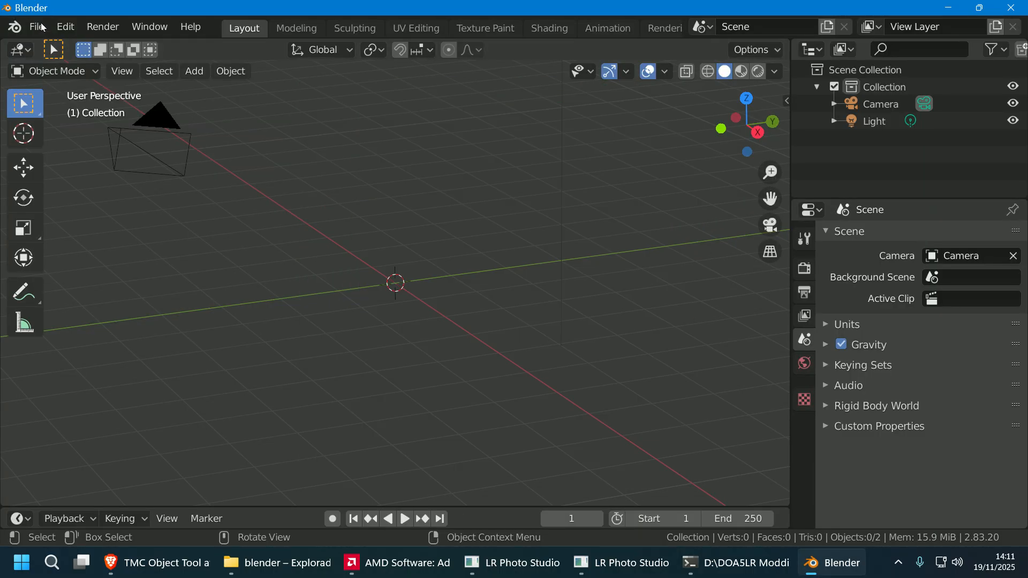
left_click(43, 26)
mouse_move(54, 258)
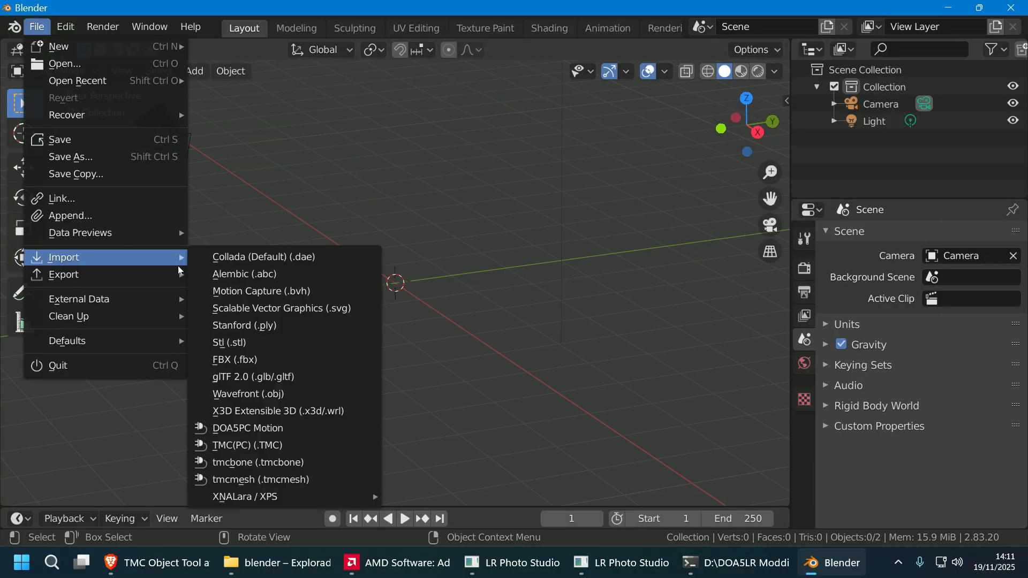
left_click(281, 446)
left_click(195, 442)
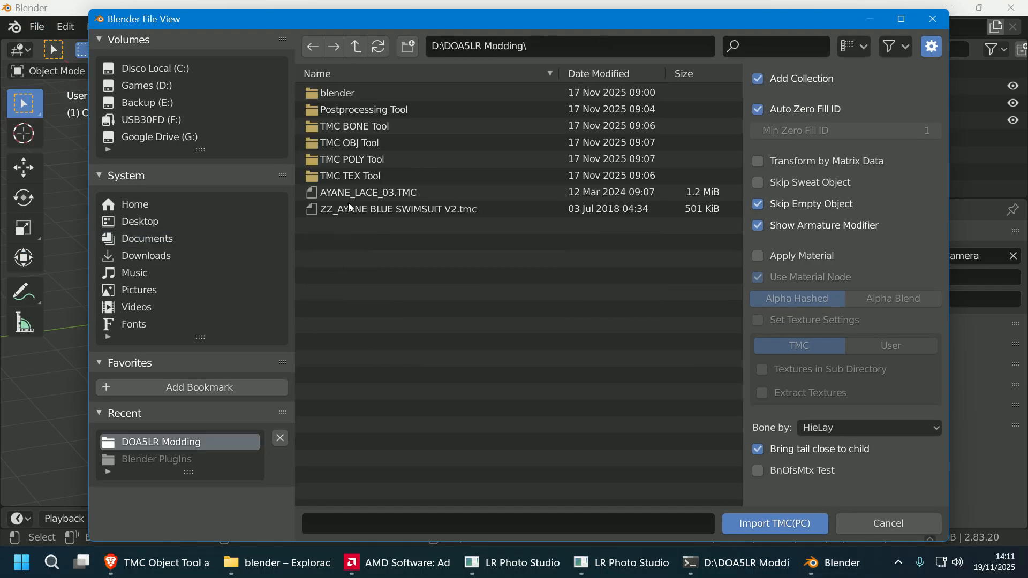
left_click(364, 193)
left_click(759, 522)
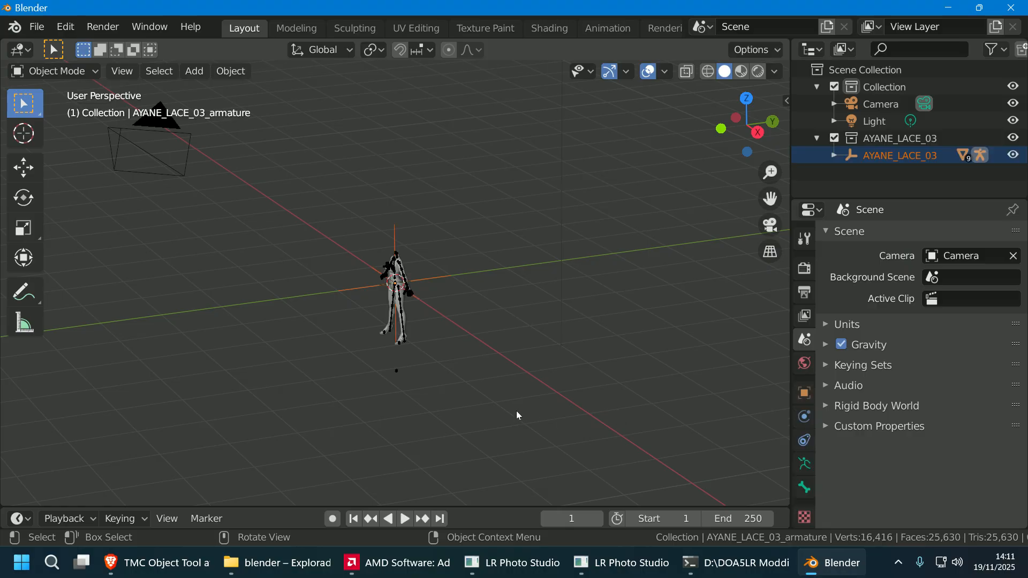
- Hide the AYANE_LACE_03 armature in the viewport and bring the model's legs and shoes into view
scroll(448, 358, "up", 10)
middle_click_drag(488, 346, 579, 311)
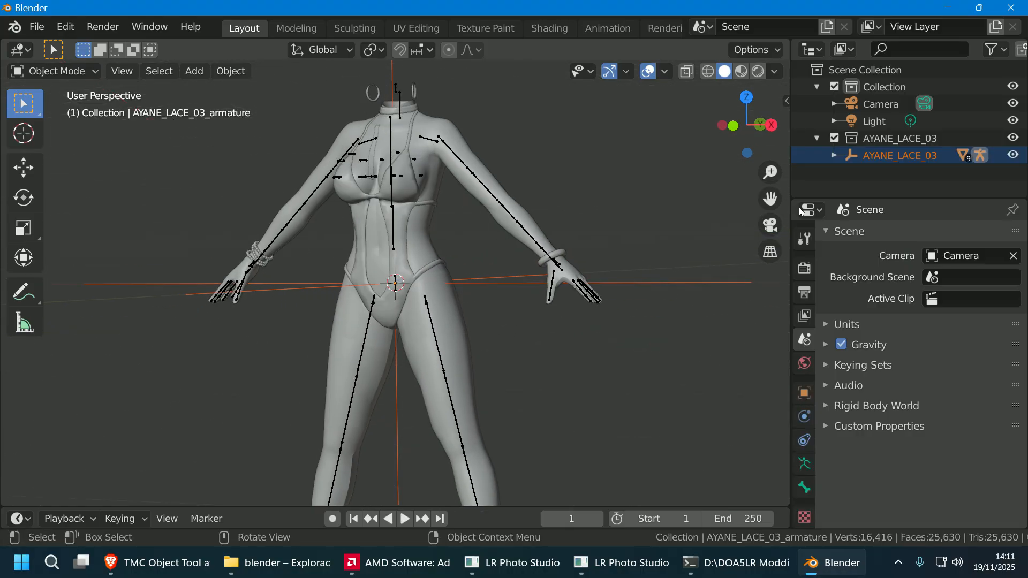
left_click(834, 156)
left_click(1014, 173)
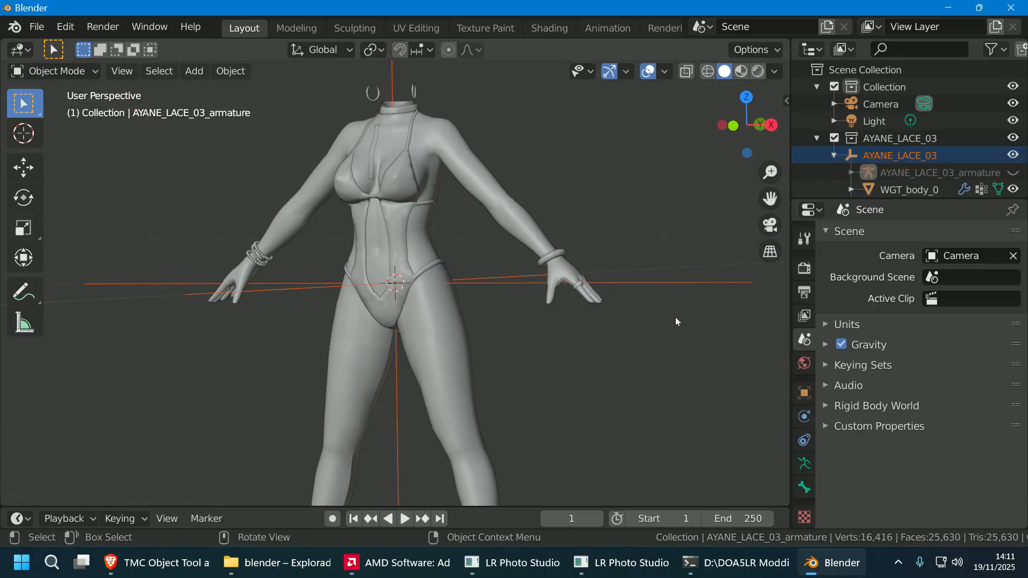
middle_click_drag(643, 368, 637, 134, "shift")
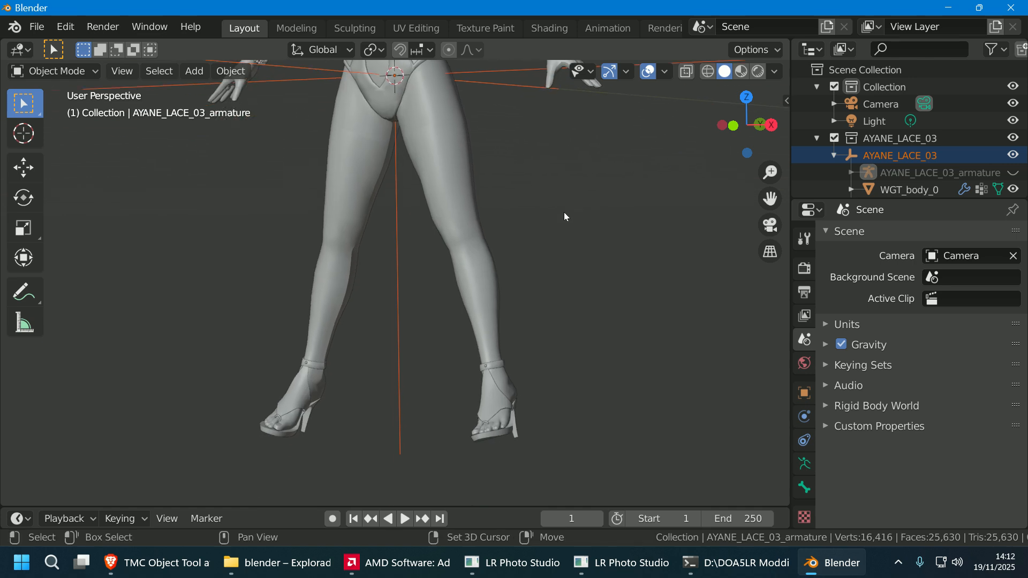
middle_click_drag(564, 212, 645, 217)
- Switch to the DOA5LR Modding folder and open AYANE_LACE_03.TMC in LR Photo Studio
left_click(277, 562)
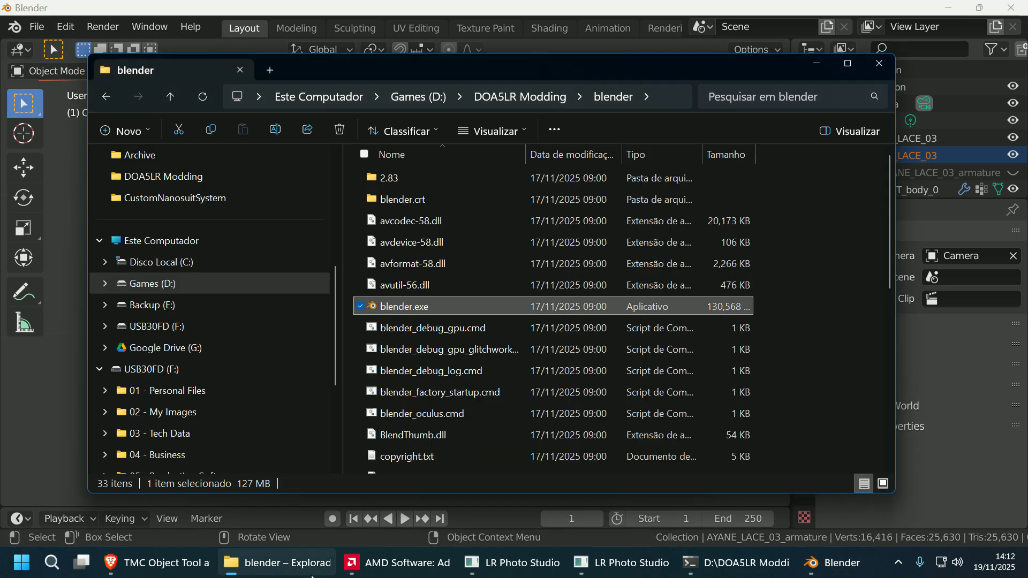
left_click(515, 98)
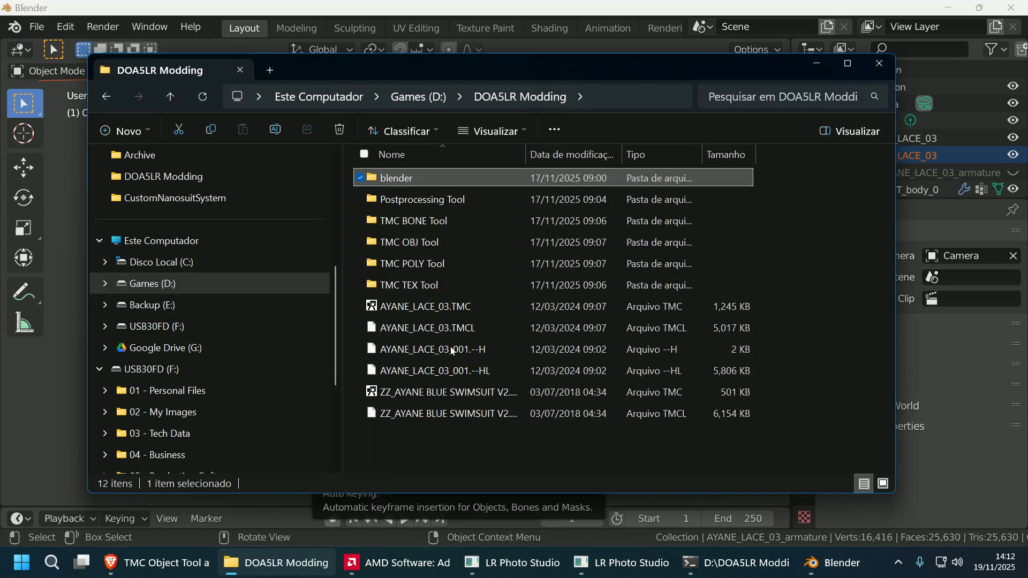
left_click(461, 313)
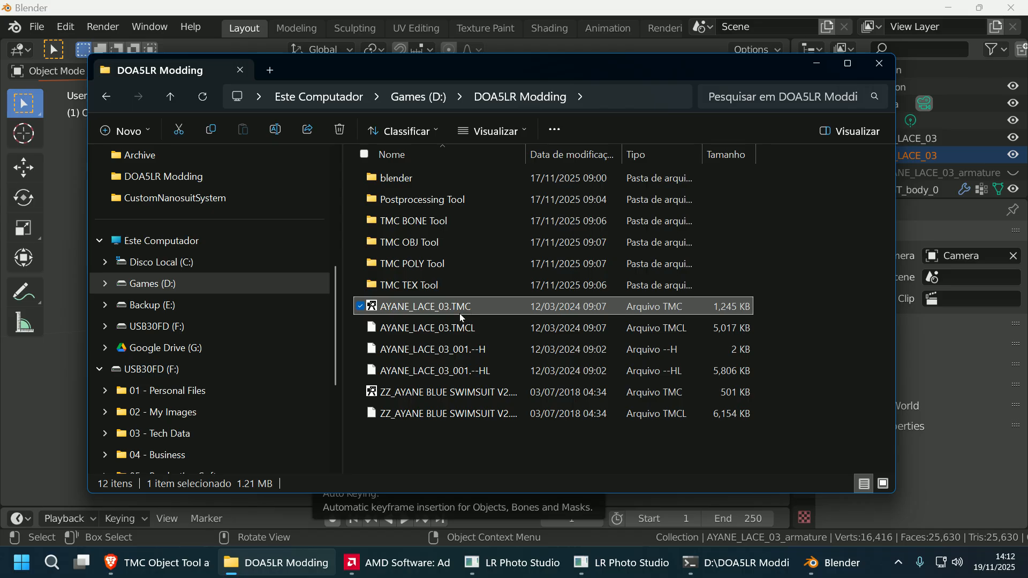
double_click(459, 313)
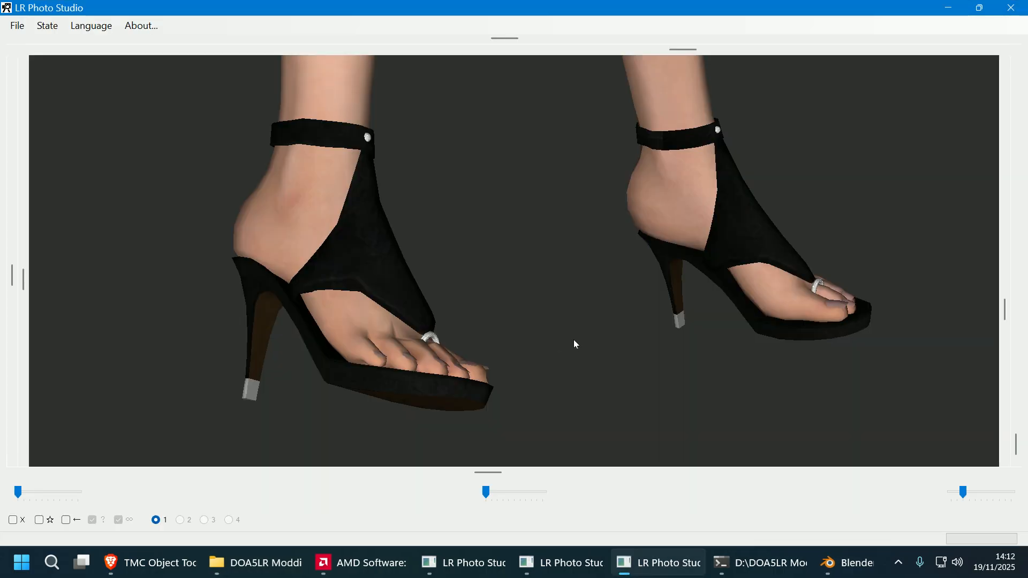
- Extract the black shoe mesh as WGT_body_1.tmcmesh into the DOA5LR Modding folder
left_click(371, 264)
right_click(372, 263)
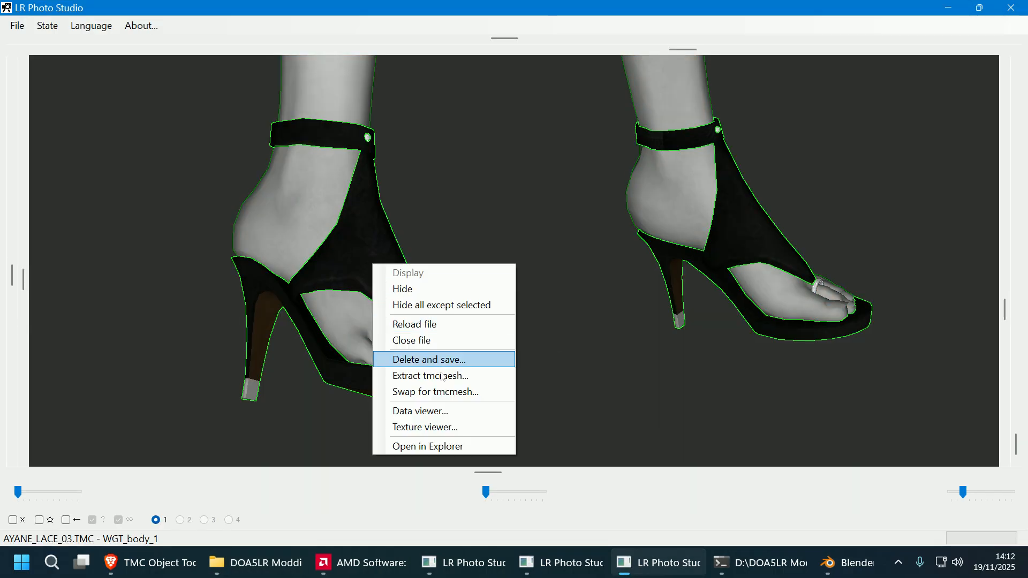
left_click(444, 377)
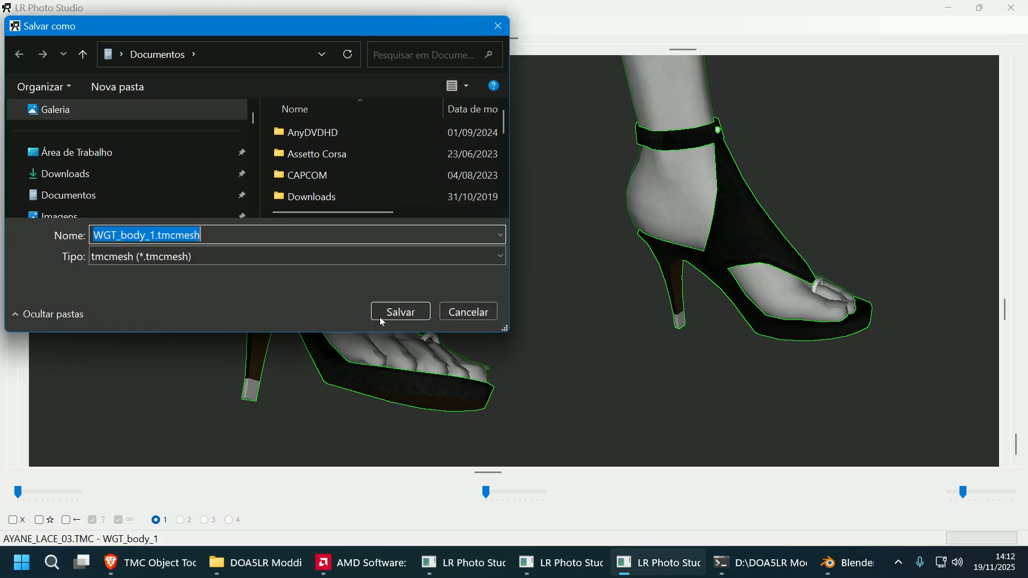
scroll(152, 201, "down", 5)
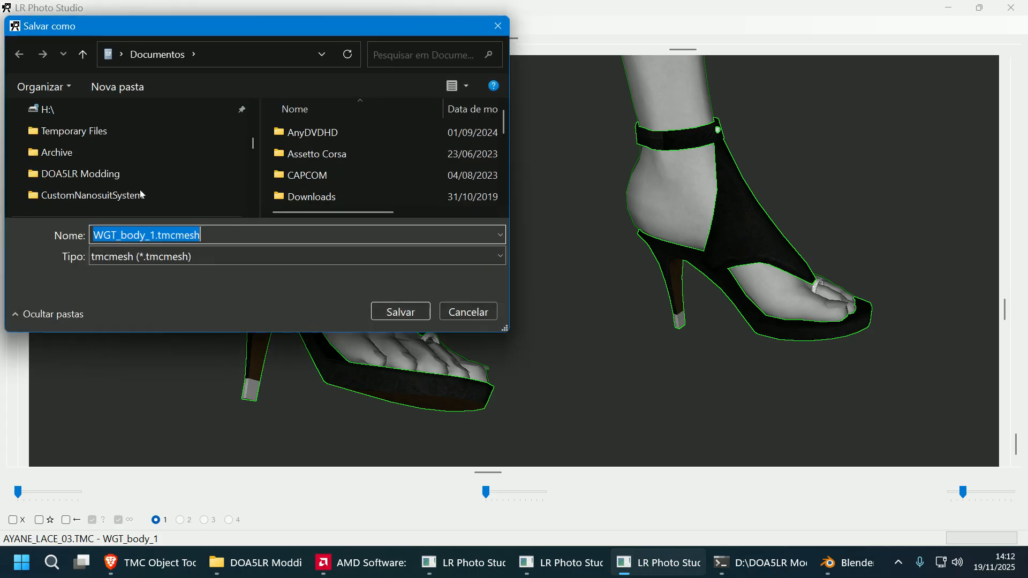
left_click(88, 173)
scroll(389, 188, "down", 1)
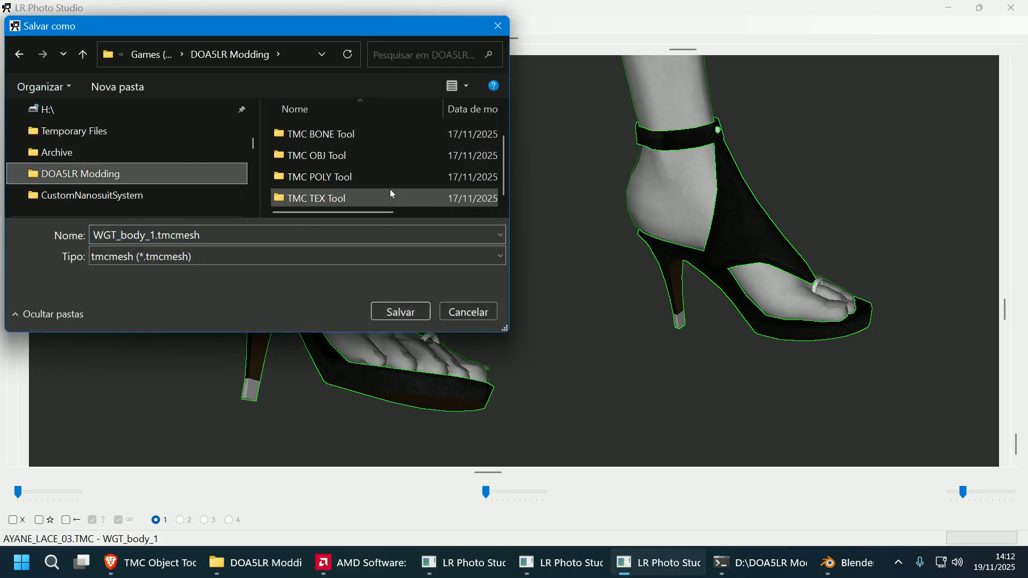
left_click(404, 312)
- Extract the shoes' toe ring and strap stud mesh as WGT_WGTBody2_1.tmcmesh into the same folder
right_click(433, 338)
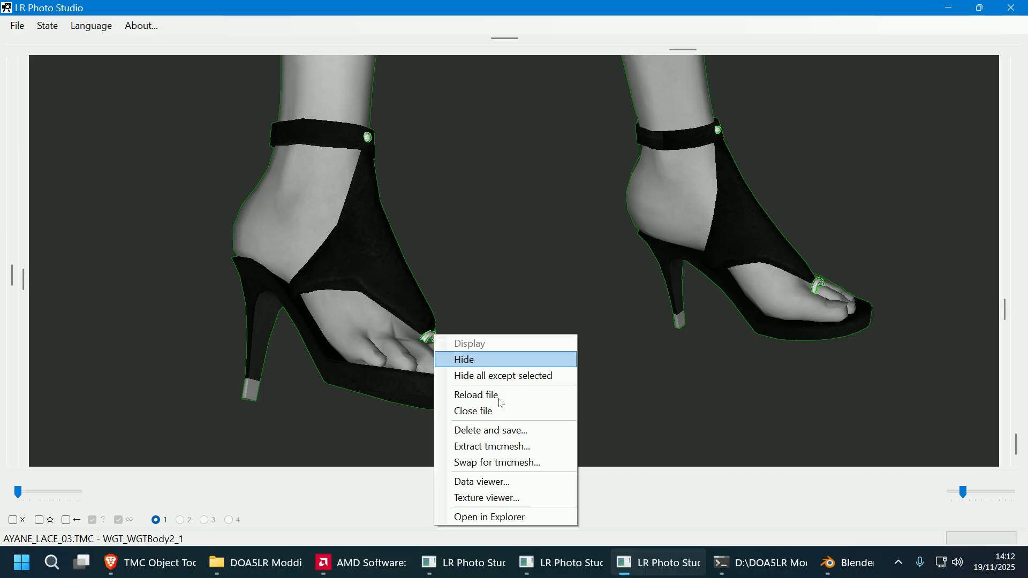
left_click(516, 446)
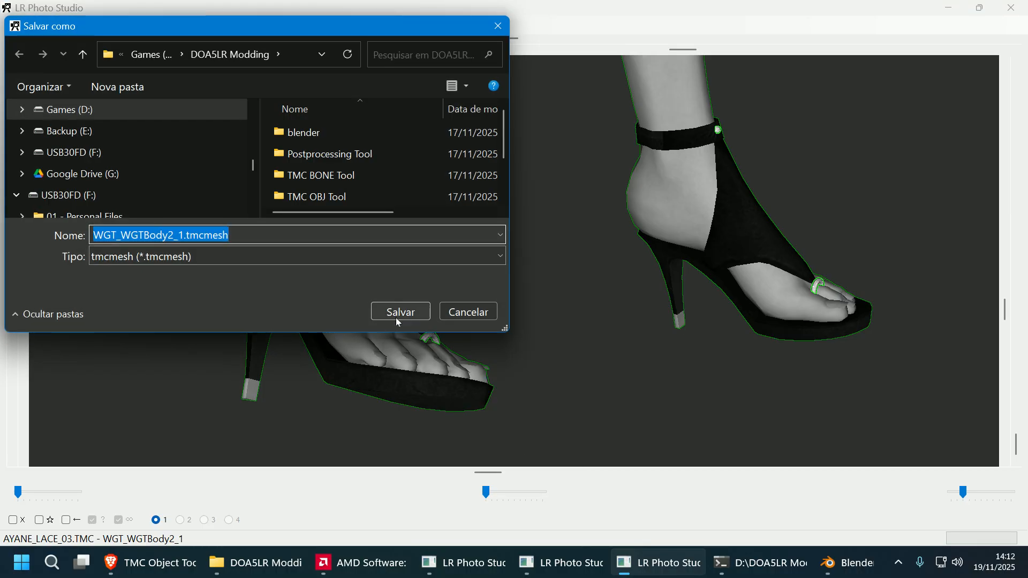
left_click(402, 312)
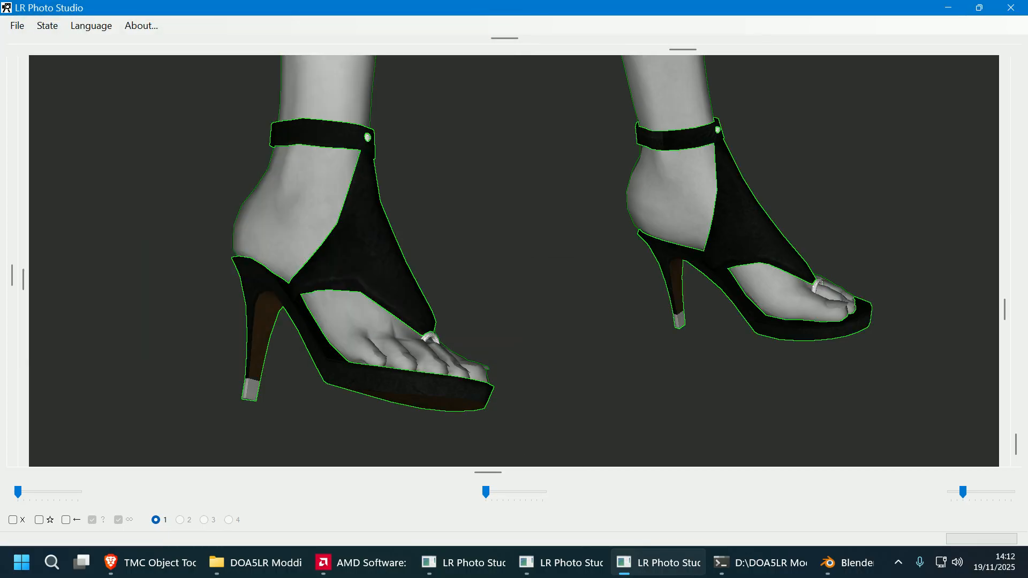
- Extract the black shoe mesh's Tex_10 texture as Tex_10.dds into the DOA5LR Modding folder
left_click(311, 264)
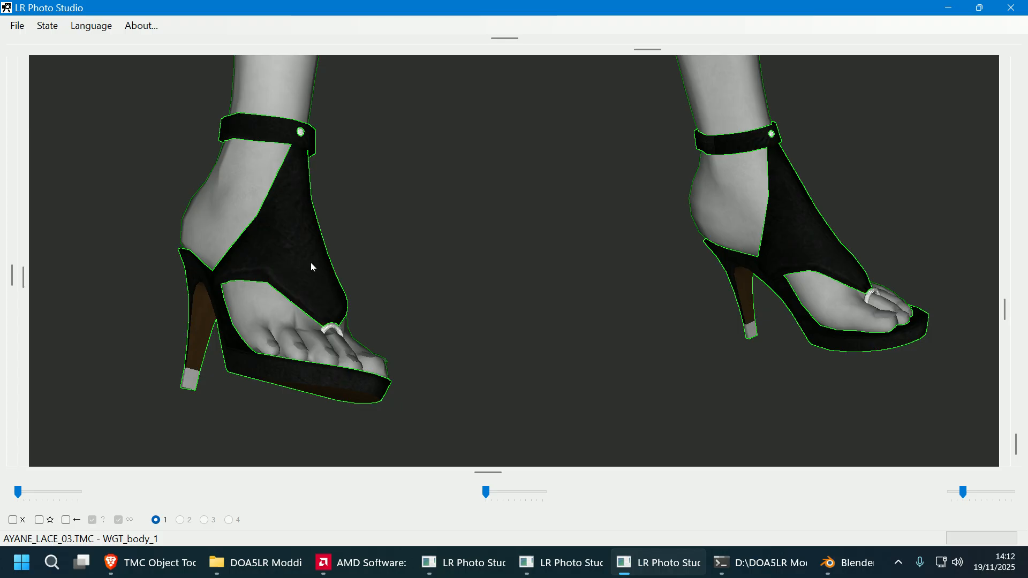
right_click(308, 273)
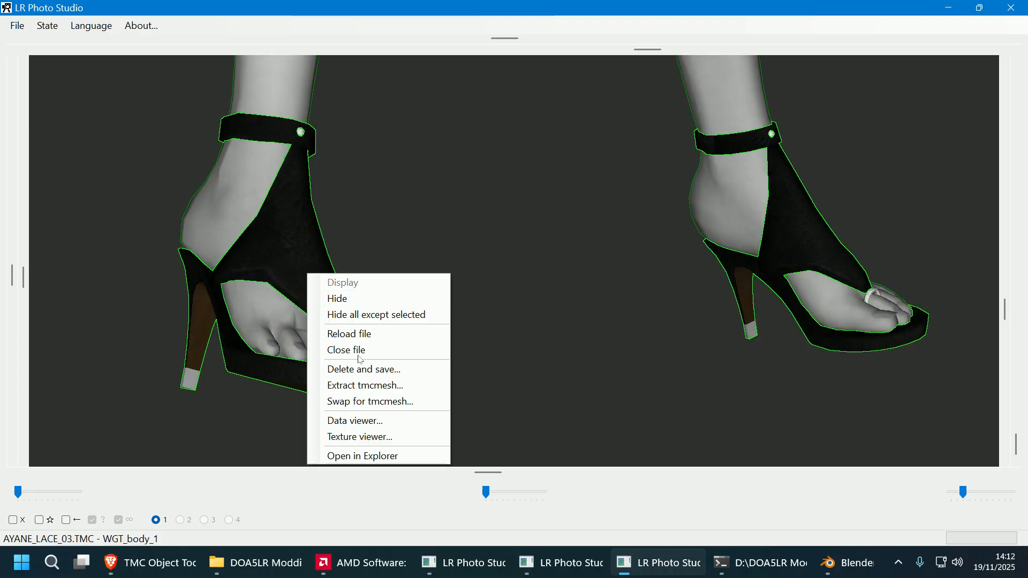
left_click(378, 437)
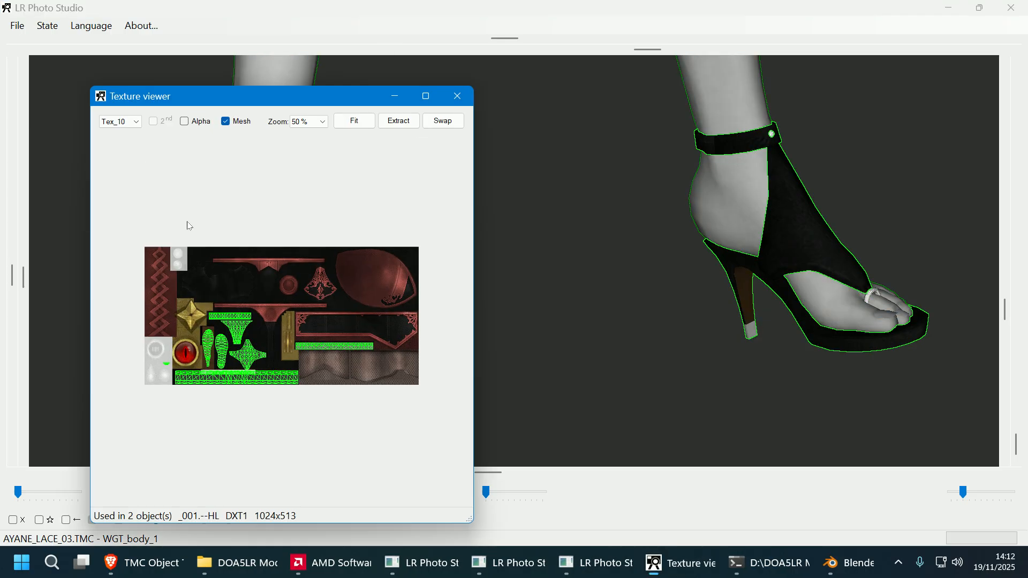
left_click(121, 125)
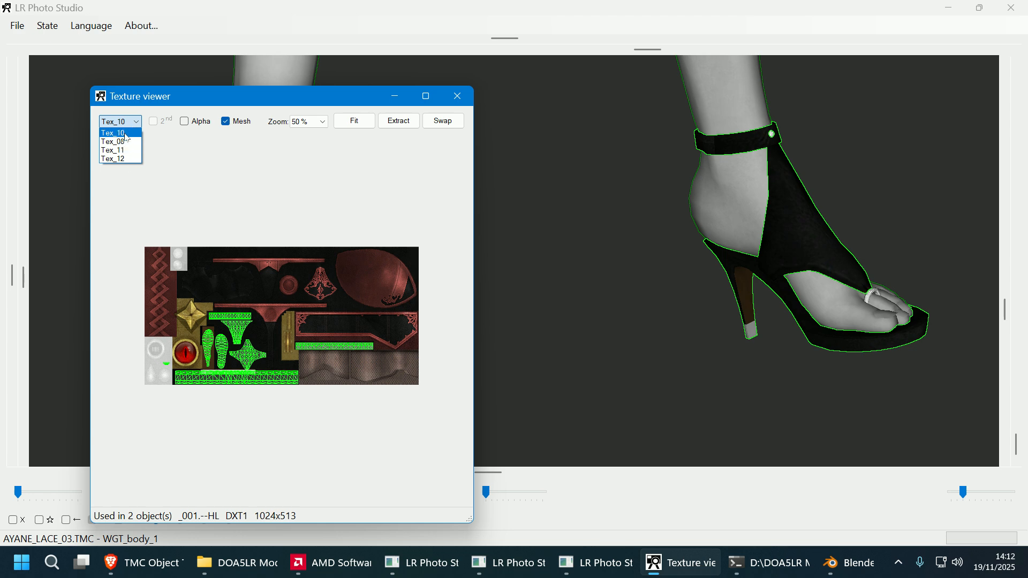
left_click(127, 134)
left_click(397, 124)
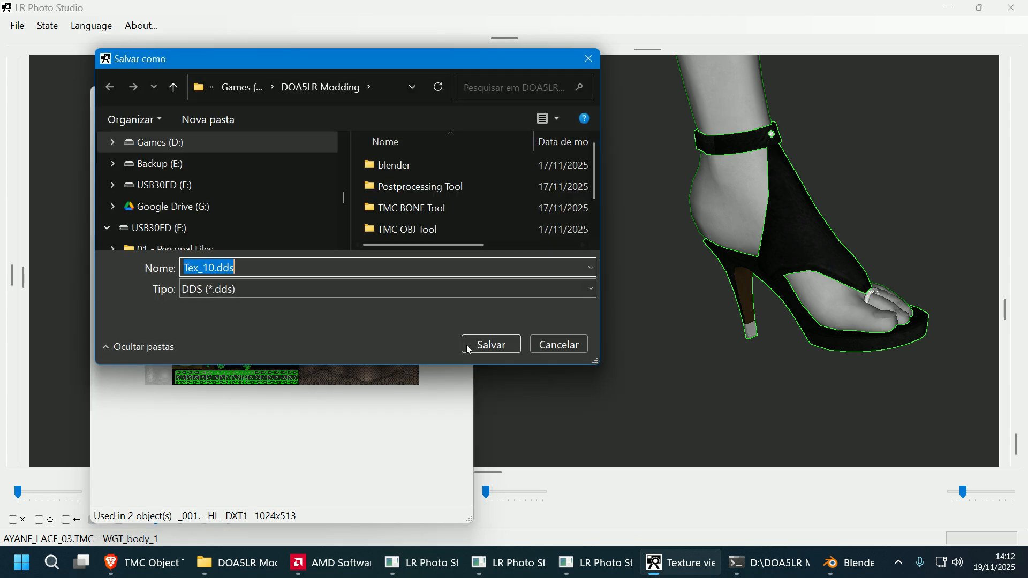
scroll(476, 204, "down", 1)
left_click(487, 345)
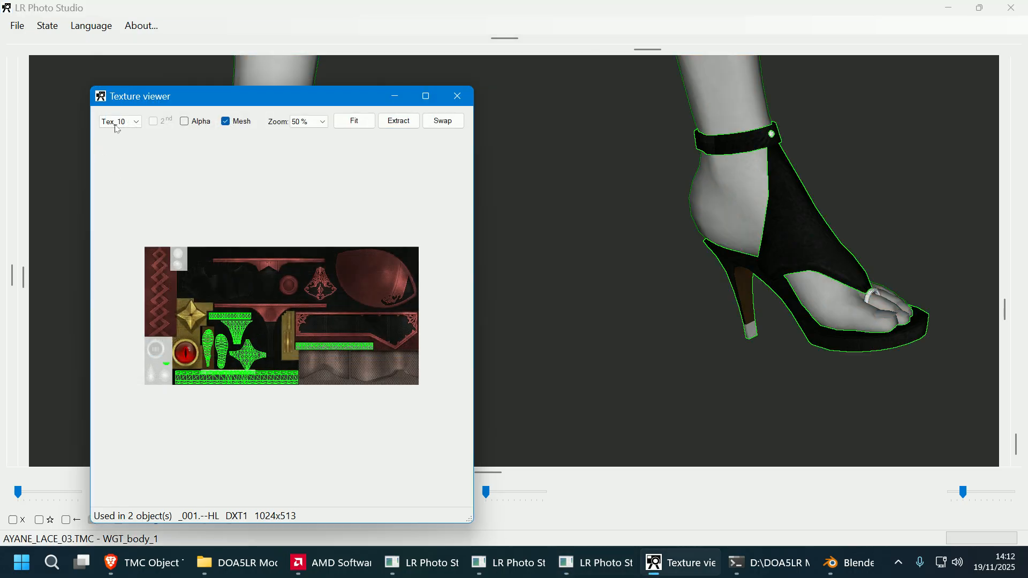
- Examine the black shoe mesh's Tex_08 texture and compare it with the shoes on the model
left_click(117, 127)
left_click(120, 134)
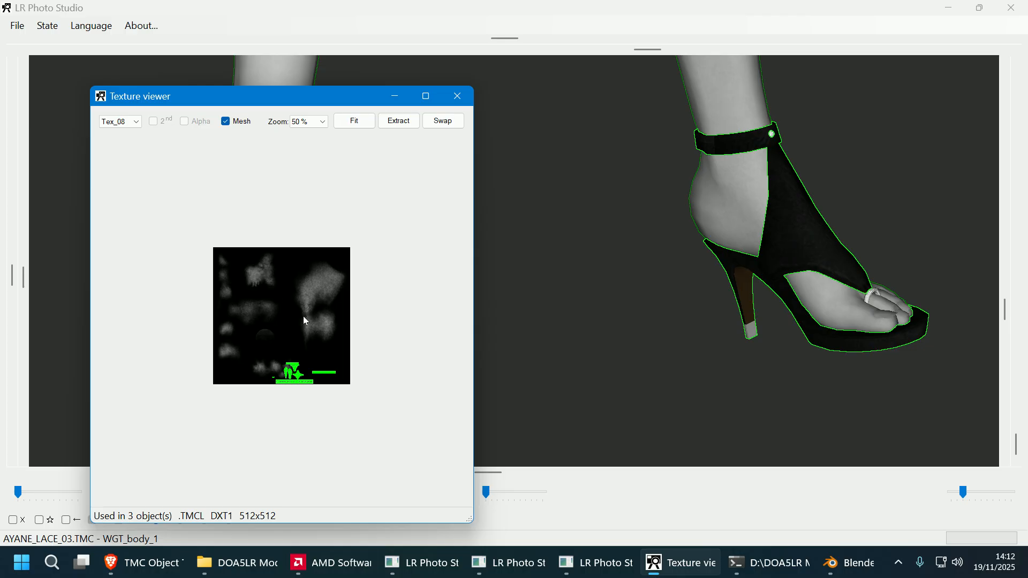
left_click(793, 256)
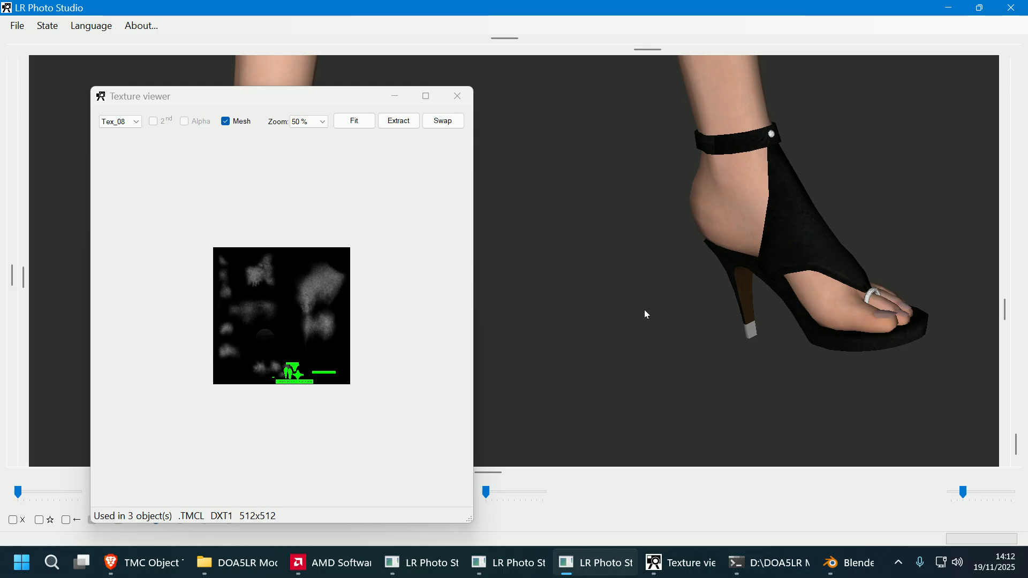
left_click(333, 306)
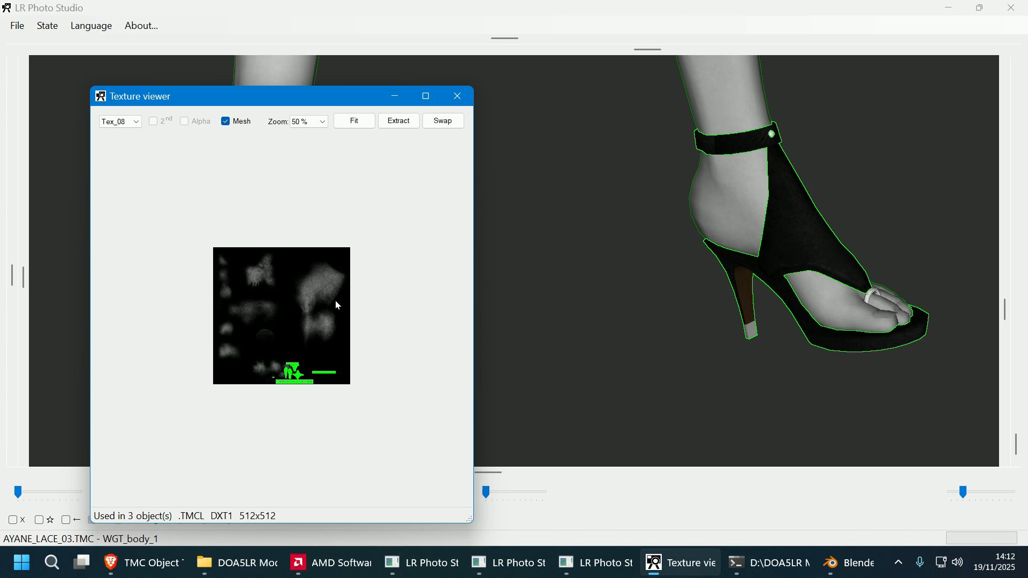
left_click(772, 241)
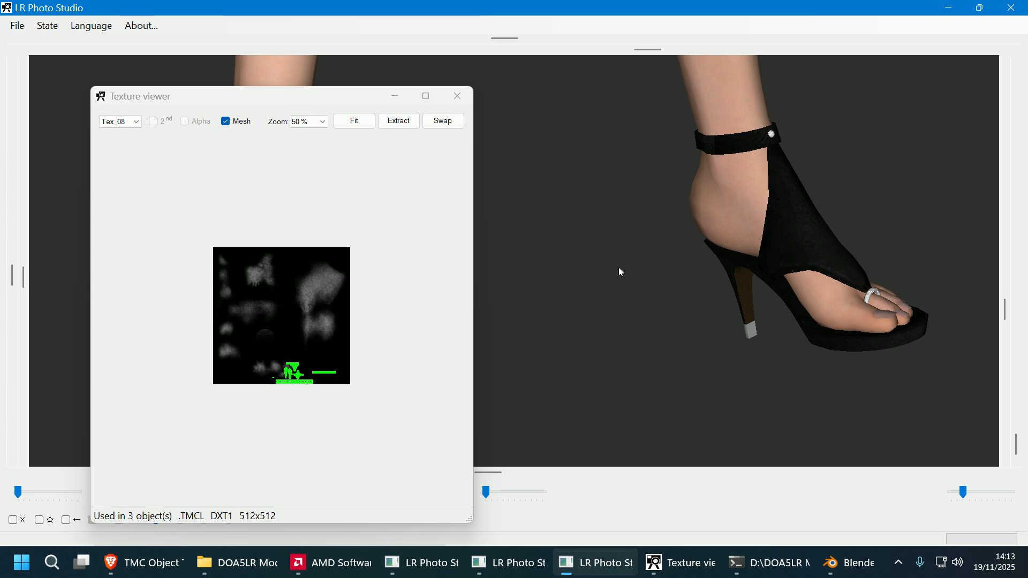
left_click(217, 135)
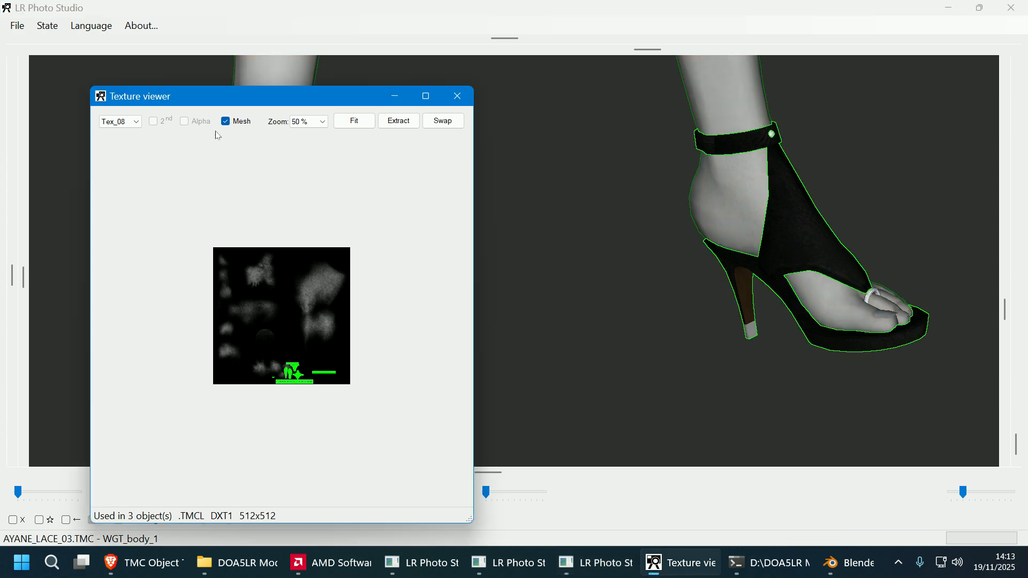
- Extract the black shoe mesh's Tex_11 normal map as Tex_11.dds into the DOA5LR Modding folder
left_click(133, 126)
left_click(134, 151)
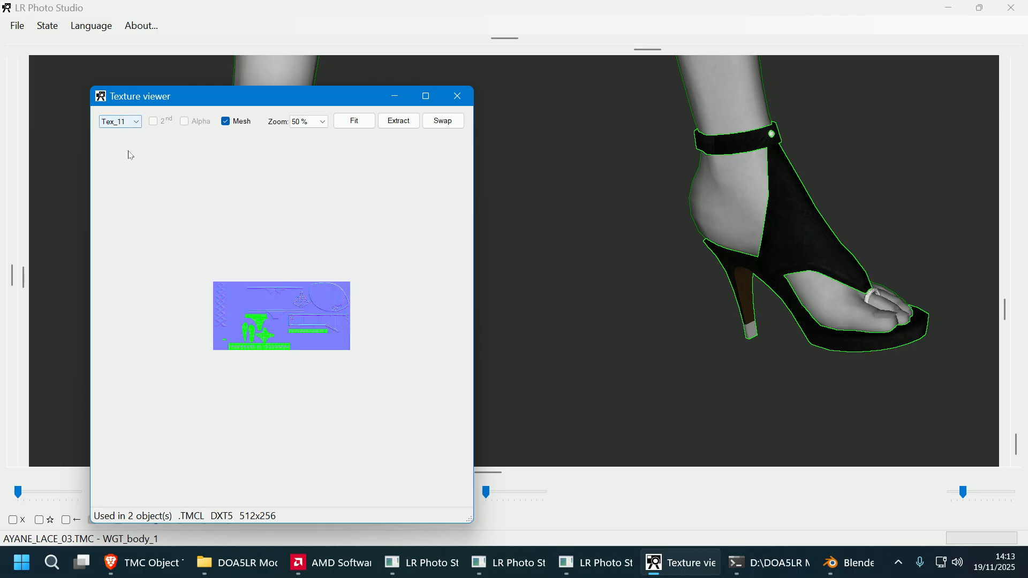
left_click(403, 126)
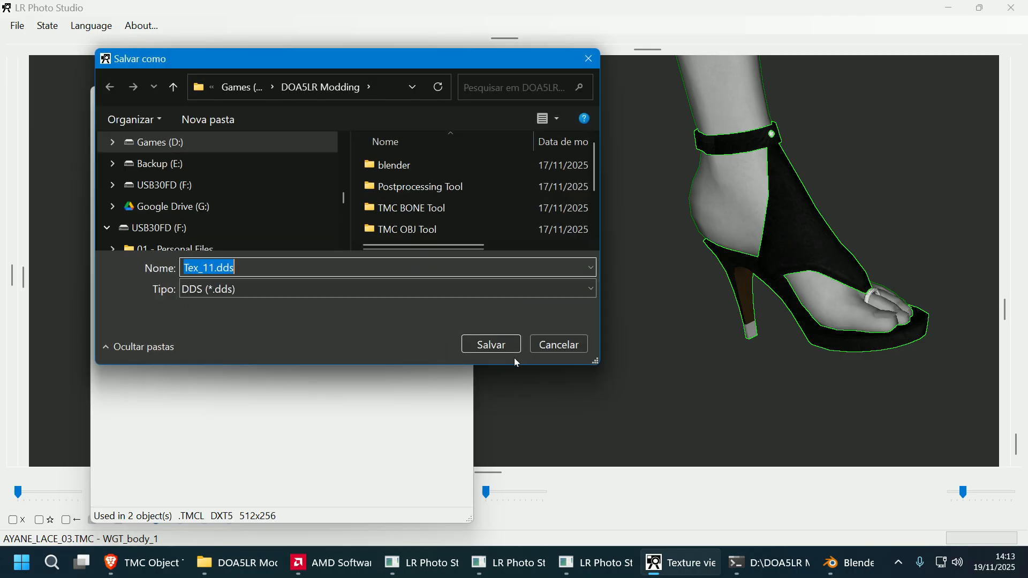
left_click(487, 345)
- Extract the shoe mesh's Tex_12 texture as Tex_12.dds into the same folder and close the texture and data viewers
left_click(132, 124)
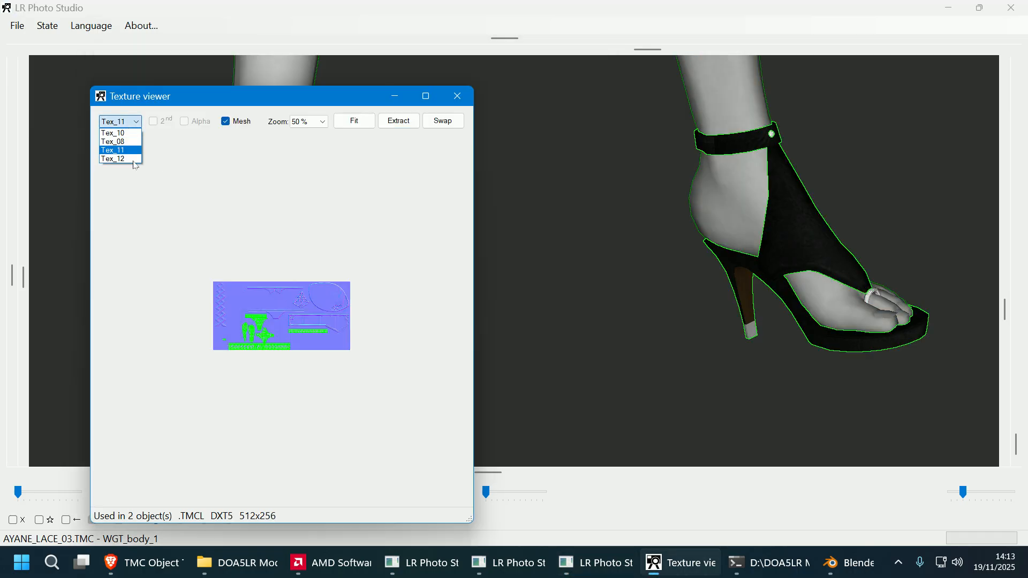
left_click(134, 160)
left_click(411, 124)
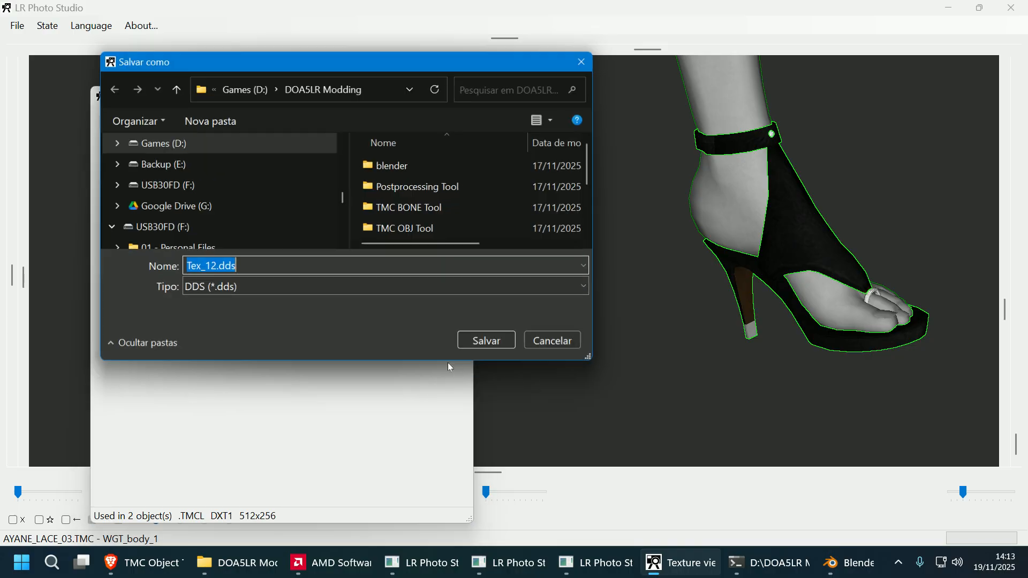
left_click(489, 347)
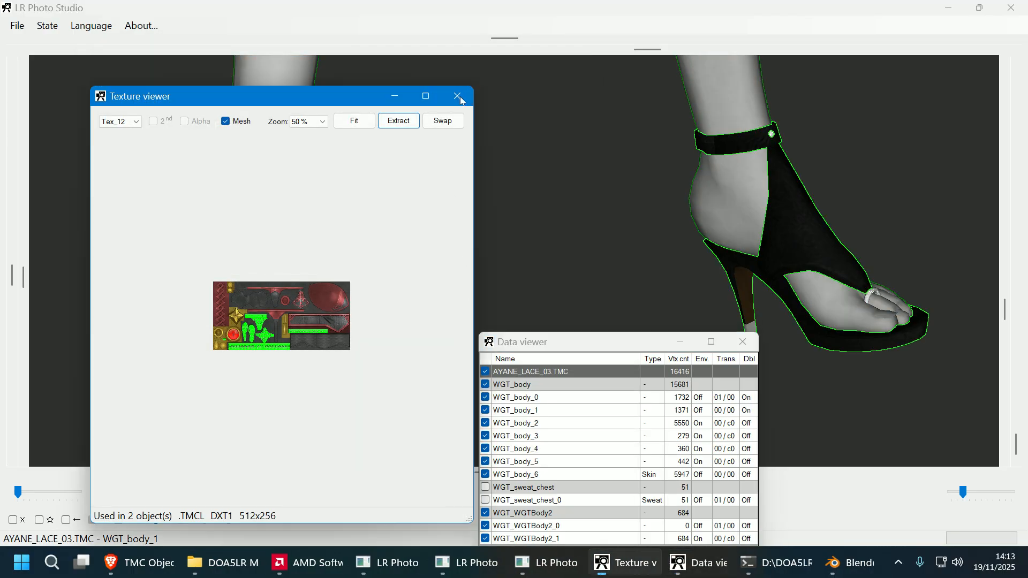
left_click(458, 97)
left_click(743, 342)
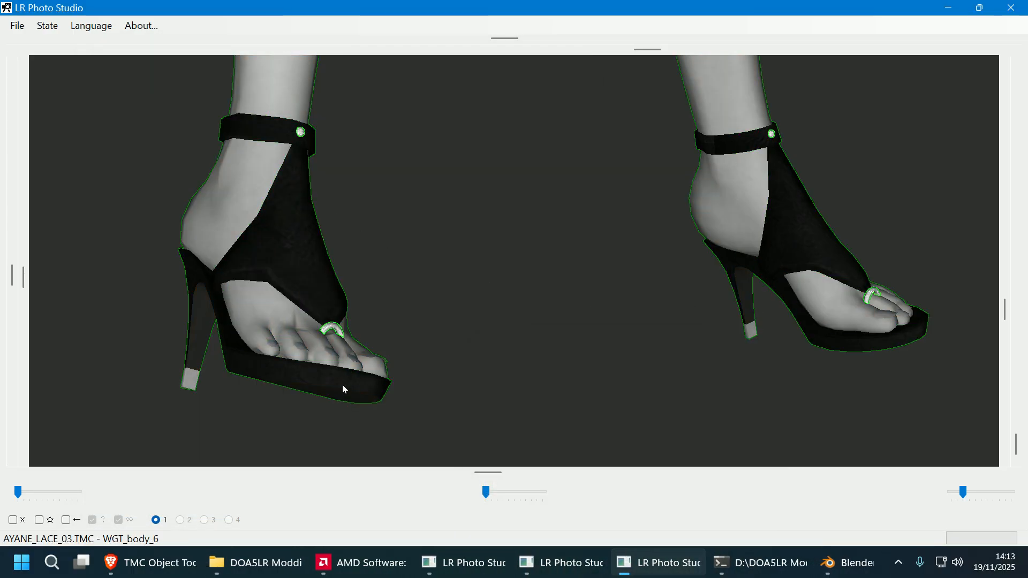
- Open the textures of the toe ring and strap stud mesh and look through Tex_10, Tex_11 and Tex_12
right_click(335, 331)
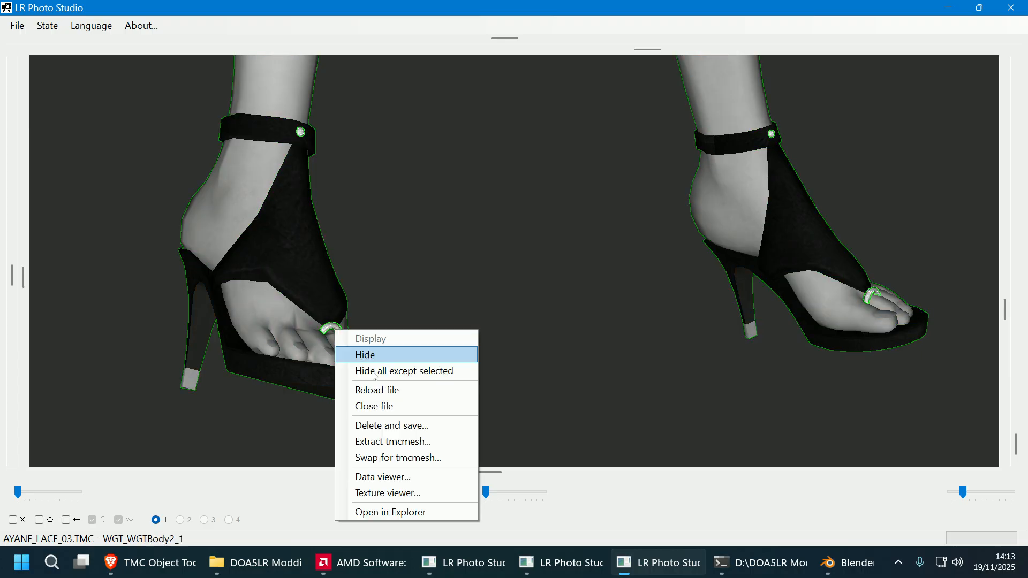
left_click(418, 492)
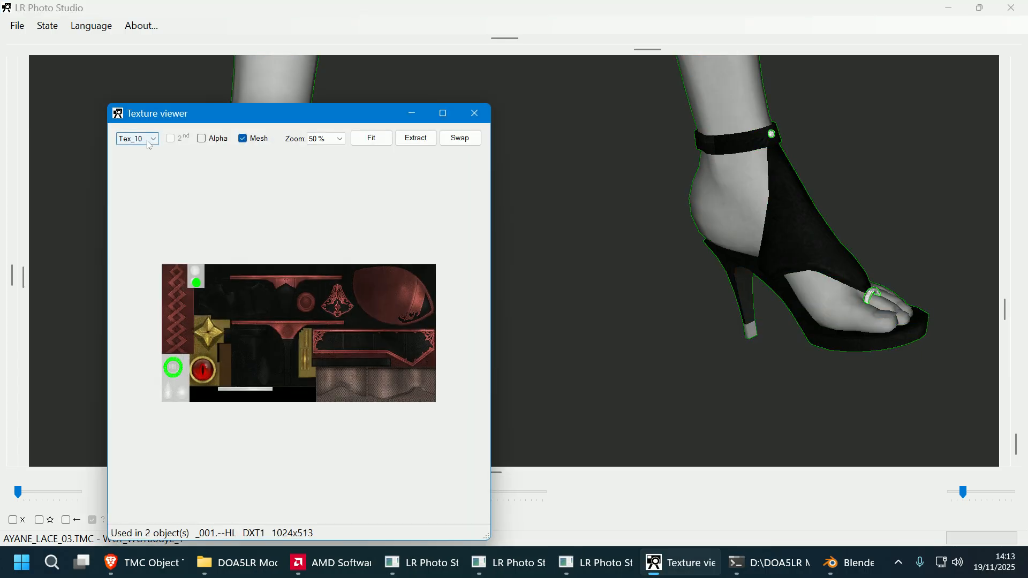
left_click(152, 139)
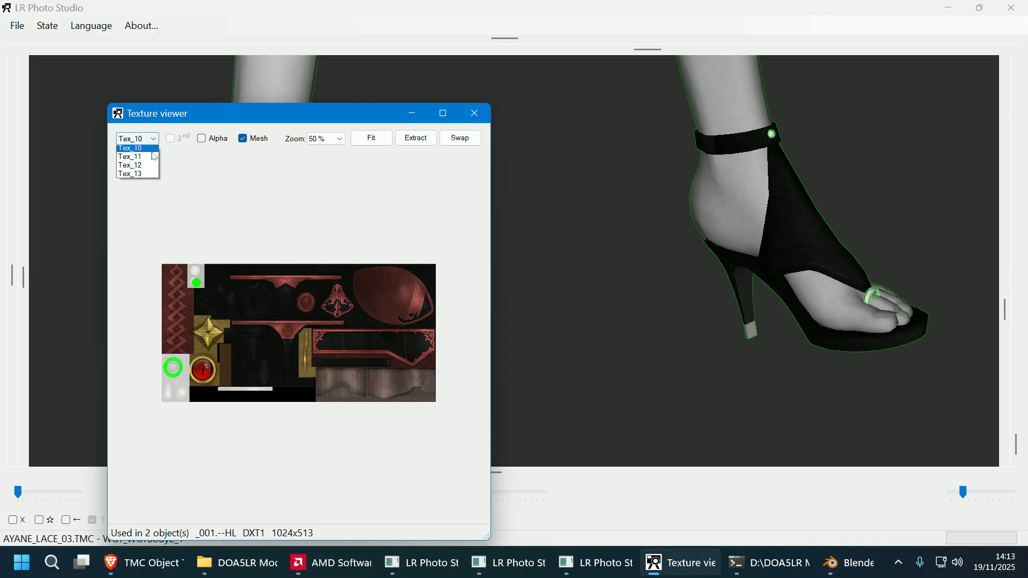
left_click(134, 157)
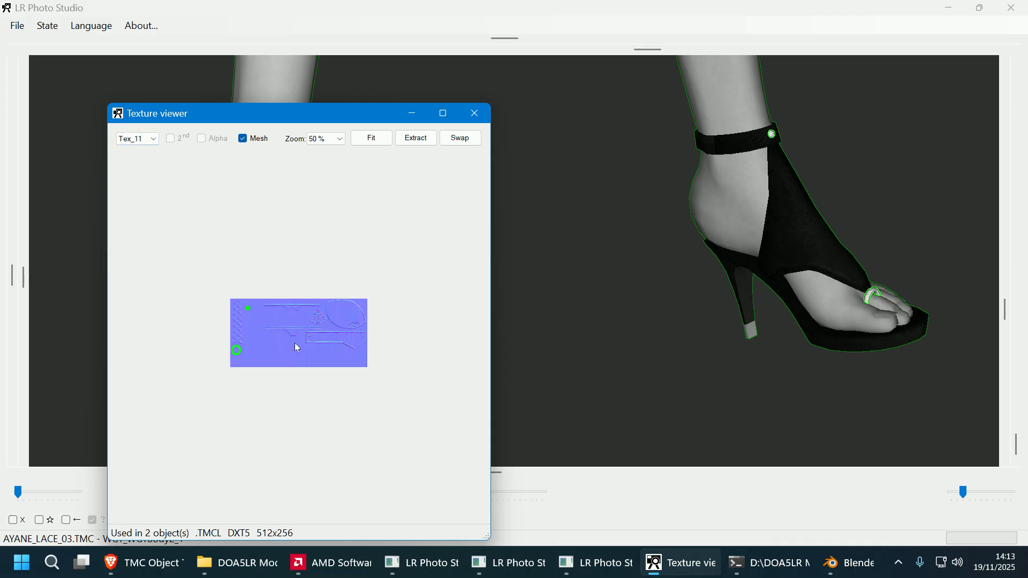
left_click(145, 139)
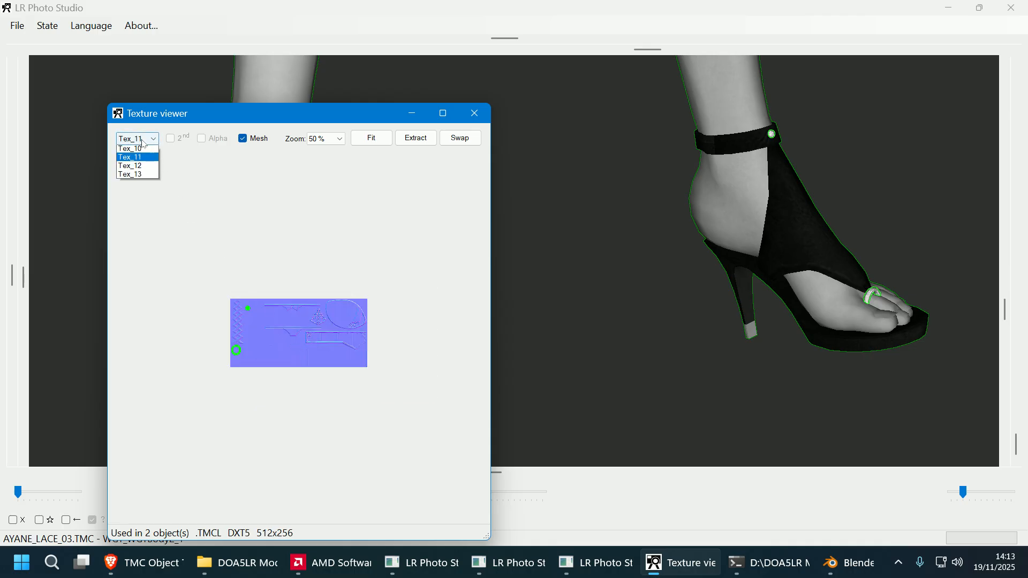
left_click(145, 170)
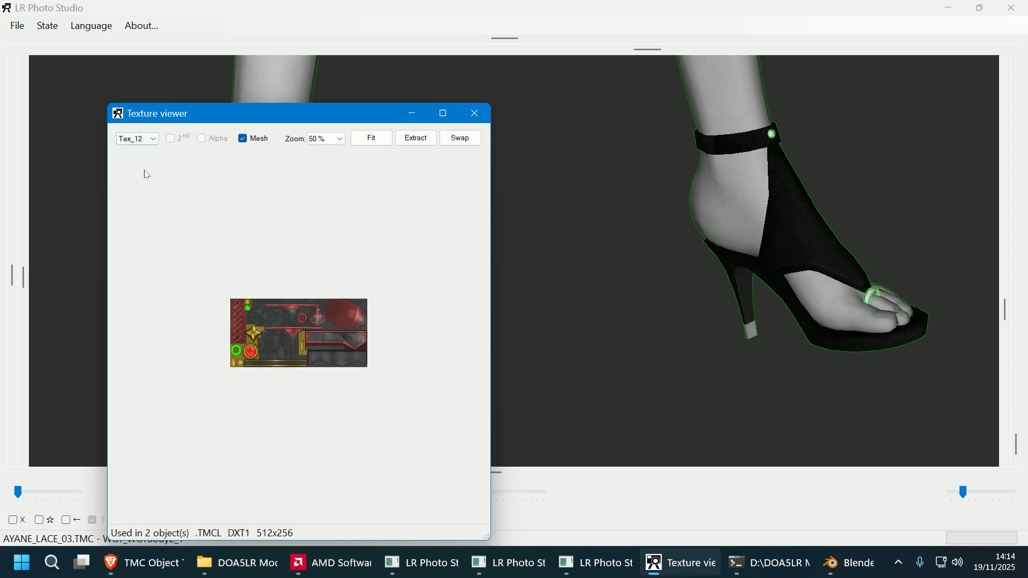
- Extract the toe ring and strap stud mesh's Tex_13 texture as Tex_13.dds and close the texture viewer
left_click(153, 140)
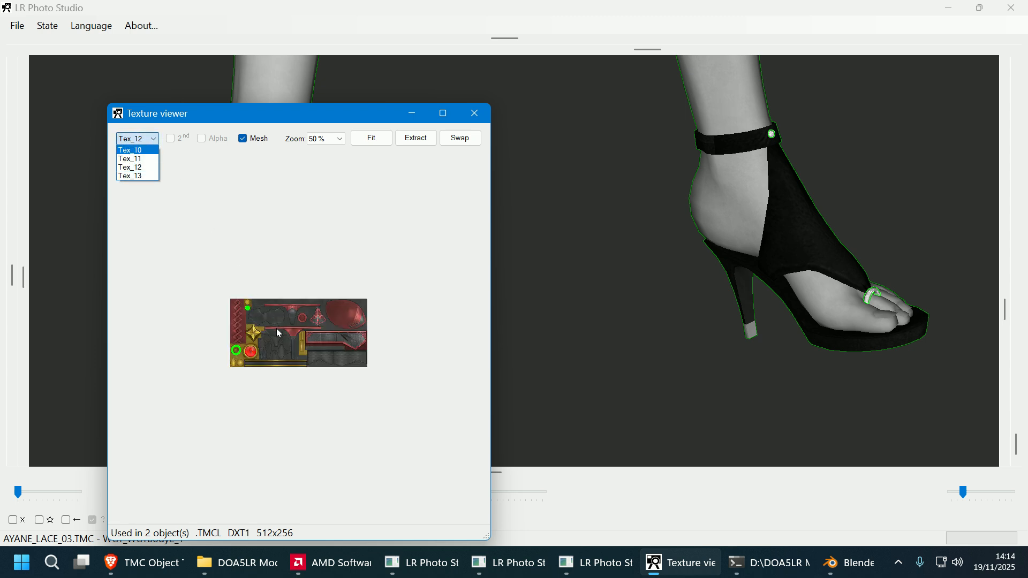
left_click(150, 177)
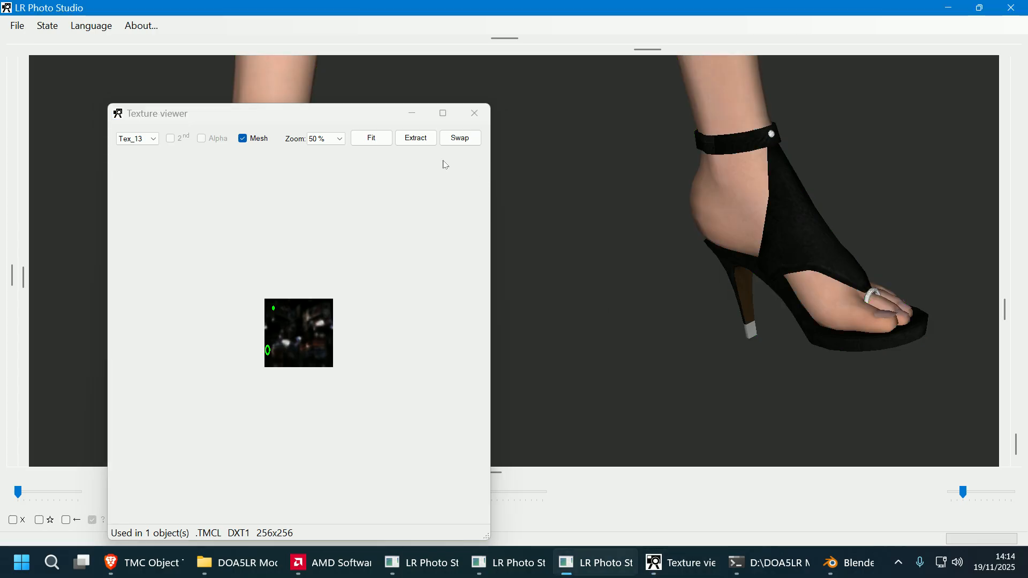
left_click(416, 138)
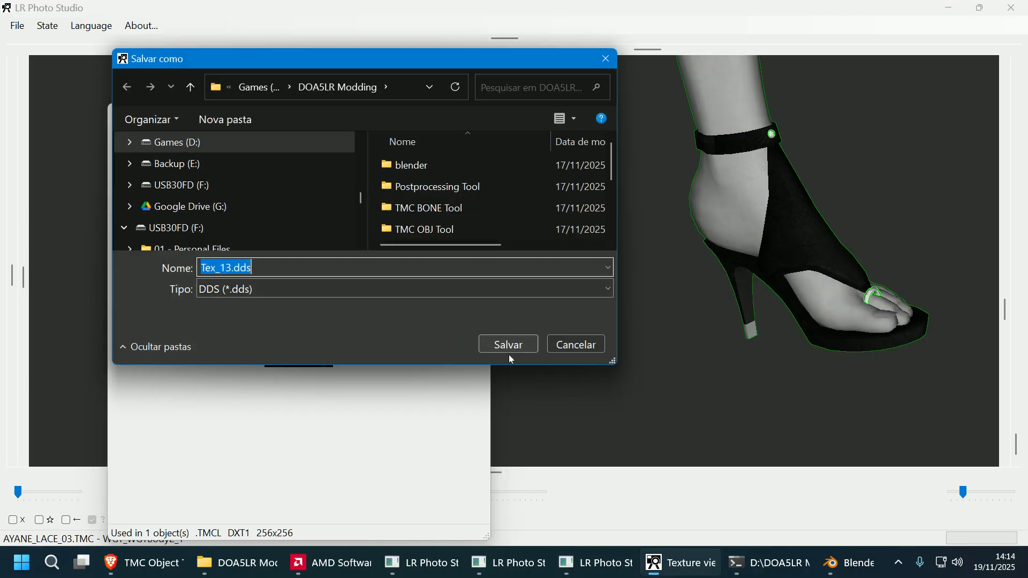
left_click(508, 349)
left_click(476, 113)
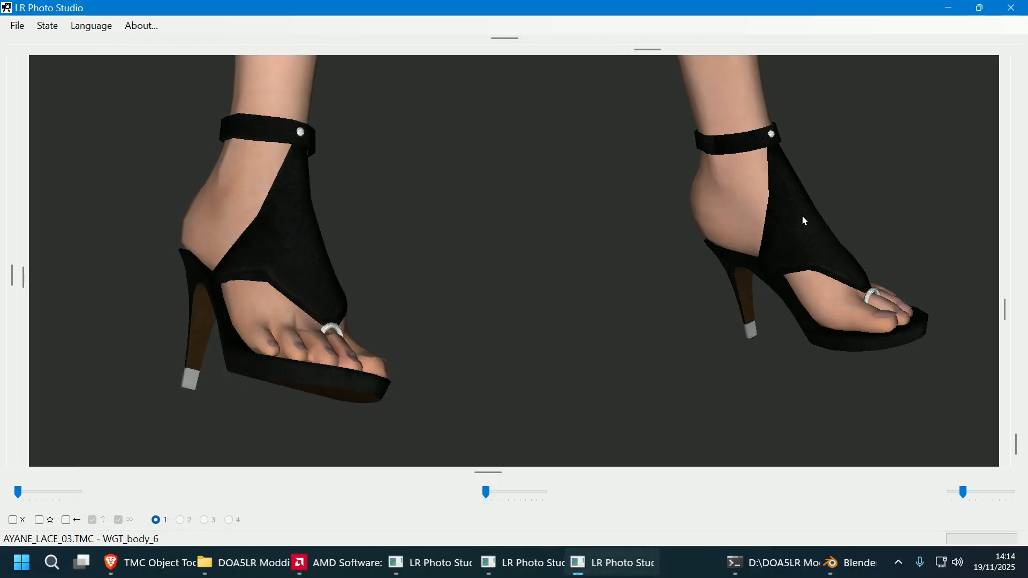
- Close the LR Photo Studio window with AYANE_LACE_03 and check the extracted files in the DOA5LR Modding folder
left_click(816, 220)
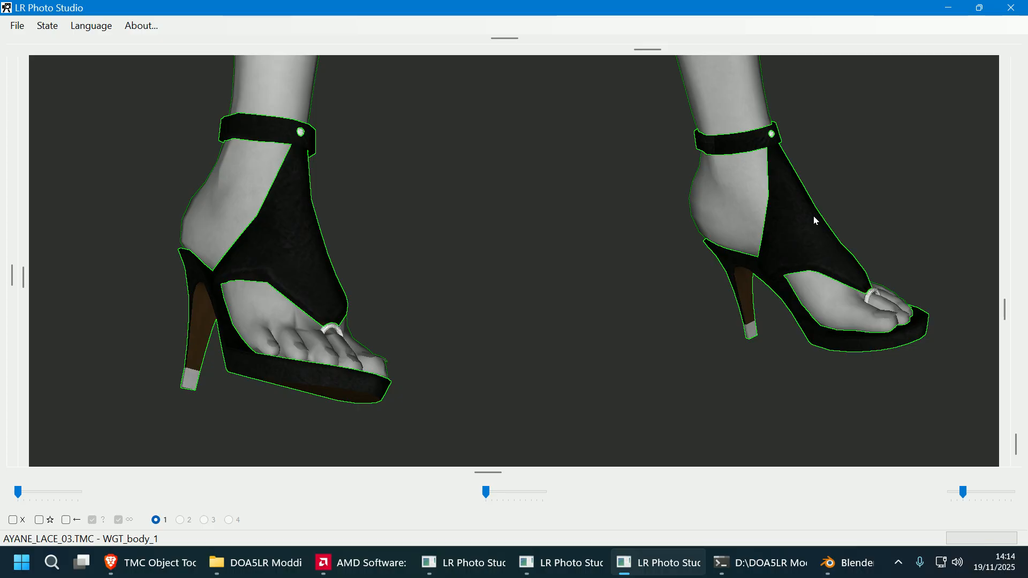
left_click(855, 328)
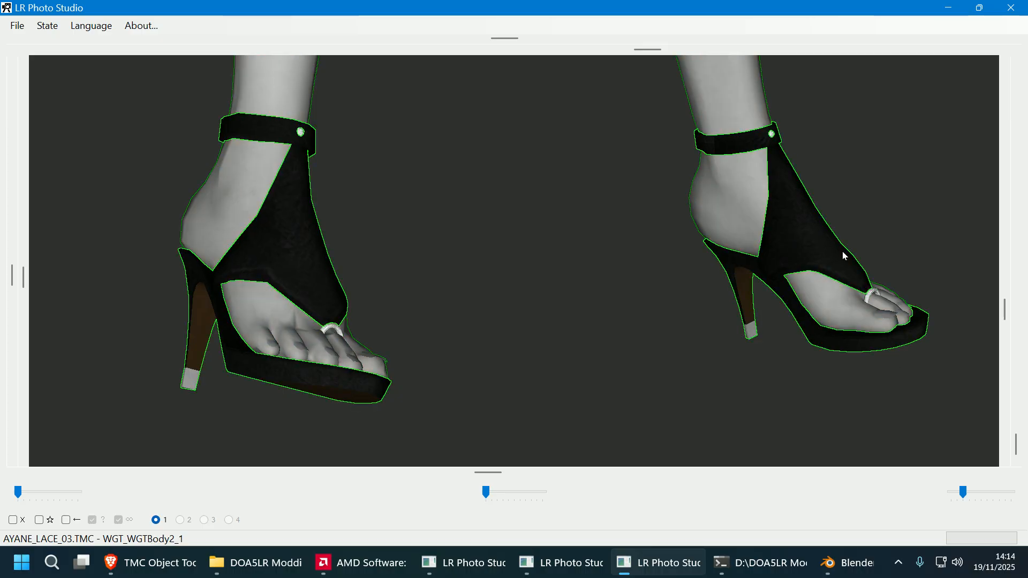
left_click(1012, 7)
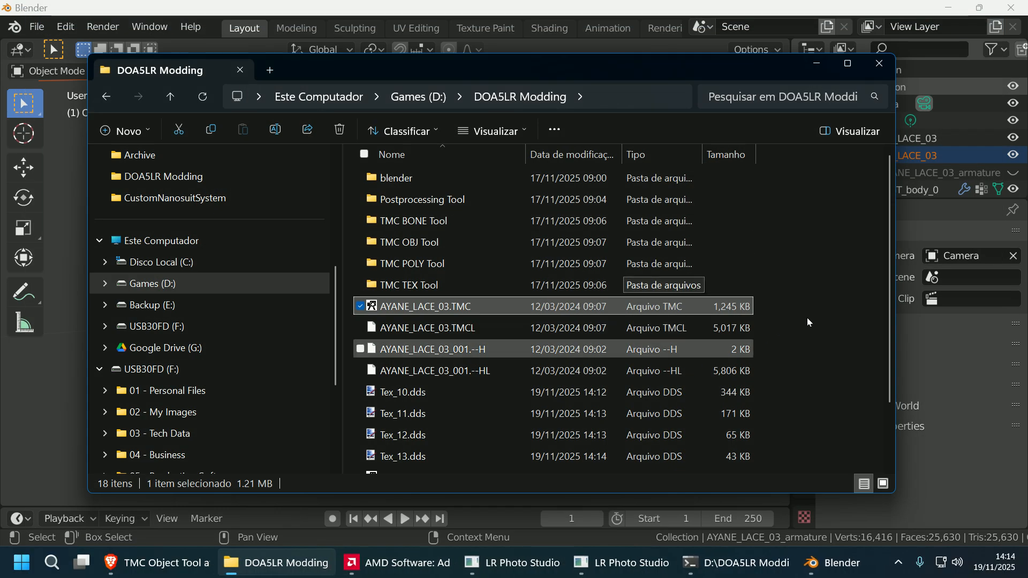
scroll(809, 323, "down", 2)
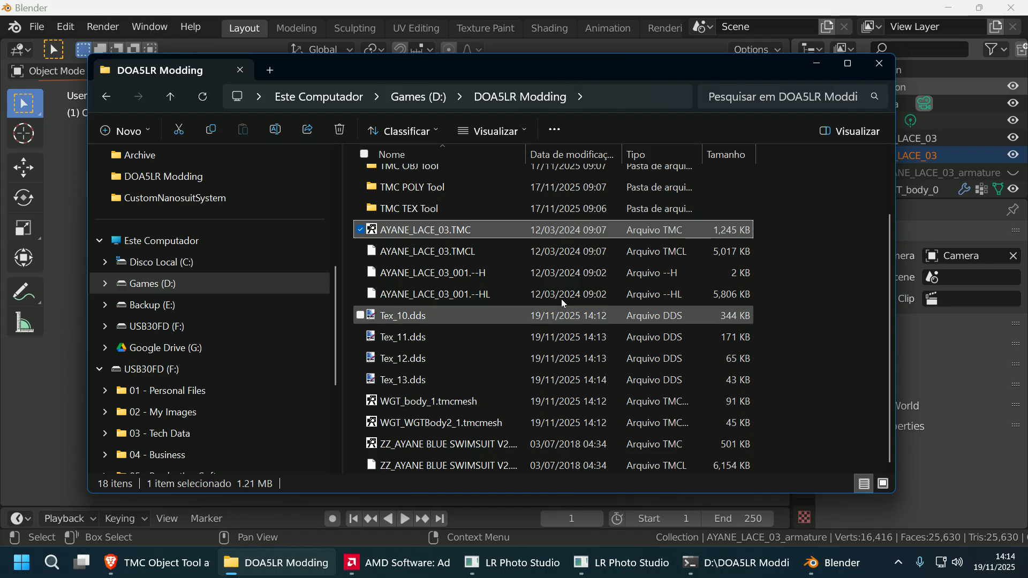
scroll(469, 283, "up", 2)
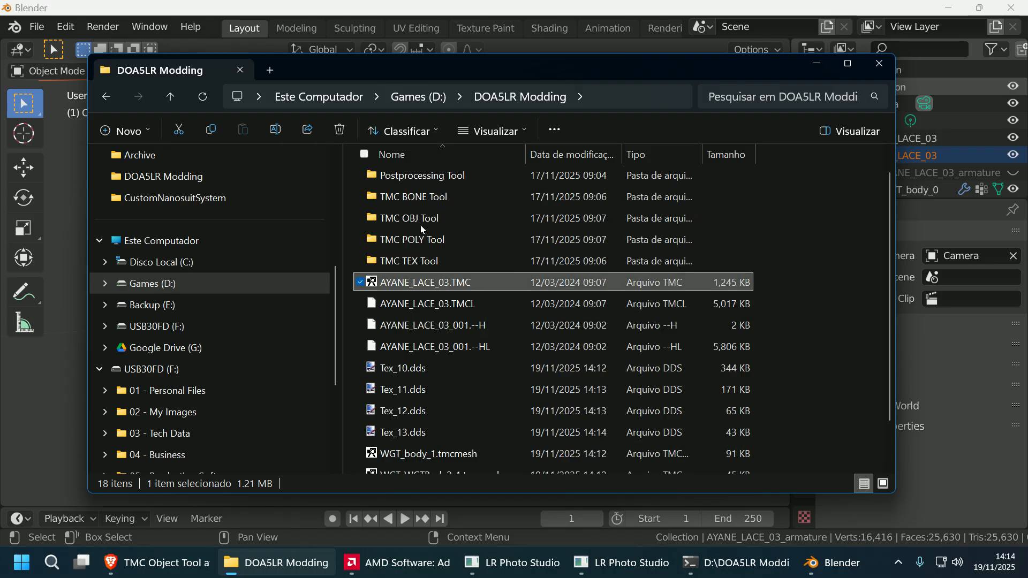
- Launch Texture Tool.exe from the TMC TEX Tool folder and move its window higher on the screen
left_click(433, 262)
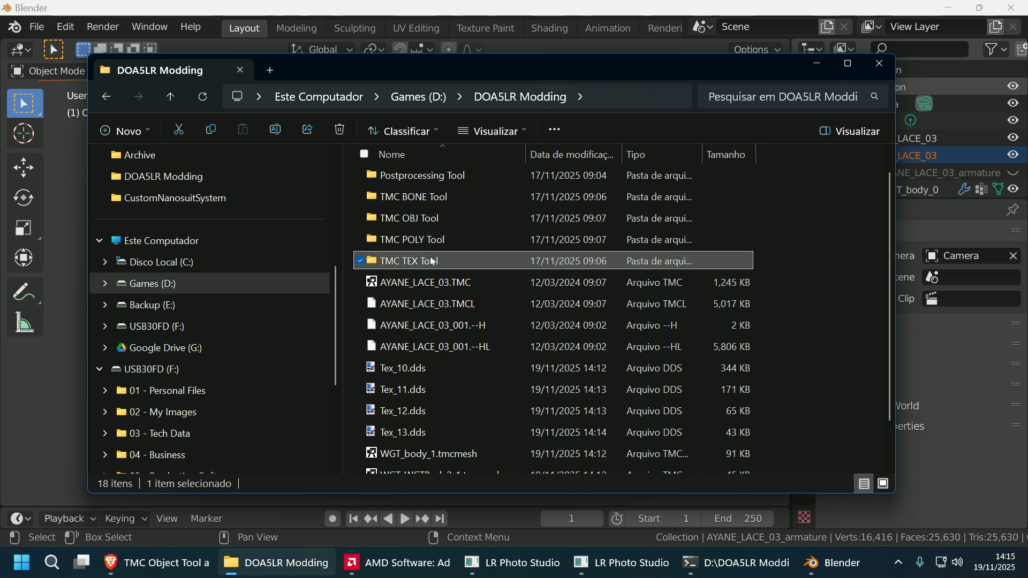
double_click(433, 263)
double_click(454, 309)
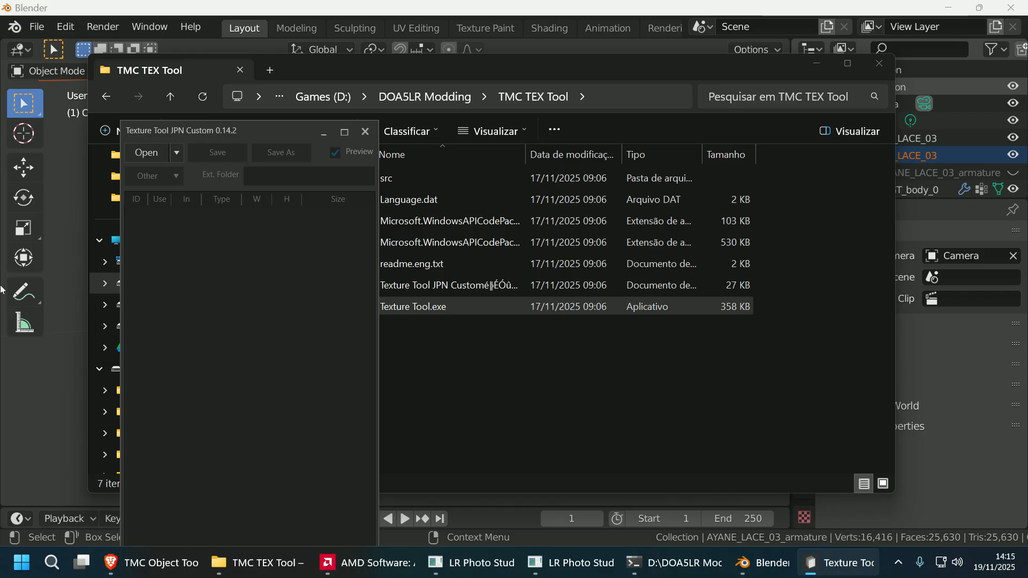
left_click_drag(194, 130, 181, 63)
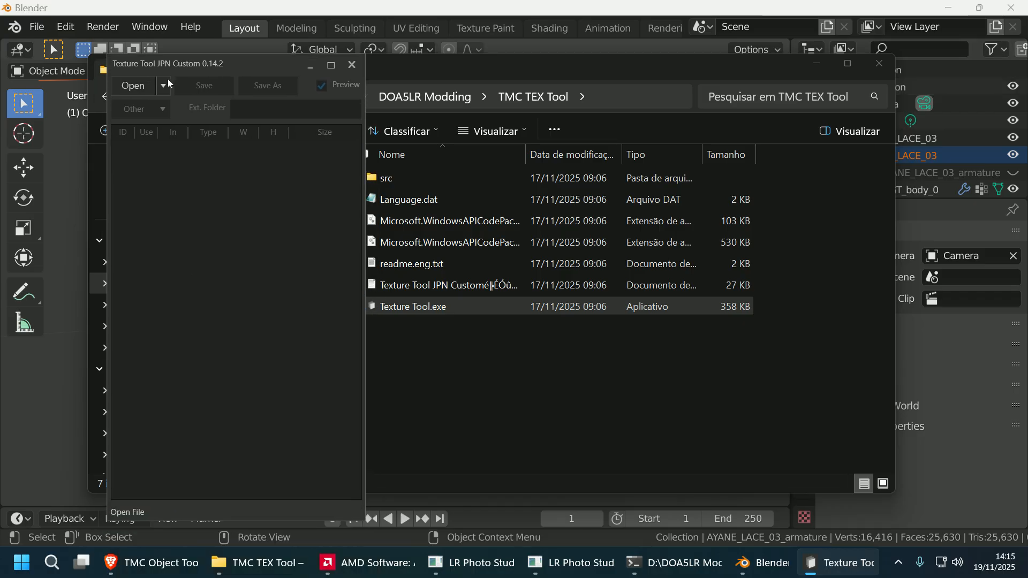
- Open ZZ_AYANE BLUE SWIMSUIT V2.tmc from the DOA5LR Modding folder for texture editing
left_click(142, 84)
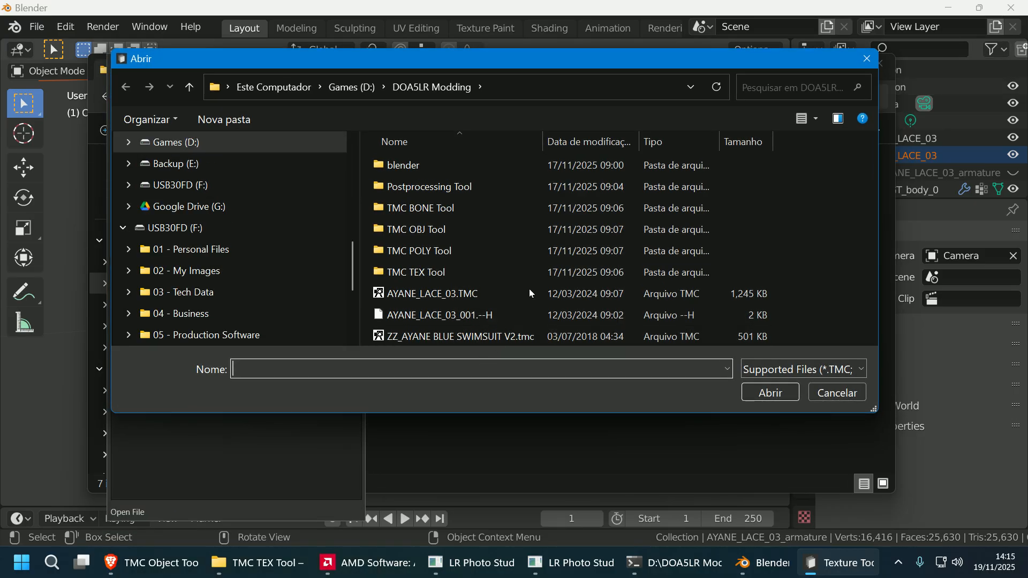
left_click(524, 337)
left_click(763, 393)
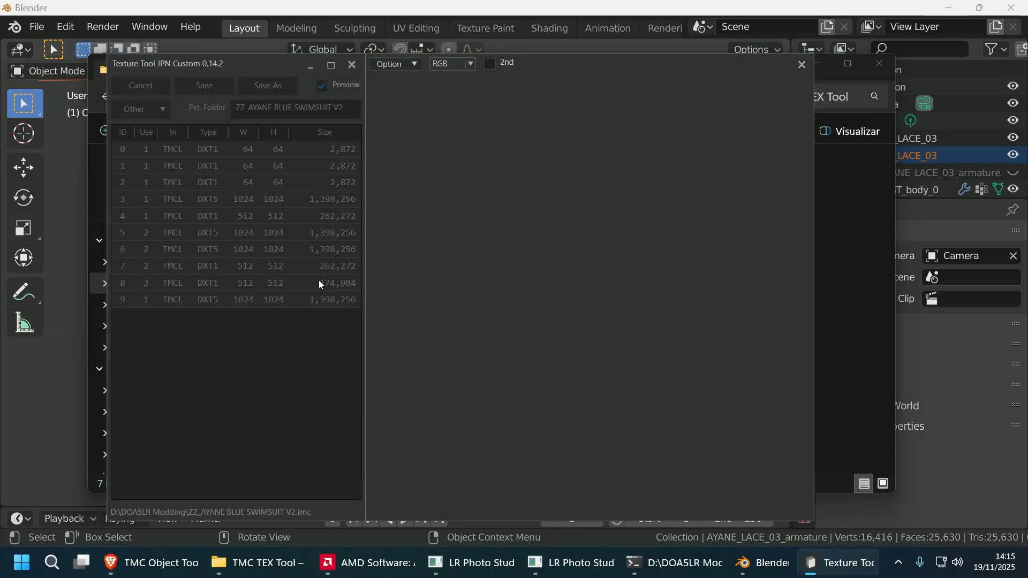
- Start adding textures under ID 9 and check the extracted DDS files in the DOA5LR Modding folder
left_click(189, 302)
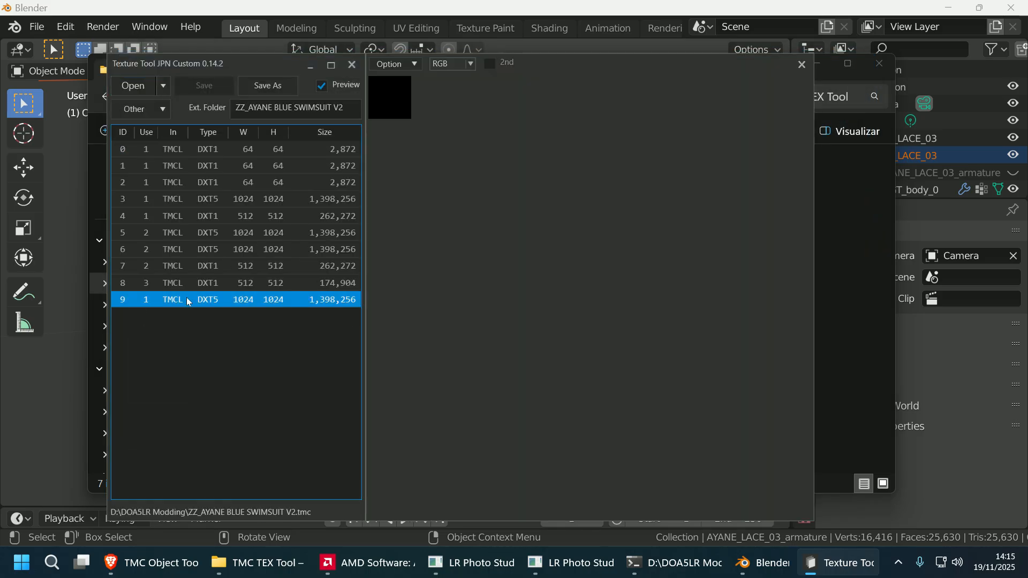
right_click(189, 301)
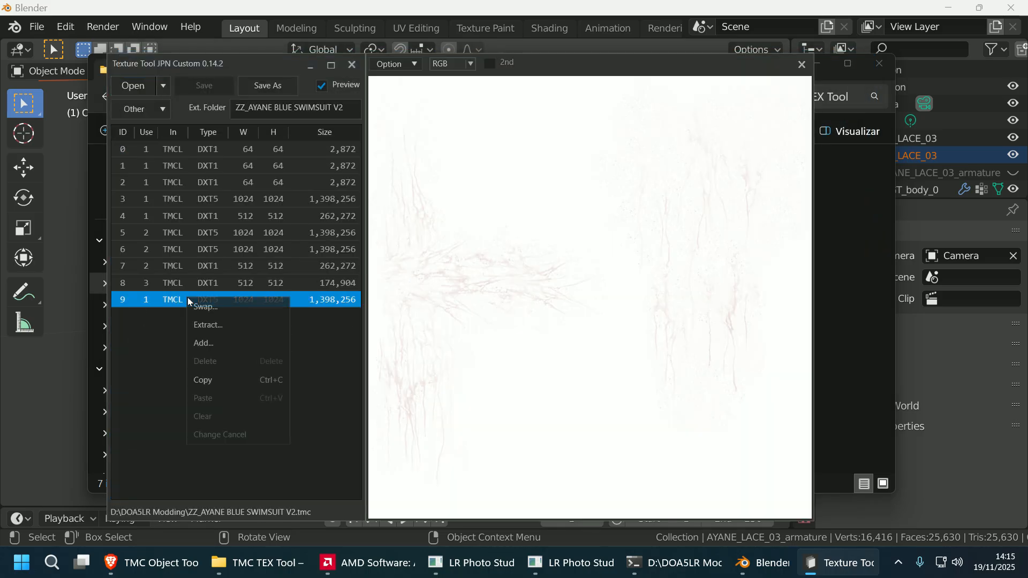
left_click(232, 344)
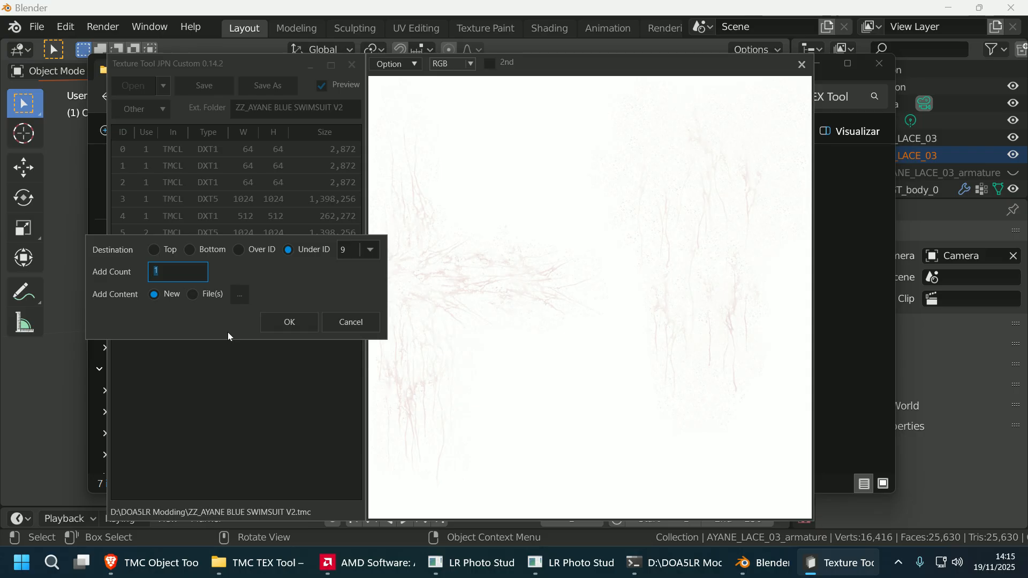
left_click(273, 567)
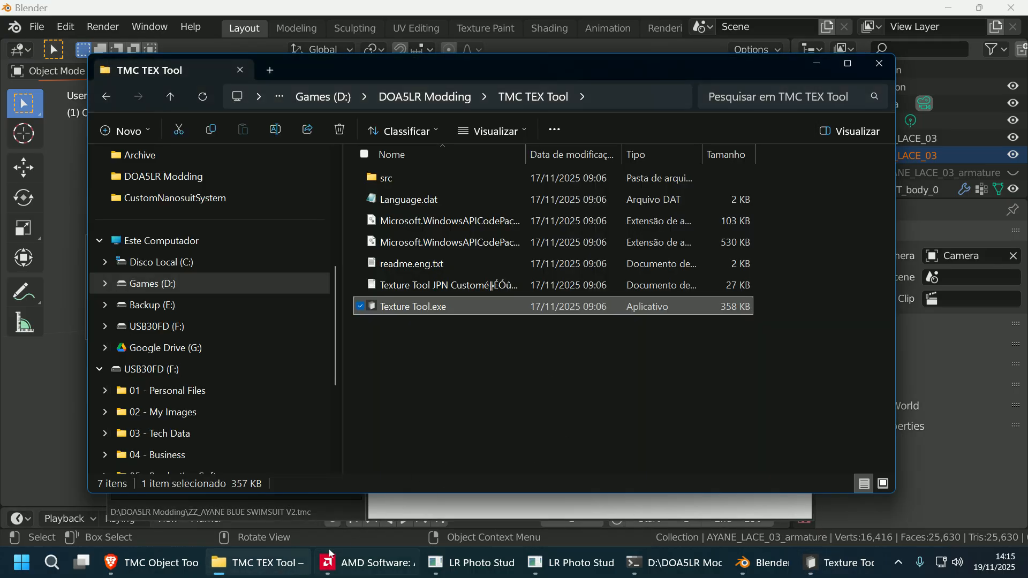
left_click(440, 98)
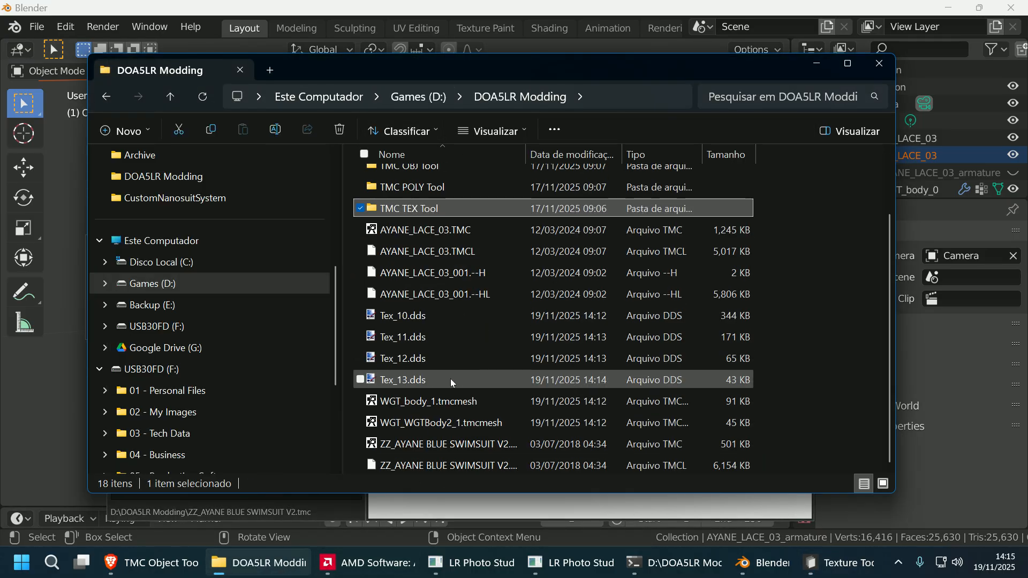
left_click(259, 563)
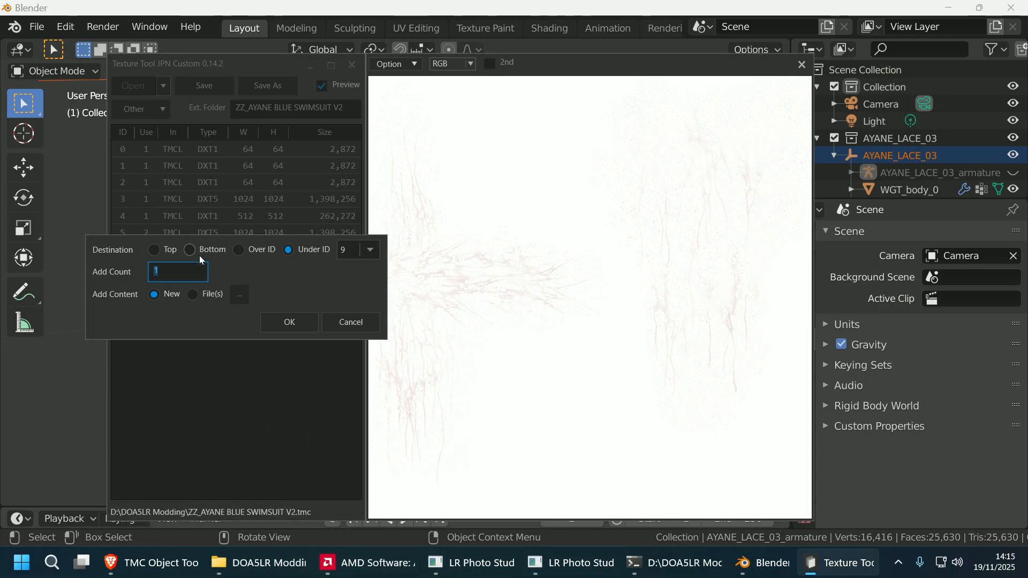
- Add the four texture files Tex_10.dds, Tex_11.dds, Tex_12.dds and Tex_13.dds under ID 9
type("4")
left_click(194, 295)
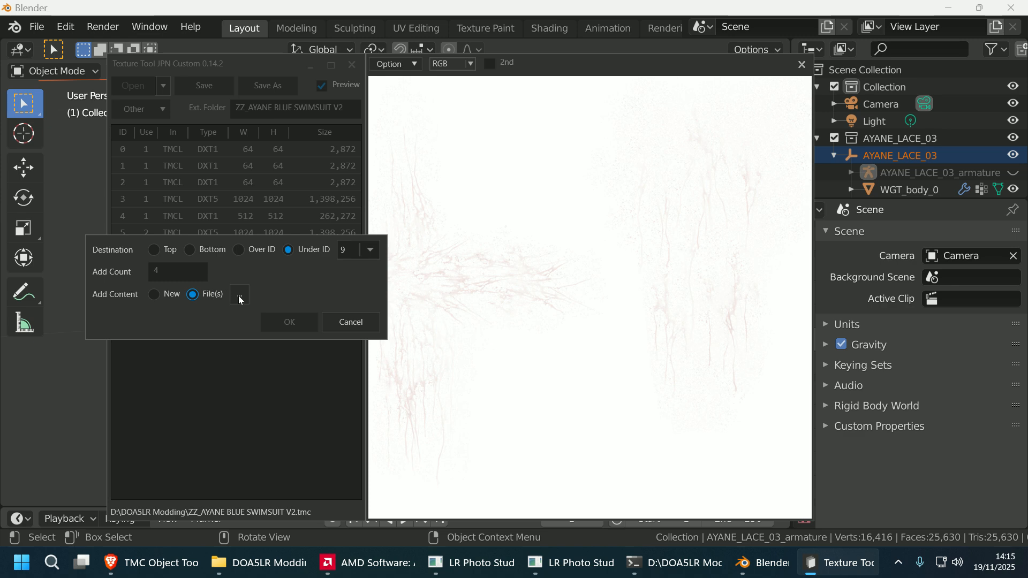
left_click(239, 295)
scroll(435, 277, "down", 1)
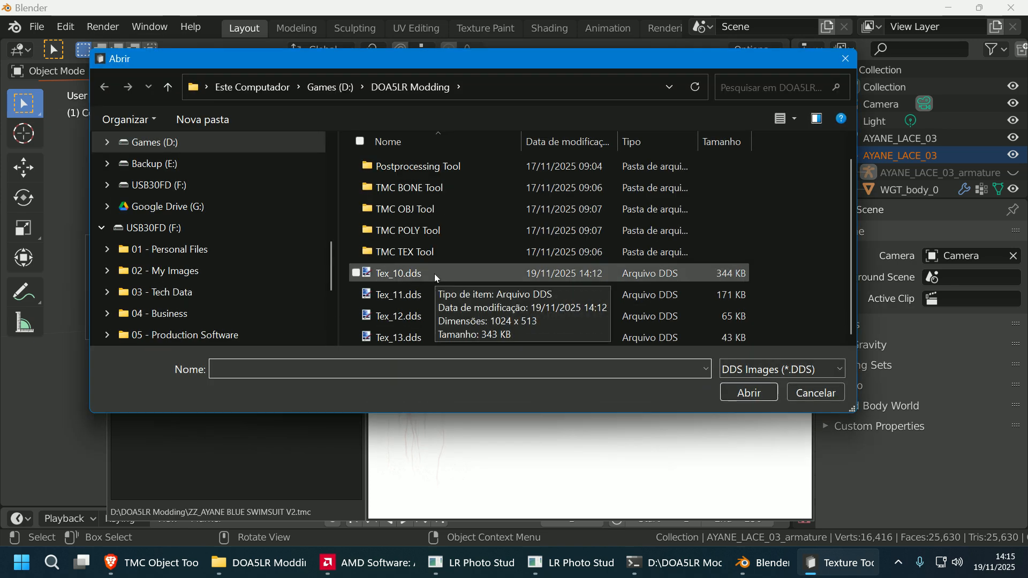
left_click(434, 276)
left_click(429, 336, "shift")
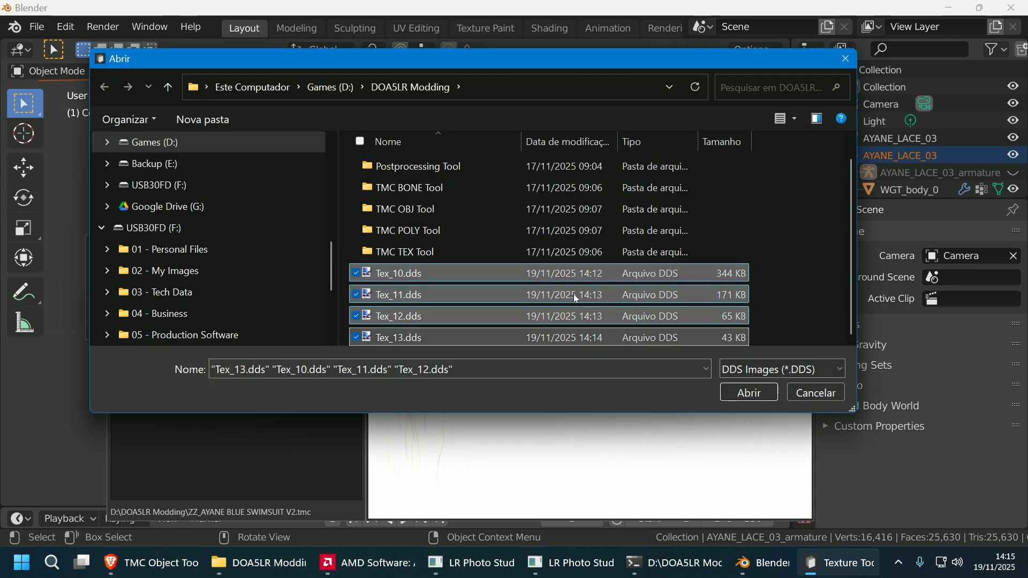
left_click(751, 395)
left_click(285, 322)
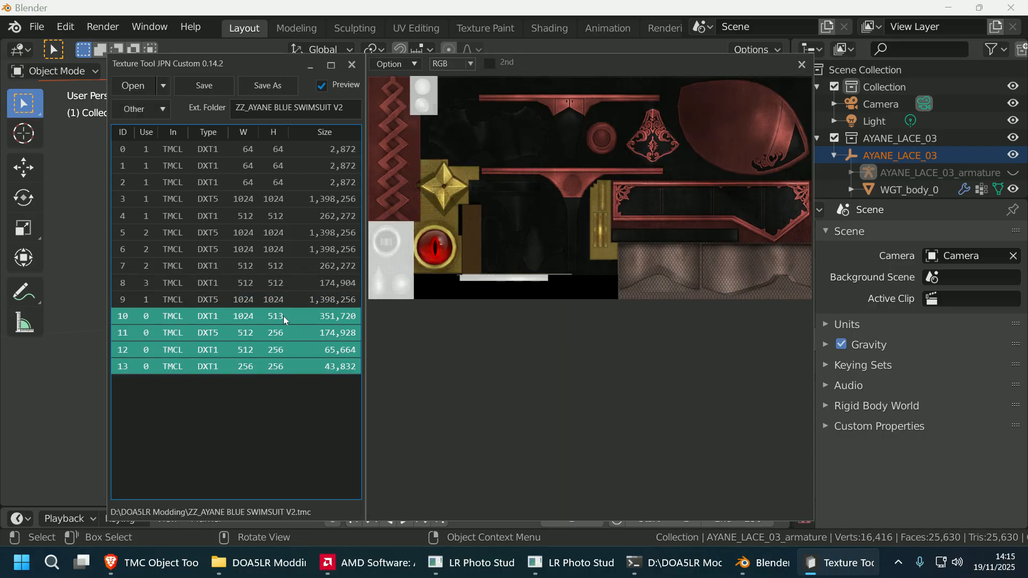
- Preview the newly added textures with IDs 10, 11 and 12
left_click(284, 316)
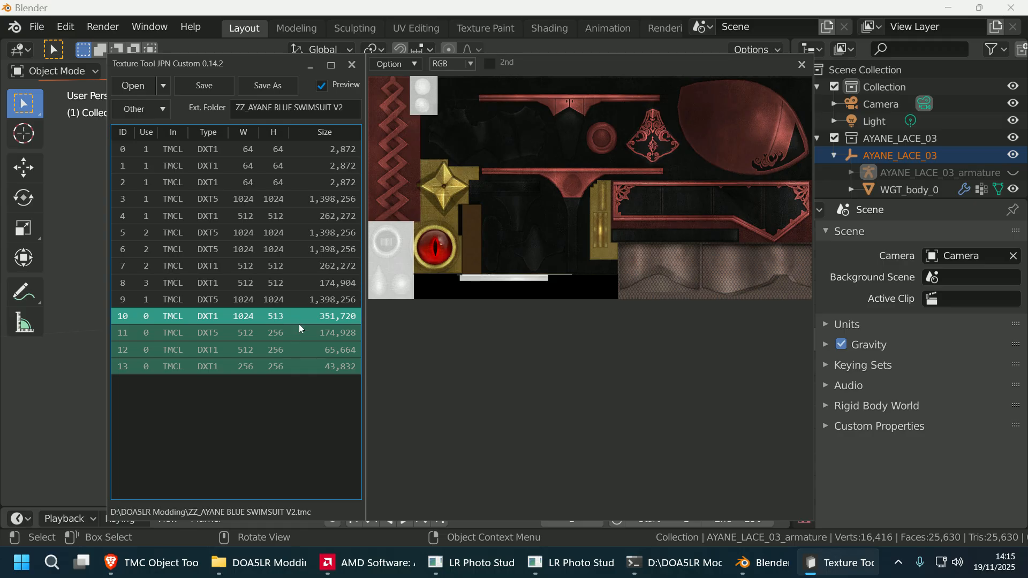
left_click(313, 330)
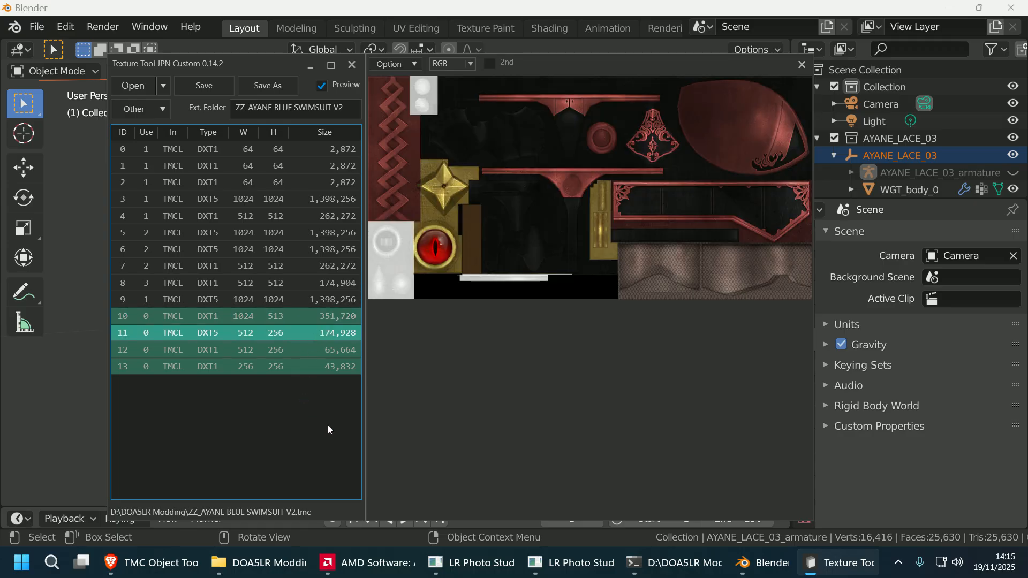
left_click(309, 351)
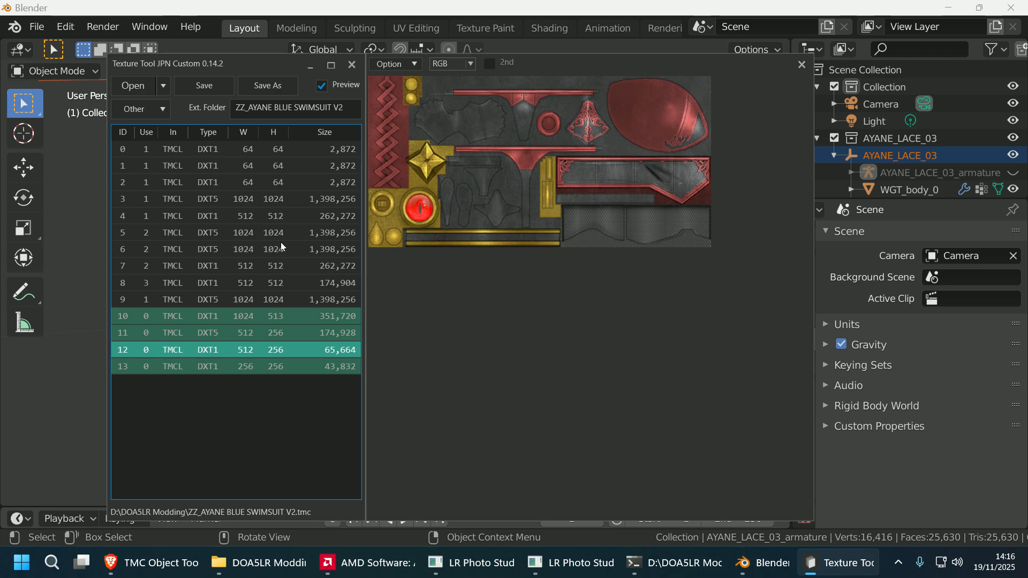
- Save the swimsuit file's textures by overwriting the original and close Texture Tool
left_click(202, 91)
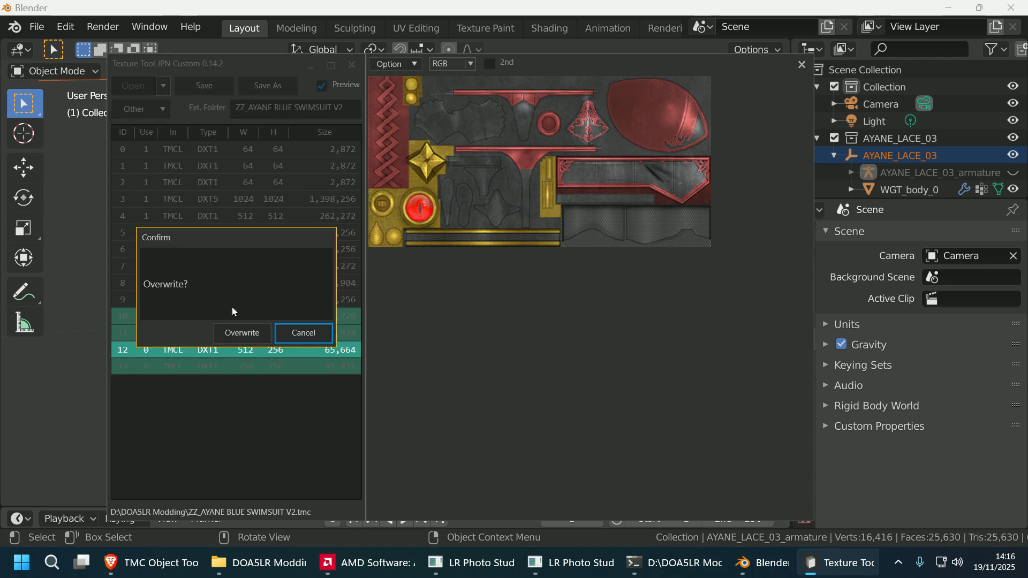
left_click(252, 341)
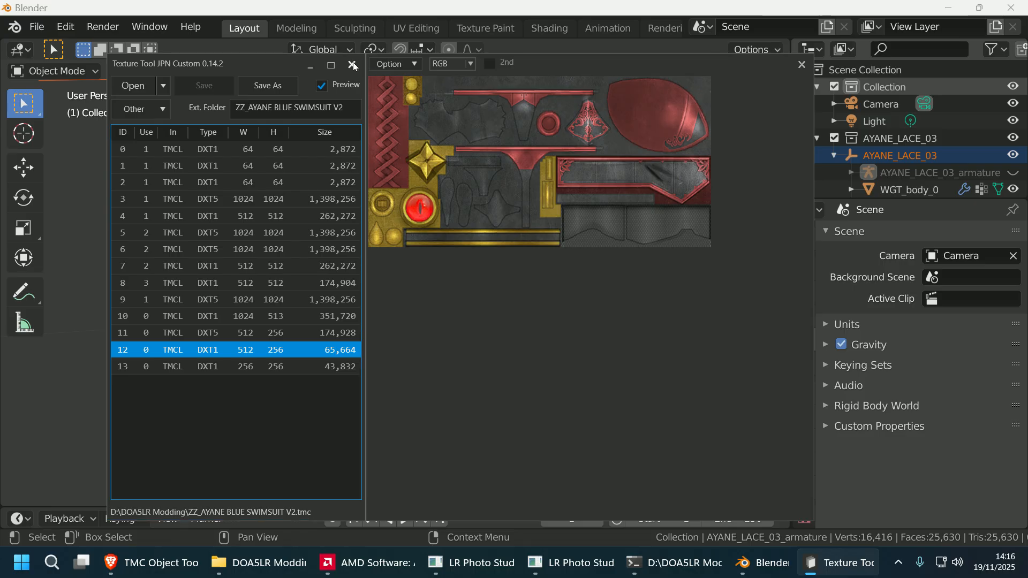
left_click(351, 64)
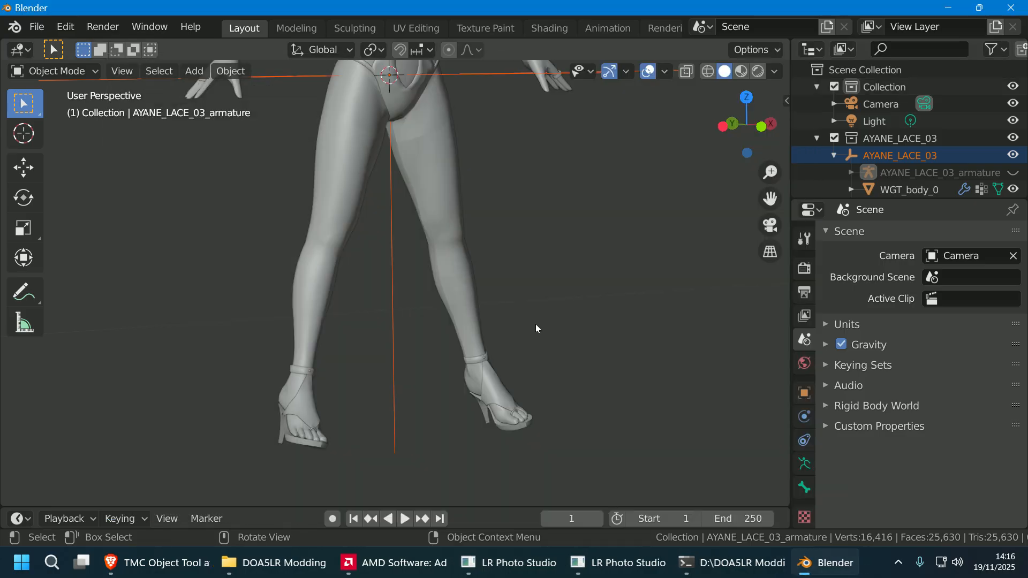
- Minimize Blender and launch TMC Object Tool.exe from the TMC OBJ Tool folder inside DOA5LR Modding
left_click(948, 8)
left_click(383, 343)
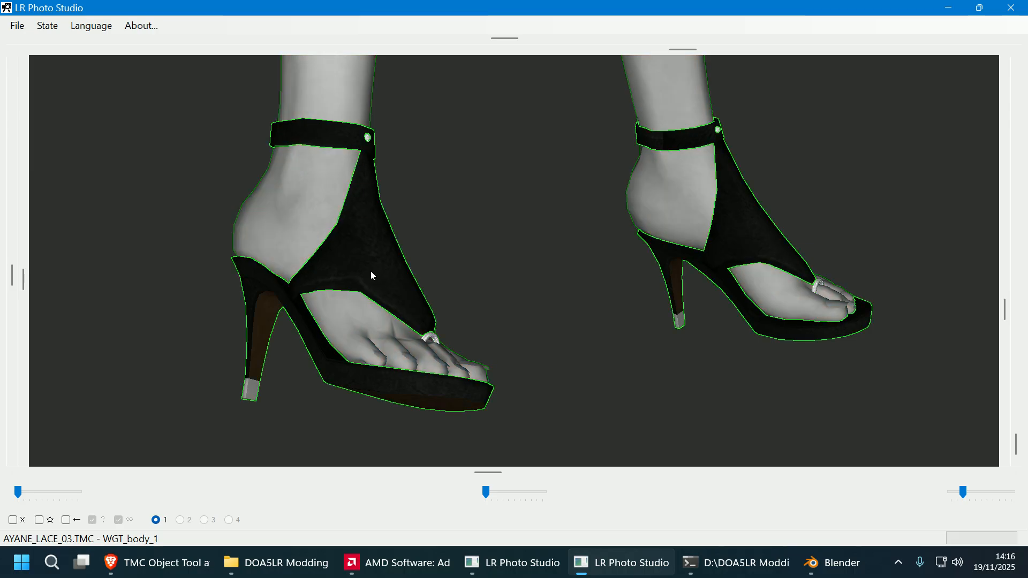
left_click(325, 573)
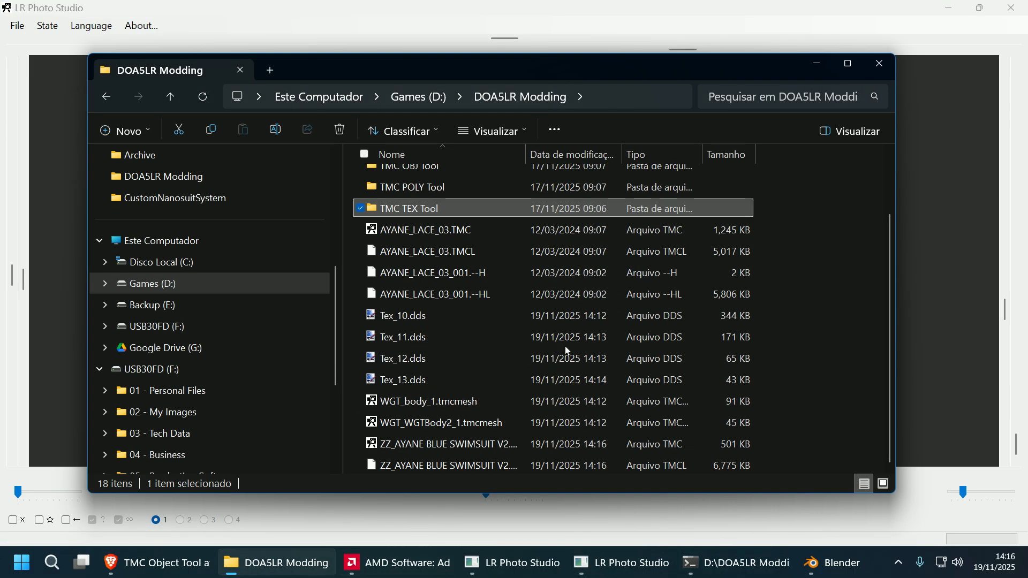
scroll(453, 217, "up", 1)
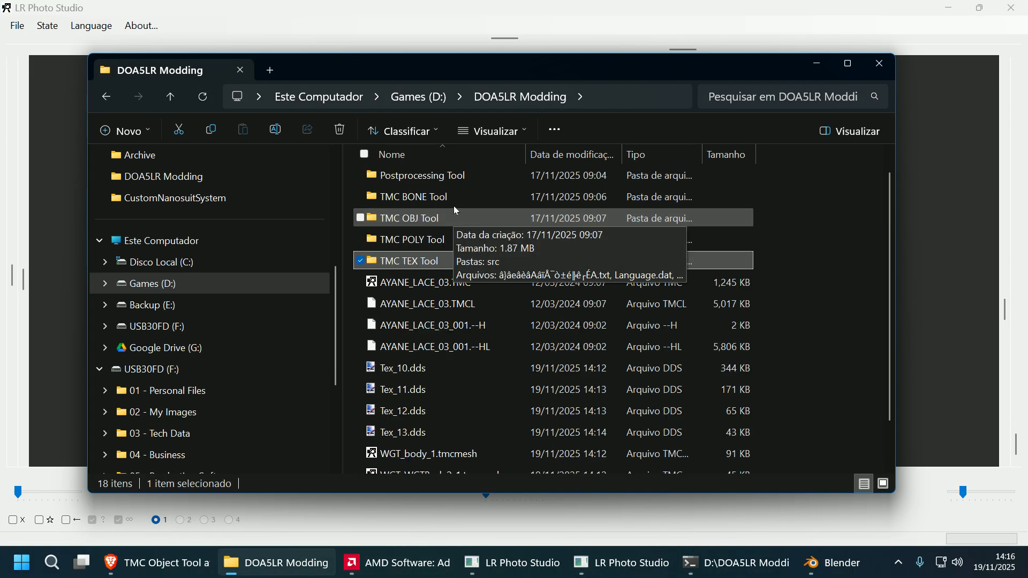
double_click(452, 215)
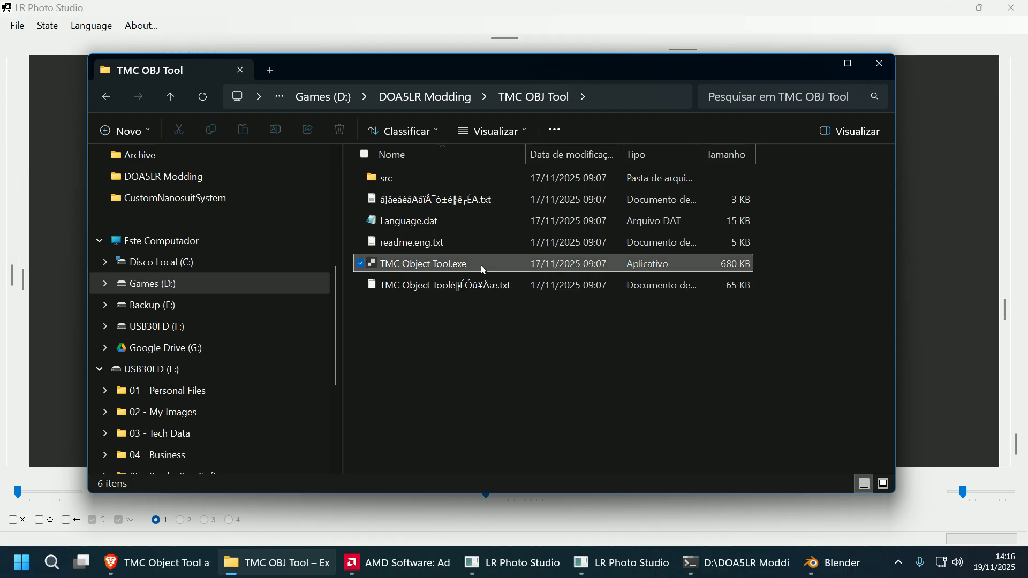
left_click(482, 265)
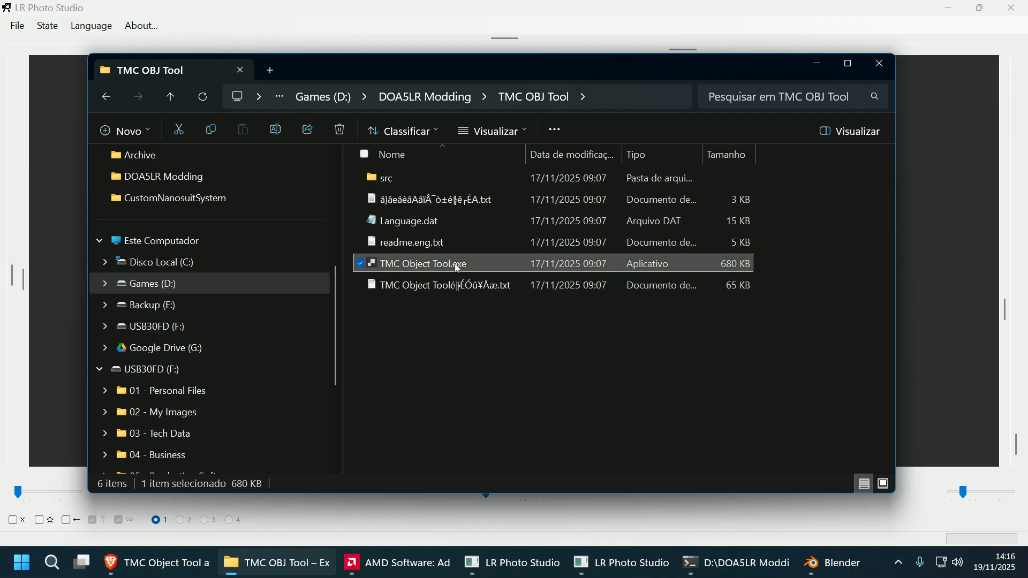
double_click(458, 263)
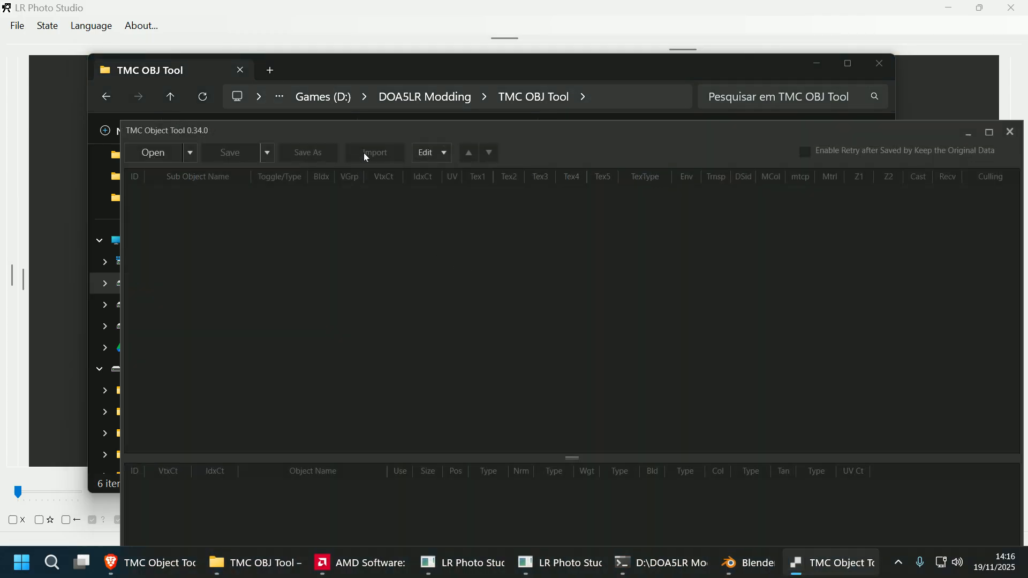
- Open ZZ_AYANE BLUE SWIMSUIT V2.tmc in TMC Object Tool
left_click(97, 72)
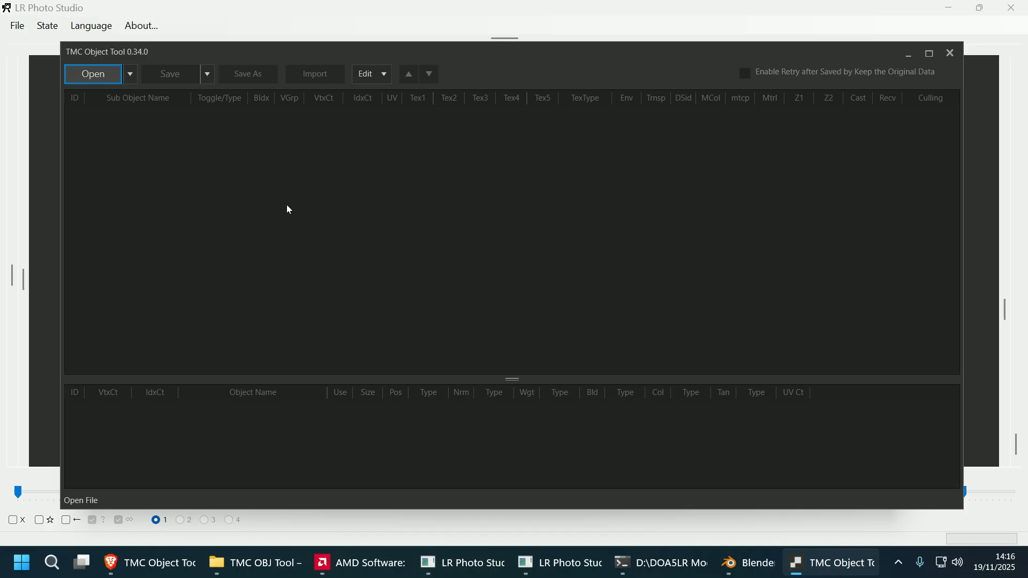
scroll(464, 242, "down", 1)
left_click(459, 271)
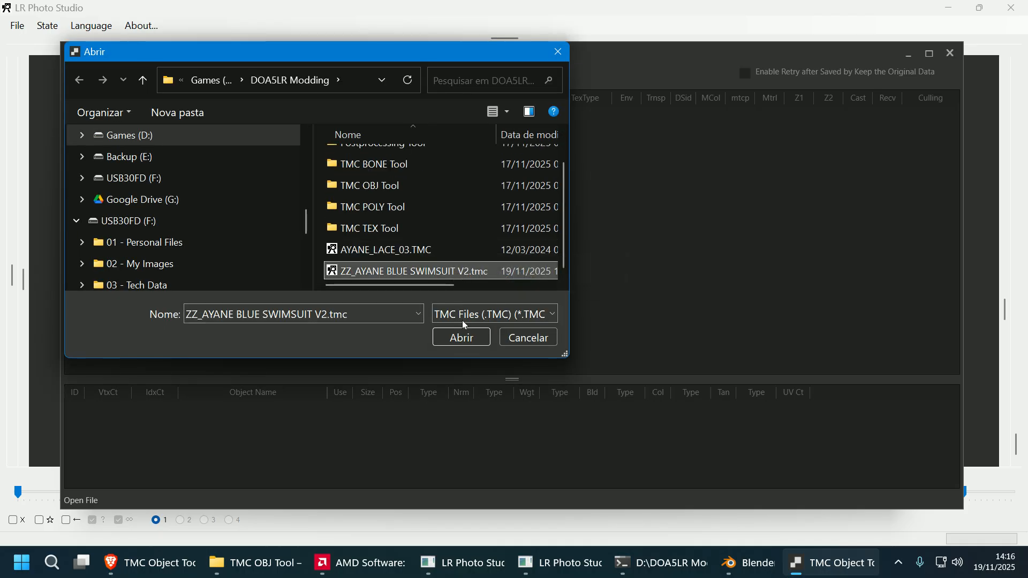
left_click(469, 336)
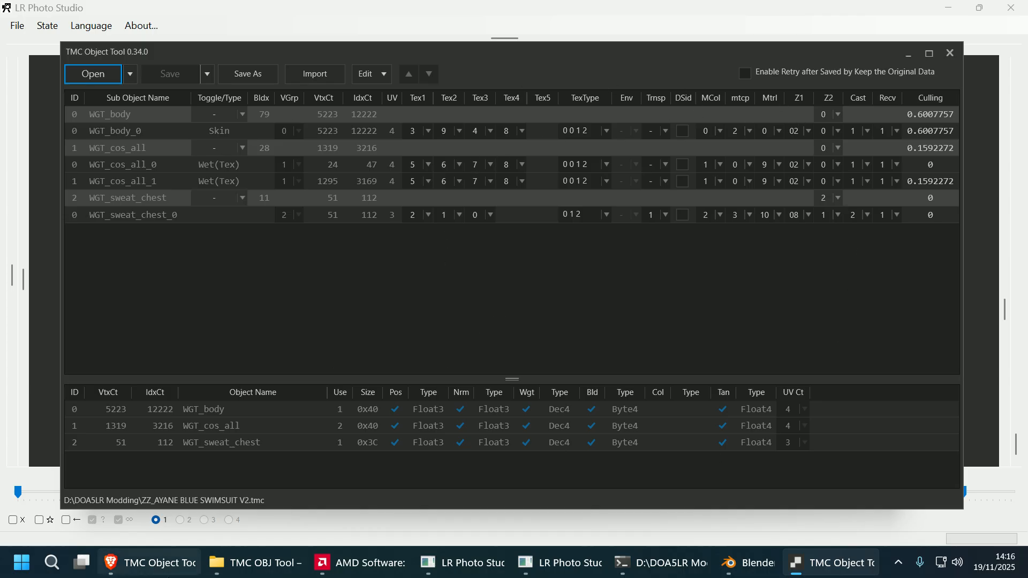
- Switch to the browser and look through the description of the TMC Object Tool mod page on Nexus Mods
left_click(150, 563)
scroll(590, 373, "down", 3)
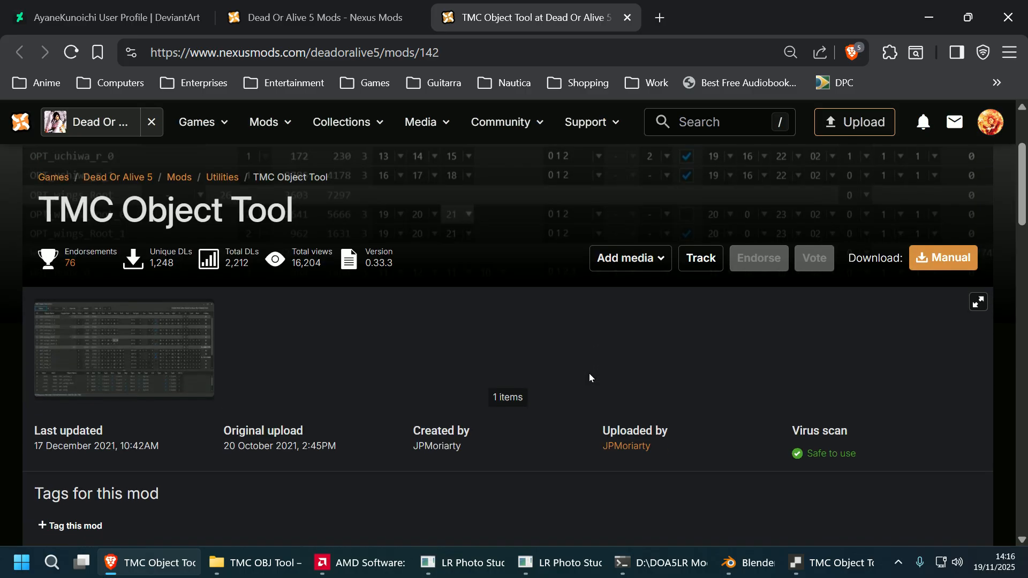
scroll(589, 374, "up", 3)
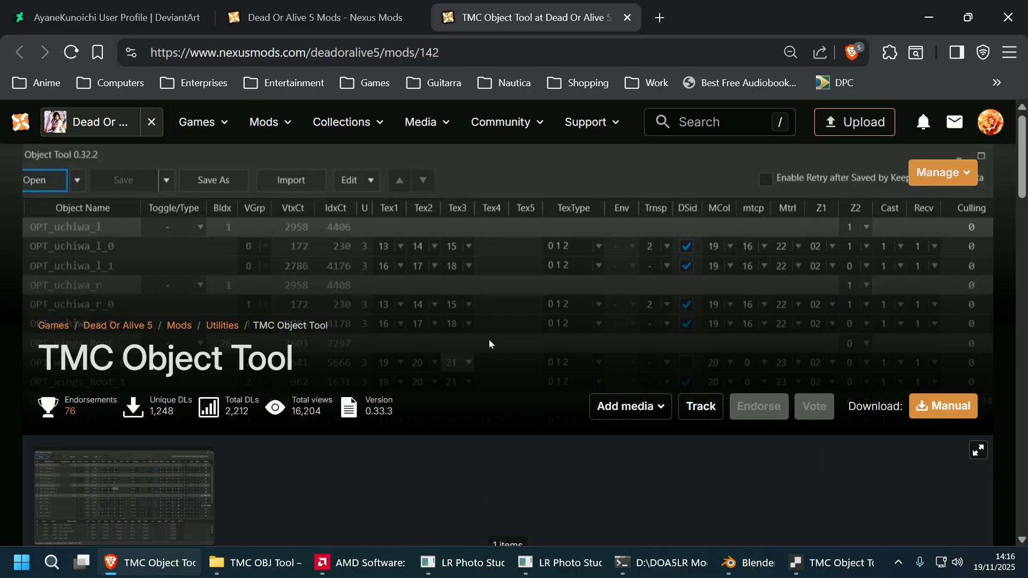
scroll(479, 349, "down", 3)
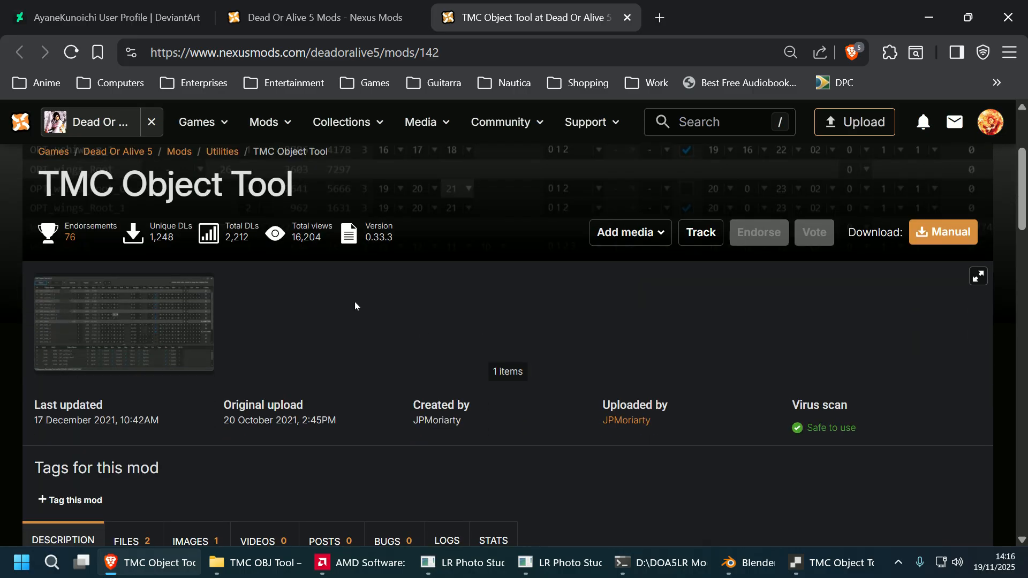
scroll(553, 303, "down", 10)
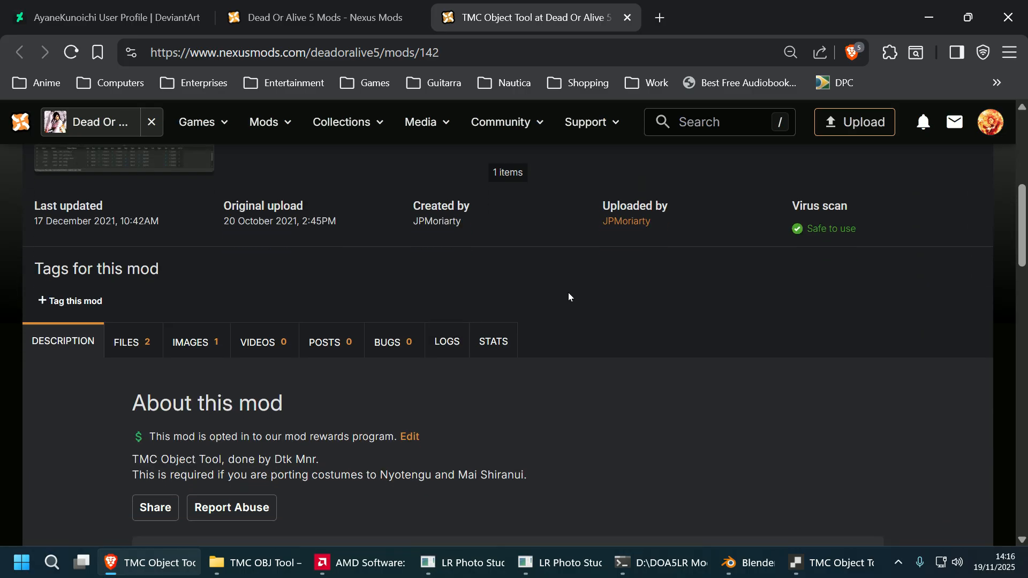
scroll(452, 274, "down", 20)
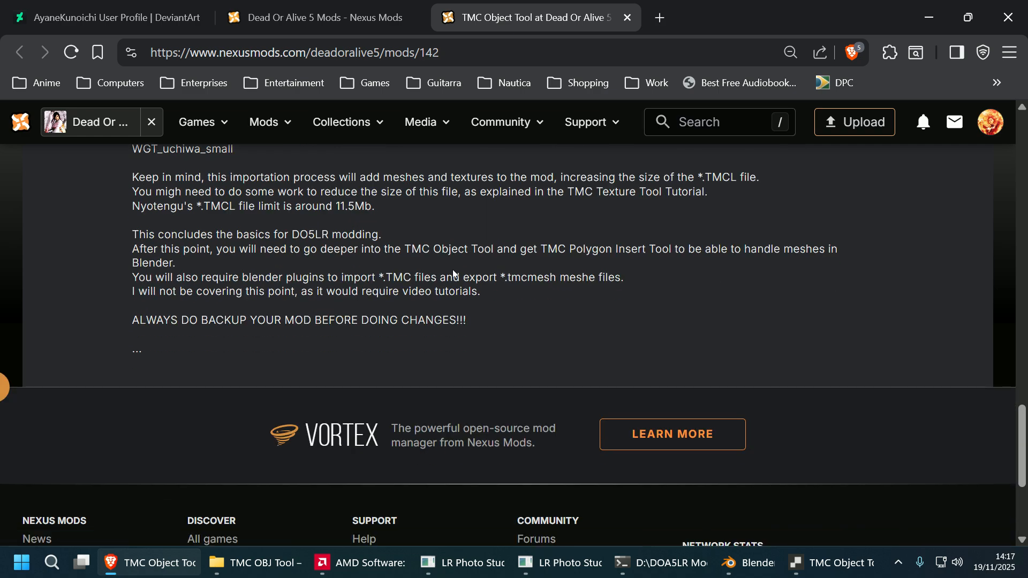
scroll(452, 269, "up", 20)
scroll(454, 270, "up", 5)
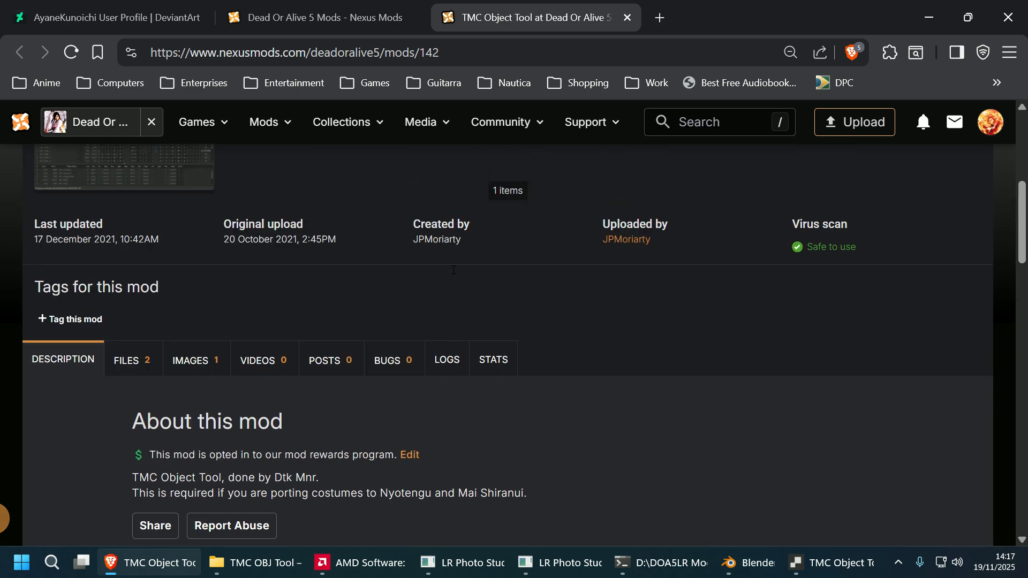
- Examine the mod page's main files, including the TMC Object Tool Tutorial, and return to TMC Object Tool
left_click(131, 366)
scroll(422, 302, "down", 5)
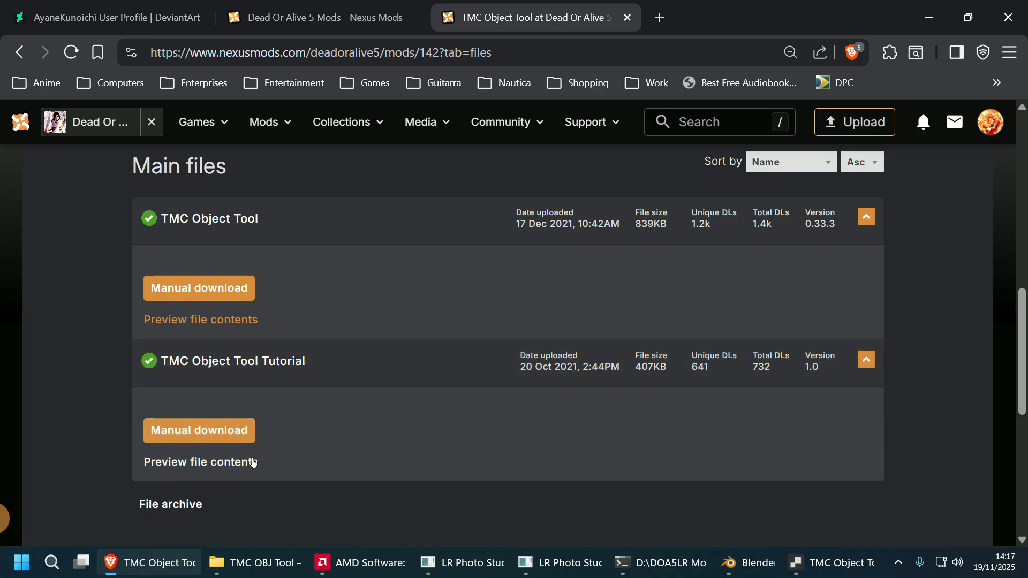
left_click(812, 567)
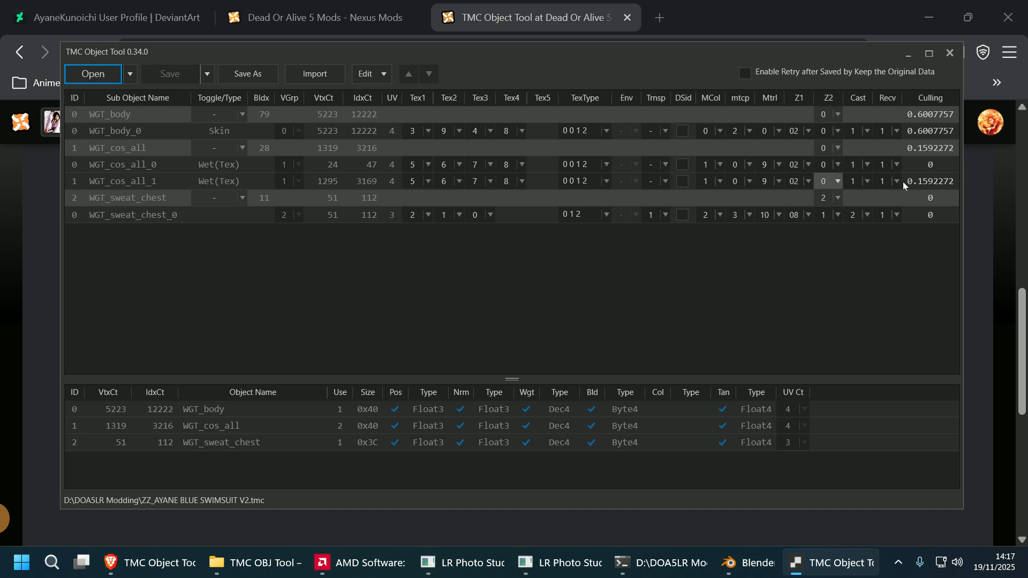
- Add two sub objects to WGT_cos_all, after WGT_cos_all_1
left_click(130, 183)
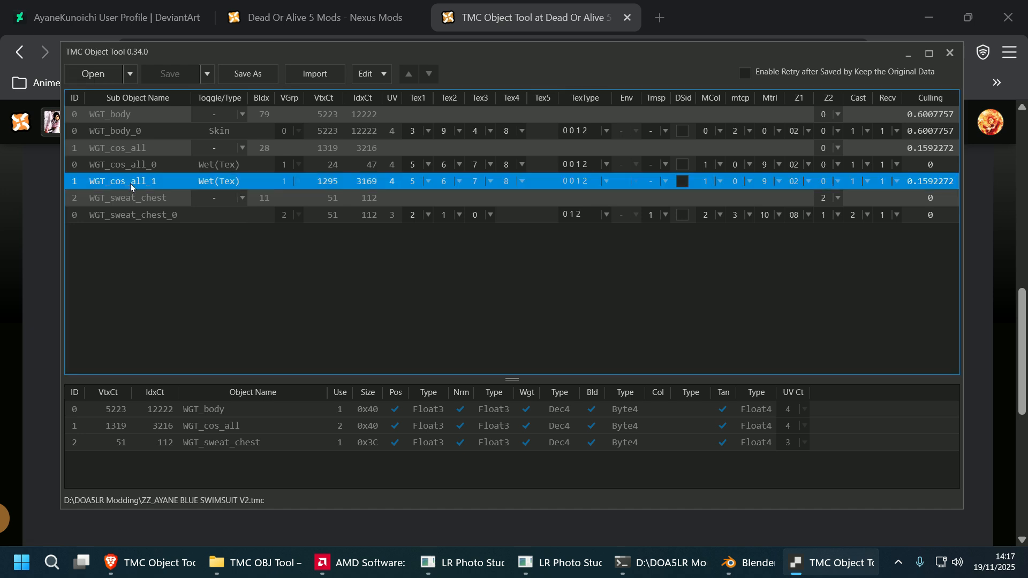
right_click(130, 183)
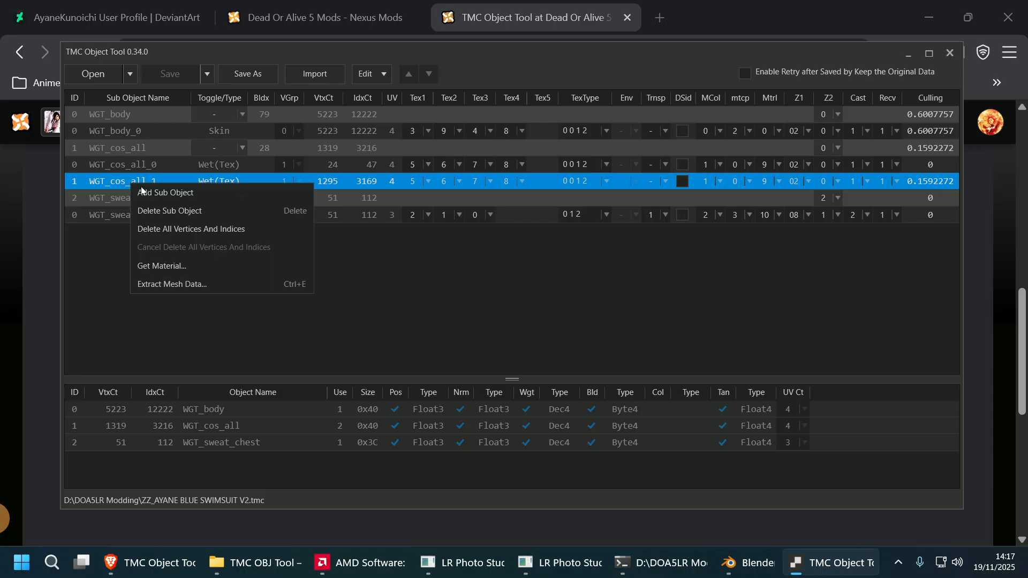
left_click(141, 191)
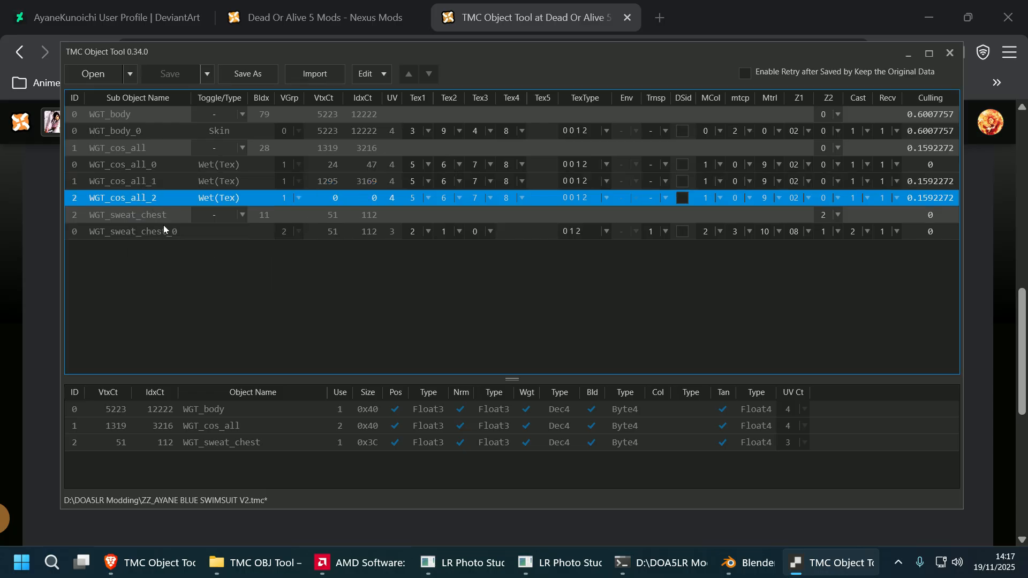
right_click(120, 195)
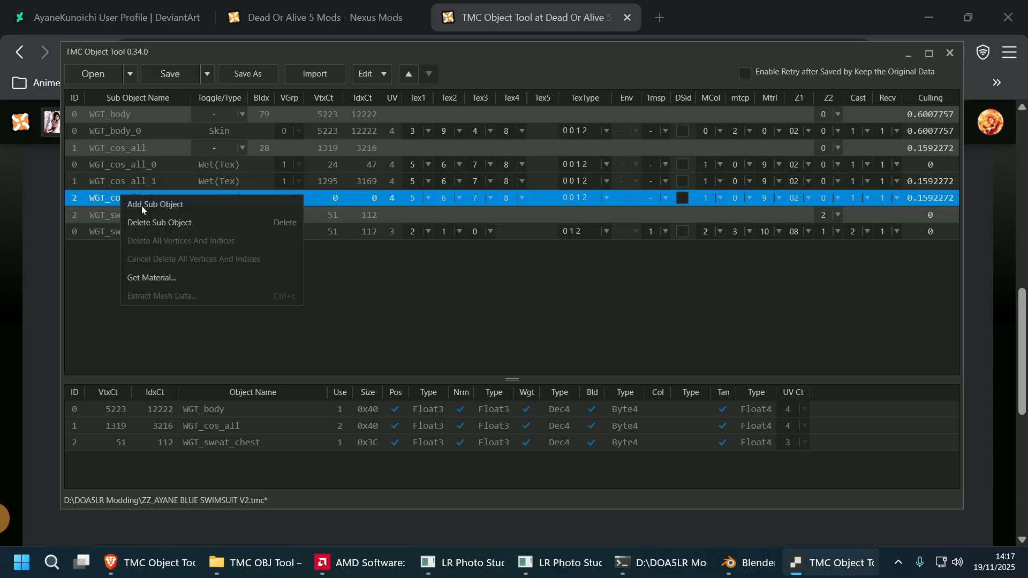
left_click(141, 206)
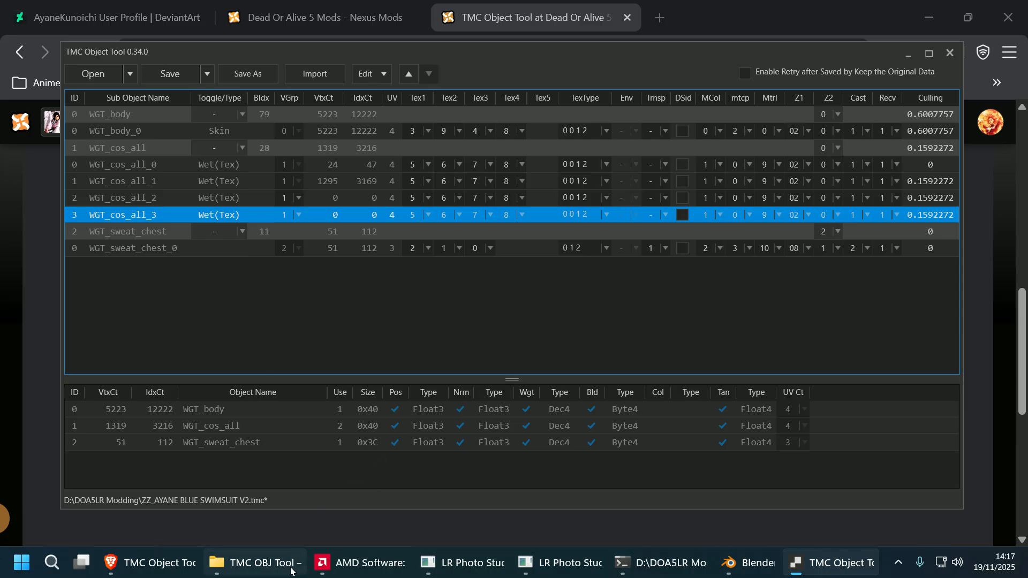
- Launch a second TMC Object Tool window and open AYANE_LACE_03.TMC from the DOA5LR Modding folder in it
left_click(257, 563)
double_click(464, 266)
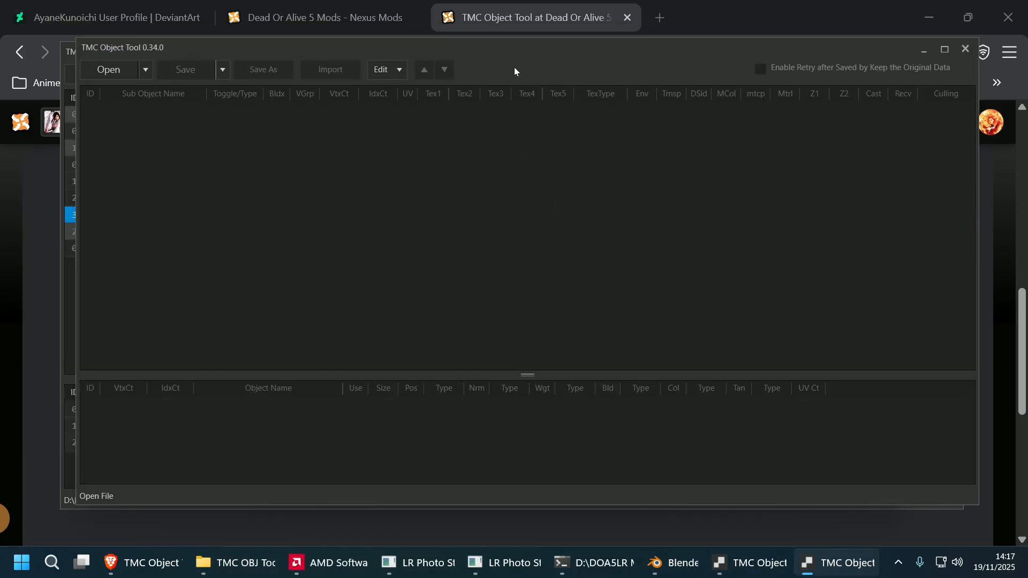
left_click(116, 72)
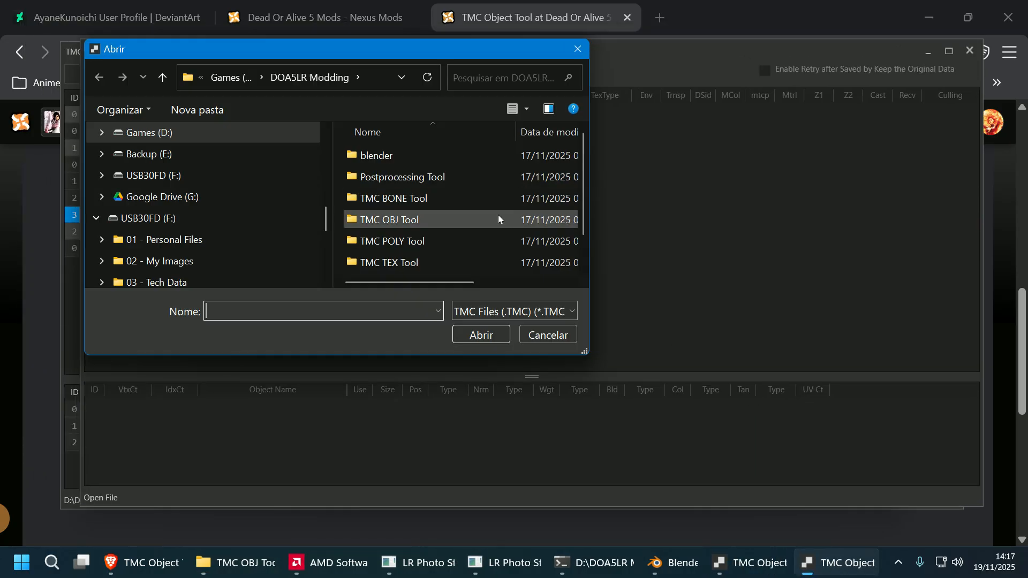
scroll(498, 214, "down", 1)
left_click(487, 245)
left_click(484, 335)
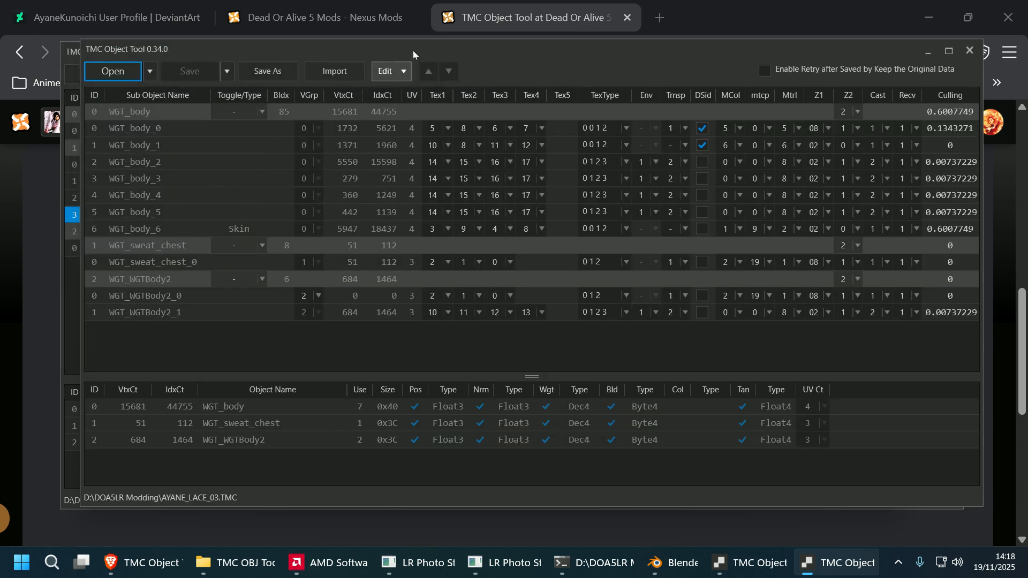
left_click_drag(413, 51, 449, 93)
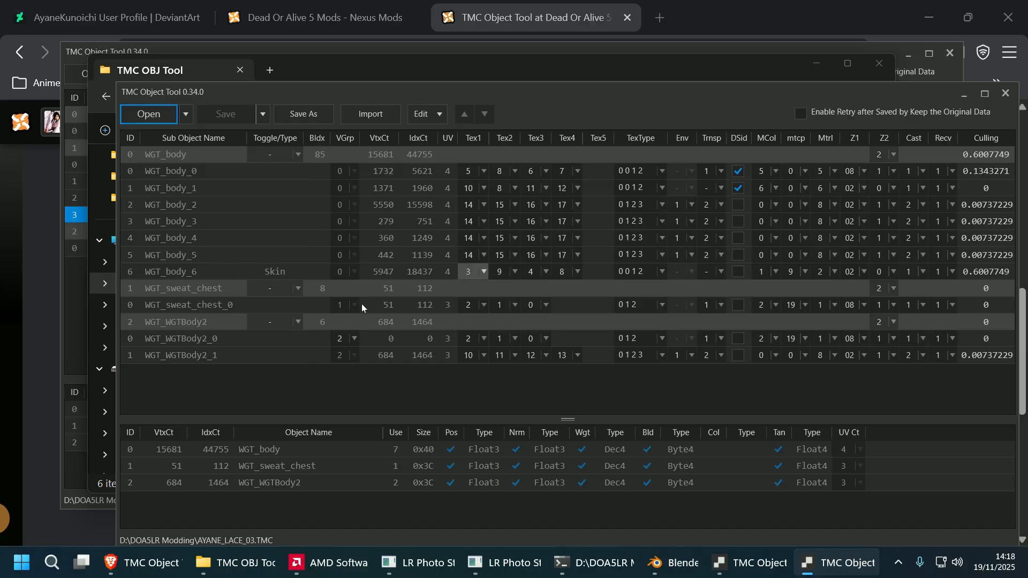
- In the DOA5LR Modding folder, preview WGT_body_1.tmcmesh and WGT_WGTBody2_1.tmcmesh in LR Photo Studio, closing each preview
left_click(248, 574)
left_click(452, 101)
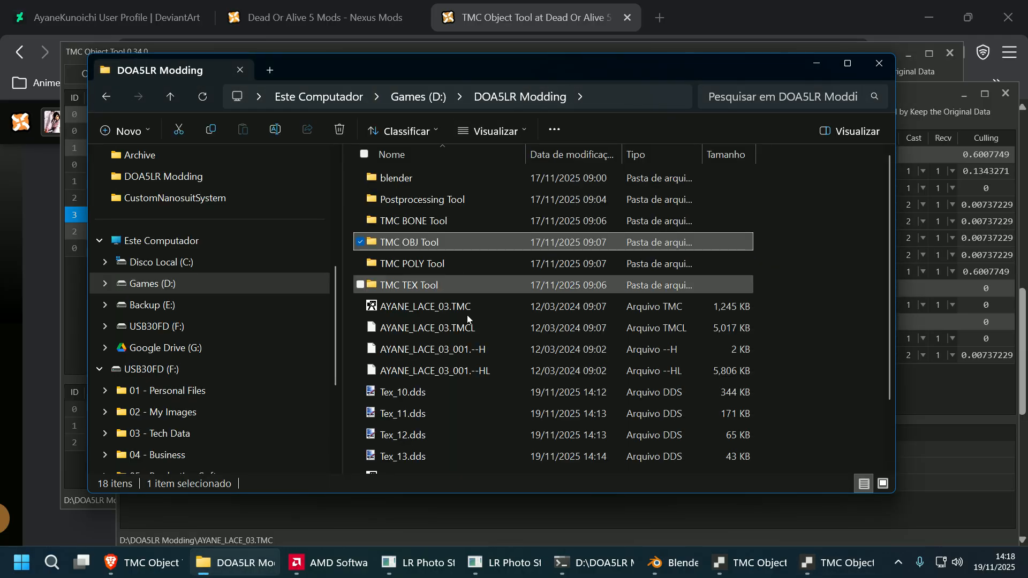
scroll(504, 342, "down", 2)
scroll(503, 342, "down", 1)
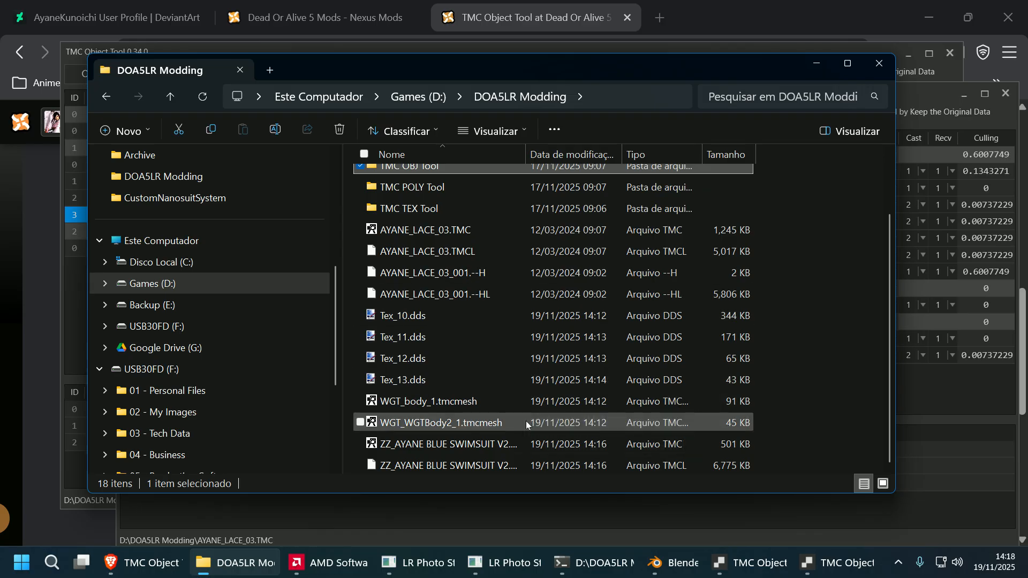
left_click(512, 404)
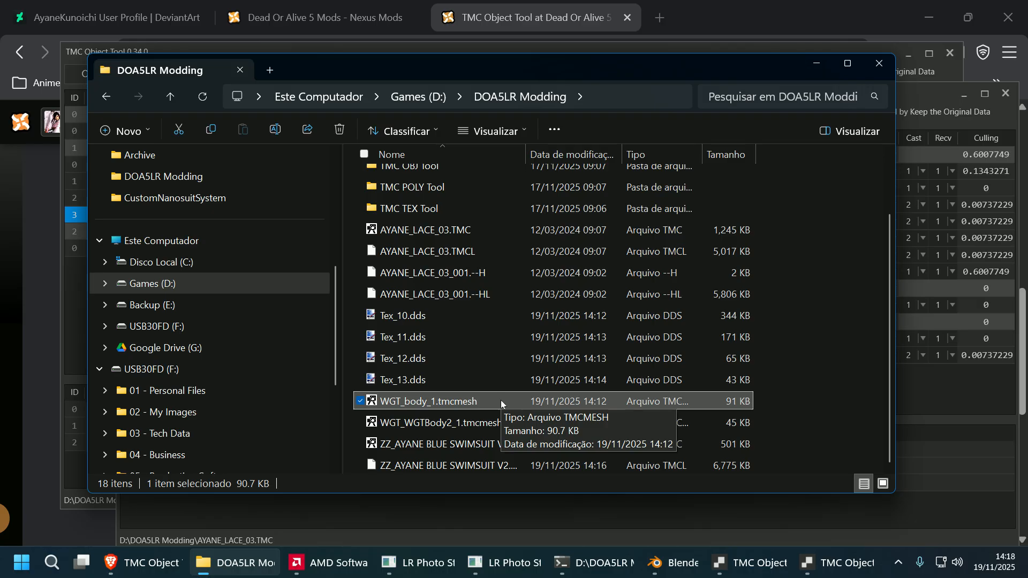
double_click(501, 402)
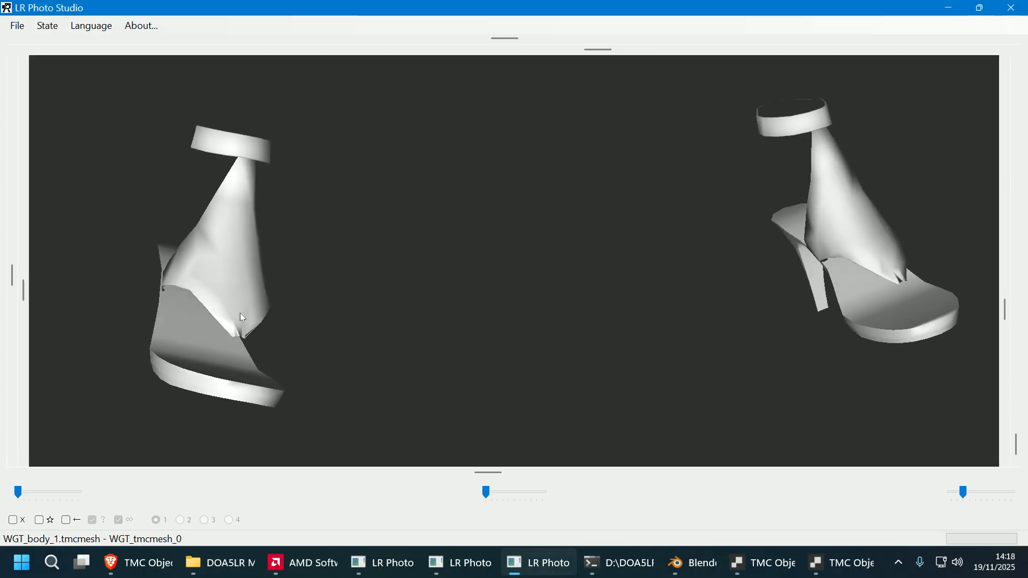
left_click(1012, 8)
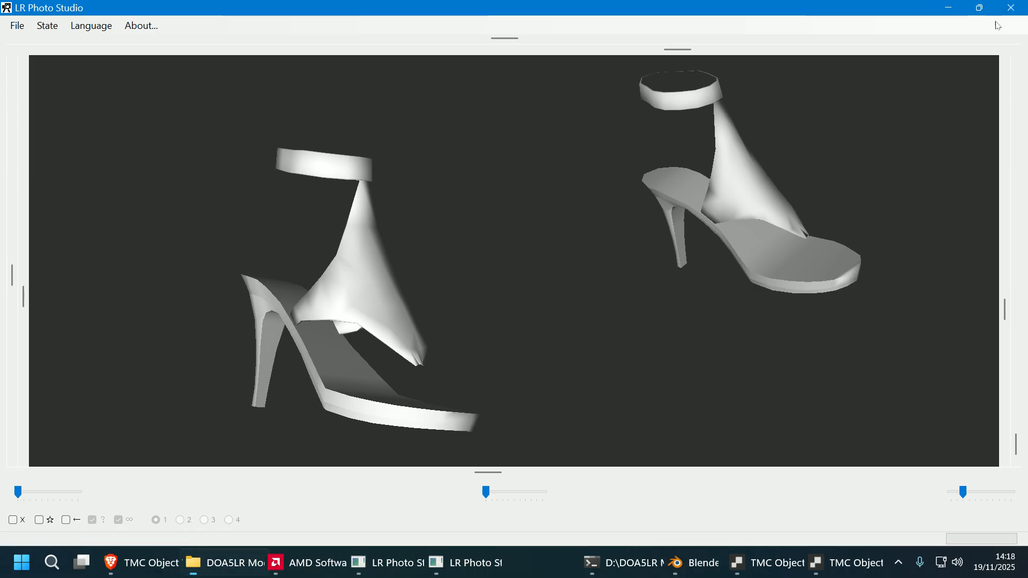
left_click(461, 423)
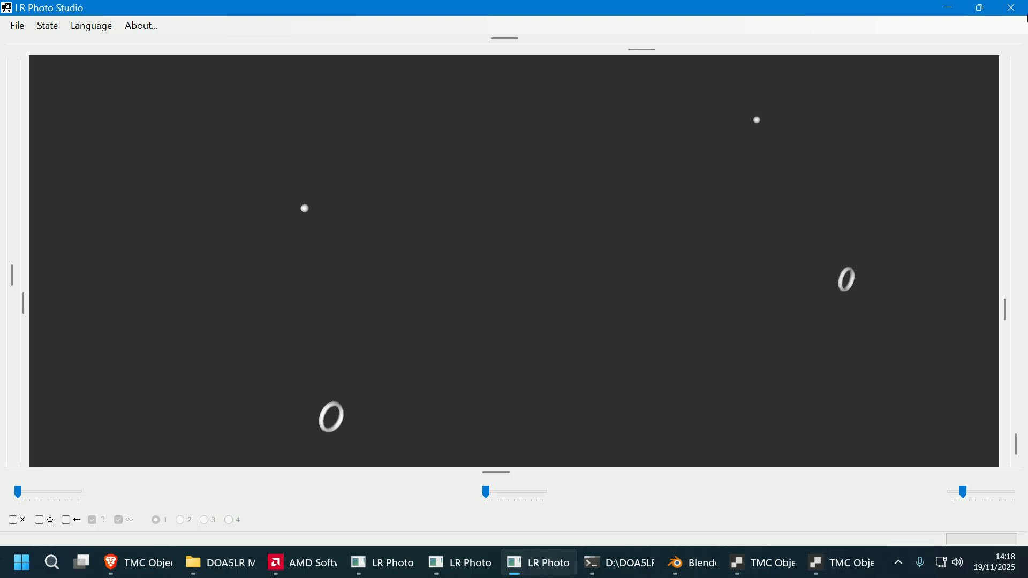
left_click(1014, 13)
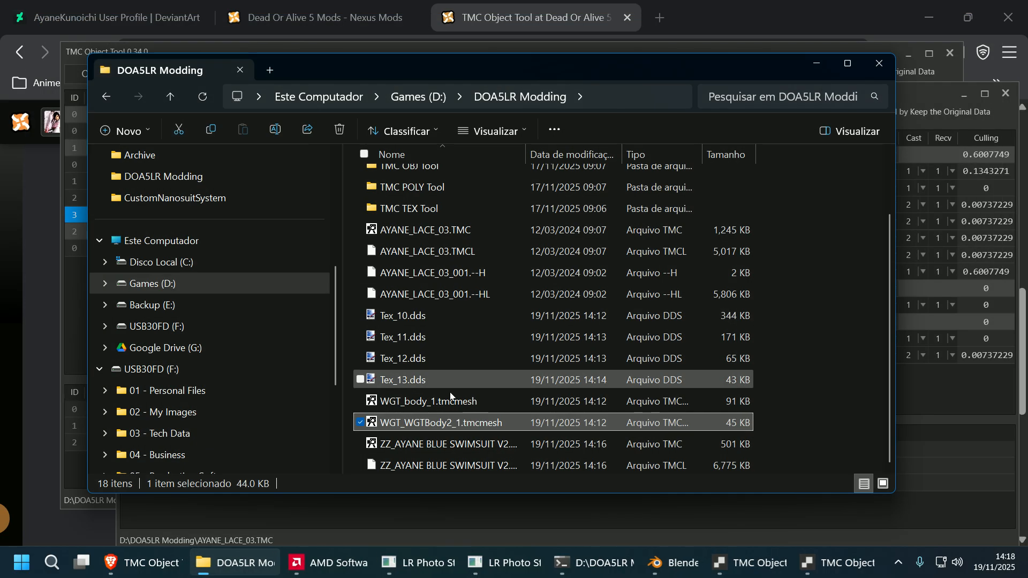
left_click(484, 401)
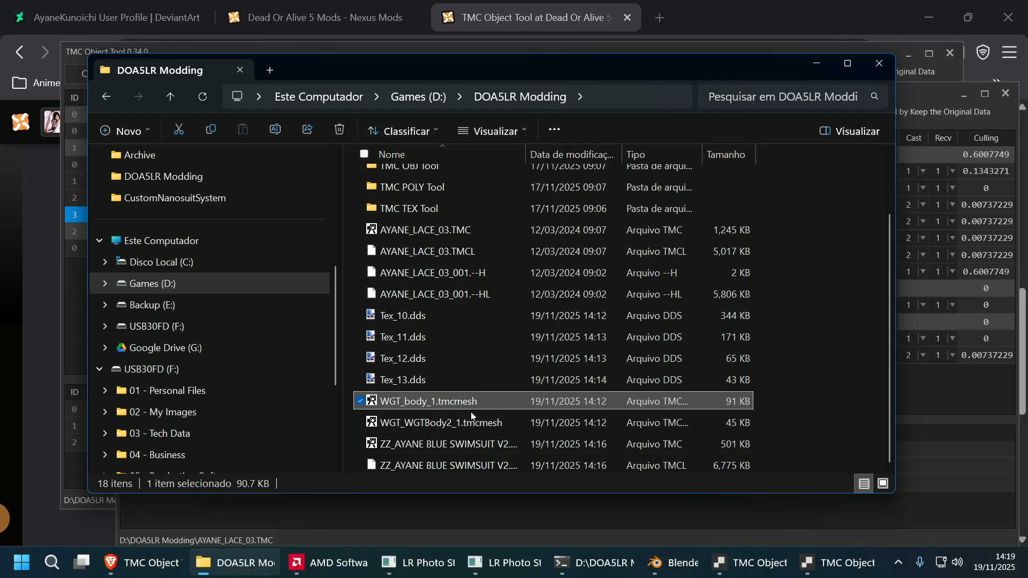
- Return to the AYANE_LACE_03 window and examine the Tex1 texture choices for WGT_body_1
left_click(838, 563)
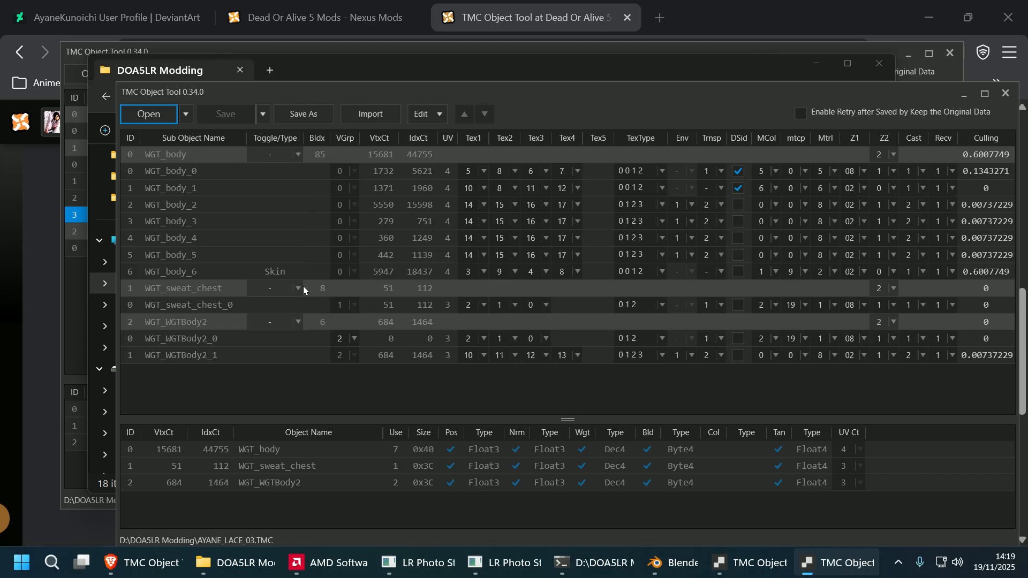
left_click_drag(478, 105, 458, 87)
left_click(161, 171)
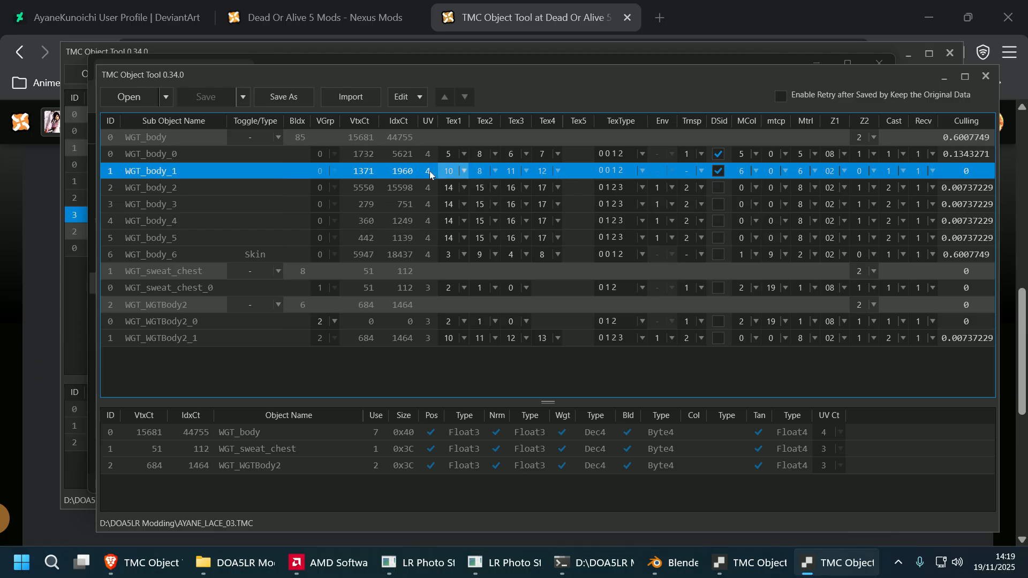
left_click(466, 176)
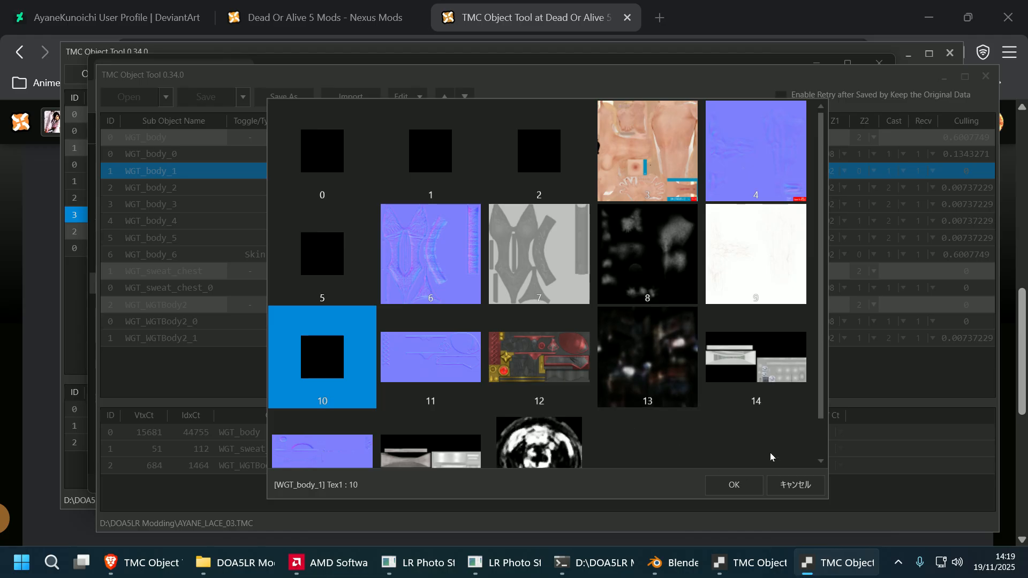
scroll(779, 426, "down", 1)
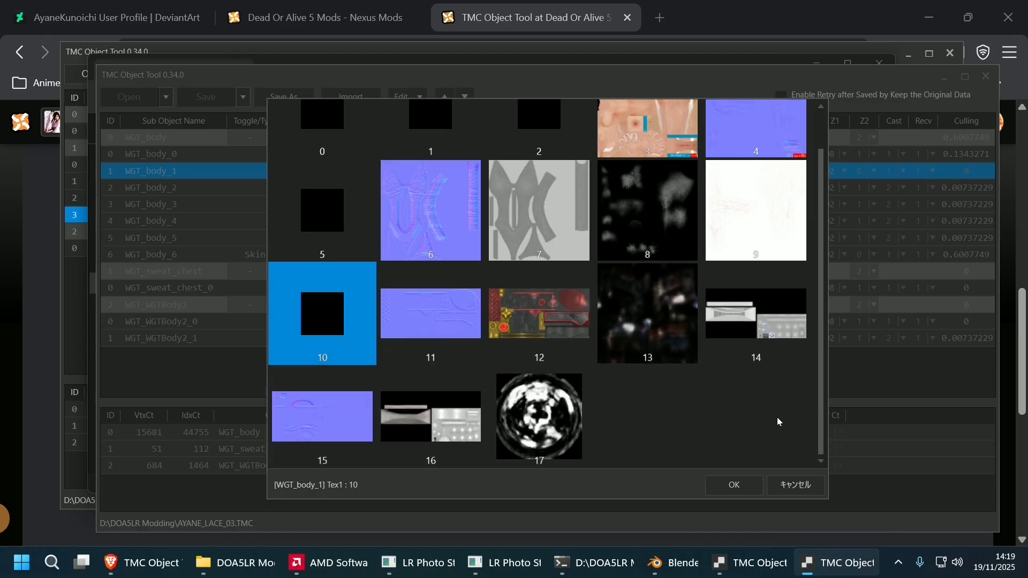
scroll(778, 421, "up", 1)
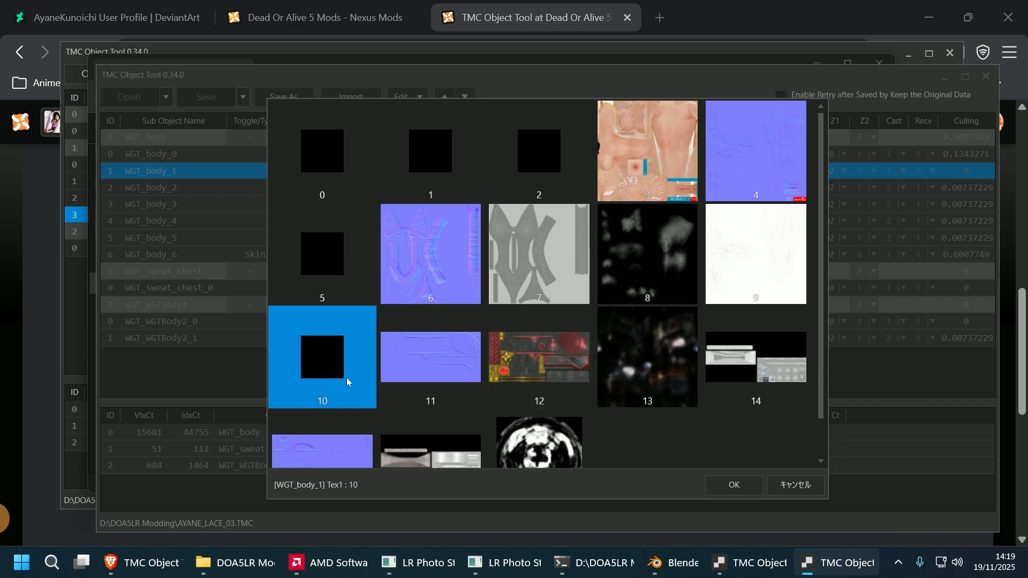
- Compare the extracted files in the DOA5LR Modding folder with the Tex1 texture choices, and dismiss the texture selection
left_click(235, 563)
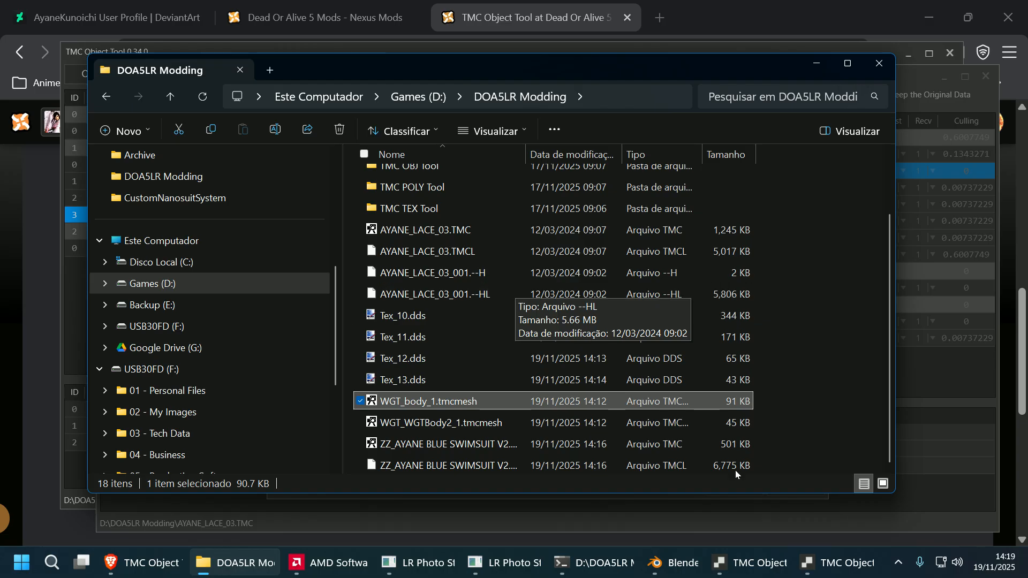
left_click(851, 568)
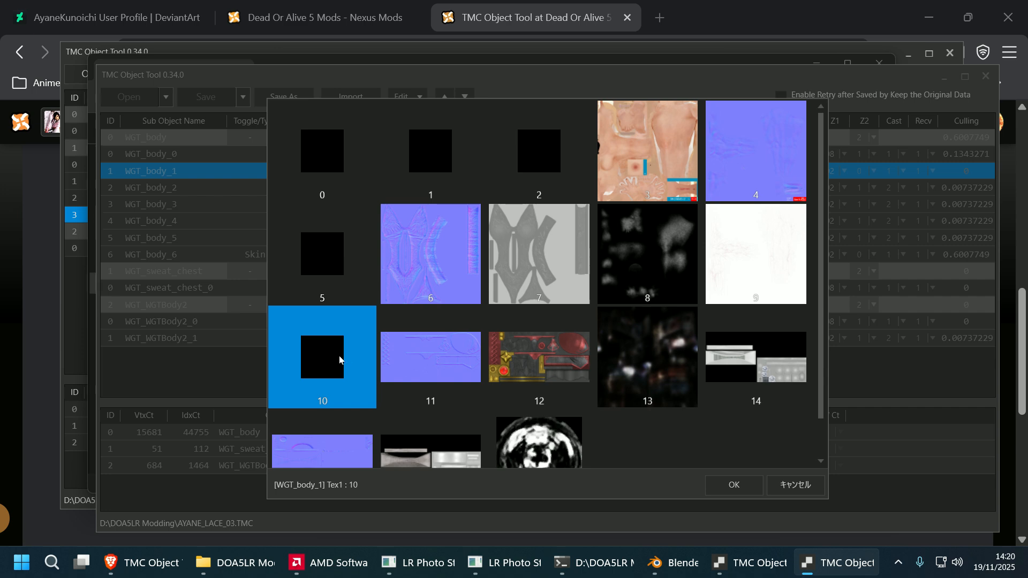
left_click(261, 571)
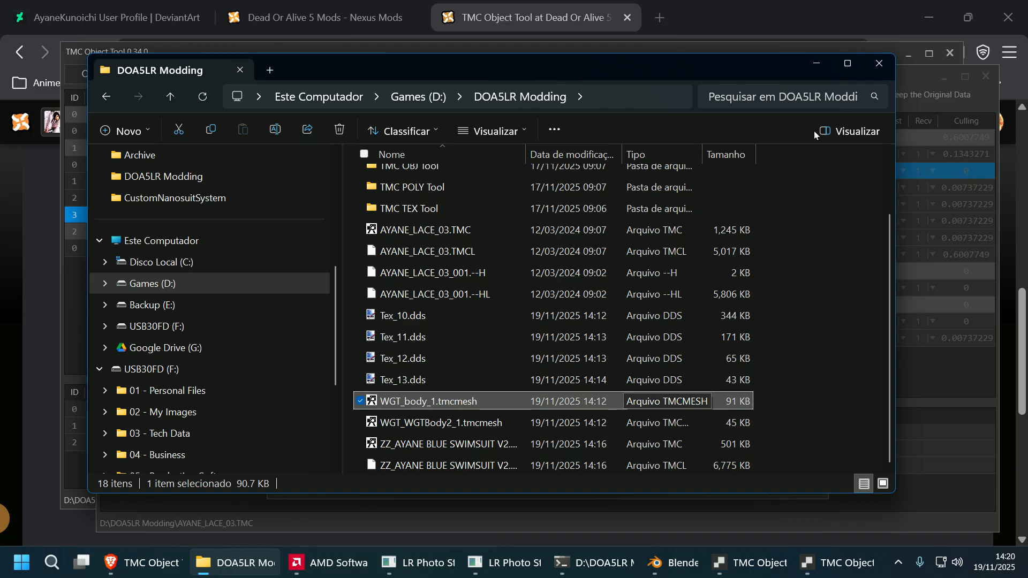
left_click(818, 70)
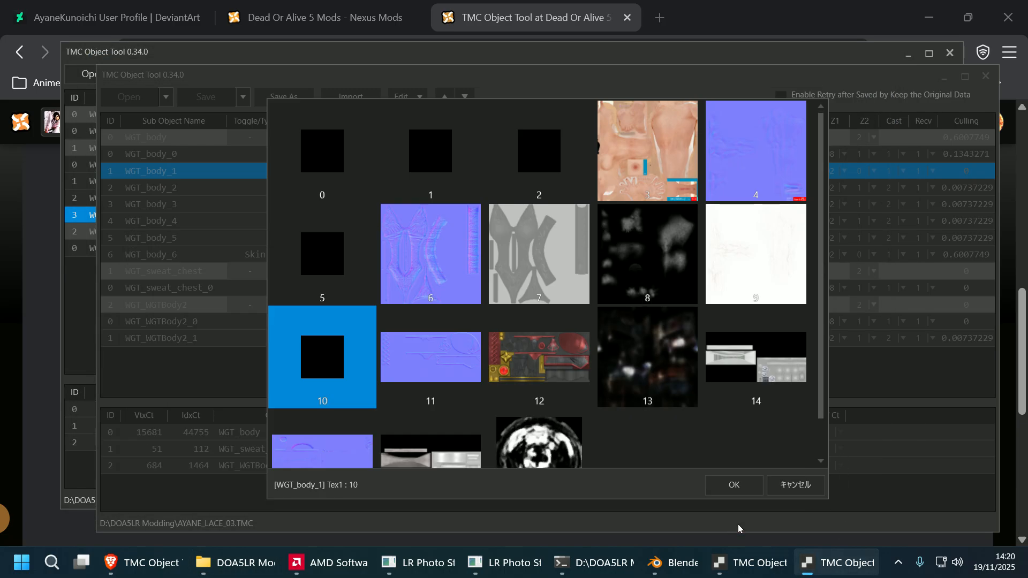
left_click(783, 484)
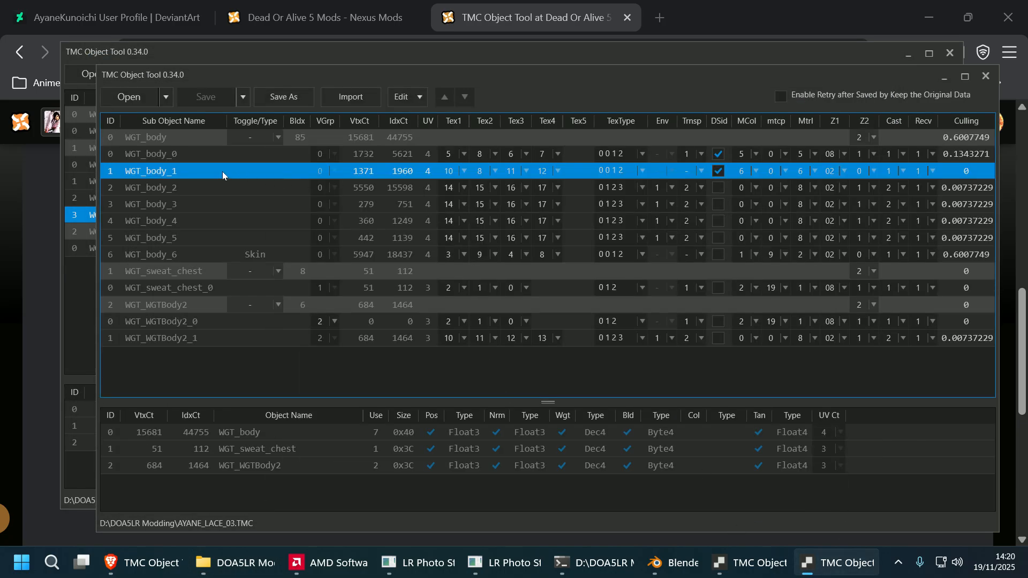
- Examine the textures assigned to Tex1, Tex2, Tex3 and Tex4 of WGT_body_1, cancelling each selection
left_click(462, 170)
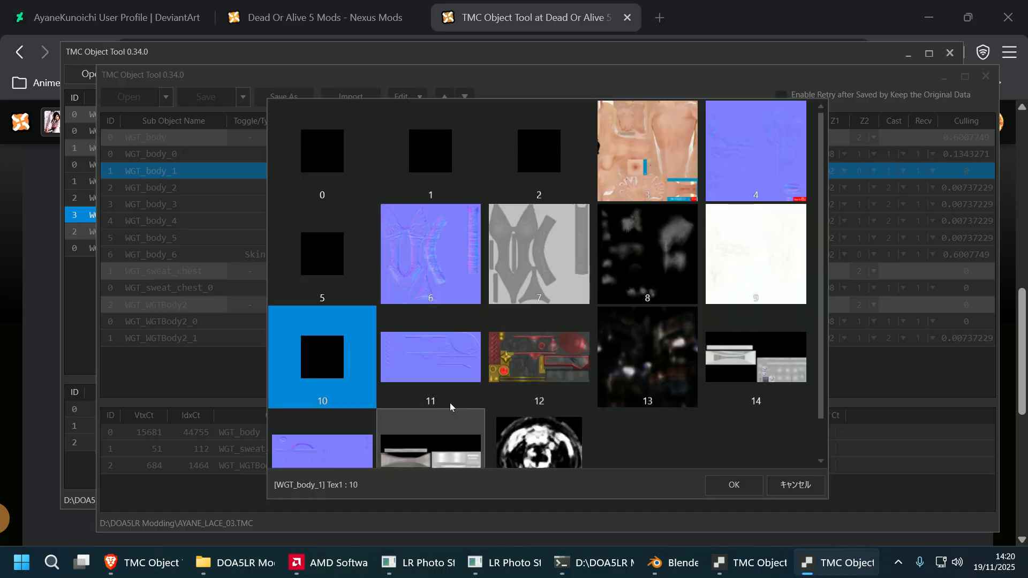
left_click(789, 488)
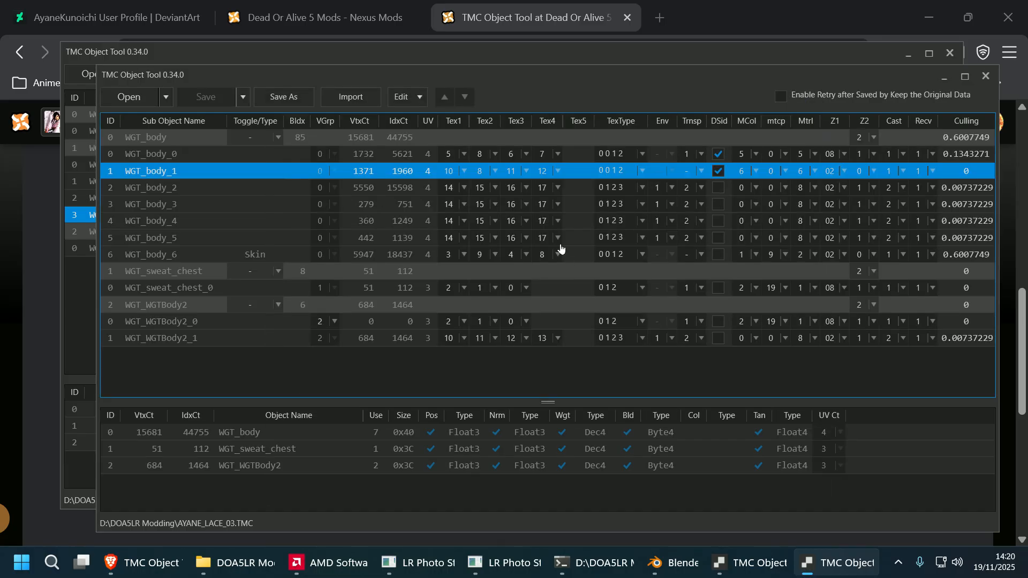
left_click(498, 172)
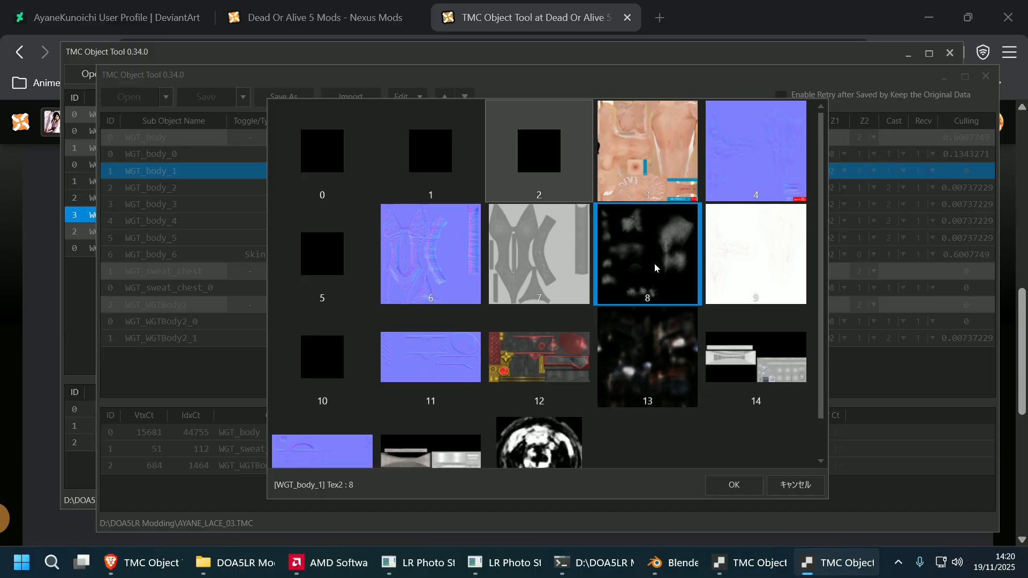
left_click(804, 488)
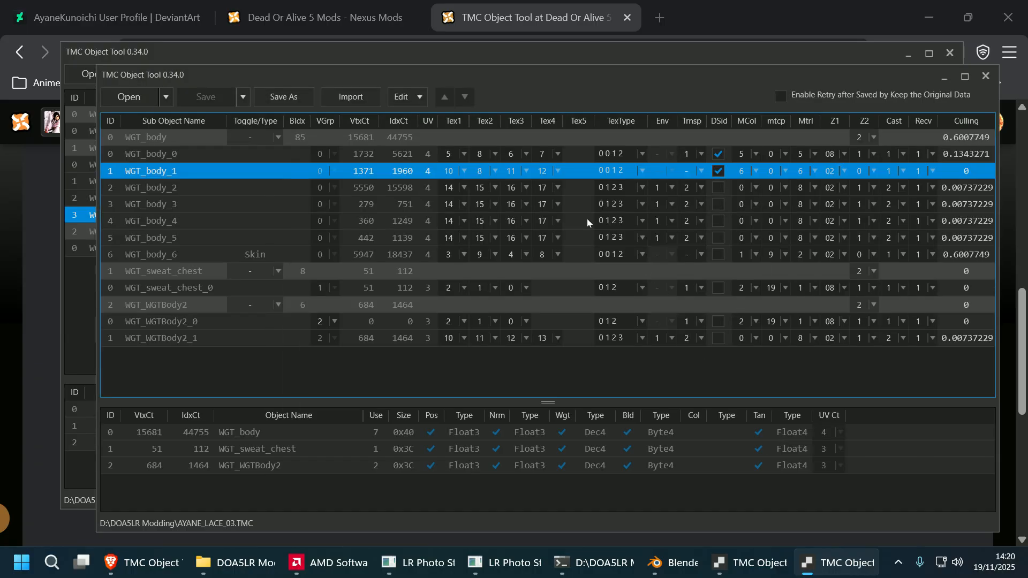
left_click(526, 170)
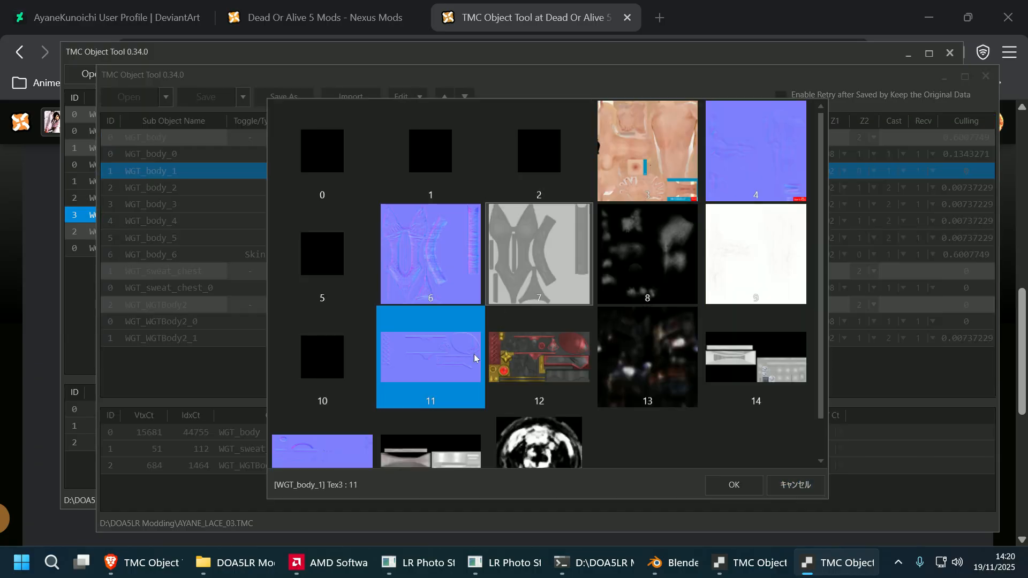
key("Escape")
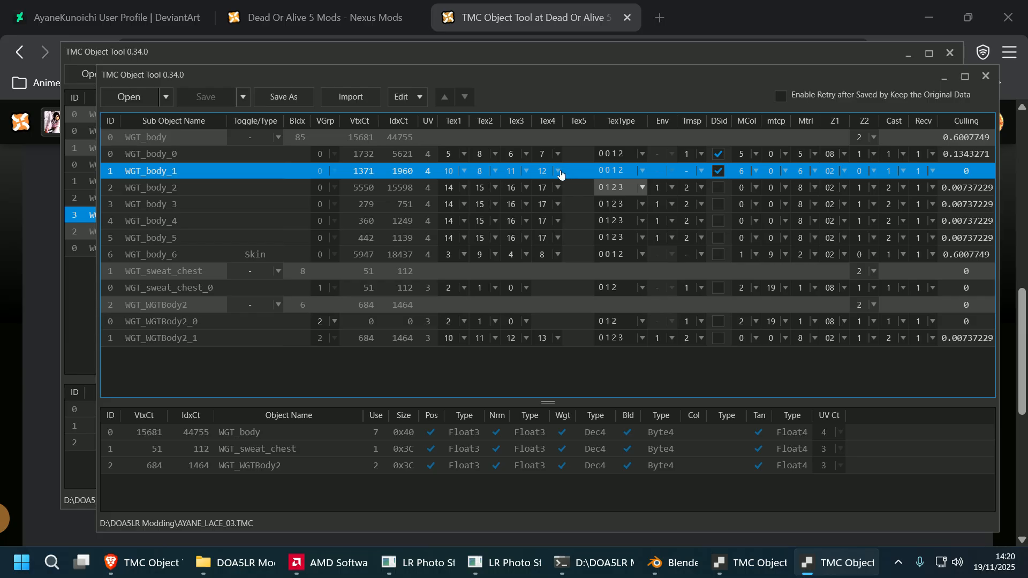
left_click(561, 172)
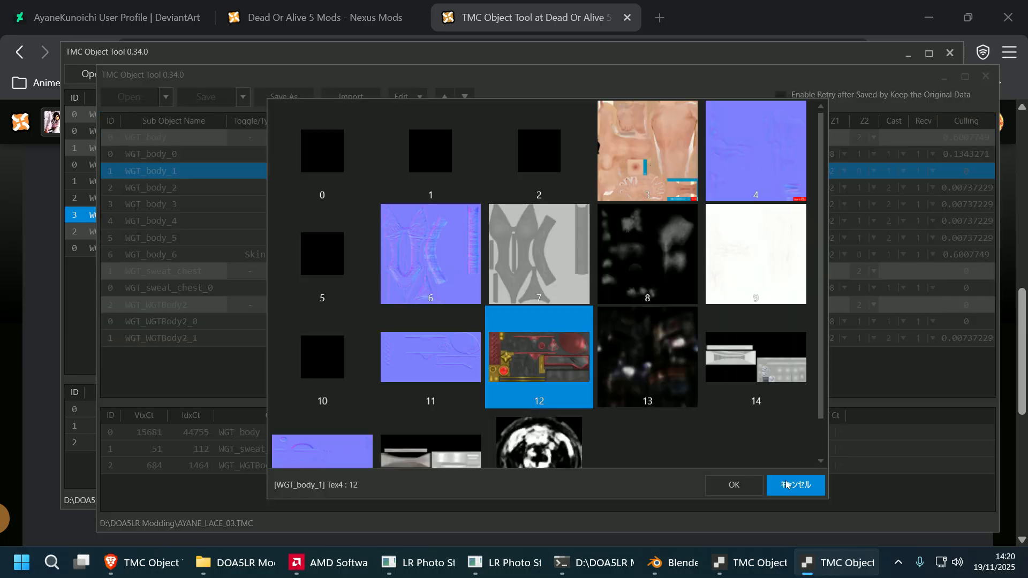
left_click(786, 484)
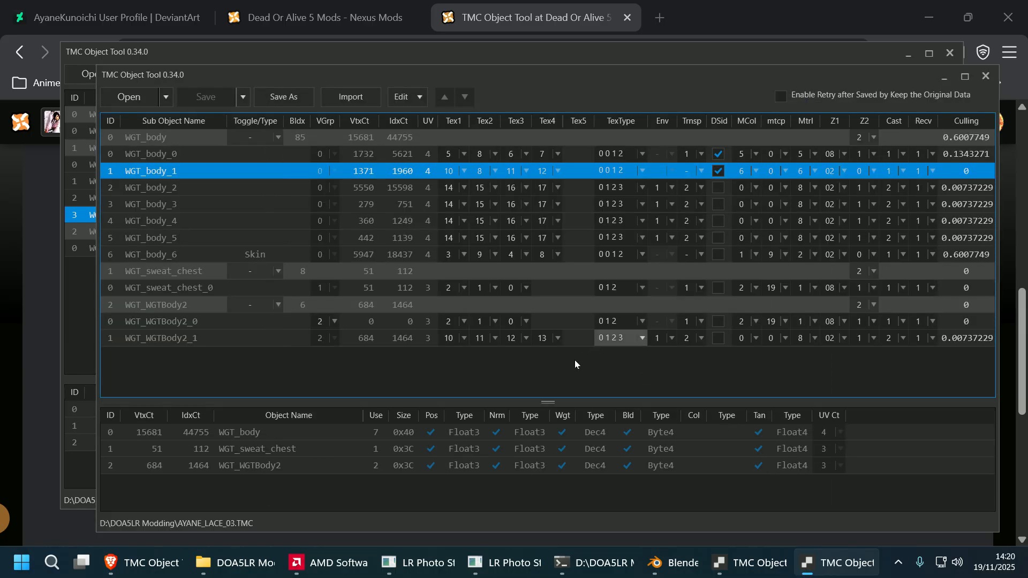
- In the ZZ_AYANE BLUE SWIMSUIT V2 window, assign texture 10 to Tex1 and texture 8 to Tex2 of WGT_cos_all_2
left_click(750, 563)
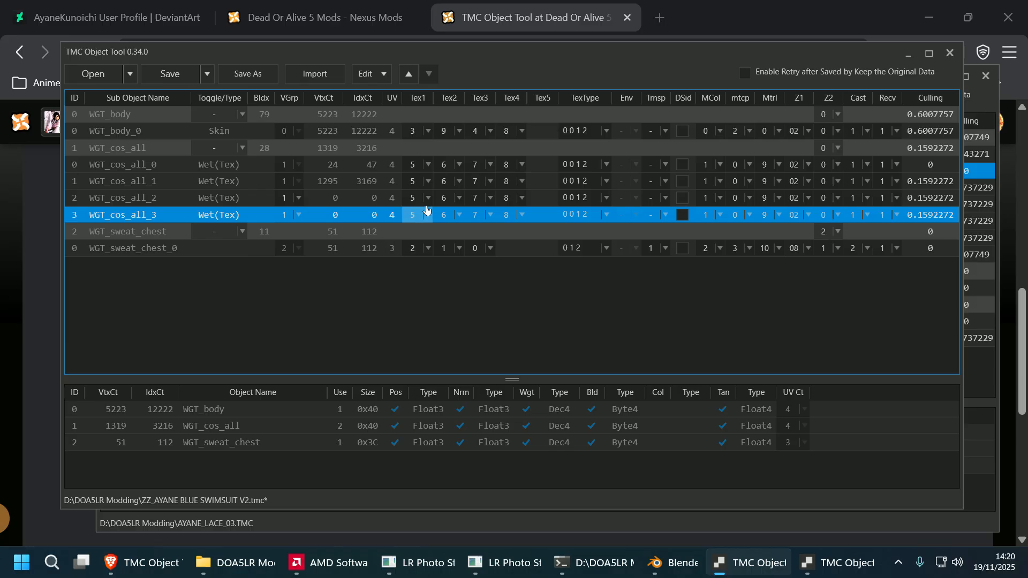
left_click(199, 201)
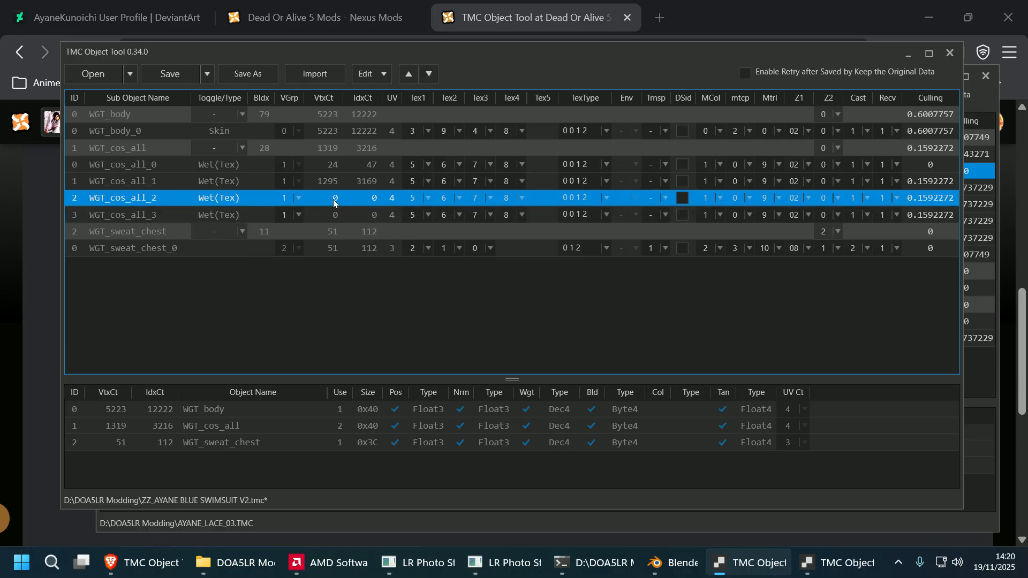
left_click(428, 199)
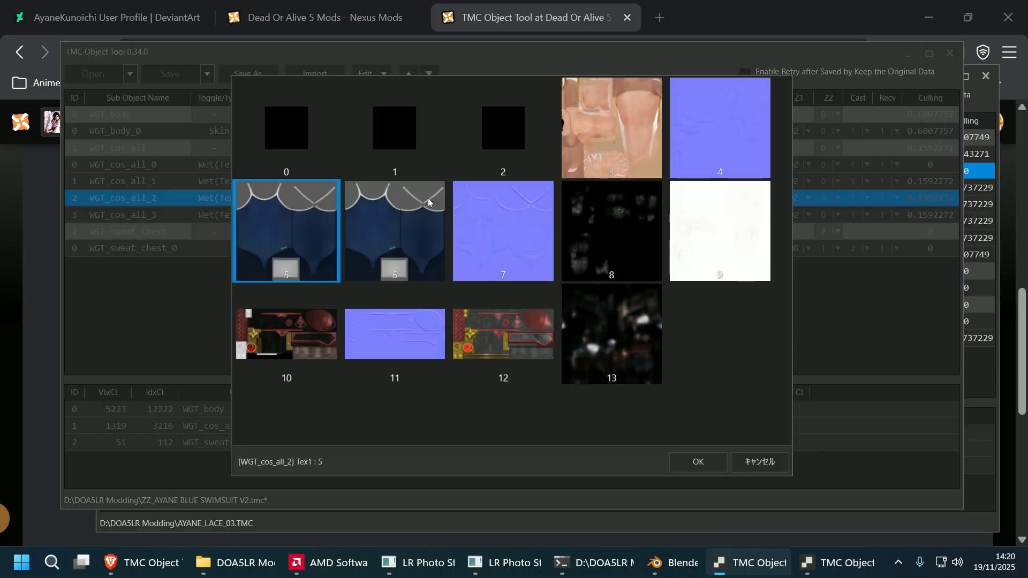
left_click(318, 320)
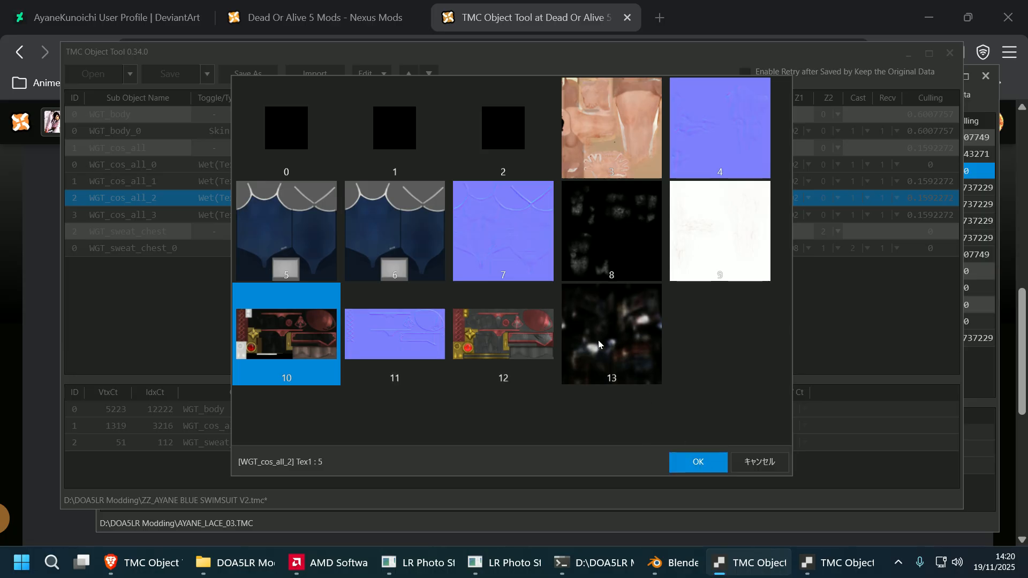
key("Return")
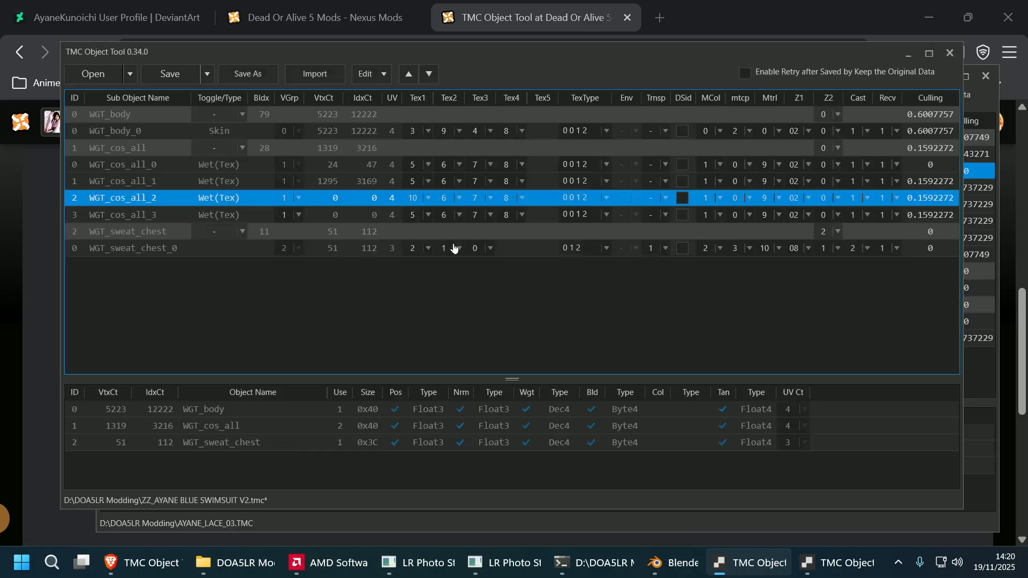
left_click(461, 200)
left_click(585, 257)
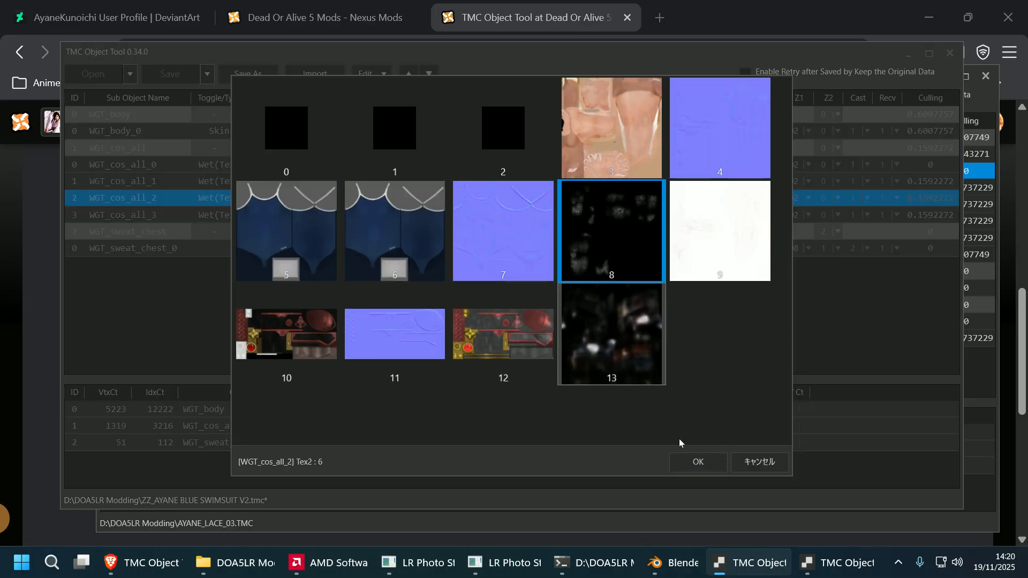
left_click(697, 463)
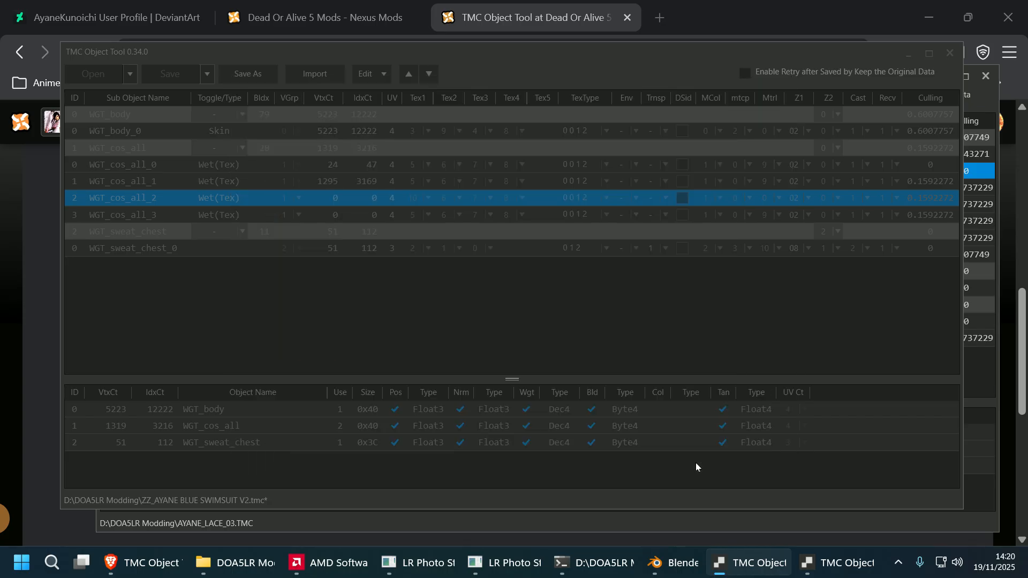
- Assign texture 11 to Tex3 and texture 12 to Tex4 of WGT_cos_all_2
left_click(492, 199)
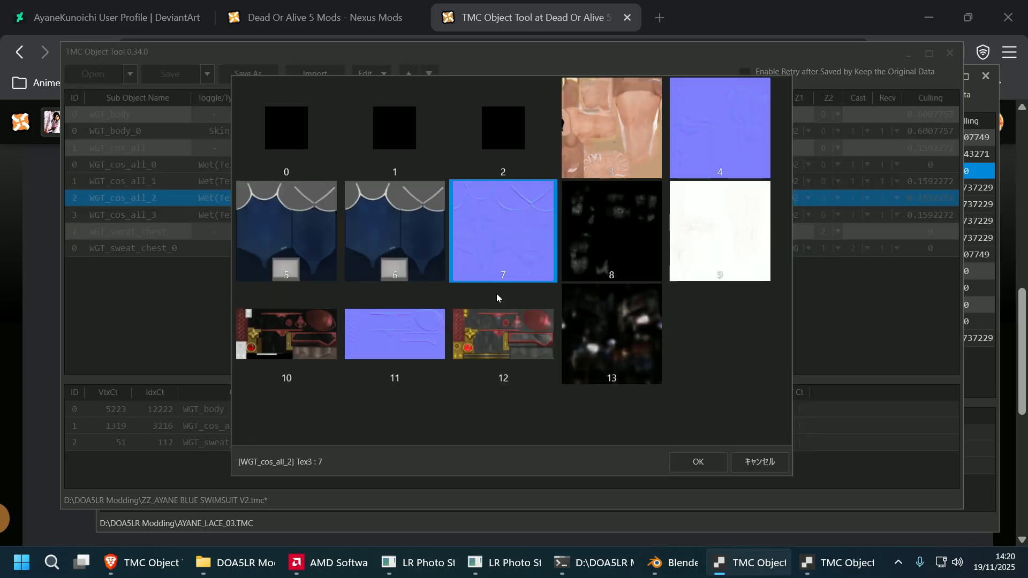
left_click(420, 350)
left_click(689, 464)
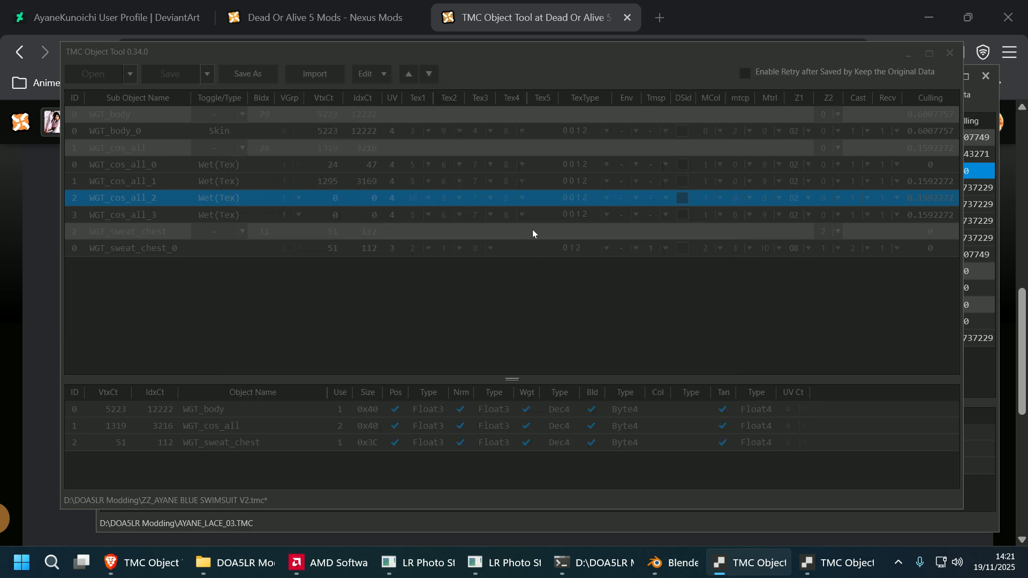
left_click(523, 198)
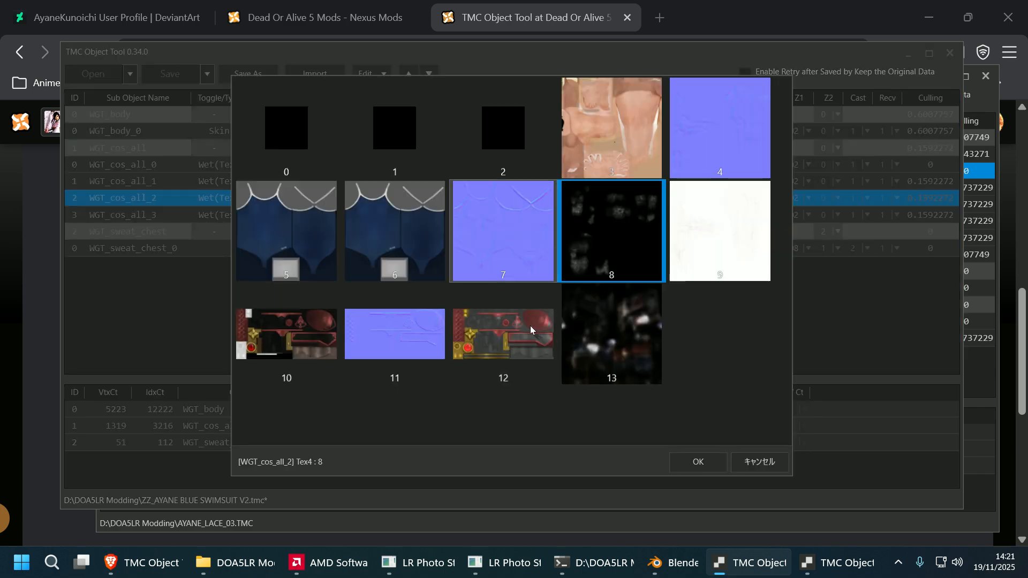
left_click(506, 343)
left_click(686, 463)
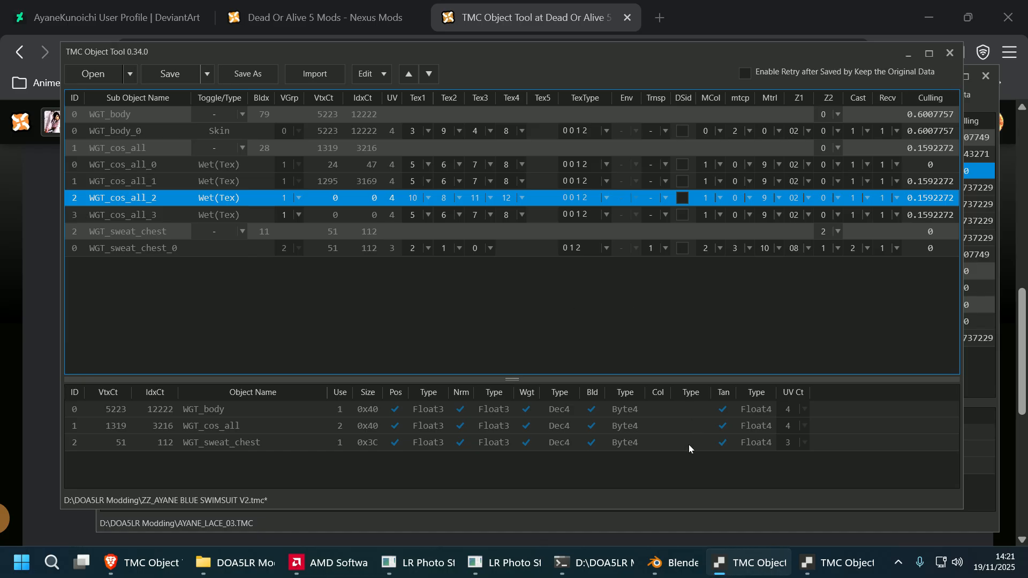
- Arrange the swimsuit window above the AYANE_LACE_03 window so the WGT_cos_all_2 and WGT_body_1 rows can be compared
left_click(838, 563)
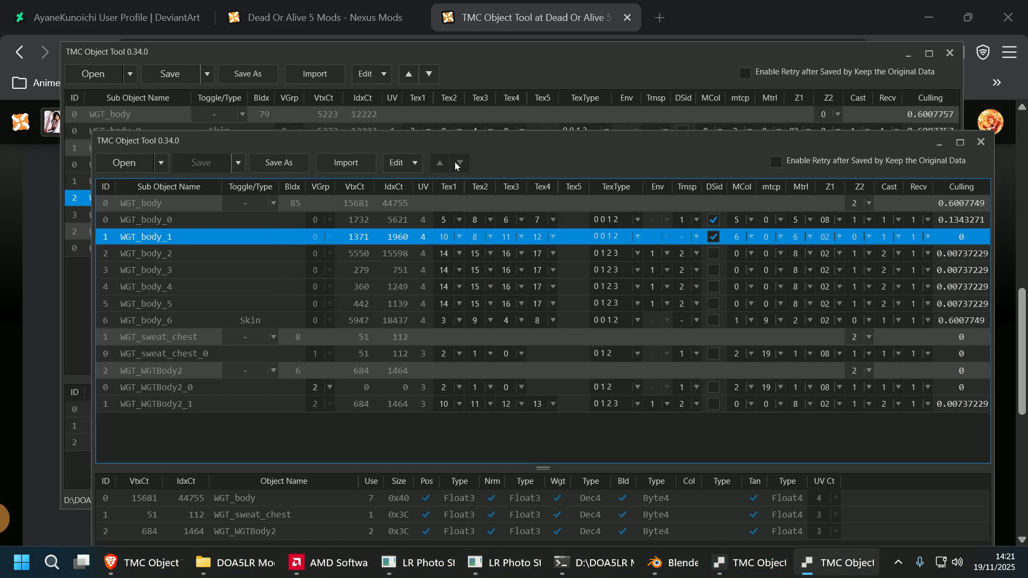
left_click_drag(456, 141, 407, 326)
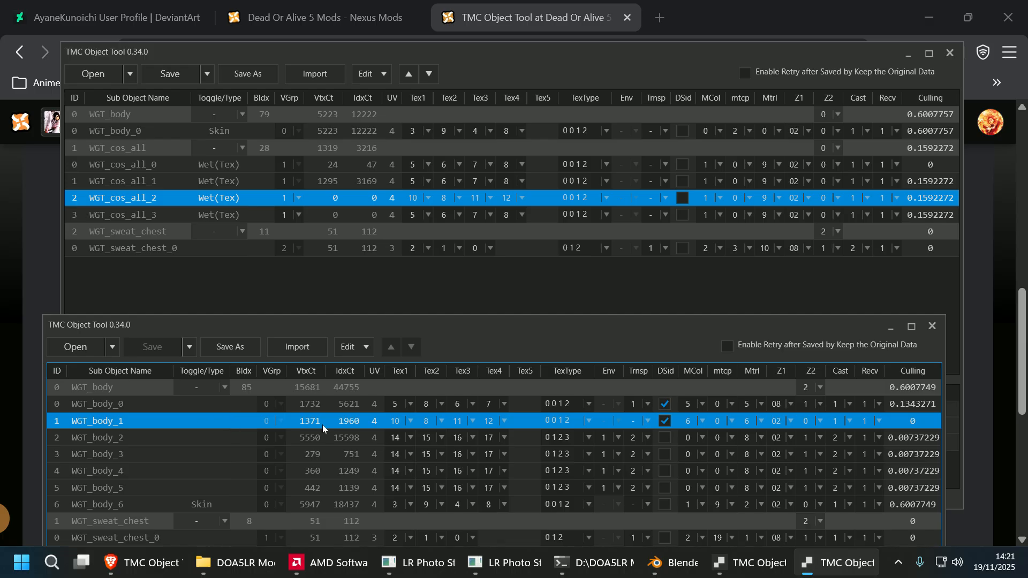
left_click(610, 61)
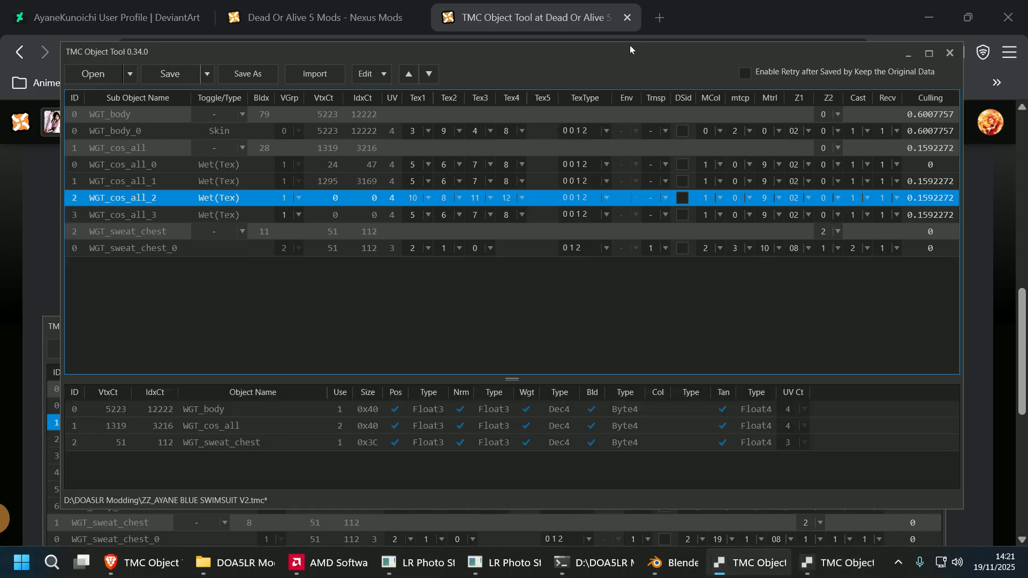
left_click_drag(631, 42, 614, 24)
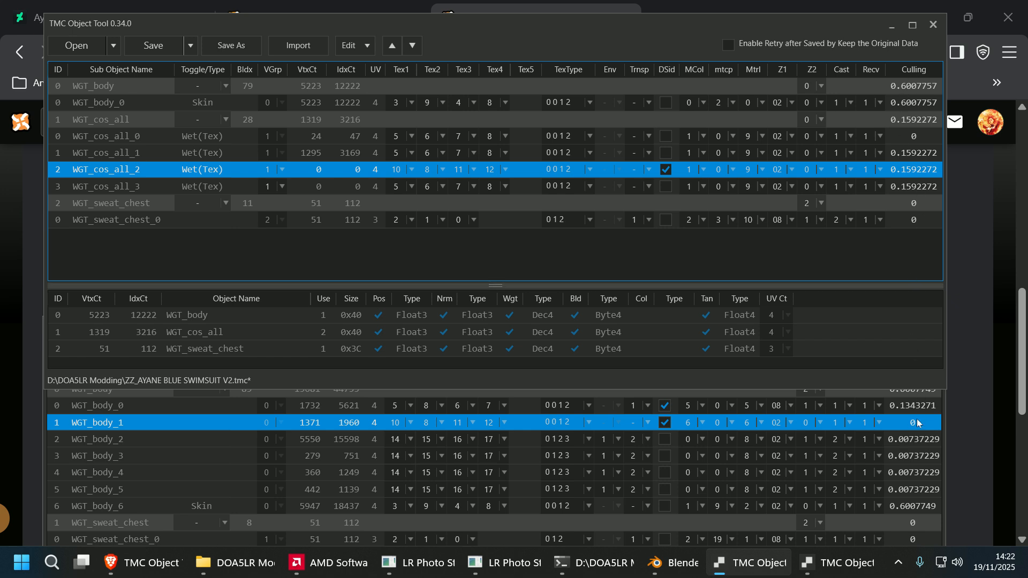
- Set the Culling value of WGT_cos_all_2 to 0 and keep that sub object selected
left_click(917, 171)
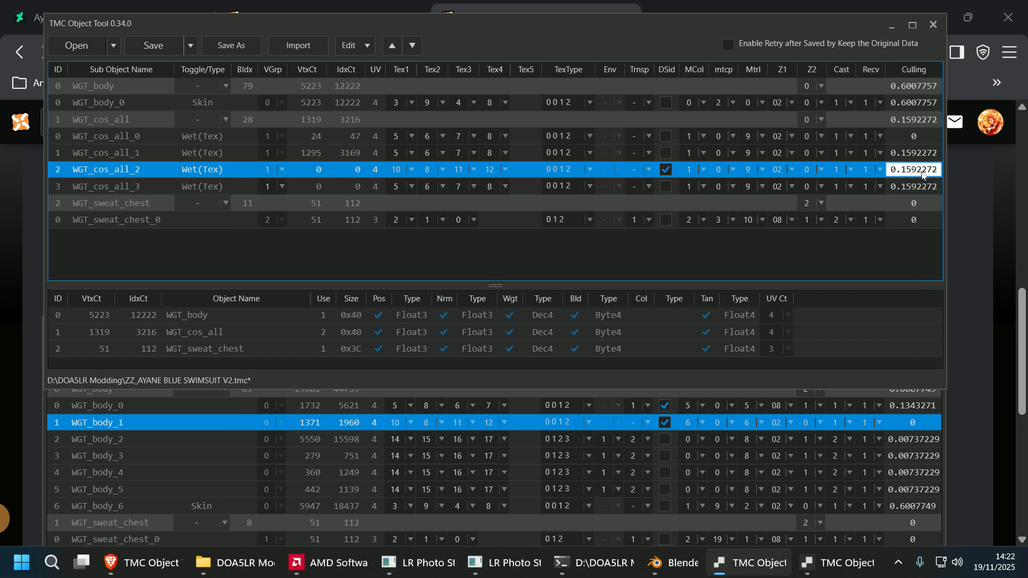
type("0")
left_click(919, 136)
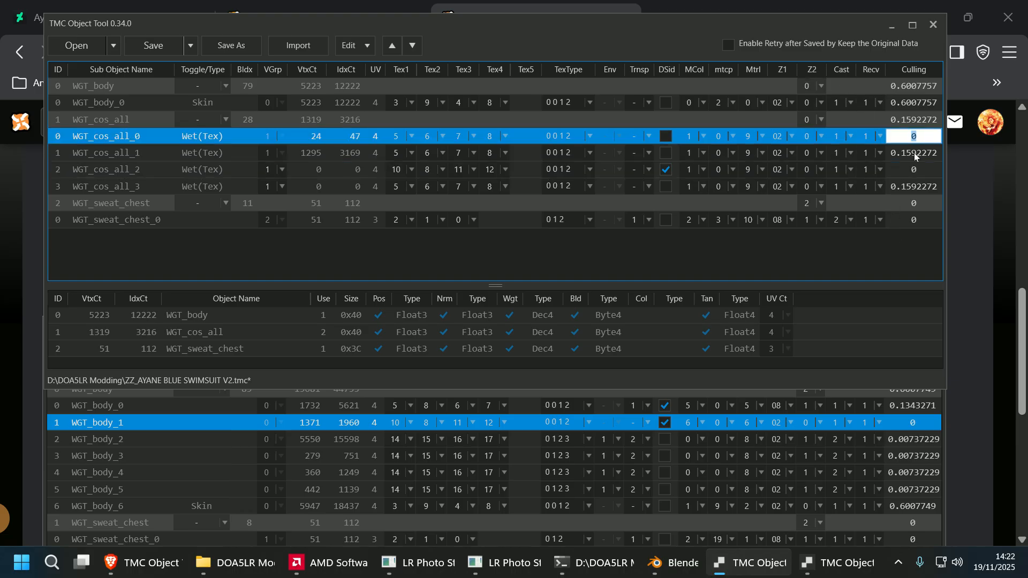
left_click(140, 170)
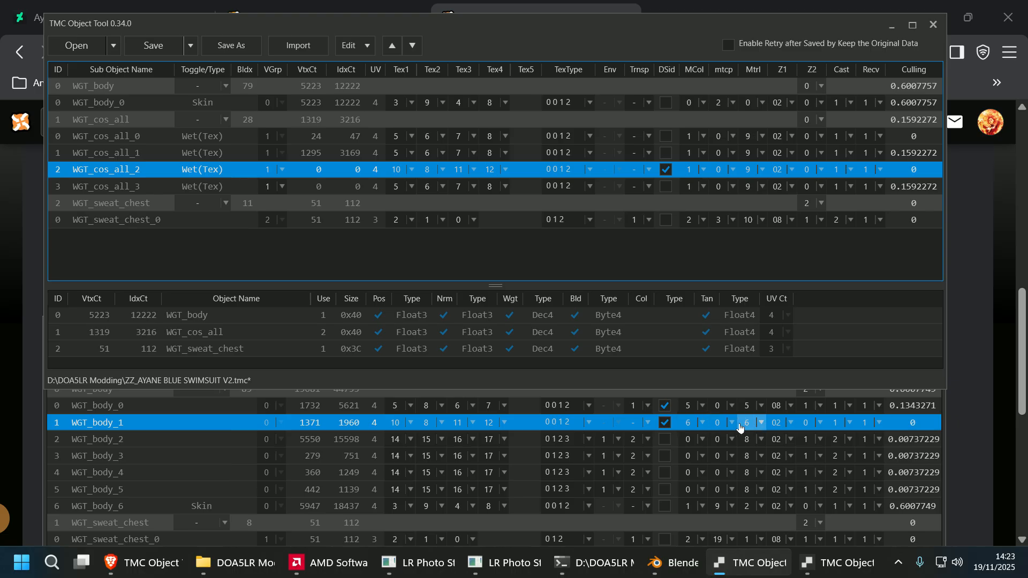
- Examine the MCol choices available for WGT_cos_all_2 and compare them with the MCol setting of WGT_body_1 in AYANE_LACE_03
left_click(704, 172)
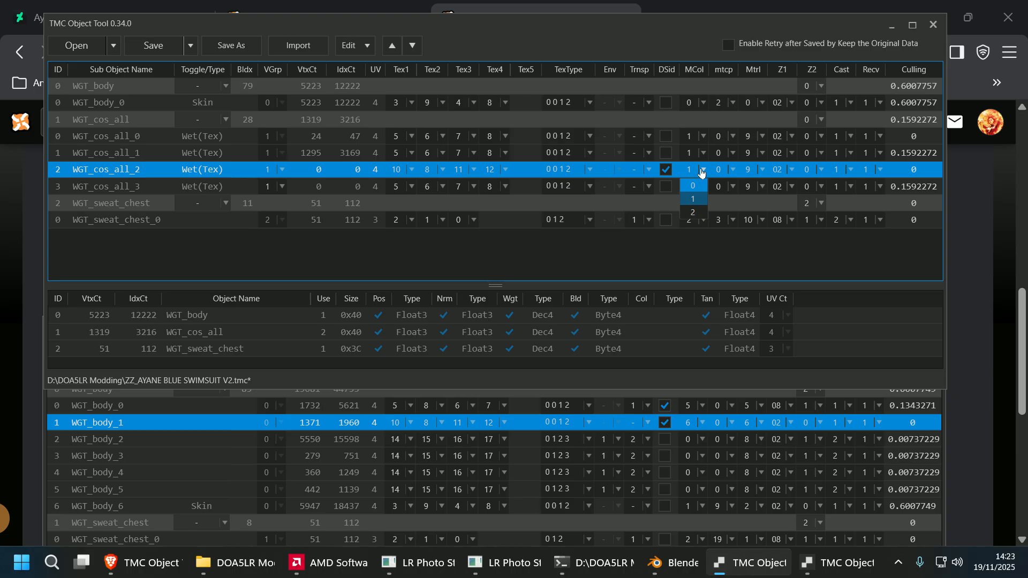
left_click(708, 244)
left_click(703, 423)
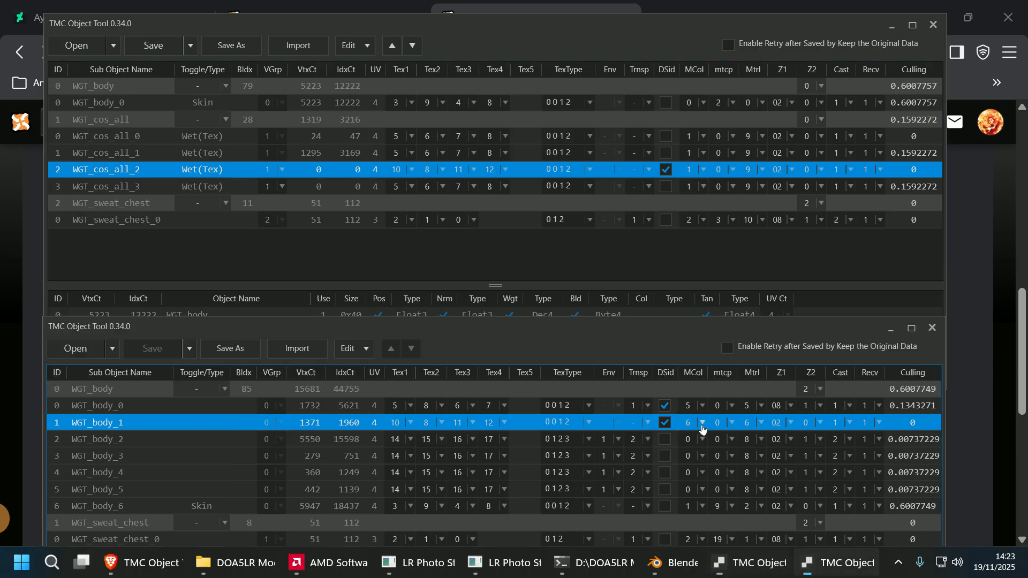
left_click(706, 325)
left_click(701, 31)
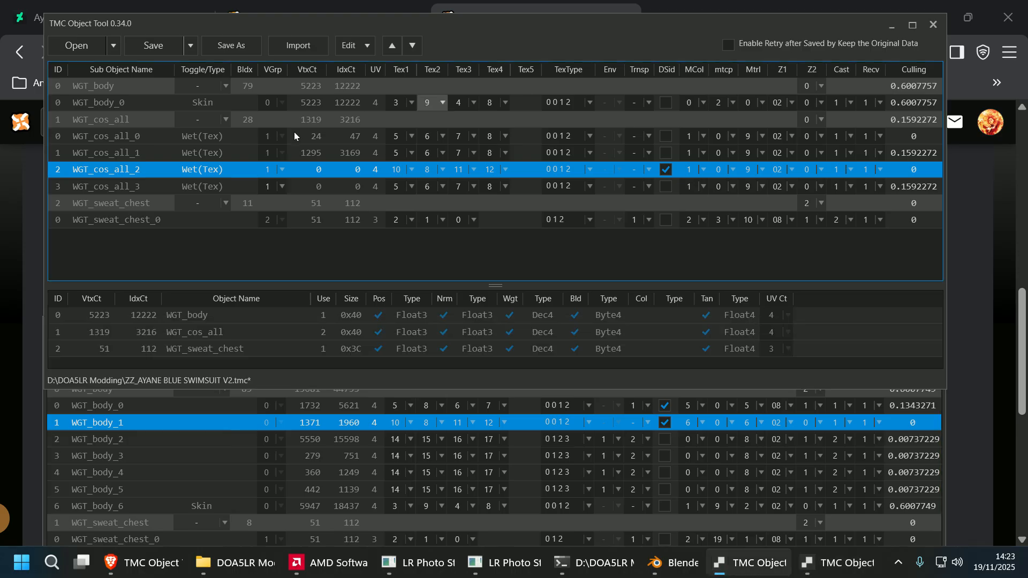
- Start Get Material for WGT_cos_all_2, referencing object WGT_body_1 from AYANE_LACE_03.TMC
right_click(143, 169)
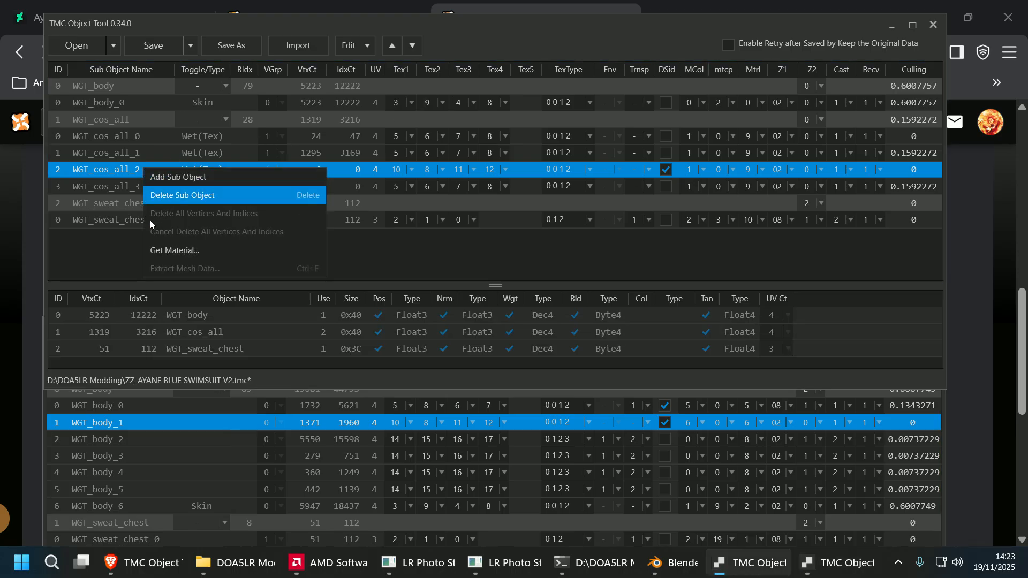
right_click(114, 169)
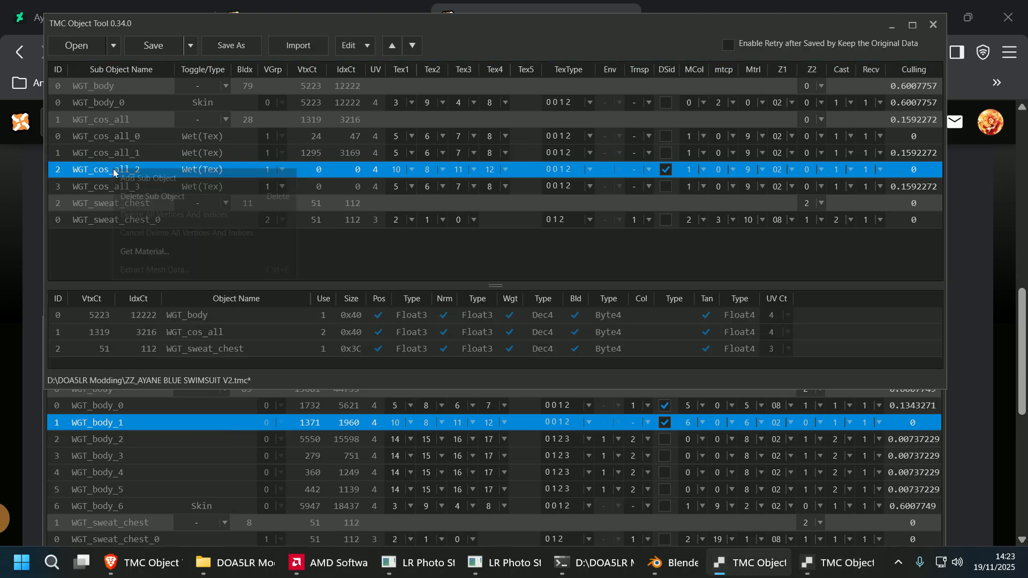
left_click(155, 249)
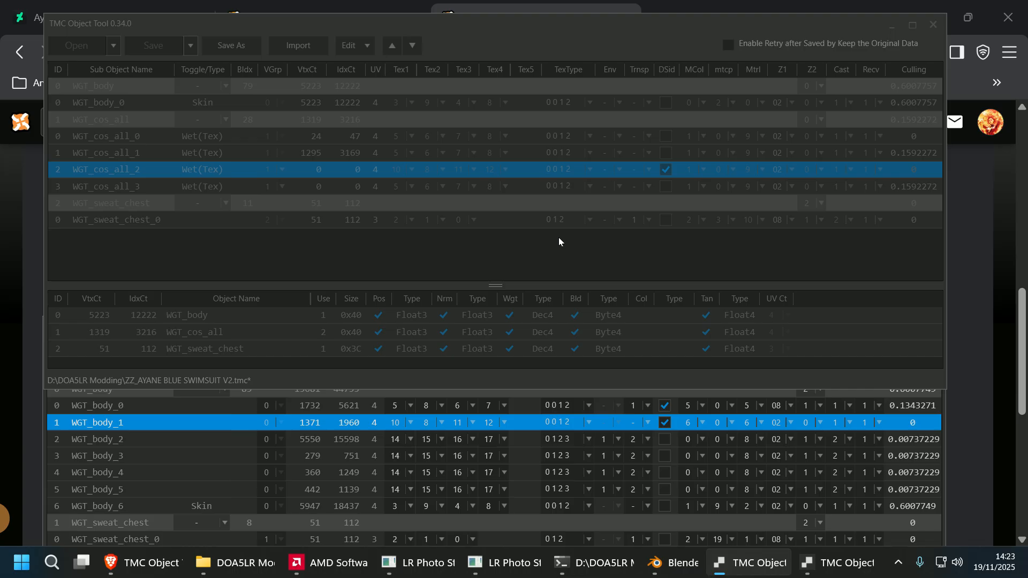
left_click(631, 90)
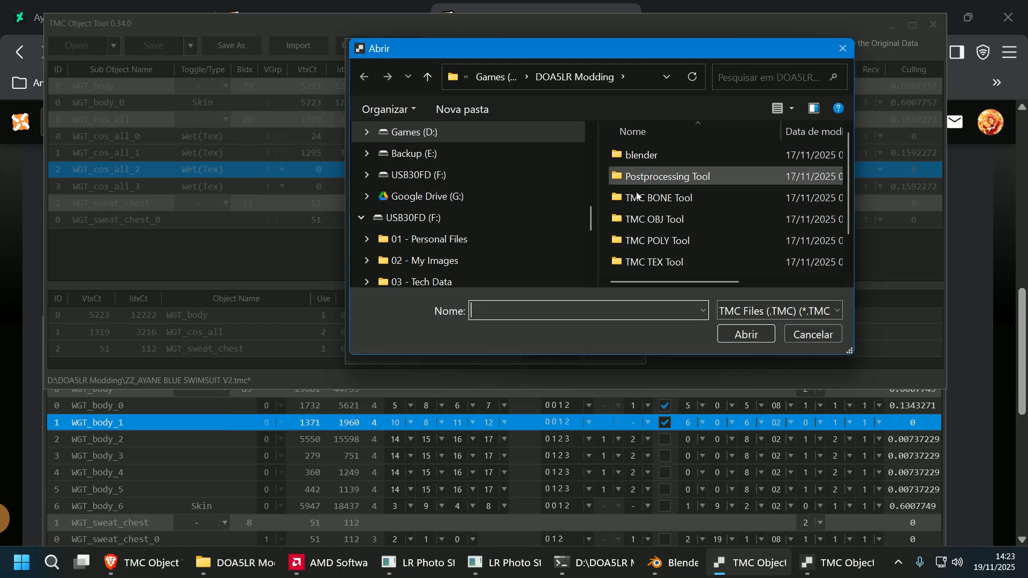
scroll(685, 235, "down", 2)
left_click(693, 246)
left_click(748, 333)
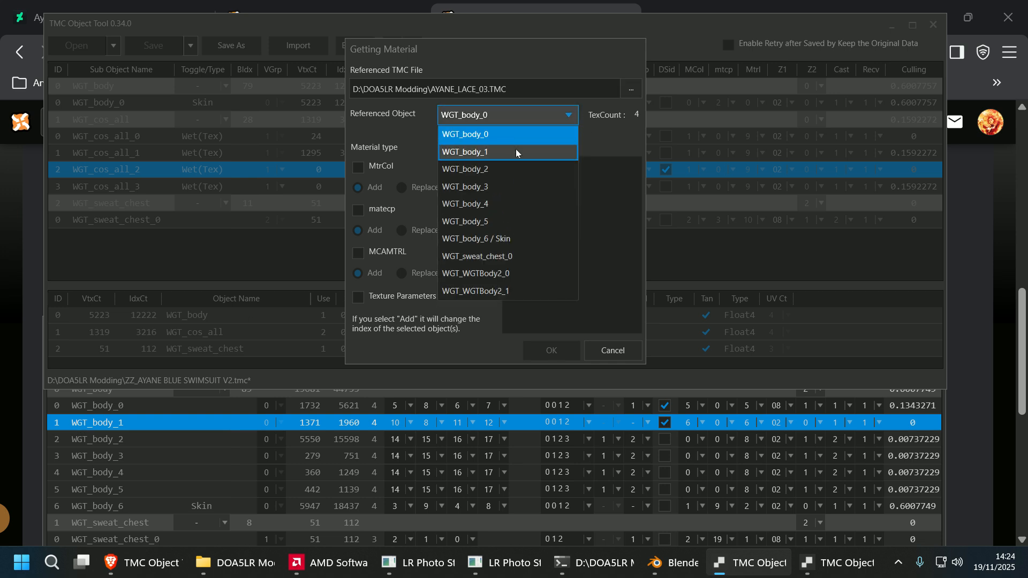
left_click(516, 146)
left_click_drag(513, 56, 840, 169)
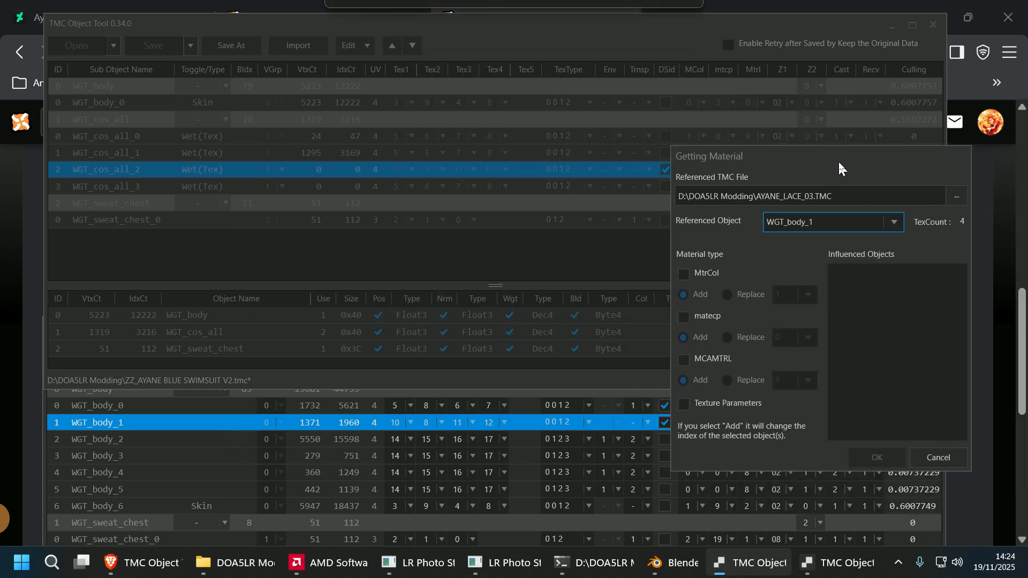
- Add the MtrCol, matecp and MCAMTRL materials of WGT_body_1 to WGT_cos_all_2
left_click(691, 274)
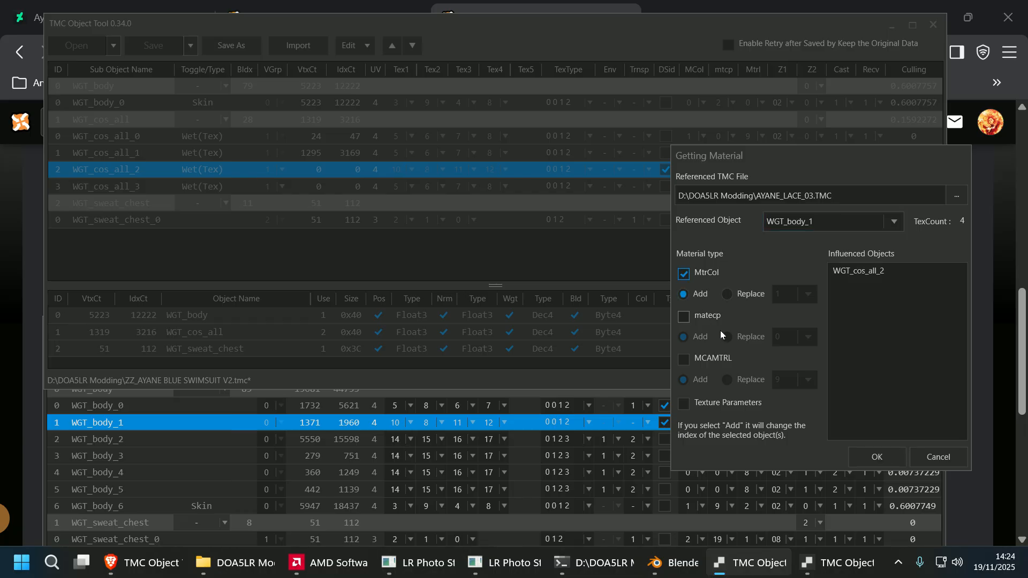
left_click(680, 318)
left_click(685, 358)
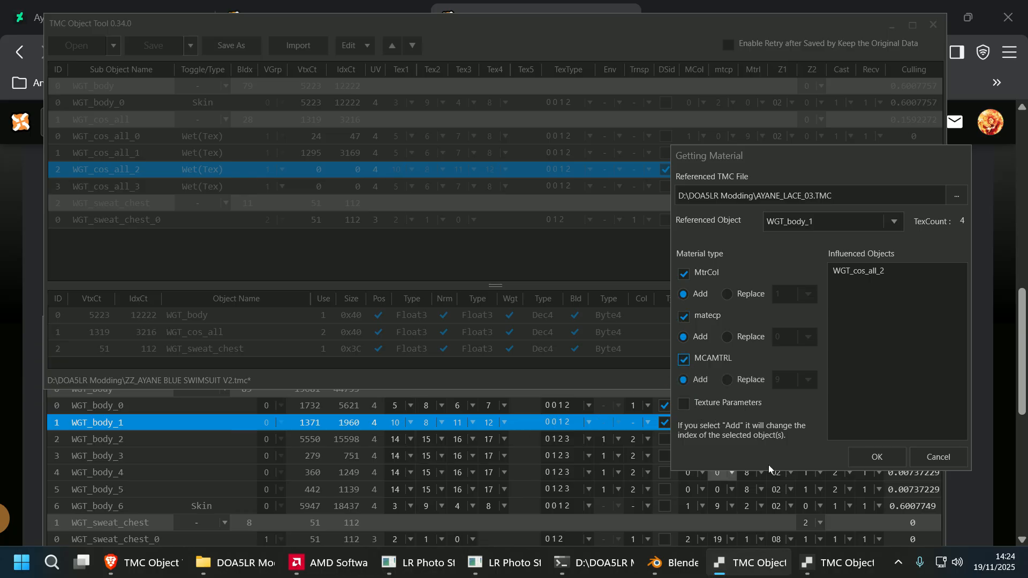
left_click(873, 458)
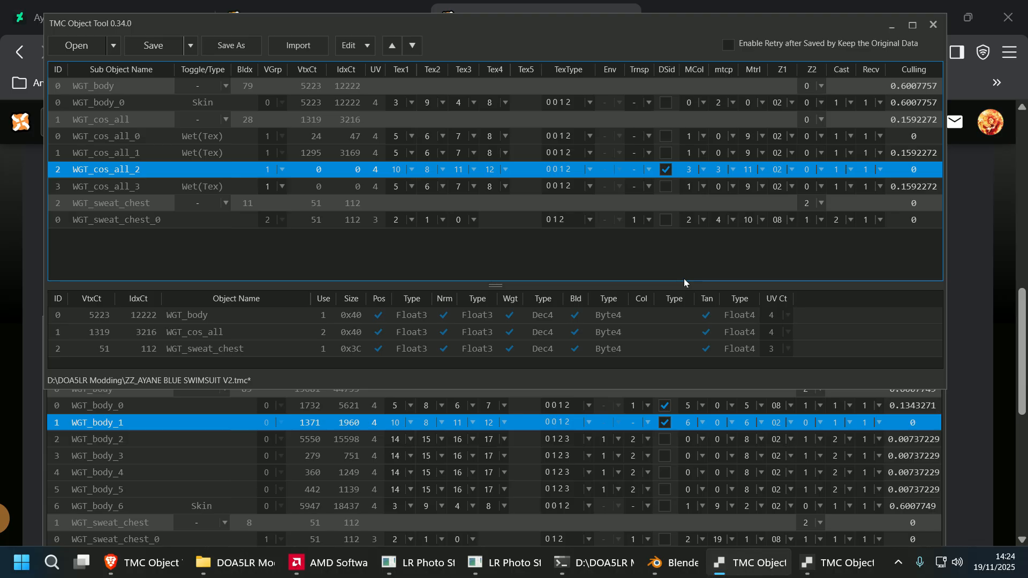
- Review the MCol choices for WGT_cos_all_2 after the material import and dismiss the list
left_click(724, 171)
left_click(696, 174)
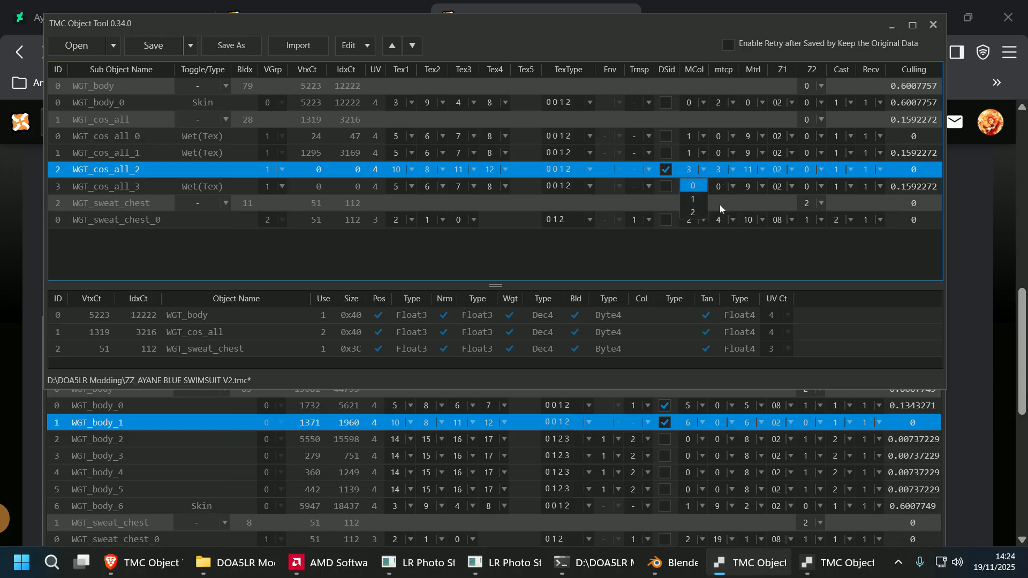
left_click(741, 245)
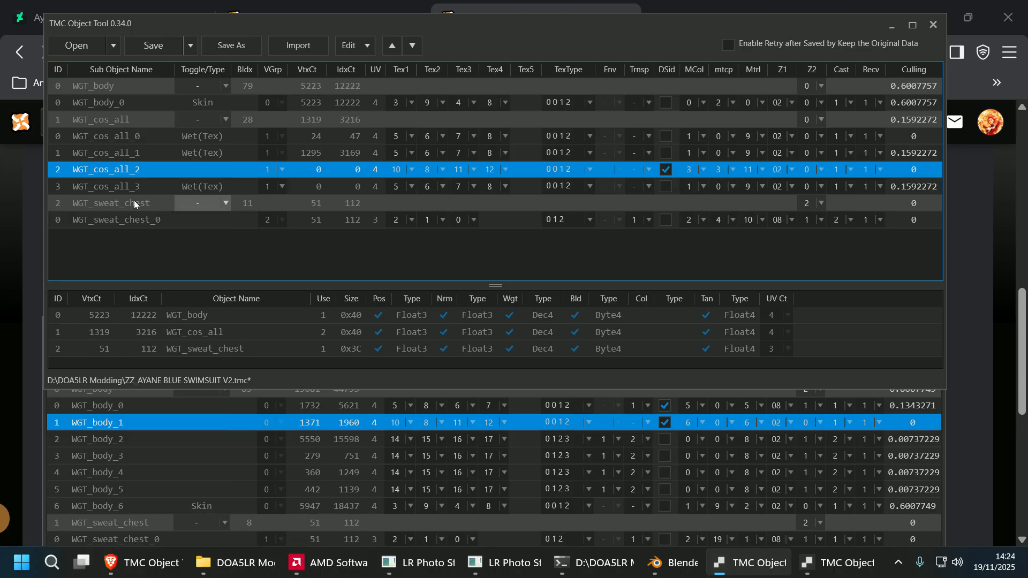
- Select WGT_cos_all_3 in the swimsuit model and WGT_WGTBody2_1 in AYANE_LACE_03, arranging both model windows for comparison
left_click(127, 188)
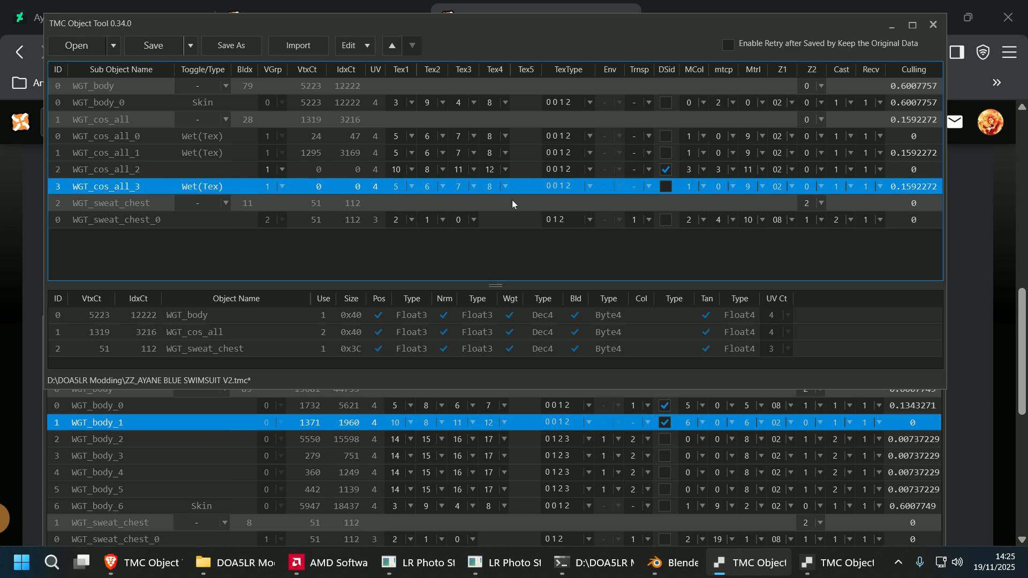
left_click(230, 562)
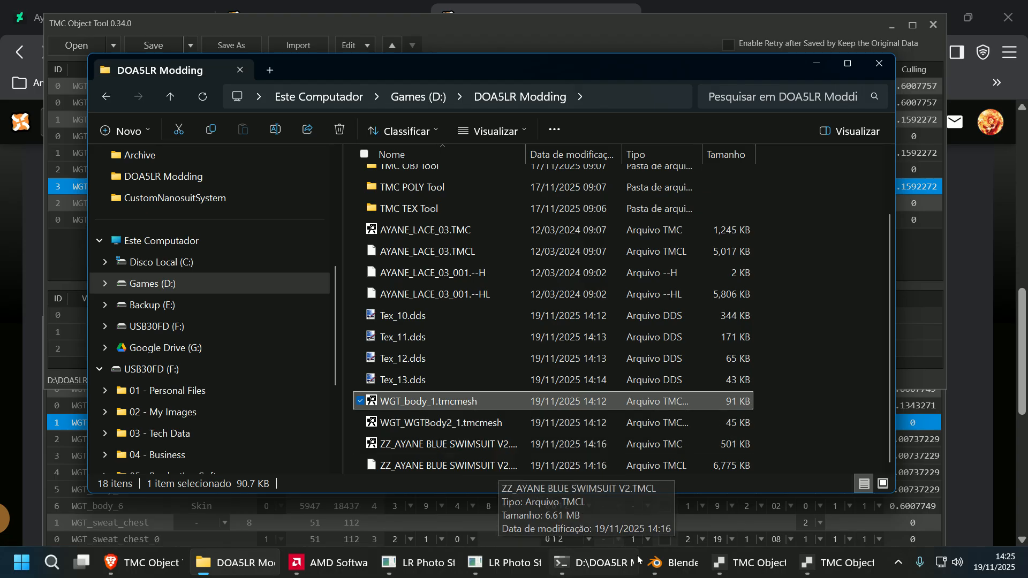
left_click(750, 562)
left_click(838, 563)
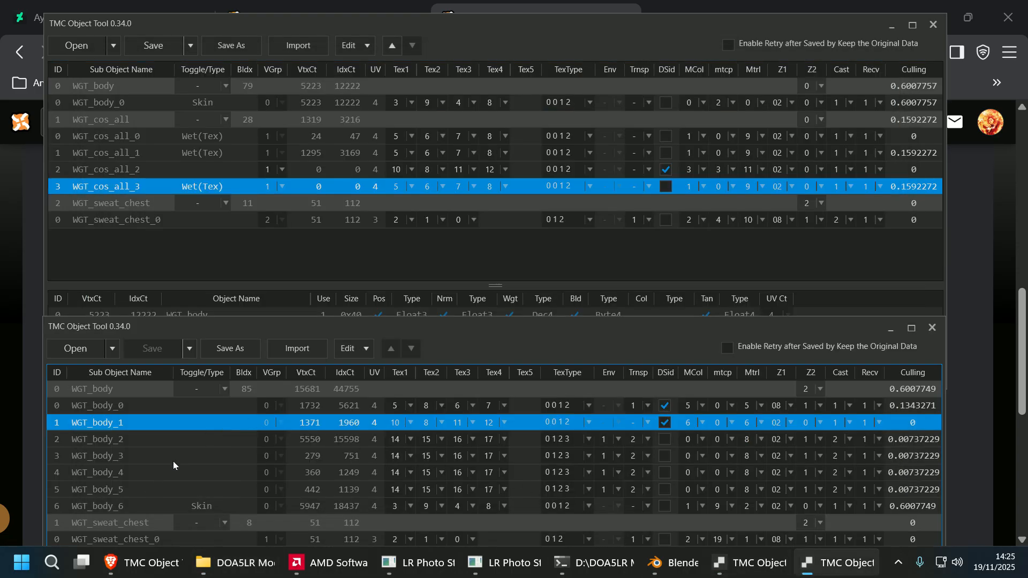
left_click_drag(341, 327, 355, 221)
left_click(420, 481)
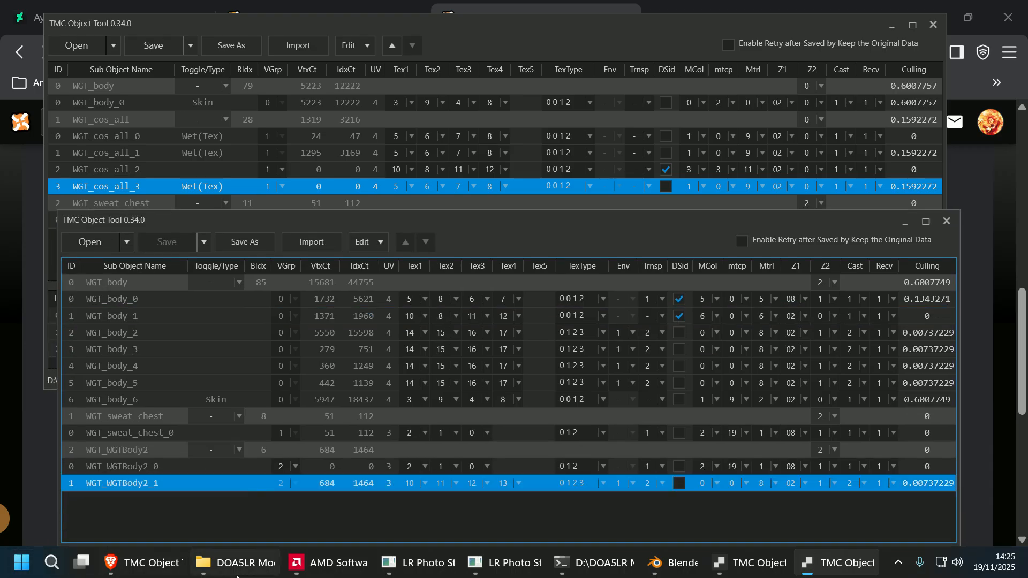
left_click_drag(447, 220, 442, 271)
left_click(534, 28)
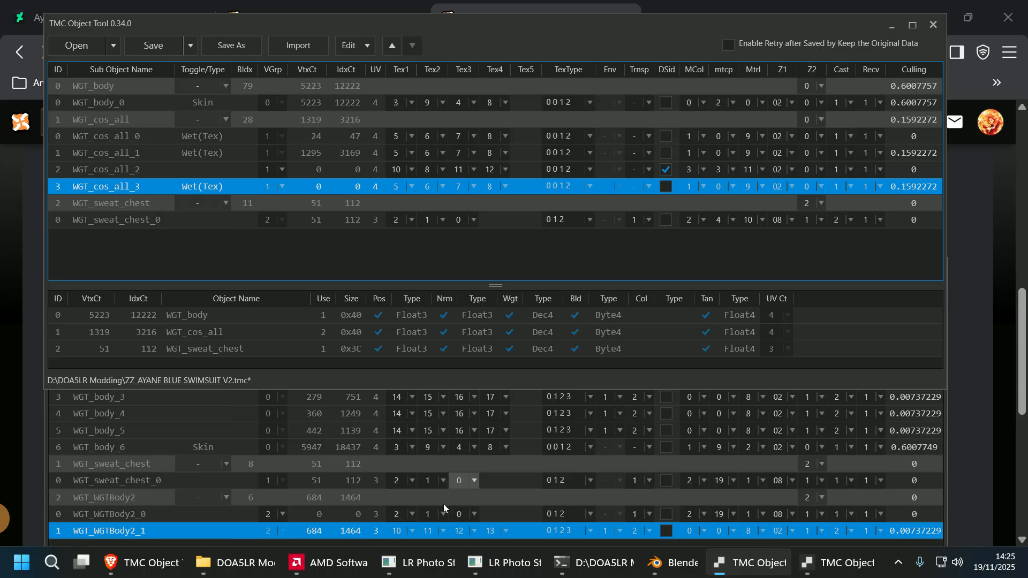
- Examine the textures assigned to Tex1 through Tex4 of WGT_WGTBody2_1 in AYANE_LACE_03, cancelling each texture selection
left_click(411, 535)
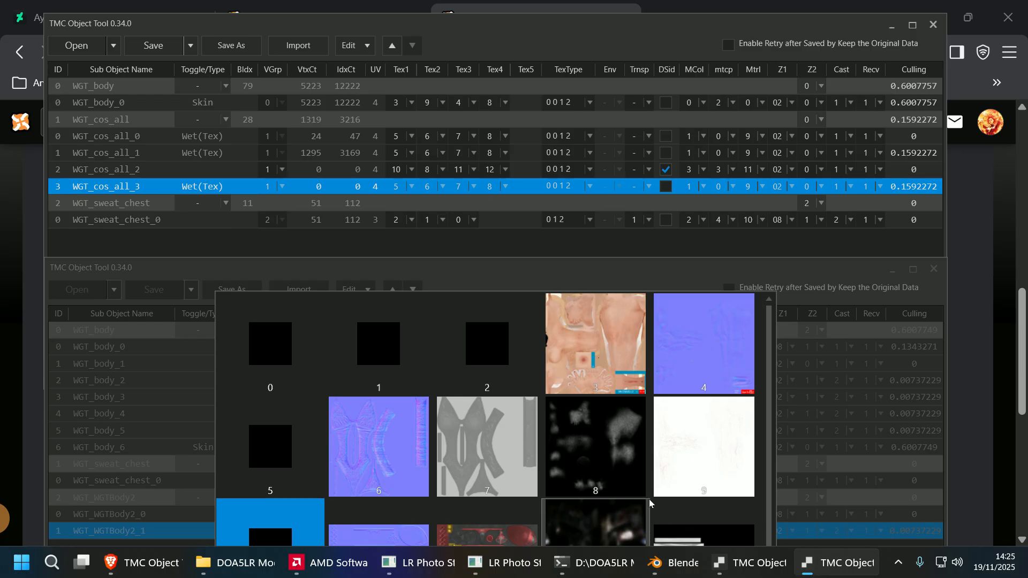
left_click(522, 411)
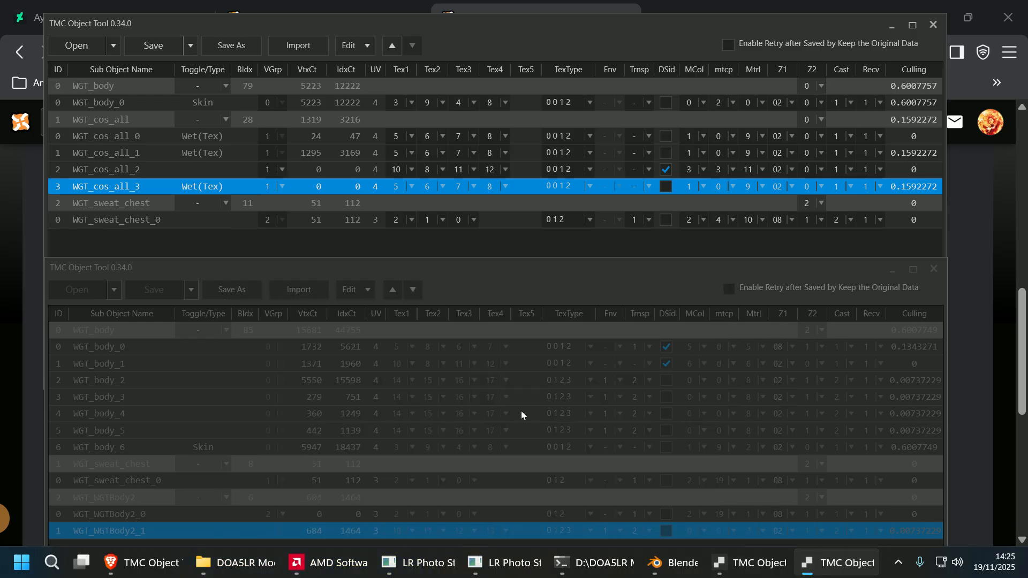
left_click_drag(622, 268, 640, 37)
left_click(429, 308)
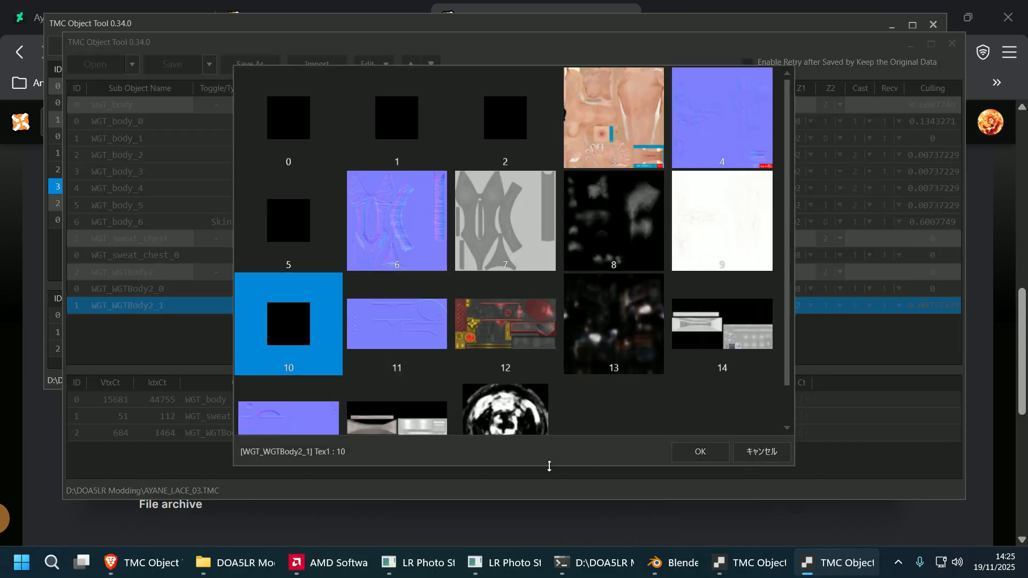
left_click(754, 455)
left_click(455, 309)
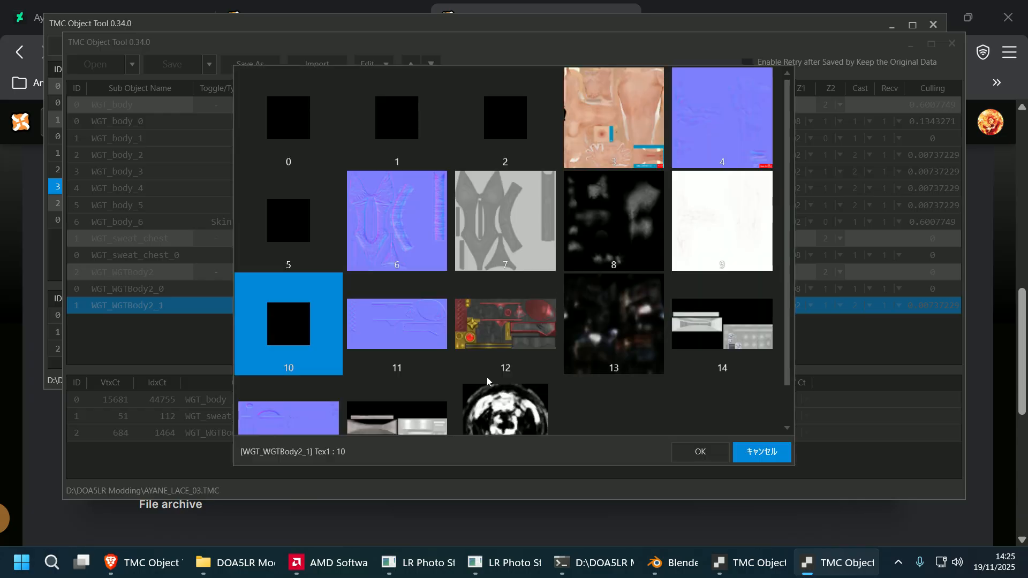
left_click(426, 352)
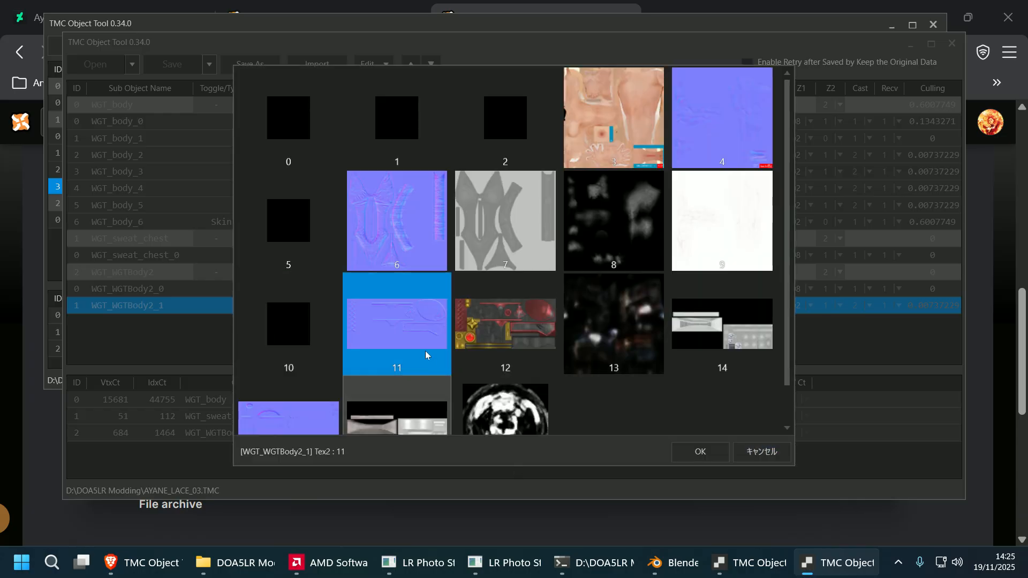
left_click(760, 453)
left_click(493, 311)
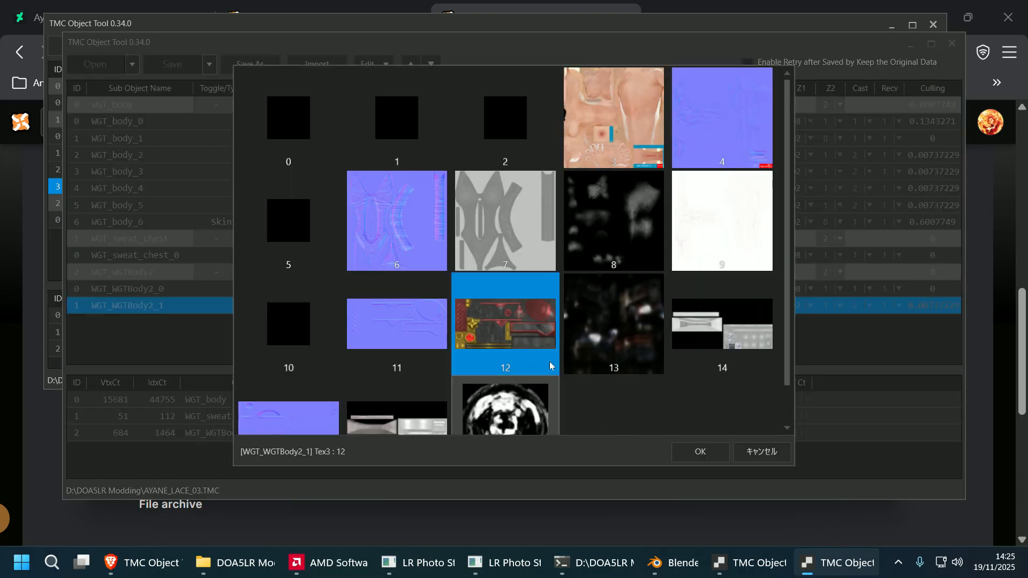
left_click(760, 455)
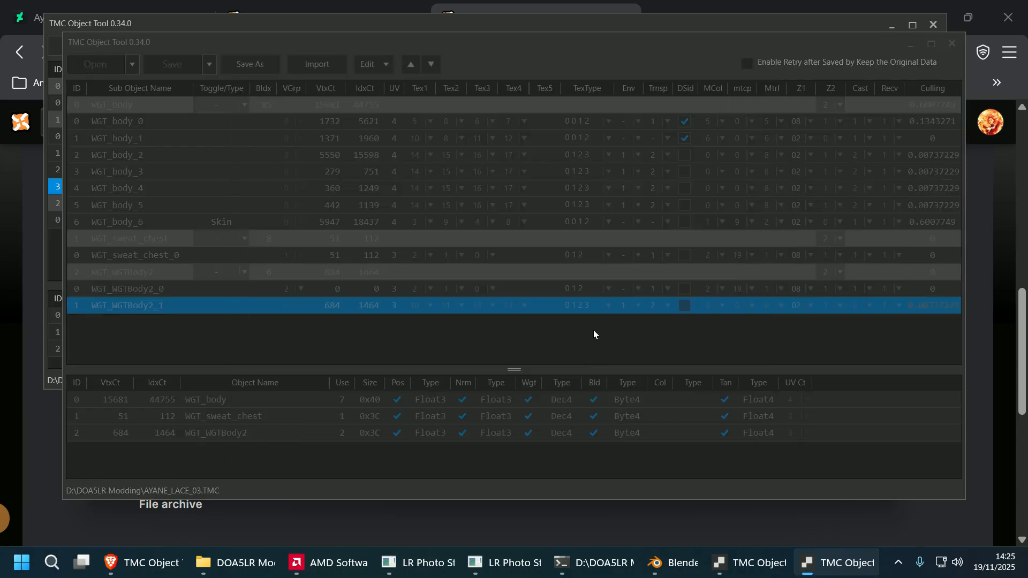
left_click(526, 306)
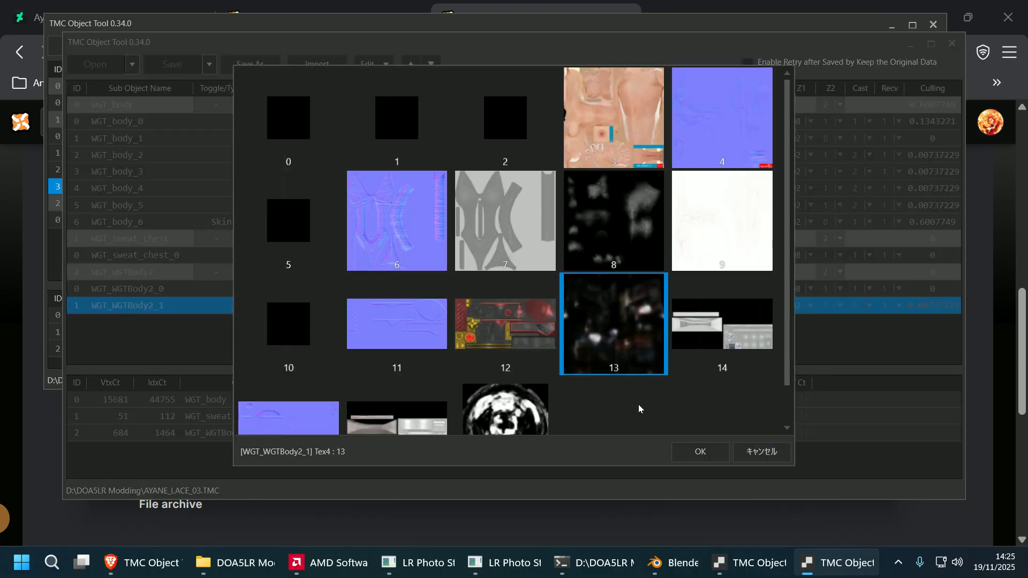
left_click(753, 454)
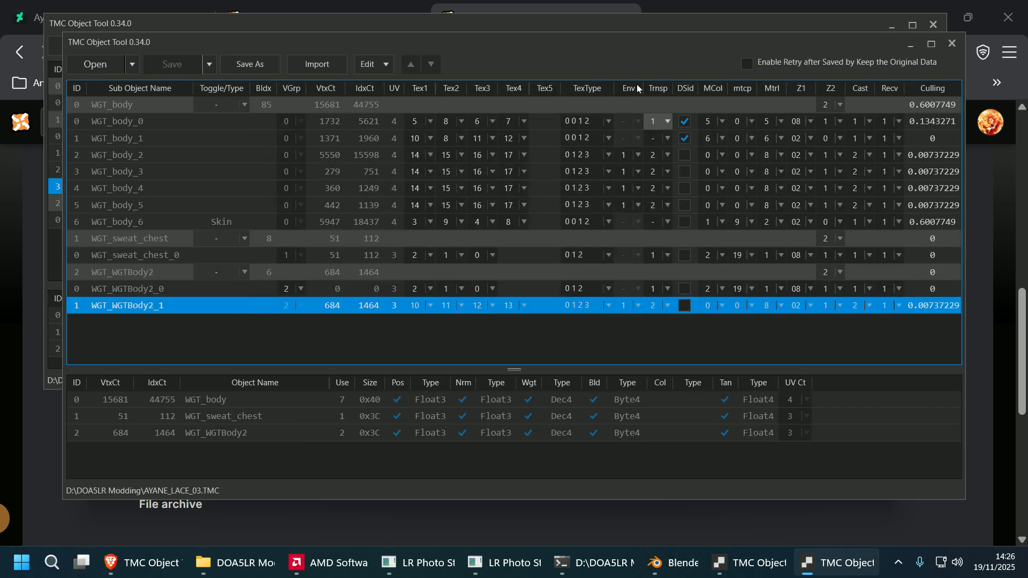
- Assign texture 10 to Tex1 and texture 11 to Tex2 of WGT_cos_all_3 in the swimsuit model
left_click_drag(630, 44, 636, 265)
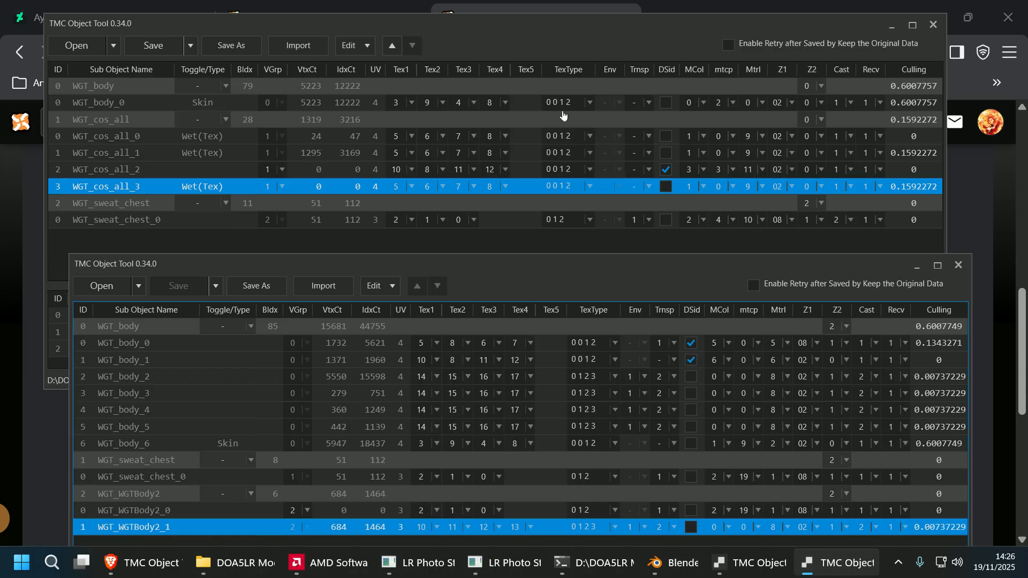
left_click(567, 36)
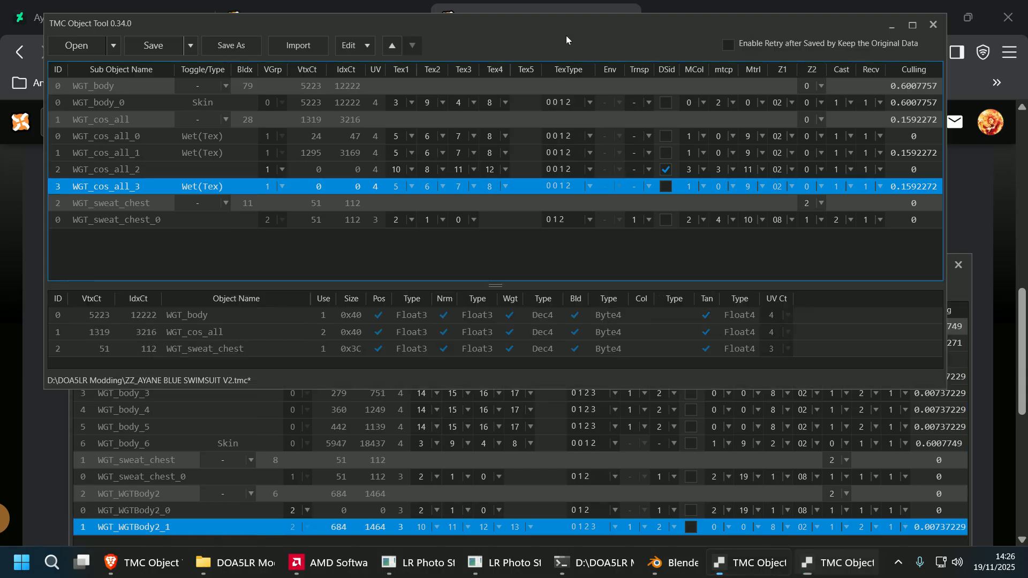
left_click(411, 188)
left_click(271, 265)
left_click(678, 386)
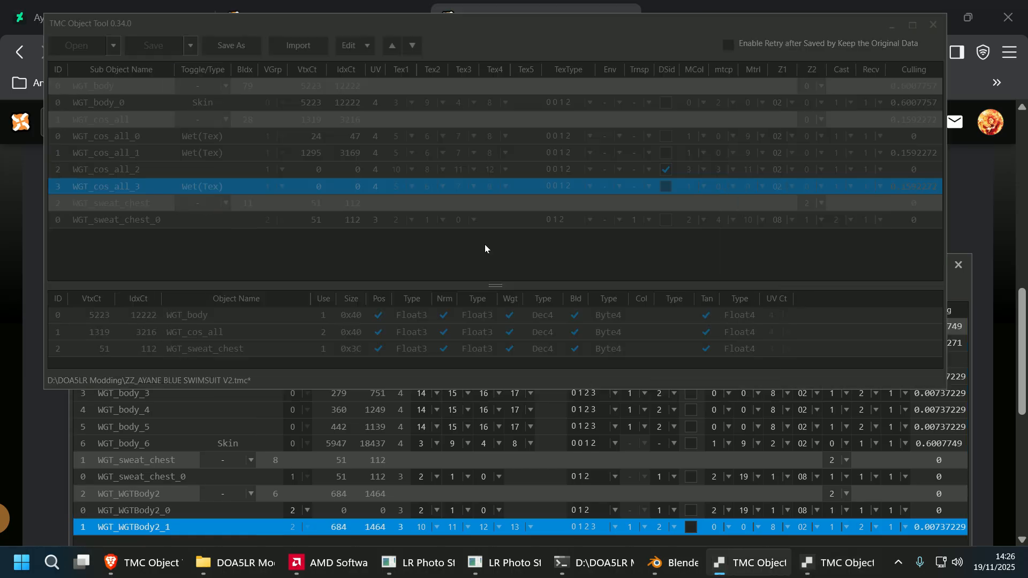
left_click(444, 193)
left_click(420, 276)
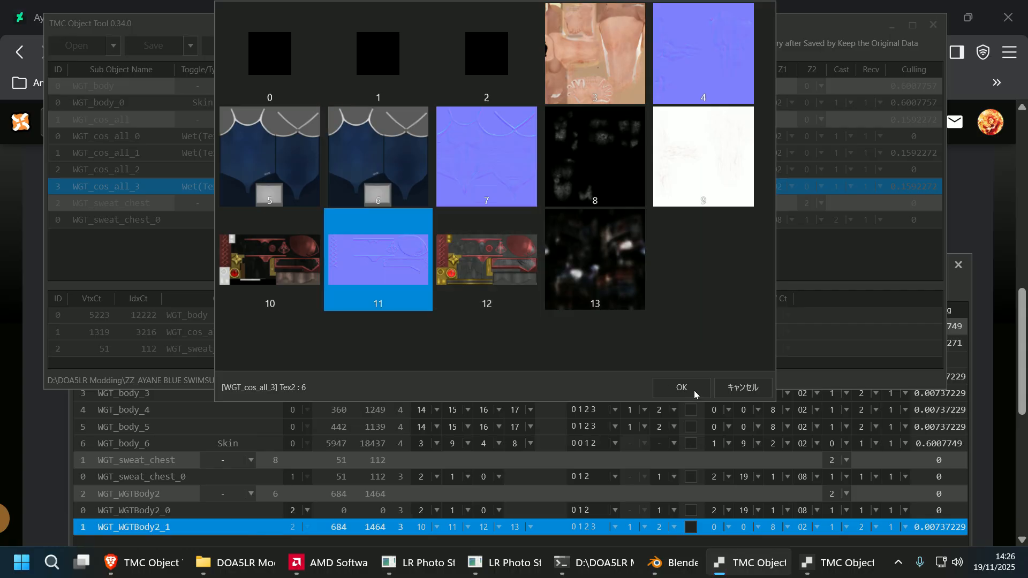
left_click(686, 388)
- Assign texture 12 to Tex3 and texture 13 to Tex4 of WGT_cos_all_3
left_click(473, 191)
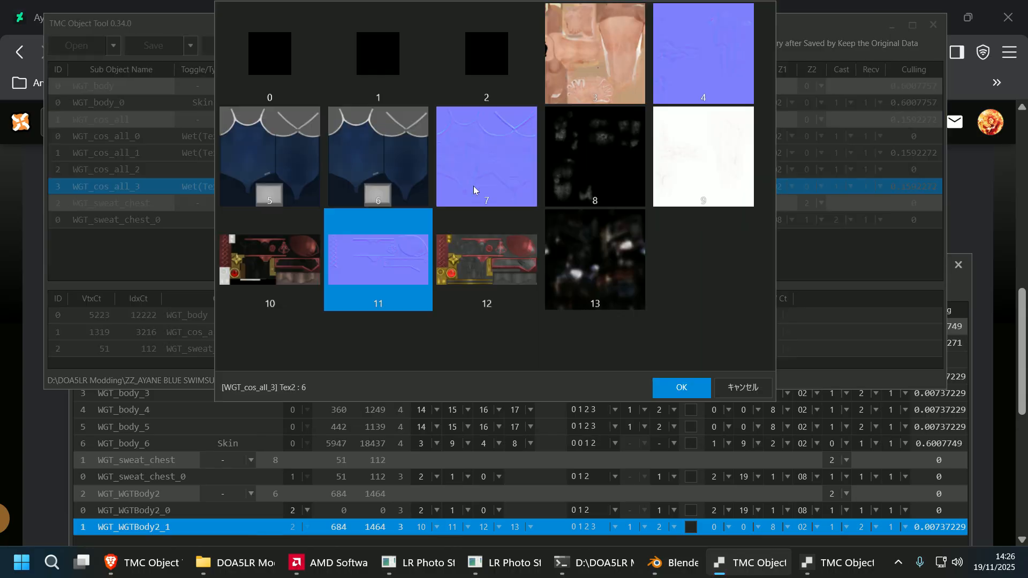
left_click(484, 268)
left_click(680, 387)
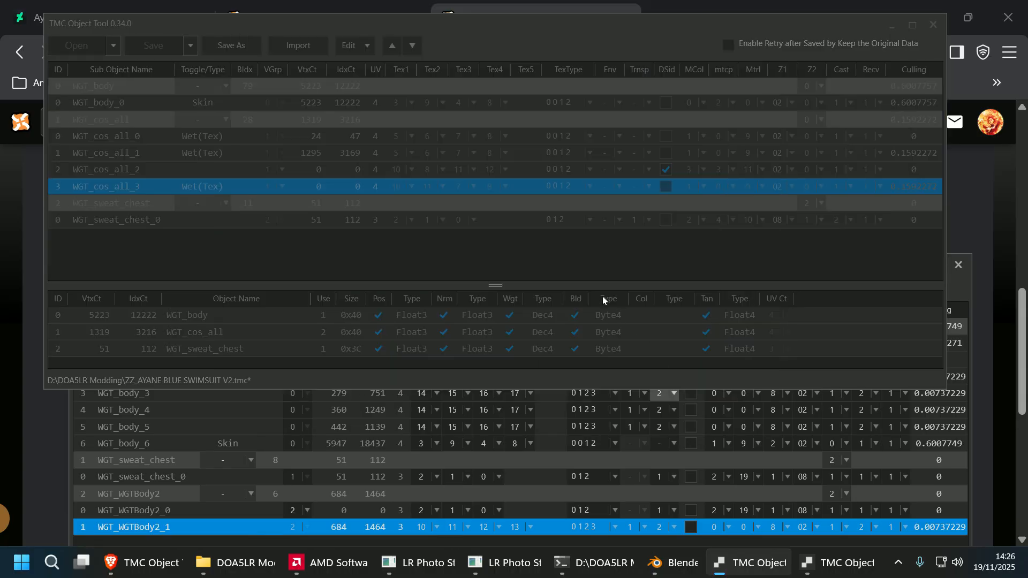
left_click(506, 187)
left_click(578, 262)
left_click(682, 387)
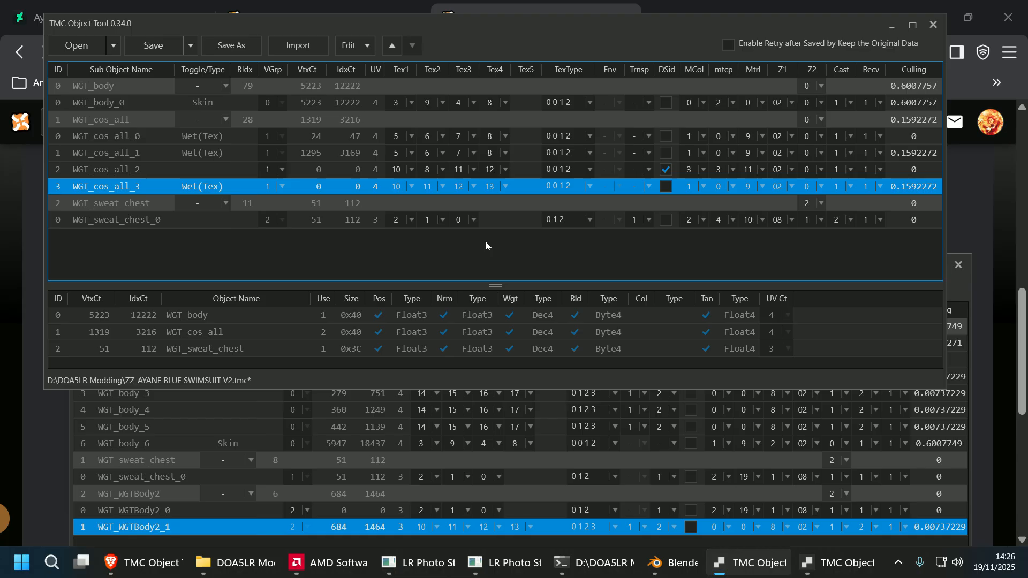
- Launch TMC Polygon Insert Tool from the TMC POLY Tool folder, then minimize it and return to the swimsuit model
left_click(236, 563)
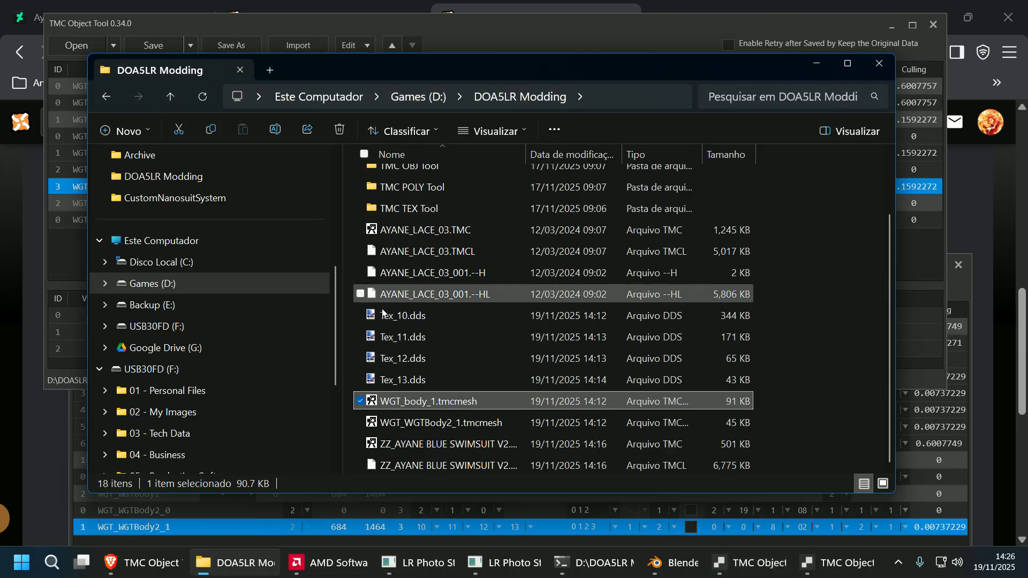
scroll(423, 203, "up", 2)
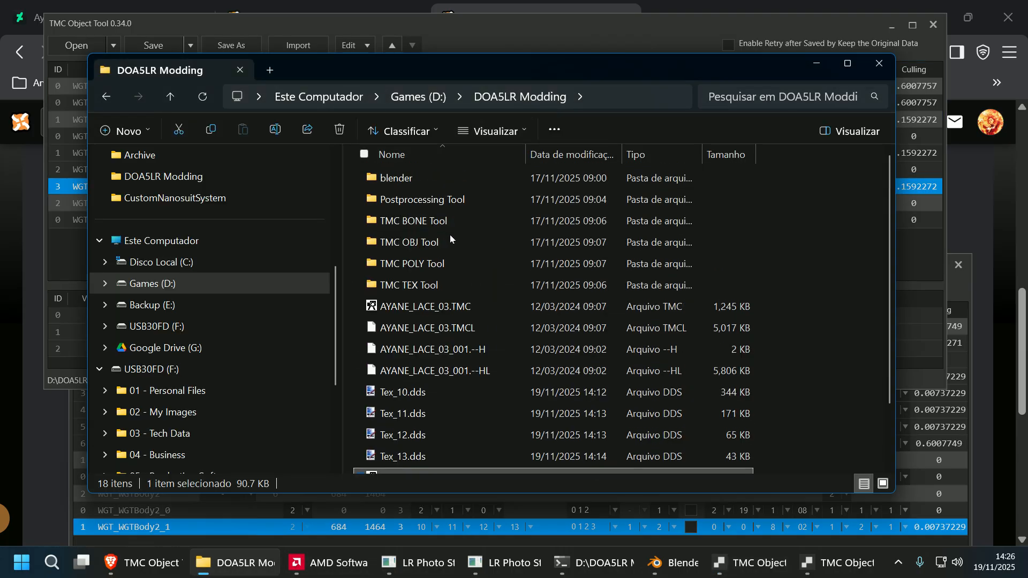
double_click(446, 264)
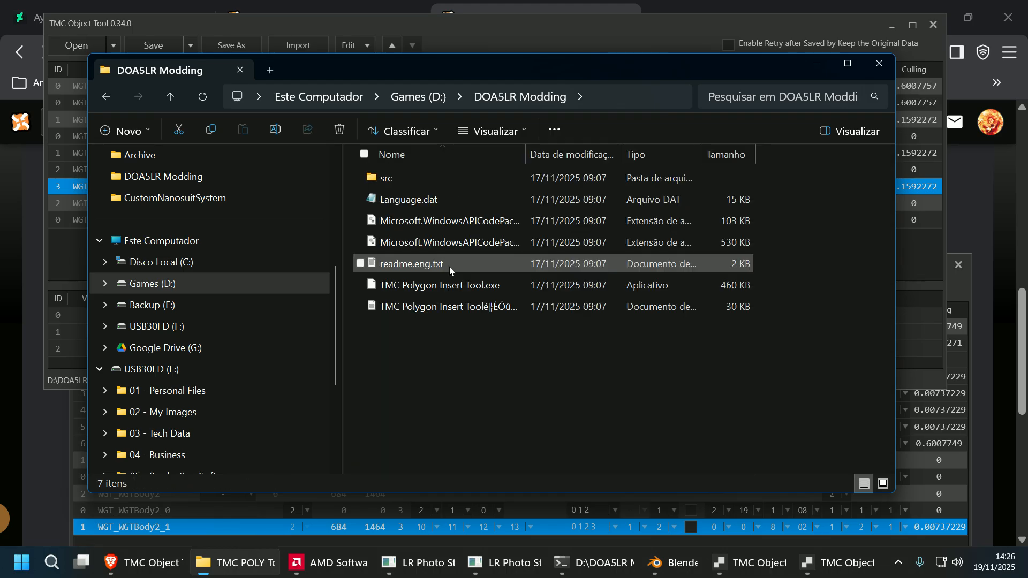
double_click(458, 291)
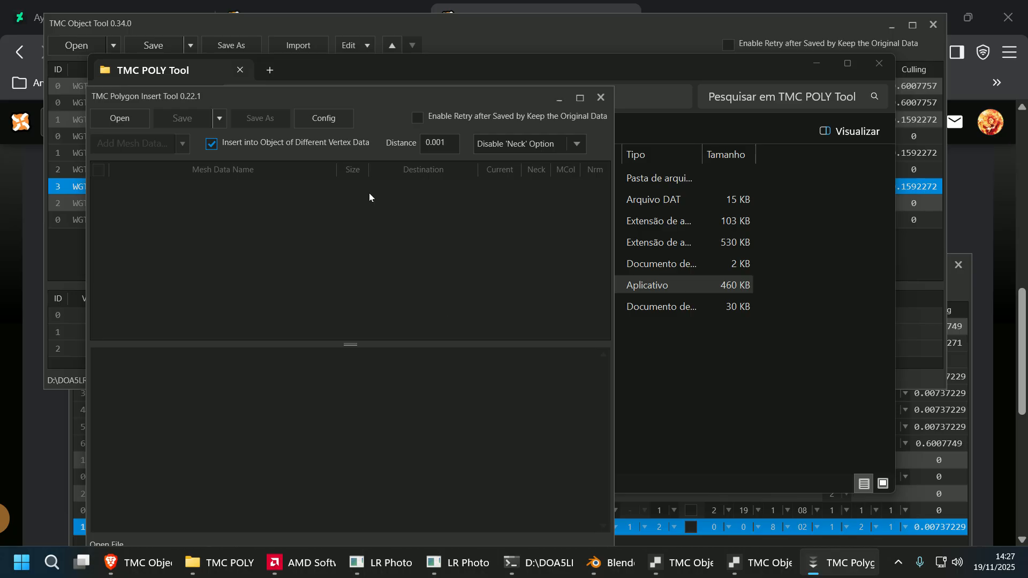
left_click(701, 561)
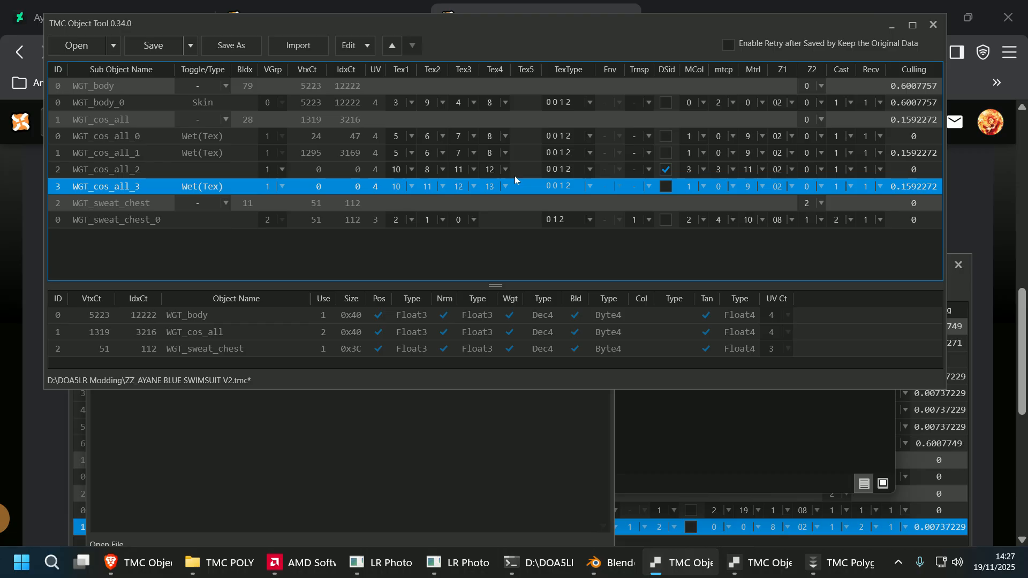
left_click(822, 563)
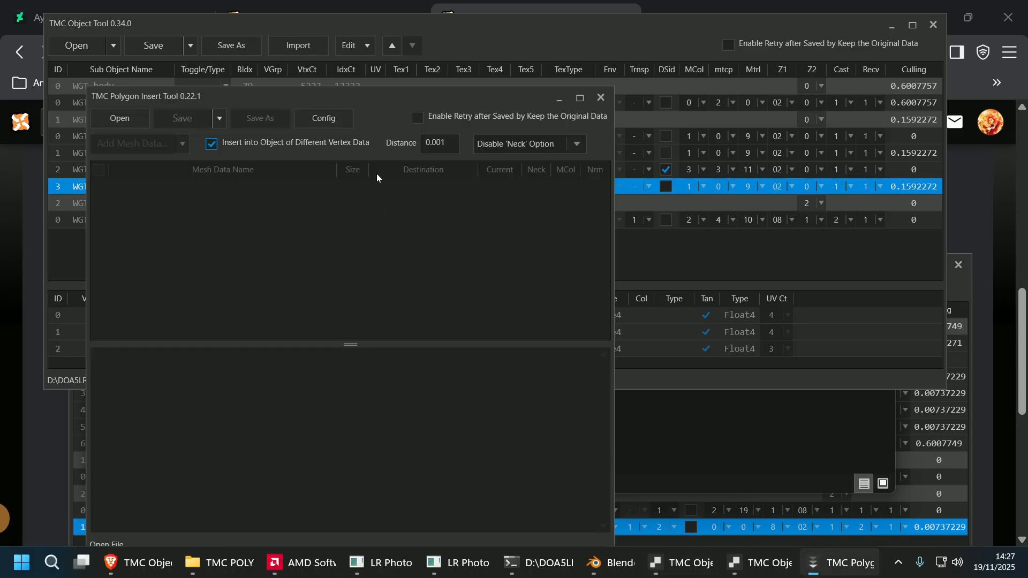
left_click(560, 98)
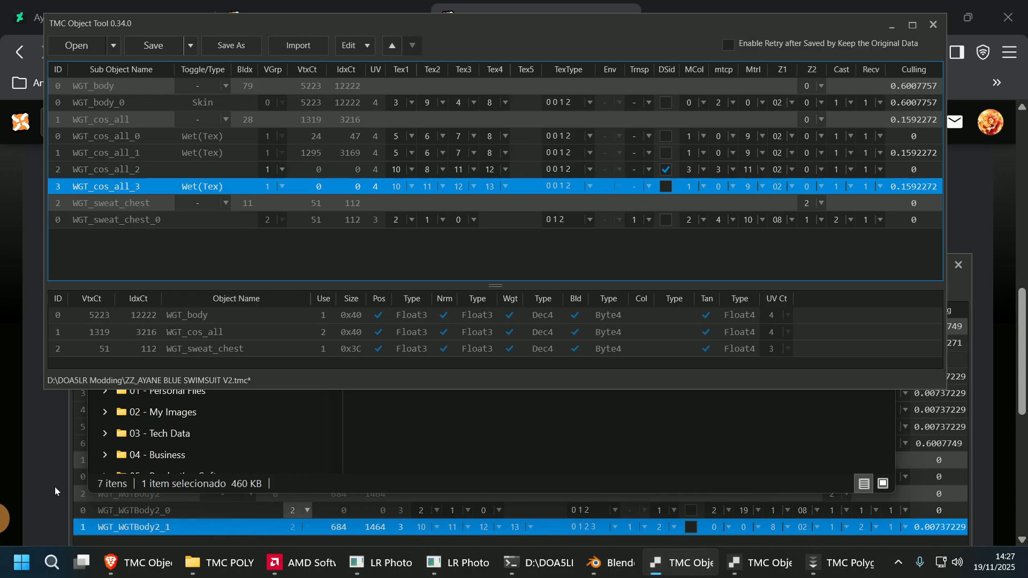
- Set the TexType of WGT_cos_all_3 to 0123, matching WGT_WGTBody2_1 in AYANE_LACE_03
left_click(70, 489)
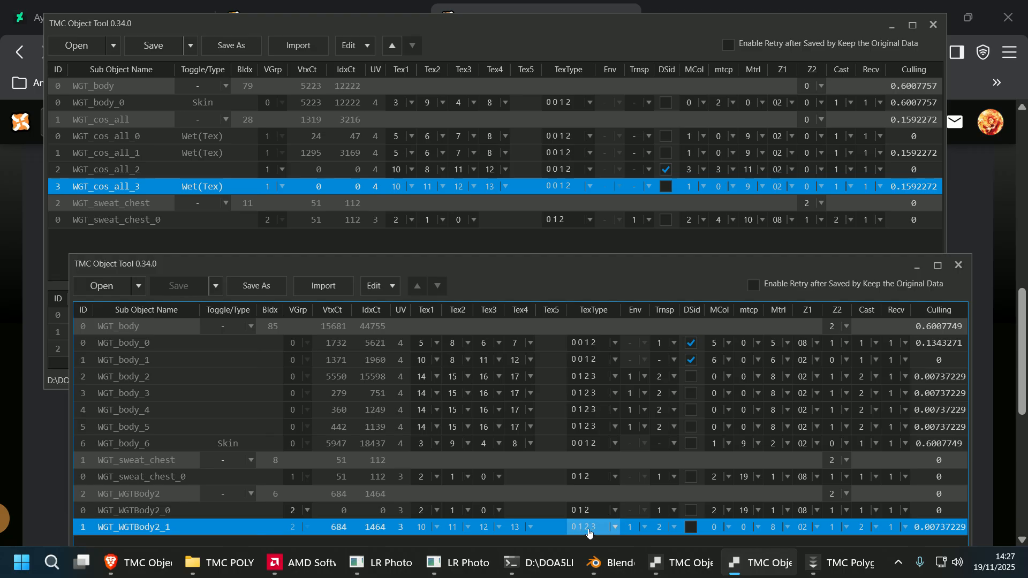
left_click(584, 196)
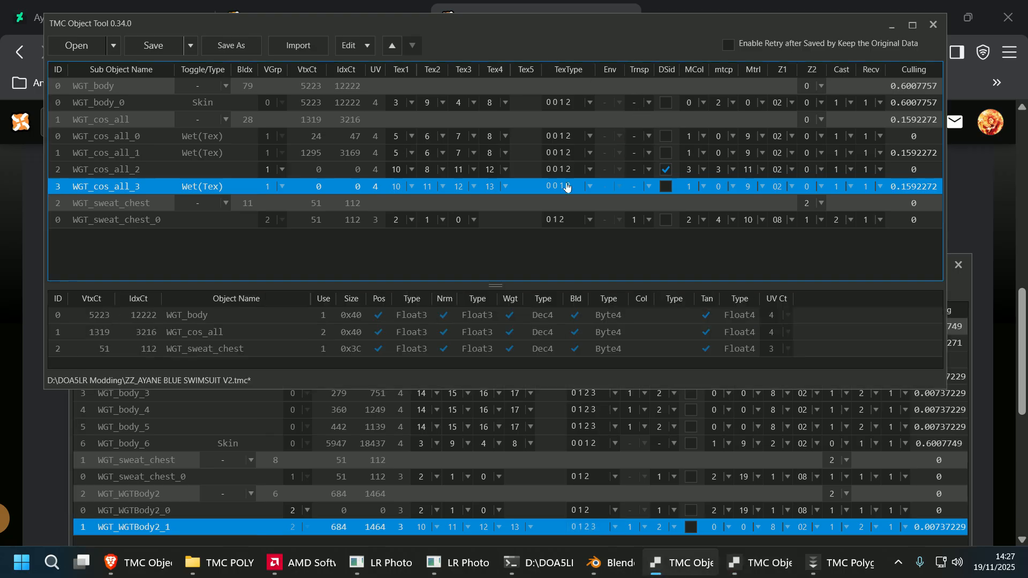
left_click(585, 193)
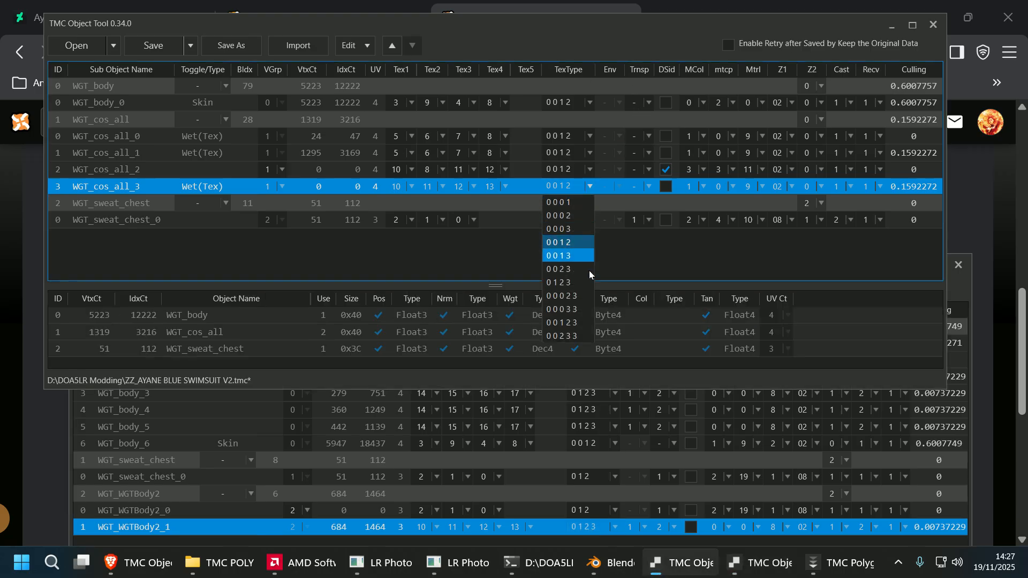
left_click(585, 322)
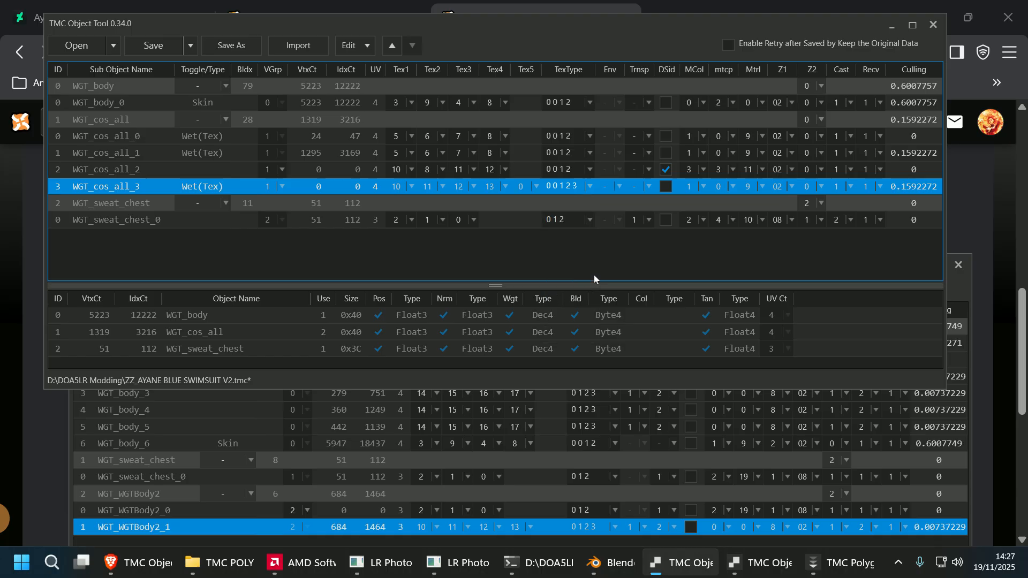
left_click(591, 187)
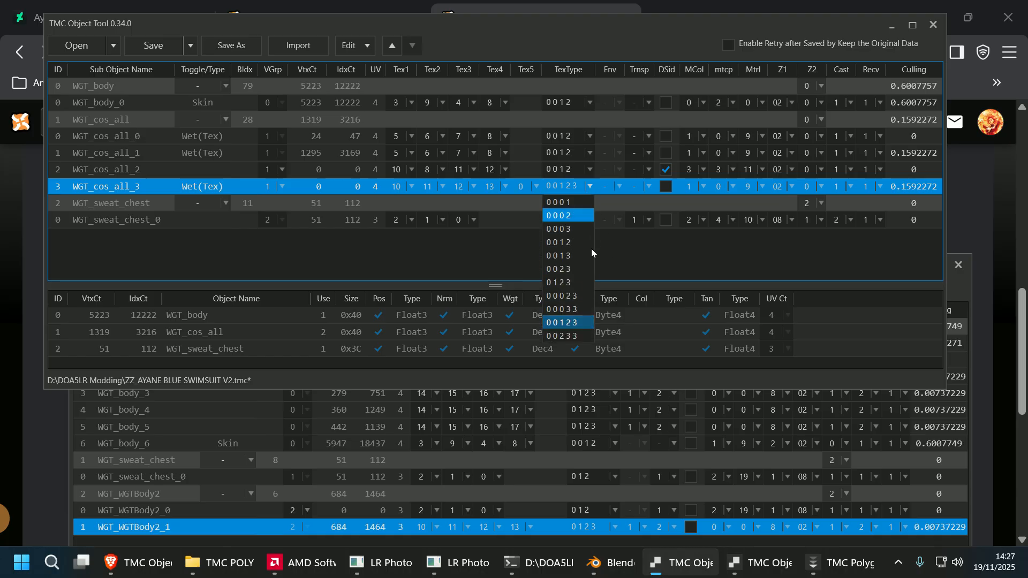
left_click(585, 279)
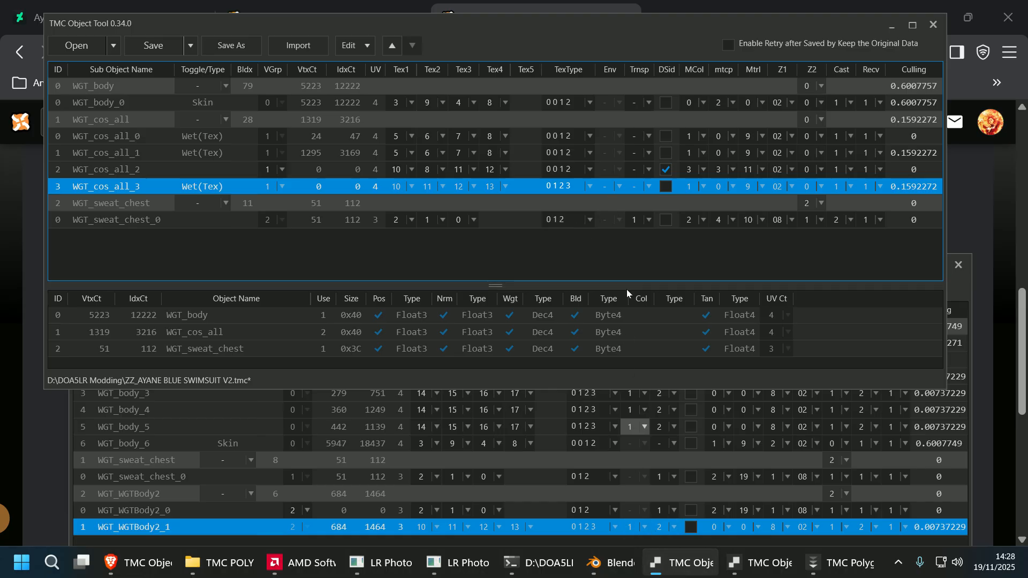
- Set Env to 1 and Trnsp to 2 for WGT_cos_all_3 in the swimsuit model, accepting the transparency change
left_click(619, 187)
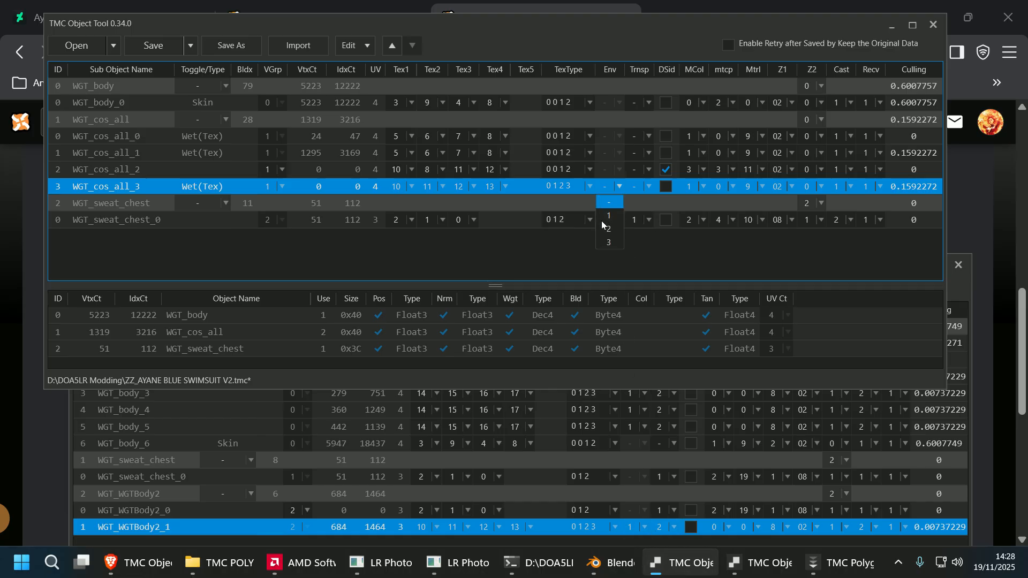
left_click(643, 187)
left_click(645, 230)
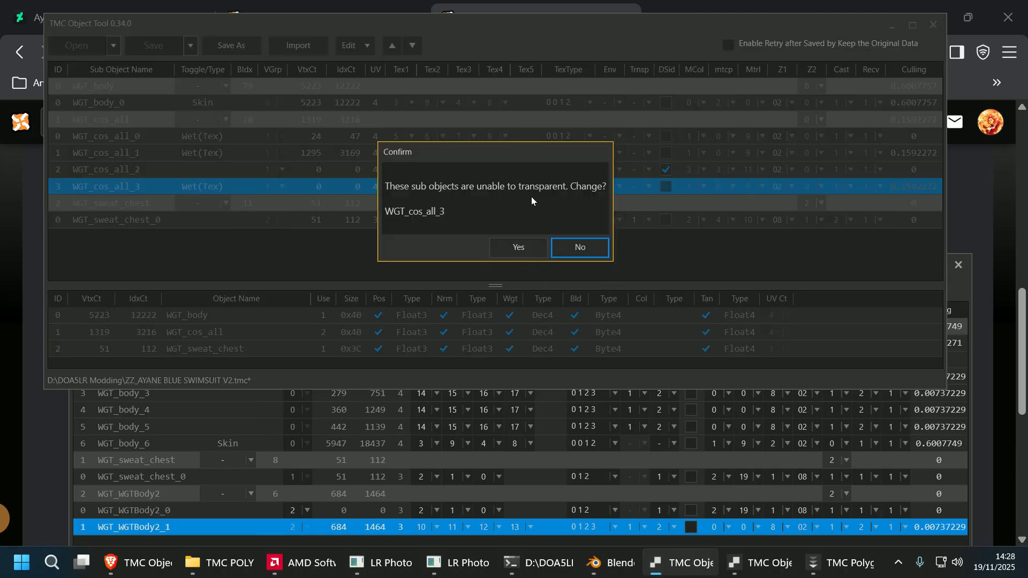
left_click(530, 253)
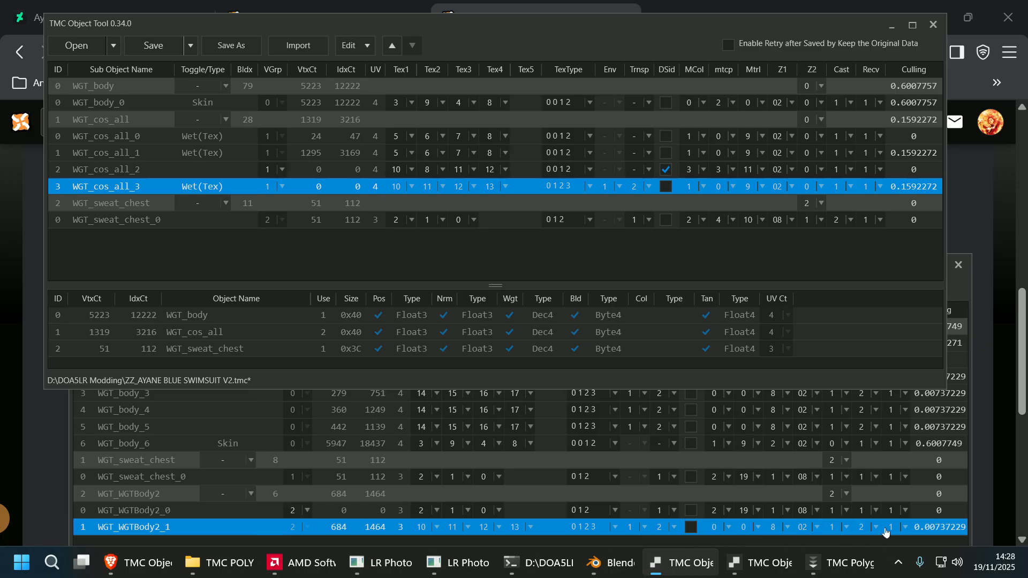
- Set Z2 to 1 and Cast to 2 for WGT_cos_all_3
left_click(821, 187)
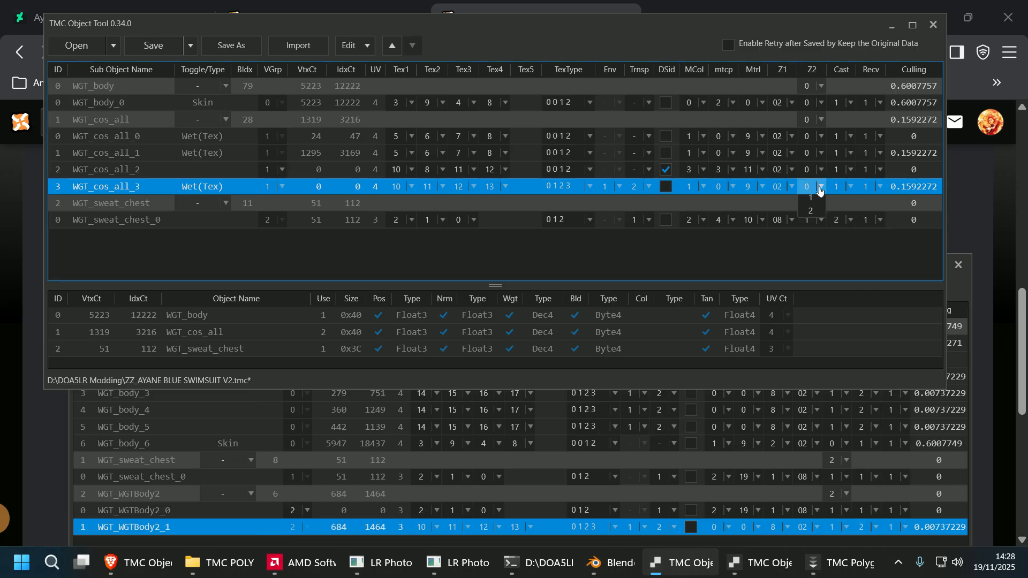
left_click(810, 206)
left_click(856, 192)
left_click(845, 214)
- Copy the Culling value 0.00737229 from WGT_WGTBody2_1 in AYANE_LACE_03 to WGT_cos_all_3
left_click(935, 529)
key("ctrl+c")
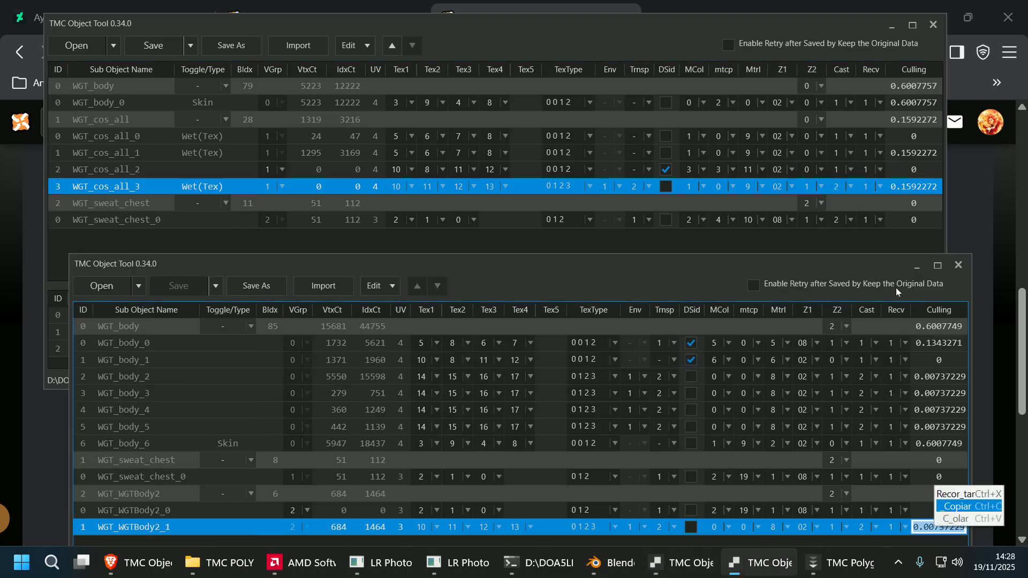
left_click(913, 188)
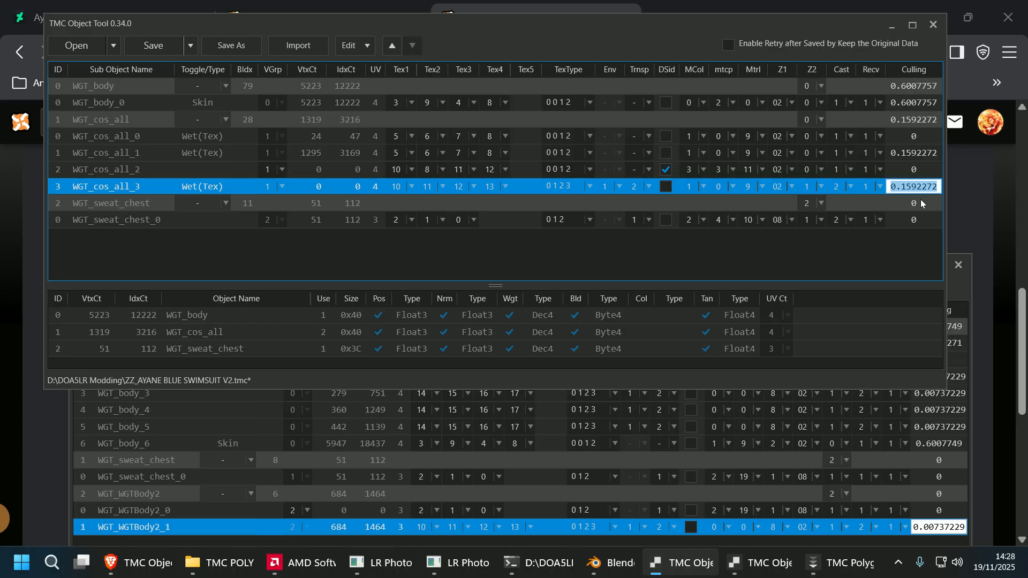
key("ctrl+v")
key("Up")
- Add the MtrCol, matecp and MCAMTRL materials of WGT_WGTBody2_1 from AYANE_LACE_03.TMC to WGT_cos_all_3, choosing Auto for the duplicate matecp
left_click(147, 188)
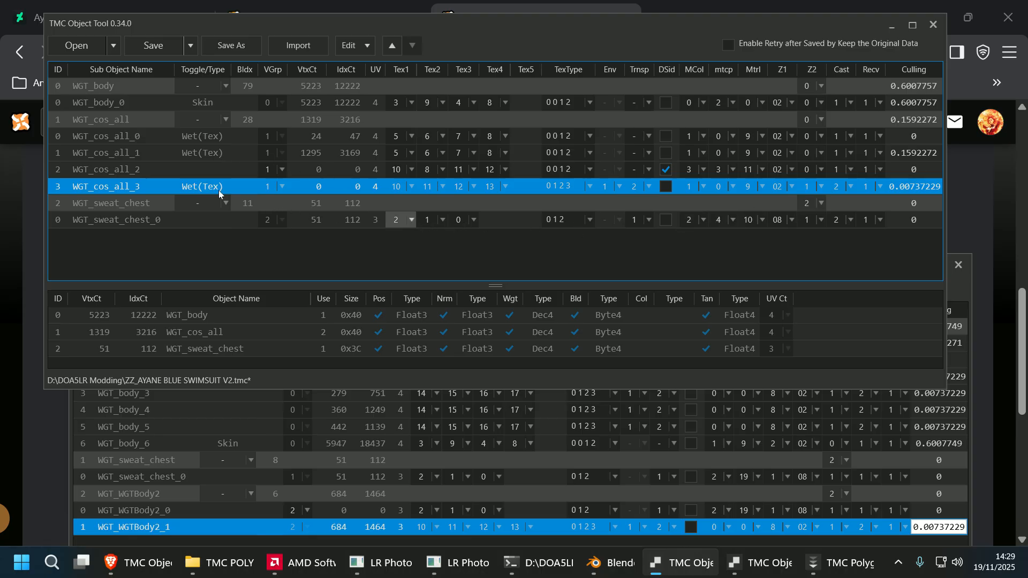
right_click(138, 186)
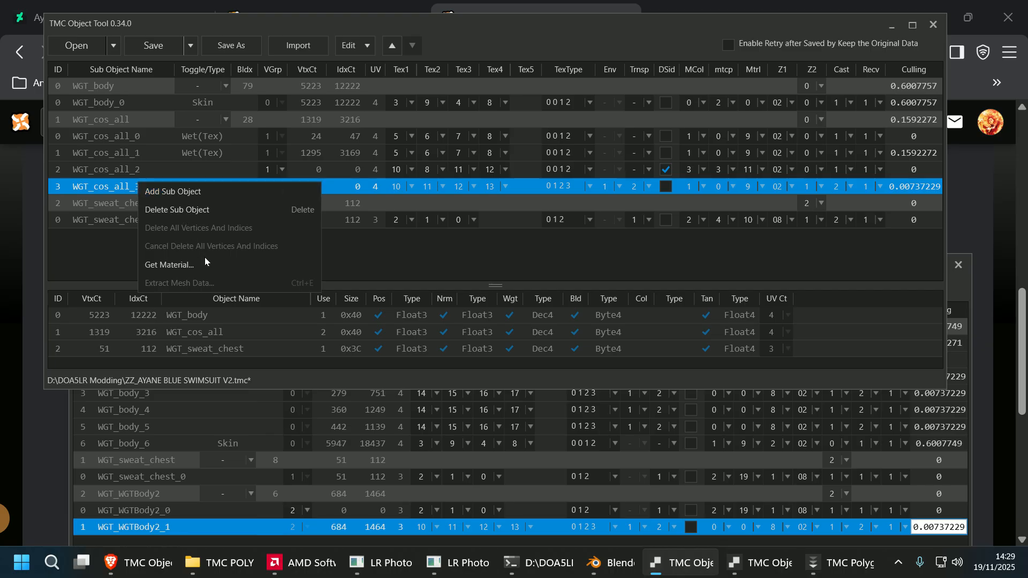
left_click(216, 266)
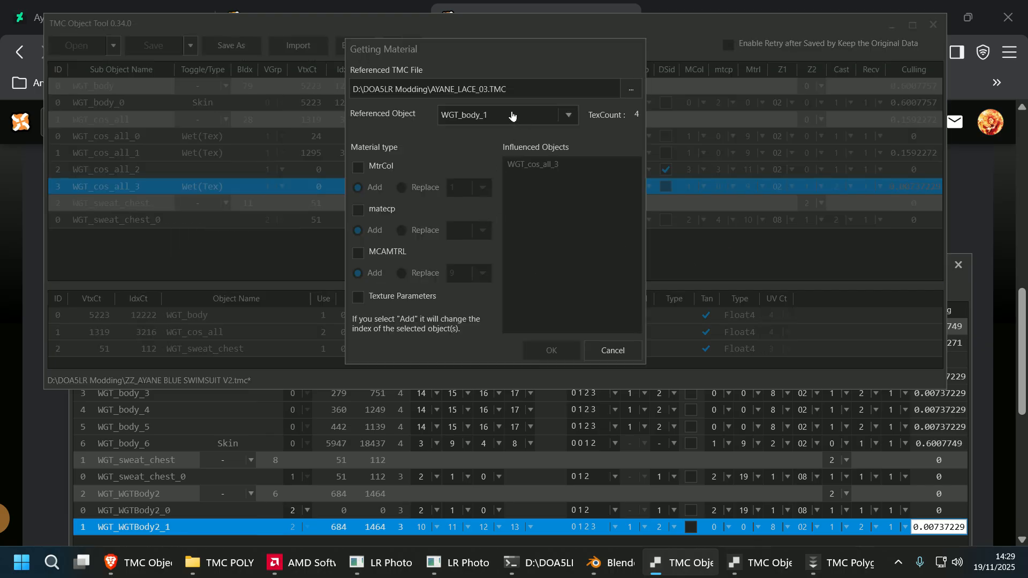
left_click(569, 121)
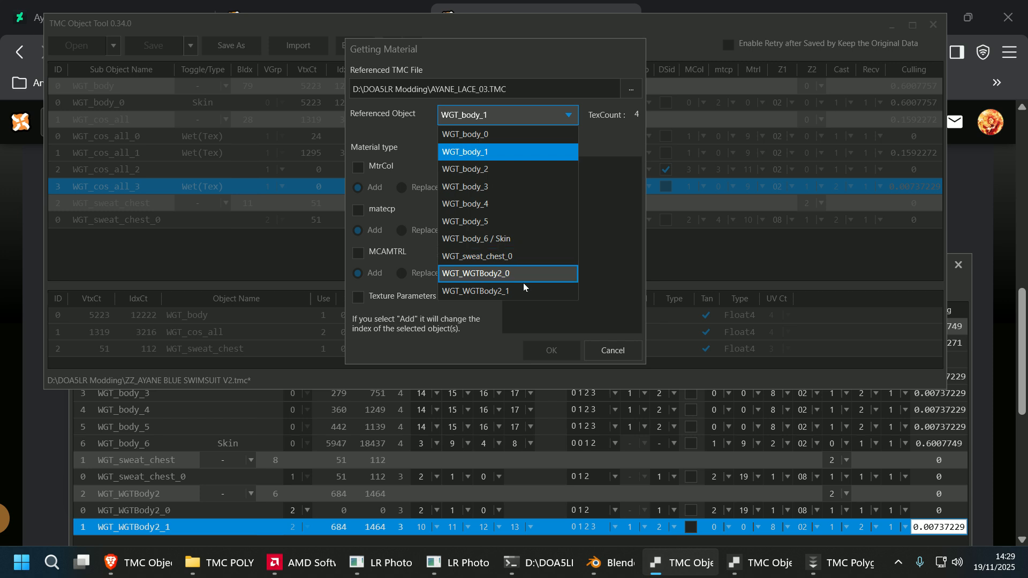
left_click(523, 292)
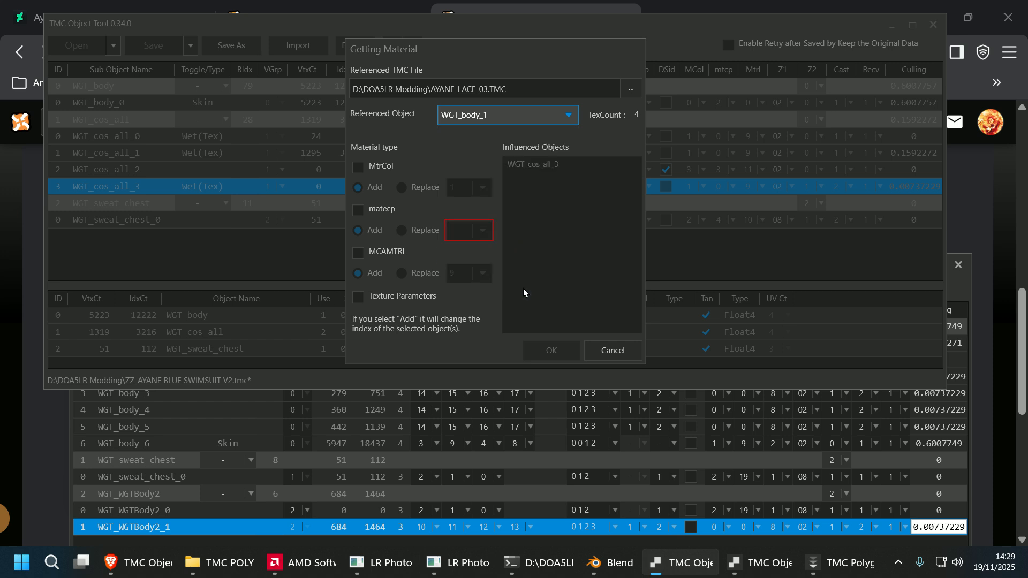
left_click(361, 169)
left_click(360, 209)
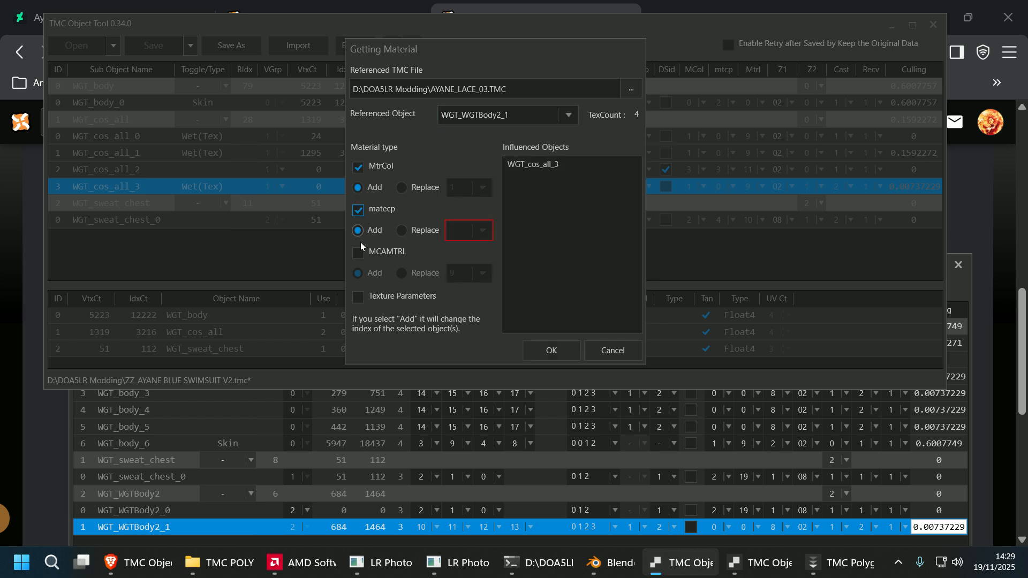
left_click(359, 252)
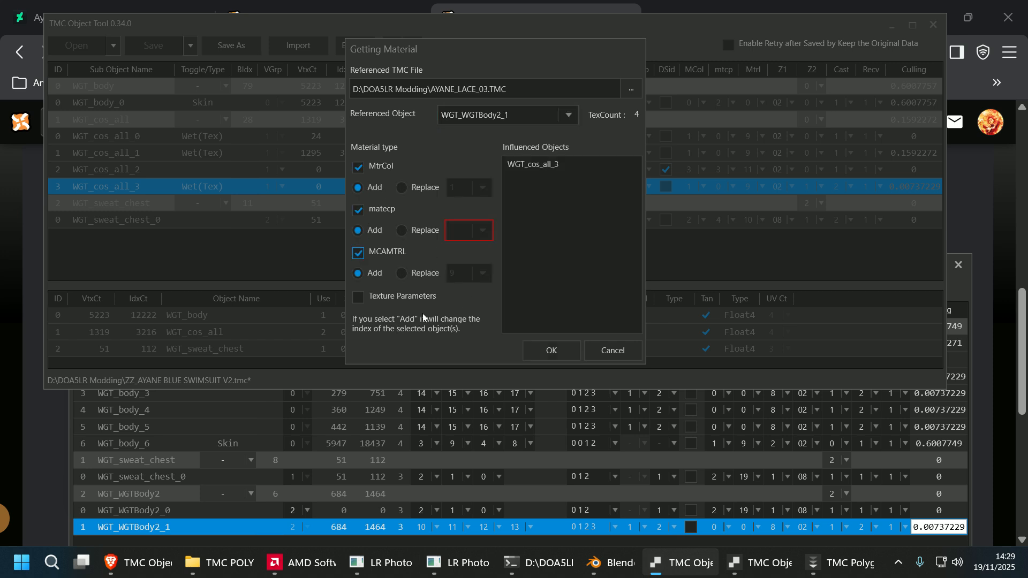
left_click(542, 351)
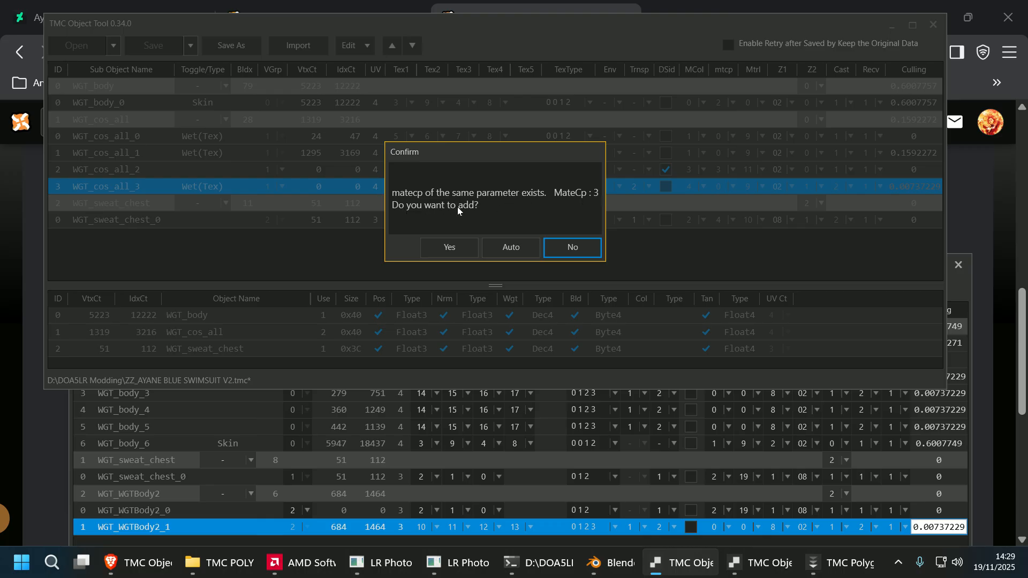
left_click(518, 248)
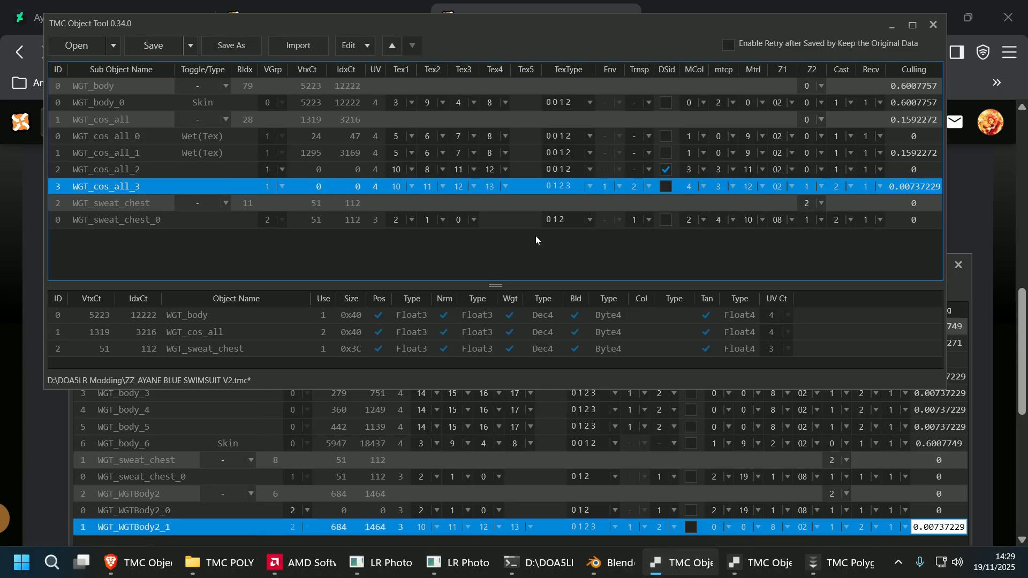
- Save the swimsuit model over the original file and close both TMC Object Tool windows
left_click(156, 46)
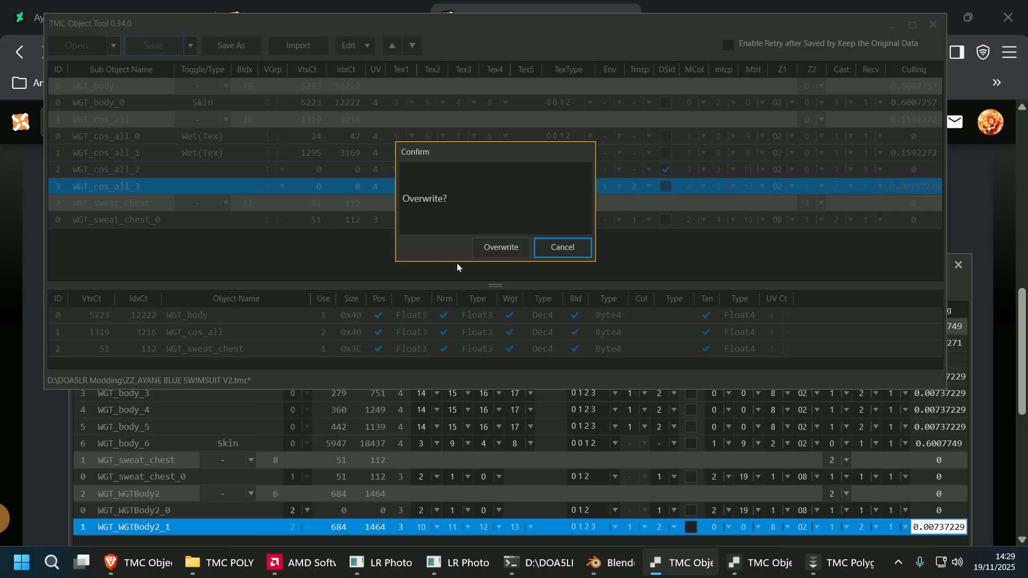
left_click(498, 248)
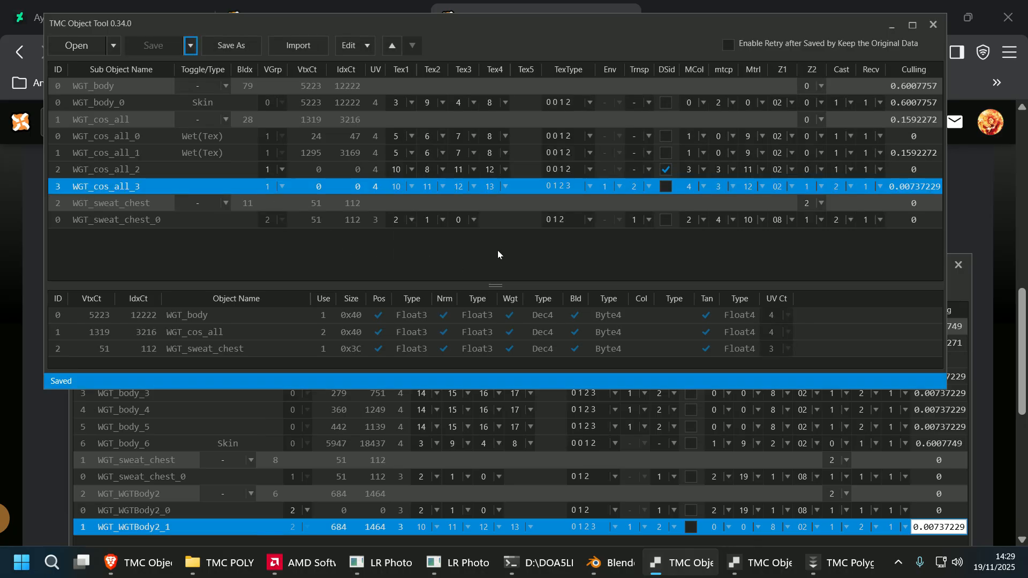
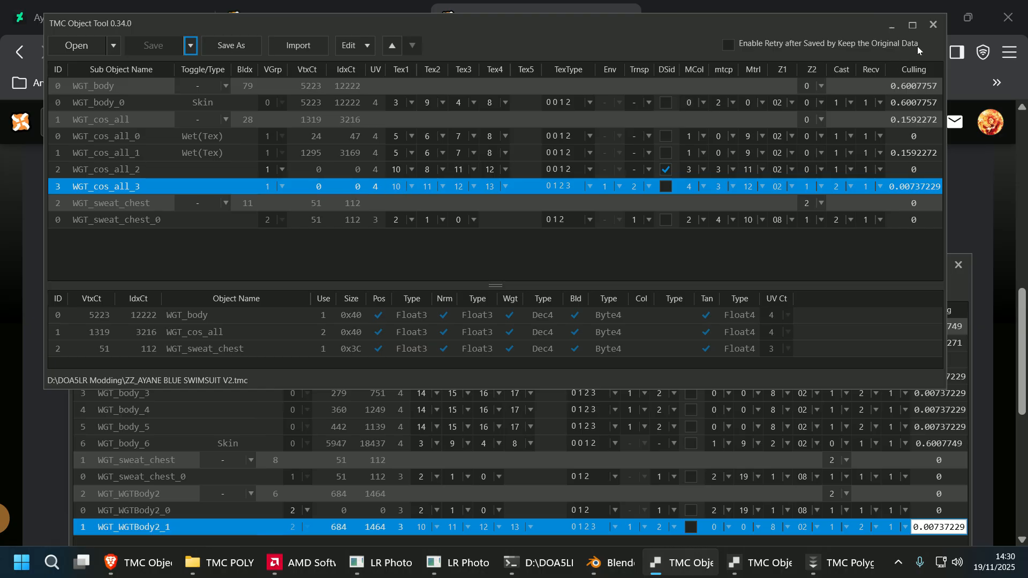
left_click(933, 24)
left_click(959, 265)
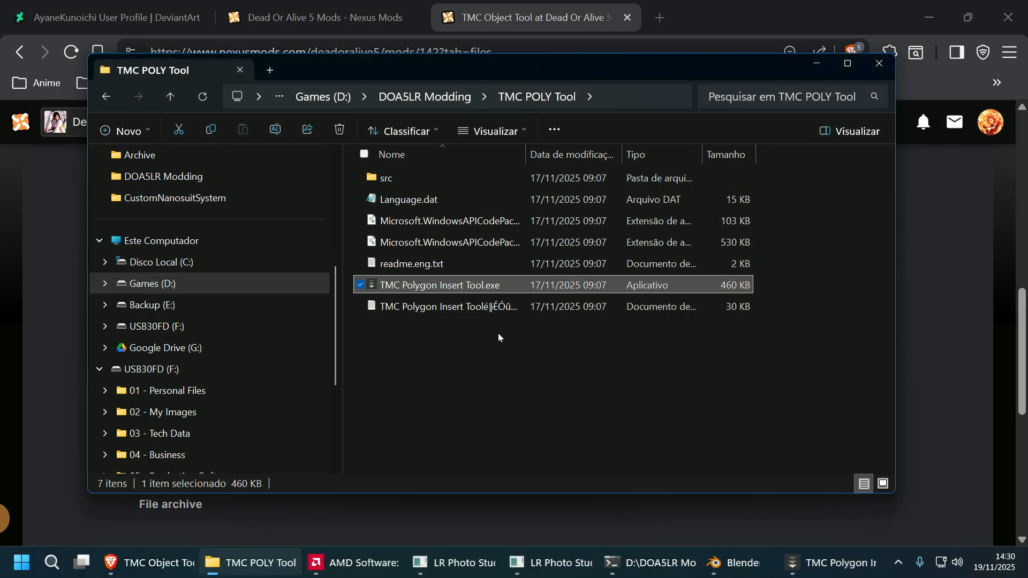
- Switch to TMC Polygon Insert Tool and open ZZ_AYANE BLUE SWIMSUIT V2.tmc from the DOA5LR Modding folder
left_click(526, 359)
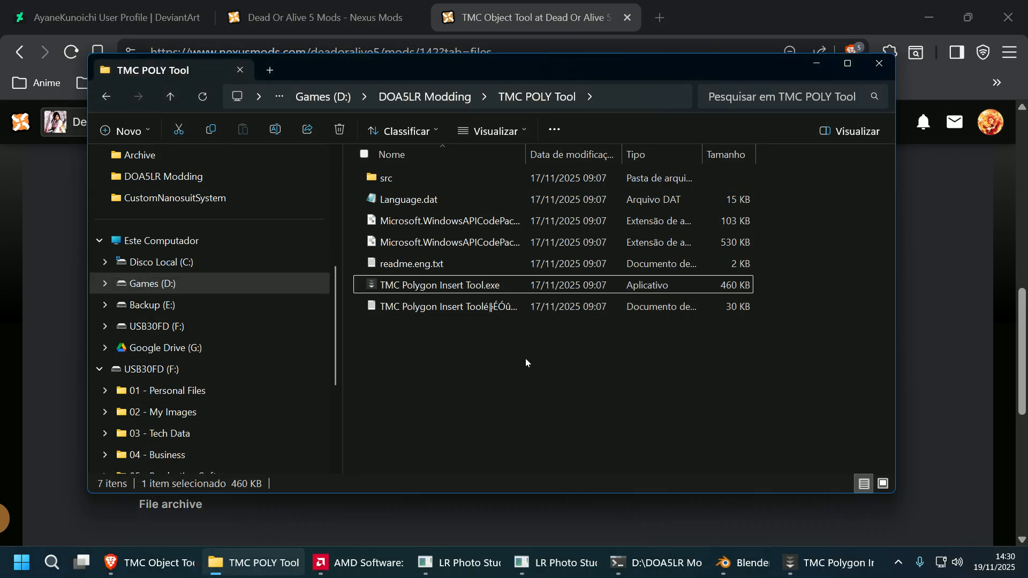
double_click(484, 287)
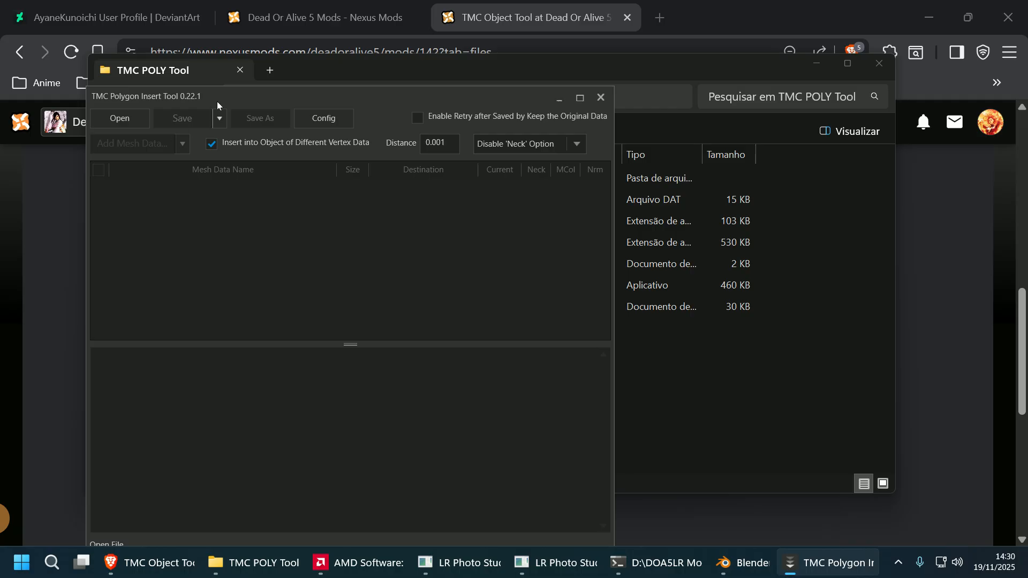
left_click_drag(218, 104, 249, 67)
left_click(150, 83)
scroll(491, 217, "down", 1)
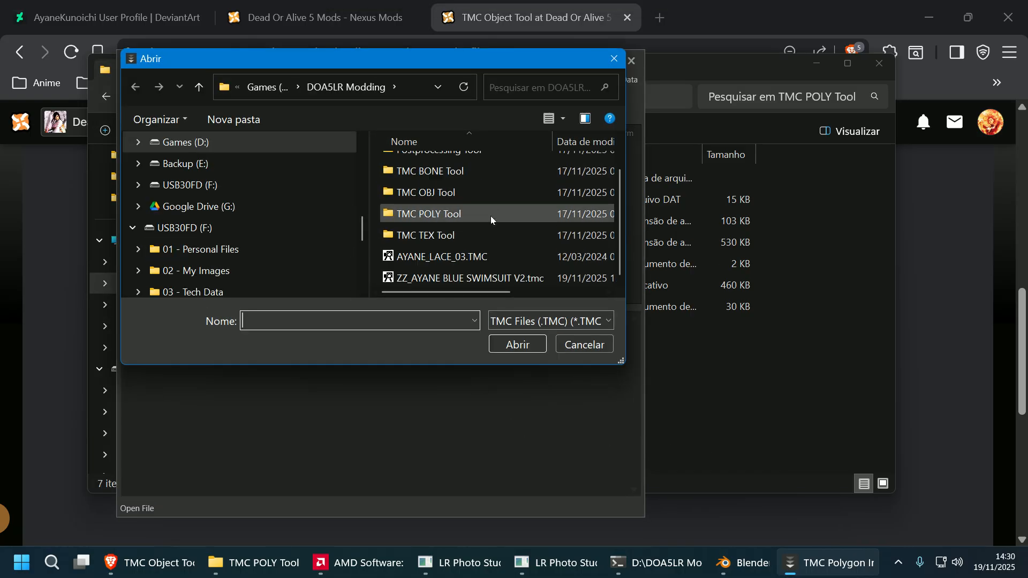
left_click(504, 256)
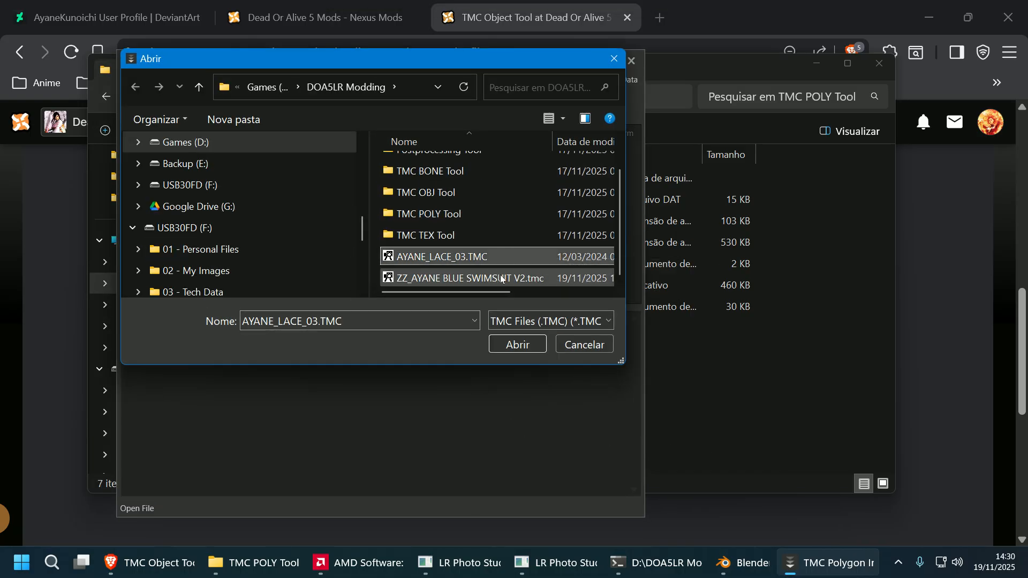
left_click(482, 278)
left_click(517, 345)
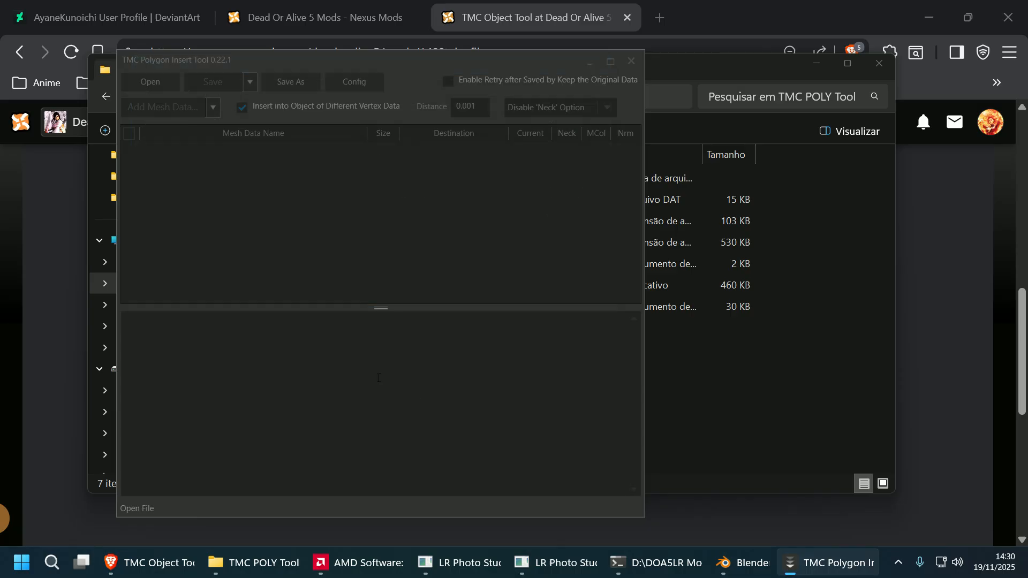
- Add the mesh data files WGT_body_1.tmcmesh and WGT_WGTBody2_1.tmcmesh for insertion
left_click(164, 107)
scroll(535, 236, "down", 1)
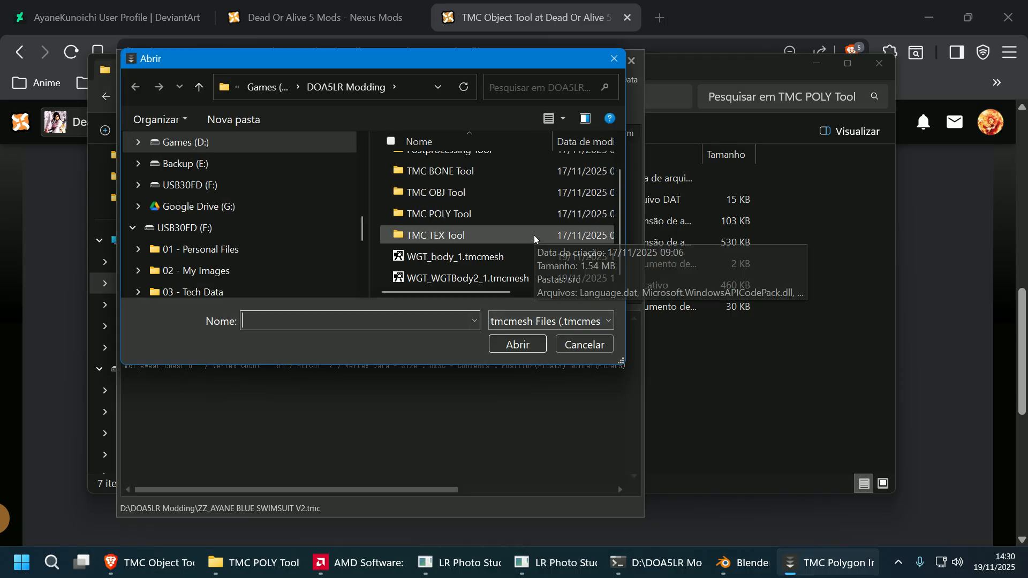
left_click(517, 257)
left_click(521, 279, "ctrl")
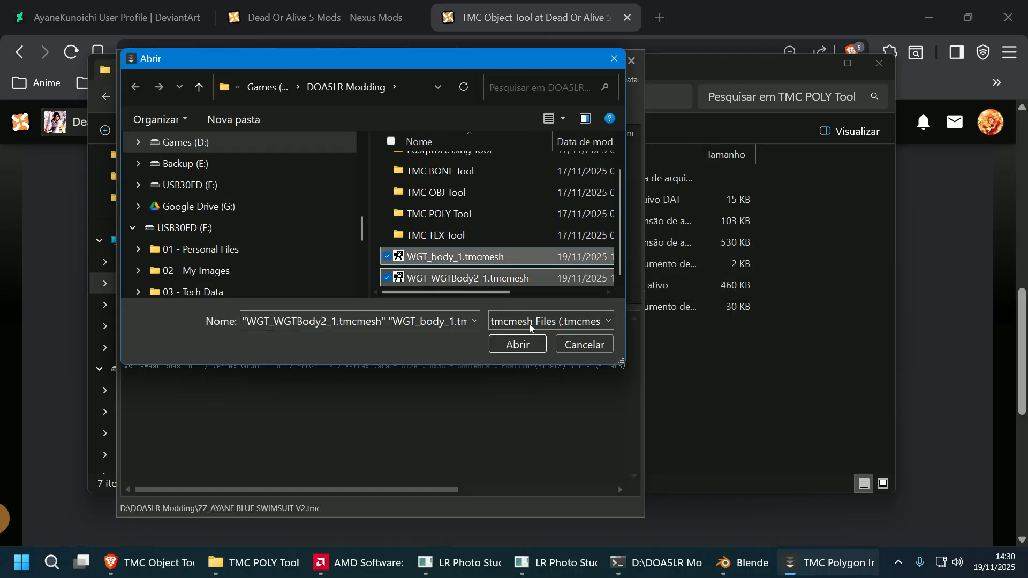
left_click(517, 345)
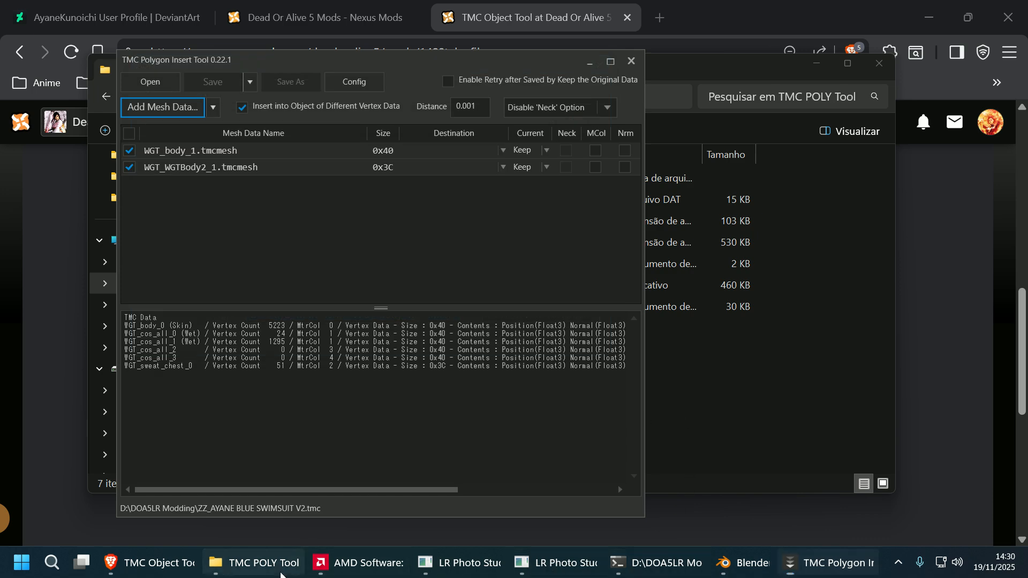
- Launch TMC Object Tool from the TMC OBJ Tool folder and open ZZ_AYANE BLUE SWIMSUIT V2.tmc for reference
left_click(281, 574)
left_click(429, 96)
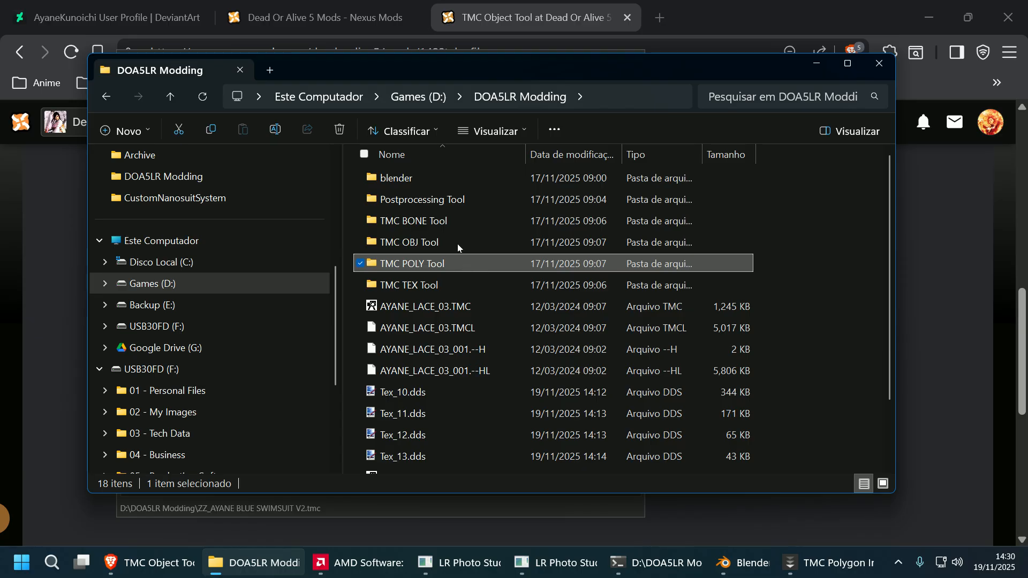
double_click(458, 243)
left_click(461, 264)
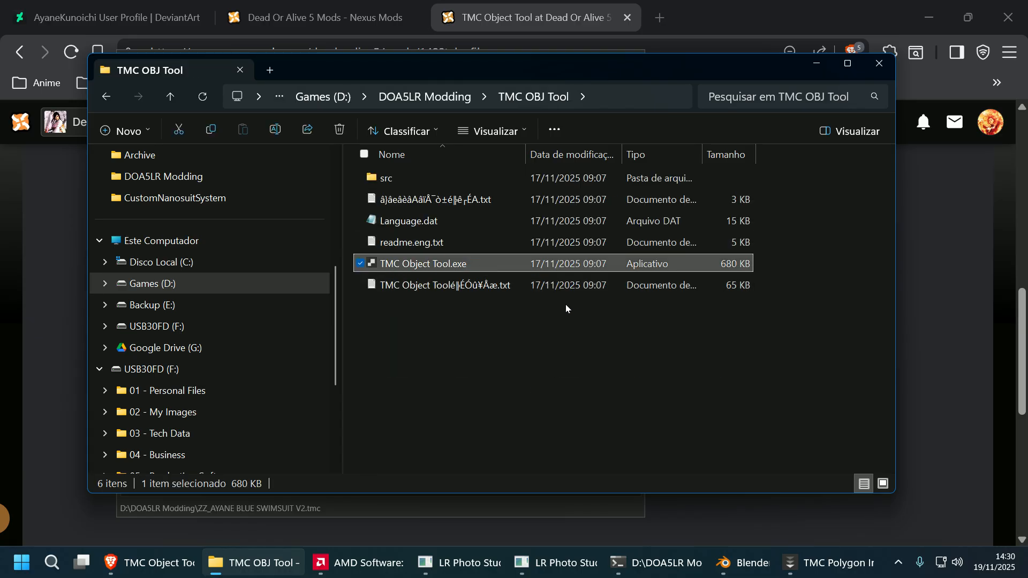
key("Return")
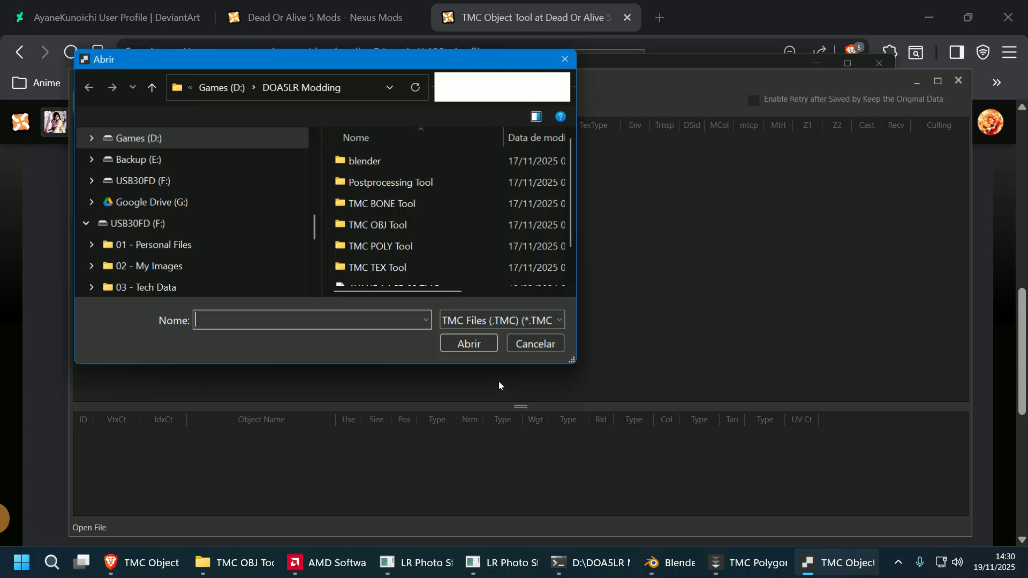
scroll(458, 267, "down", 1)
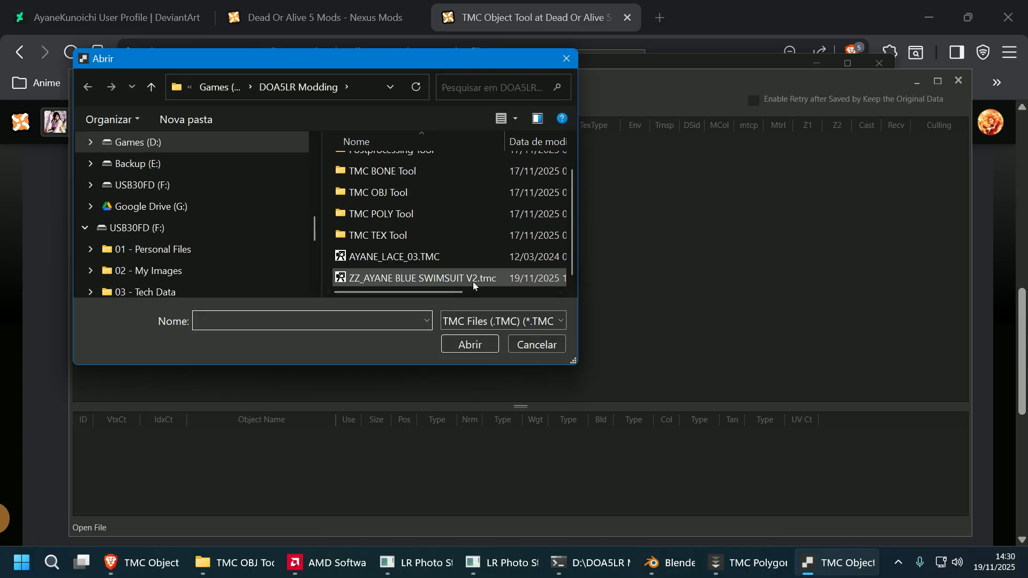
left_click(473, 279)
left_click(468, 342)
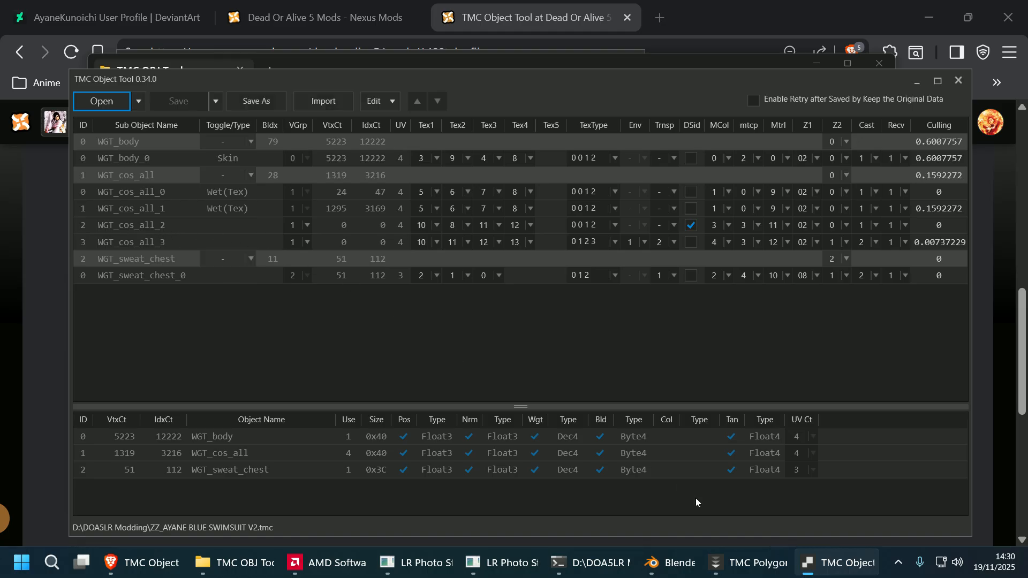
- In TMC Polygon Insert Tool, set the destination of WGT_body_1.tmcmesh to WGT_cos_all_2, then return to TMC Object Tool
left_click(731, 563)
left_click(502, 152)
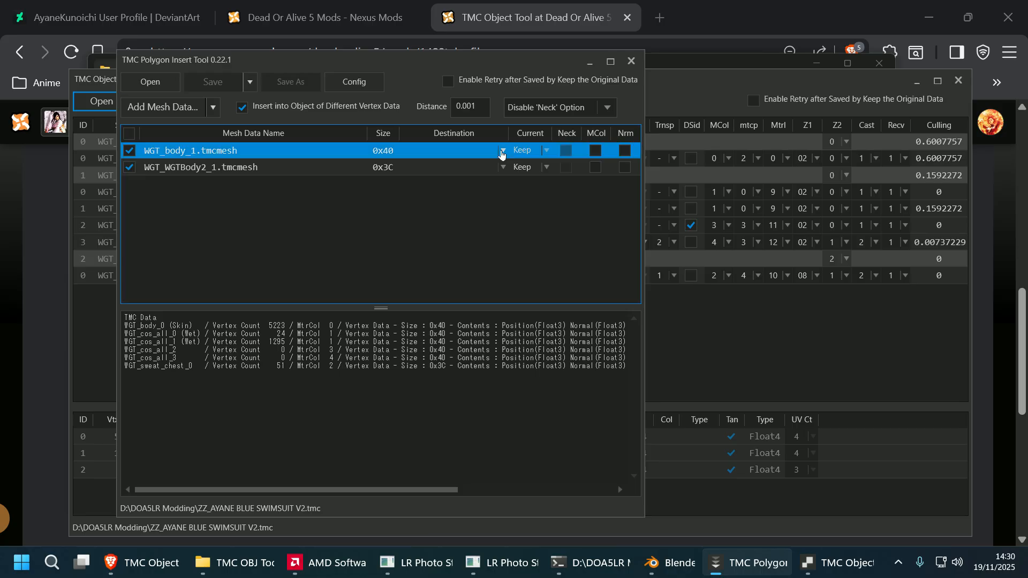
left_click(503, 152)
left_click(471, 207)
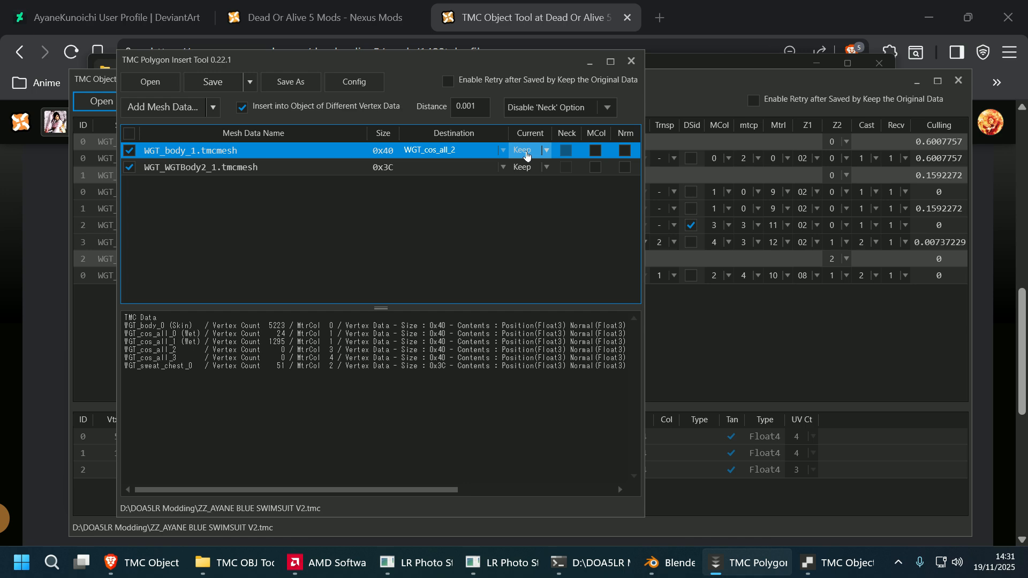
left_click(685, 103)
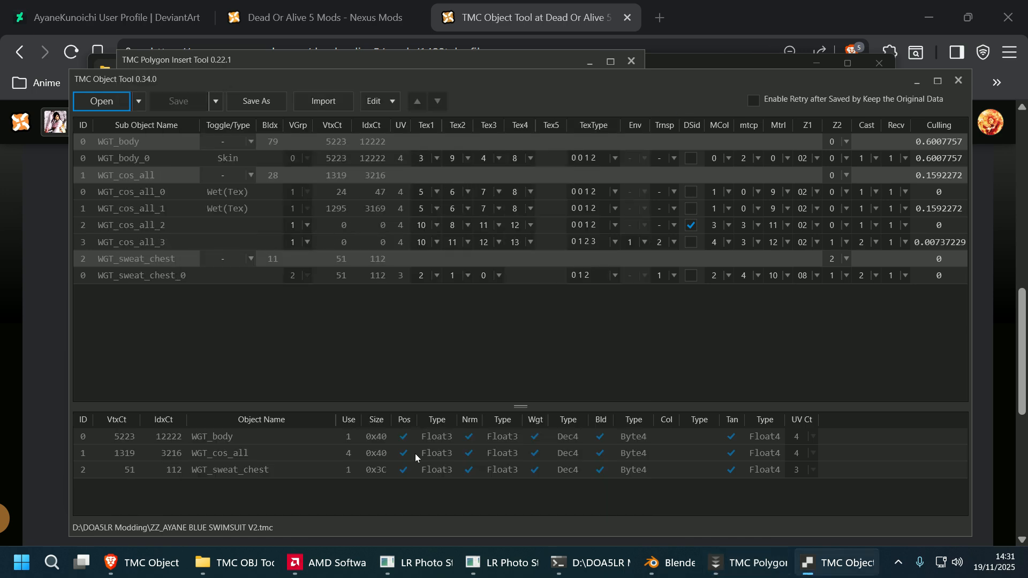
- Check the destinations offered for WGT_WGTBody2_1.tmcmesh in TMC Polygon Insert Tool against the object list in TMC Object Tool
left_click(792, 570)
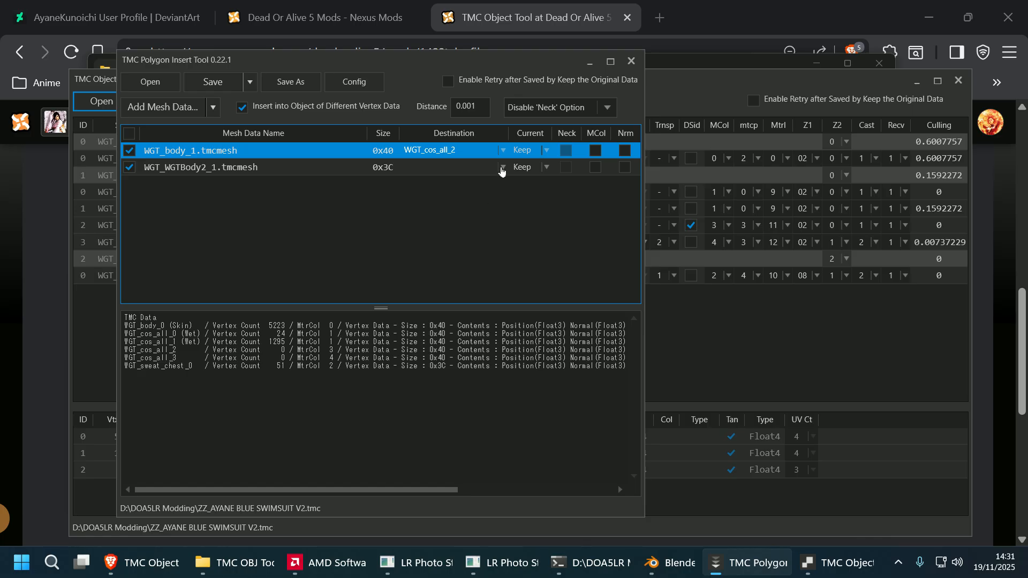
left_click(503, 168)
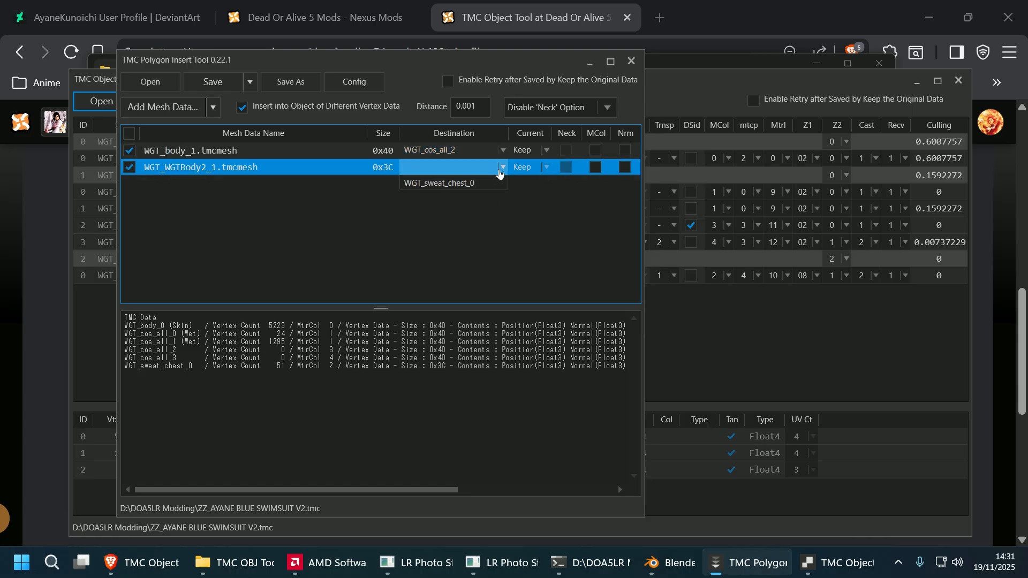
left_click(500, 172)
left_click(504, 173)
left_click(503, 174)
left_click(731, 92)
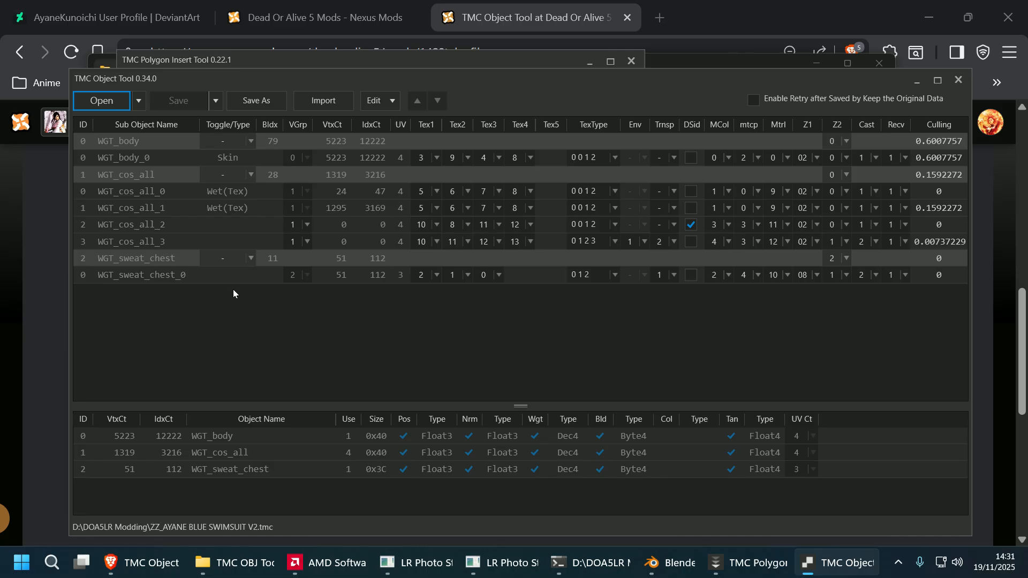
left_click(733, 573)
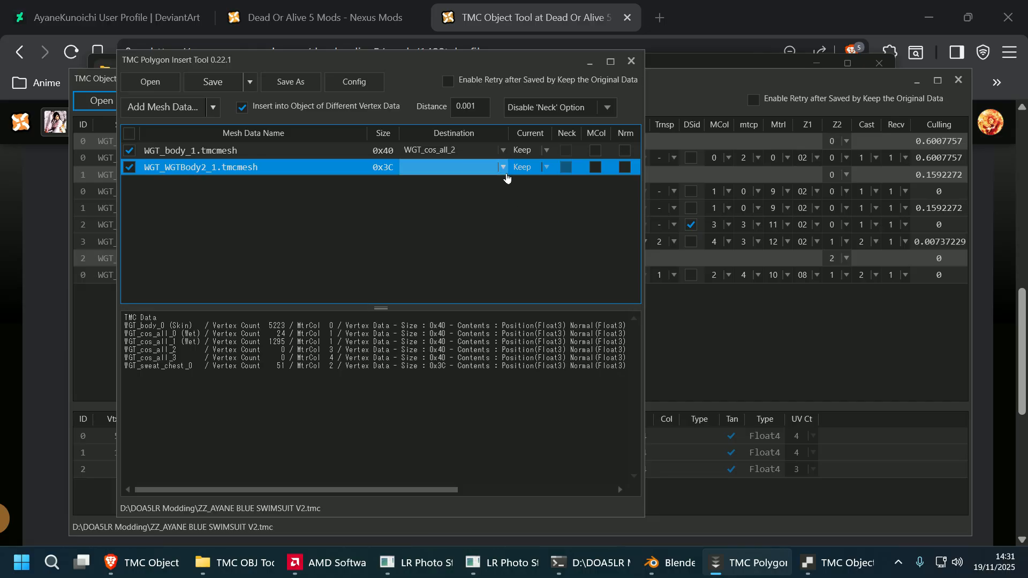
left_click(505, 172)
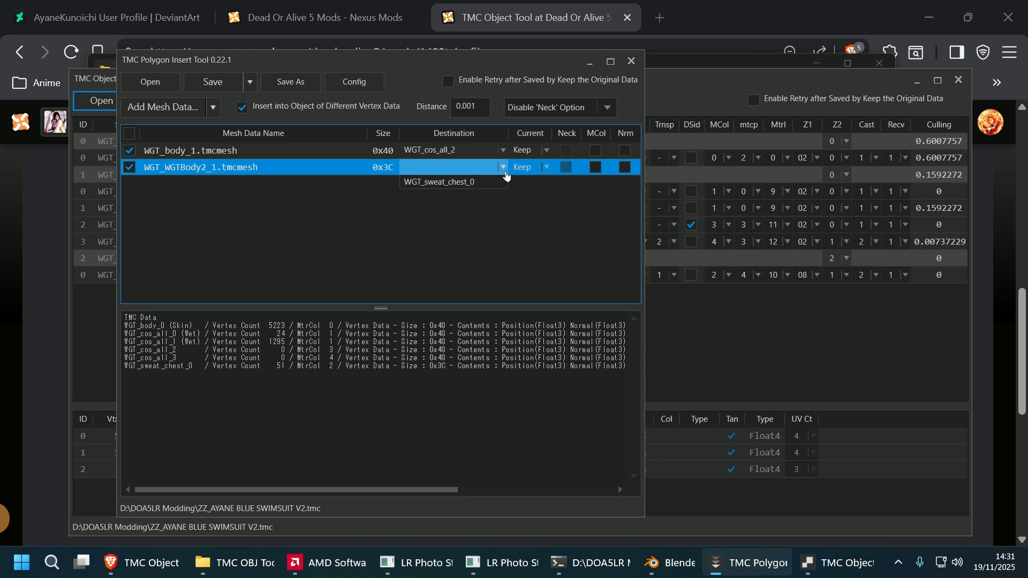
left_click(505, 172)
left_click(505, 173)
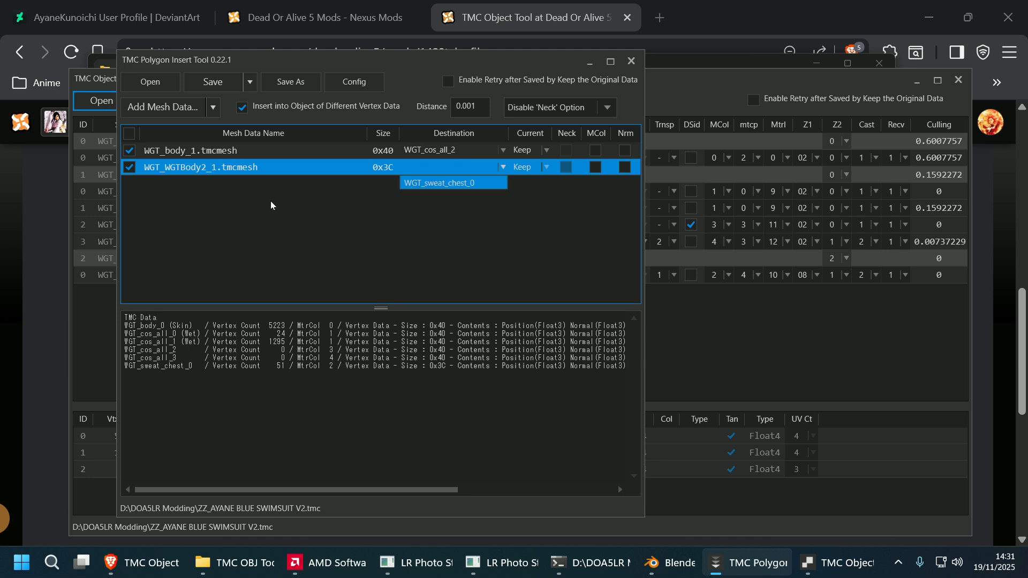
- Exclude WGT_WGTBody2_1.tmcmesh from the insertion and save the TMC file, overwriting the original
left_click(128, 167)
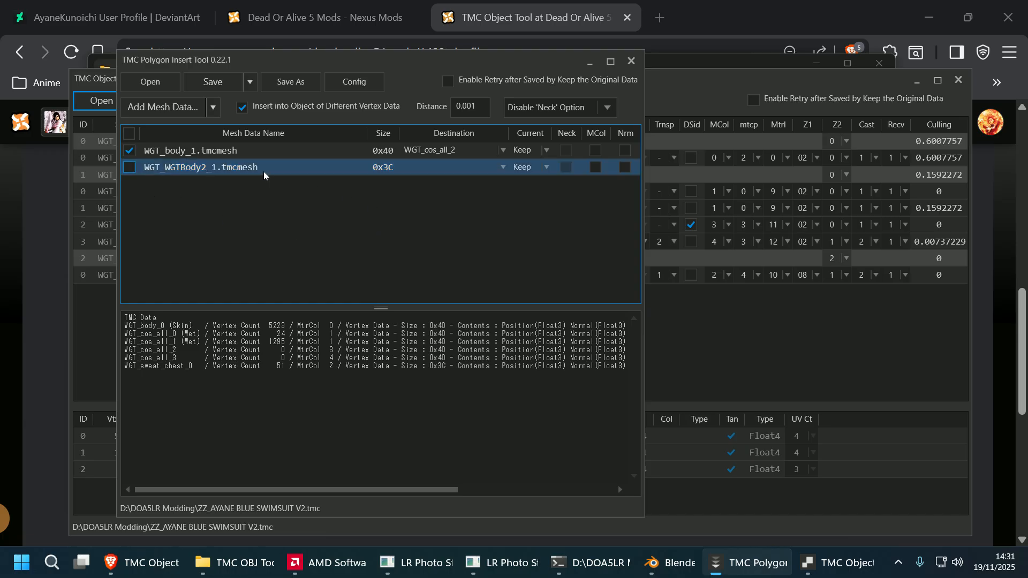
left_click(220, 84)
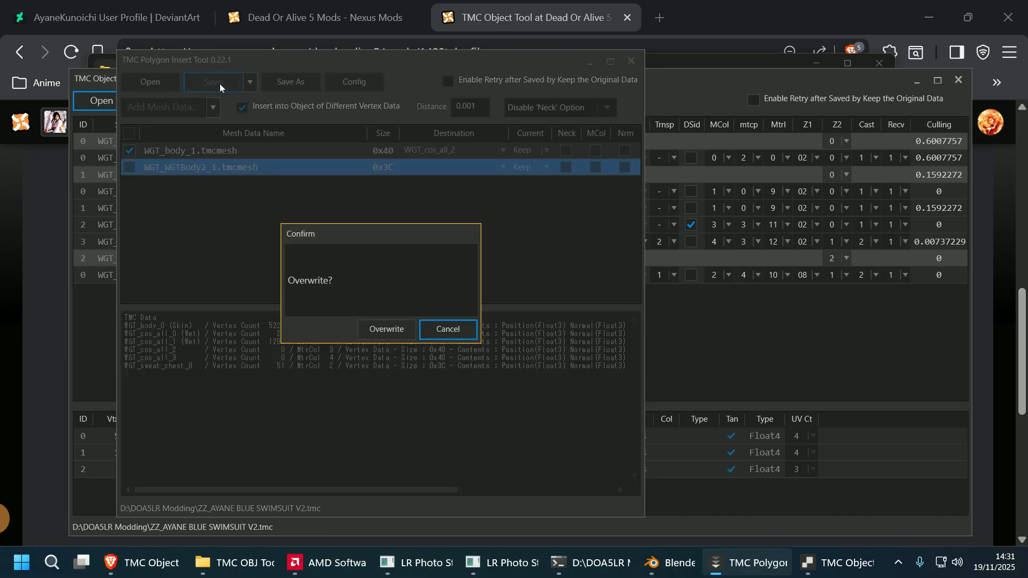
left_click(410, 329)
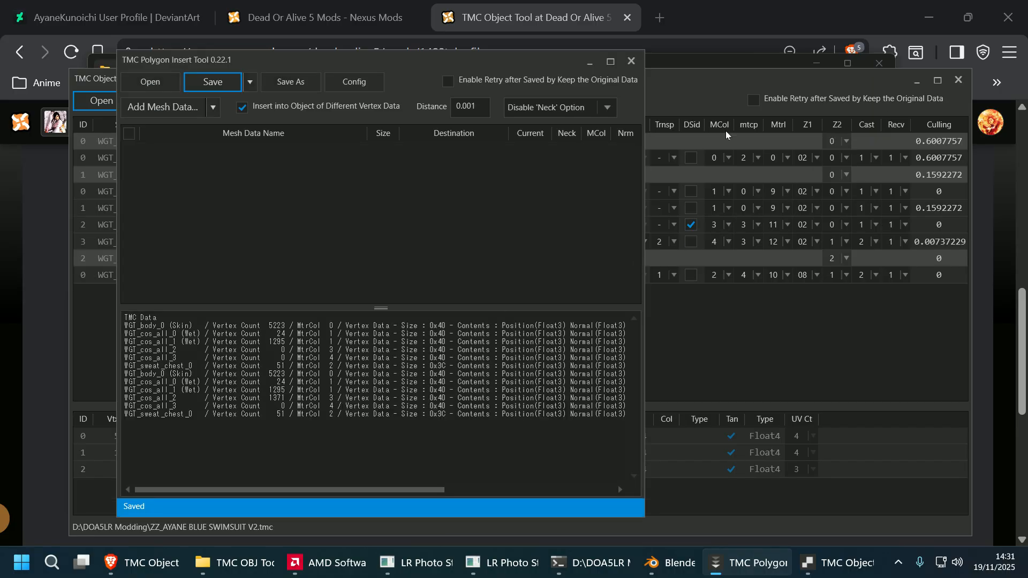
- Open ZZ_AYANE BLUE SWIMSUIT V2.tmc from the DOA5LR Modding folder in LR Photo Studio and inspect the shoes on both feet
left_click(236, 562)
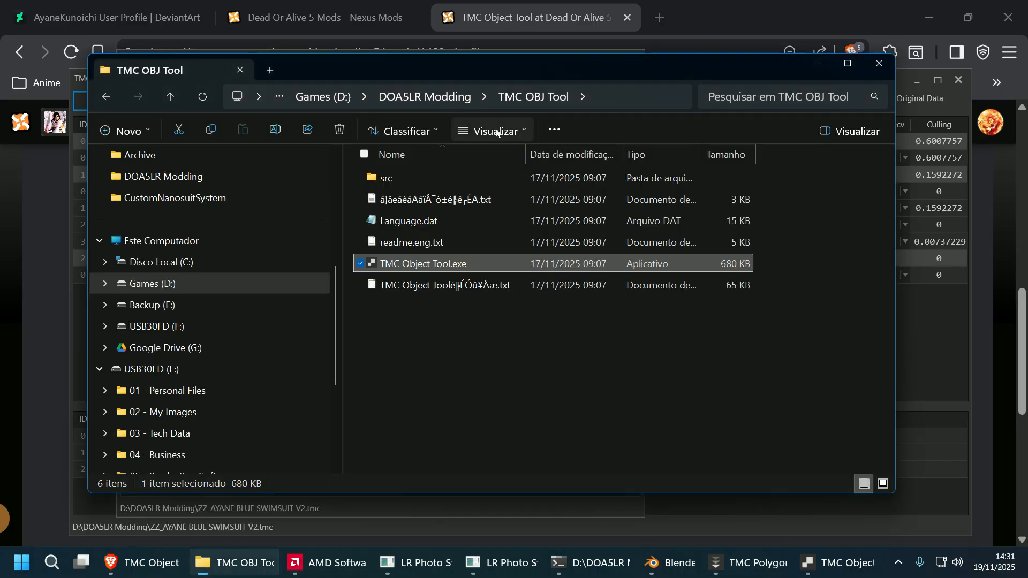
left_click(433, 105)
scroll(776, 294, "down", 1)
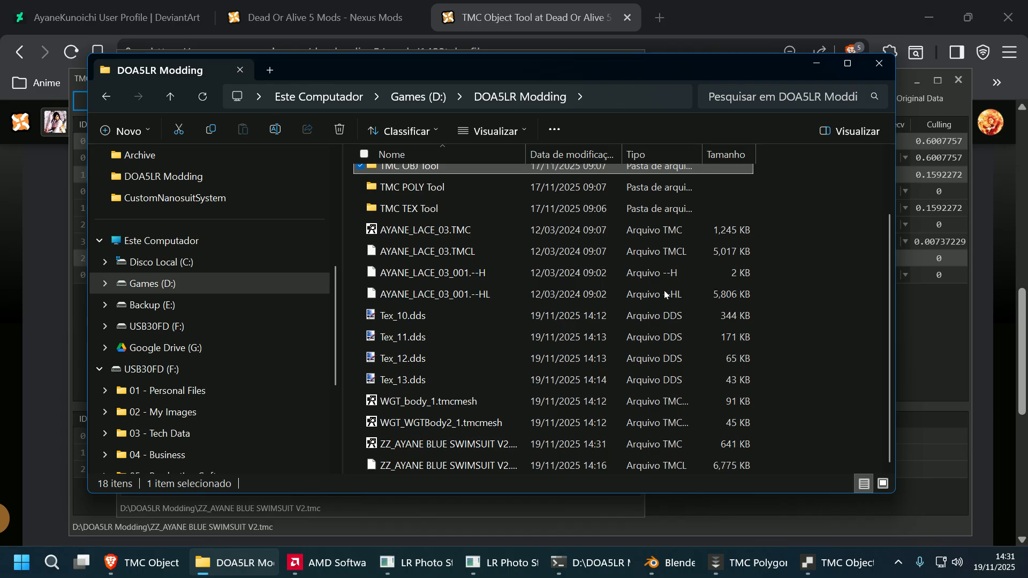
left_click(497, 444)
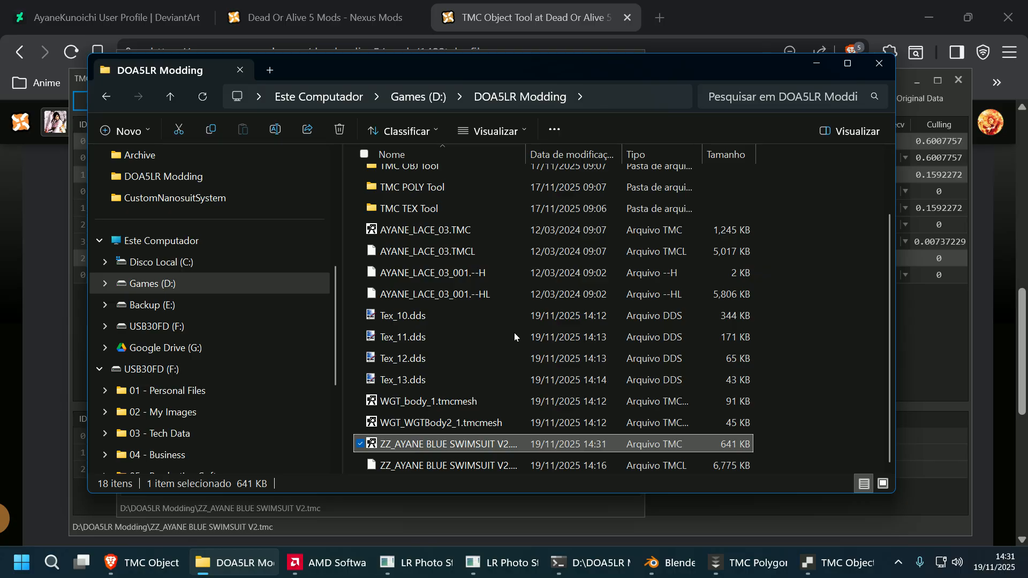
key("Return")
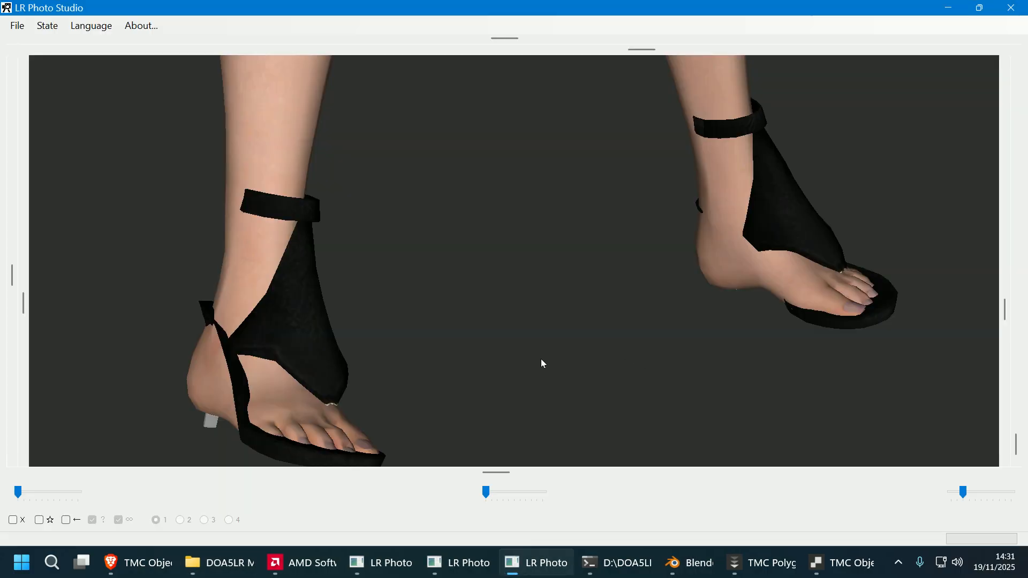
left_click_drag(541, 364, 447, 375)
right_click_drag(448, 375, 450, 328)
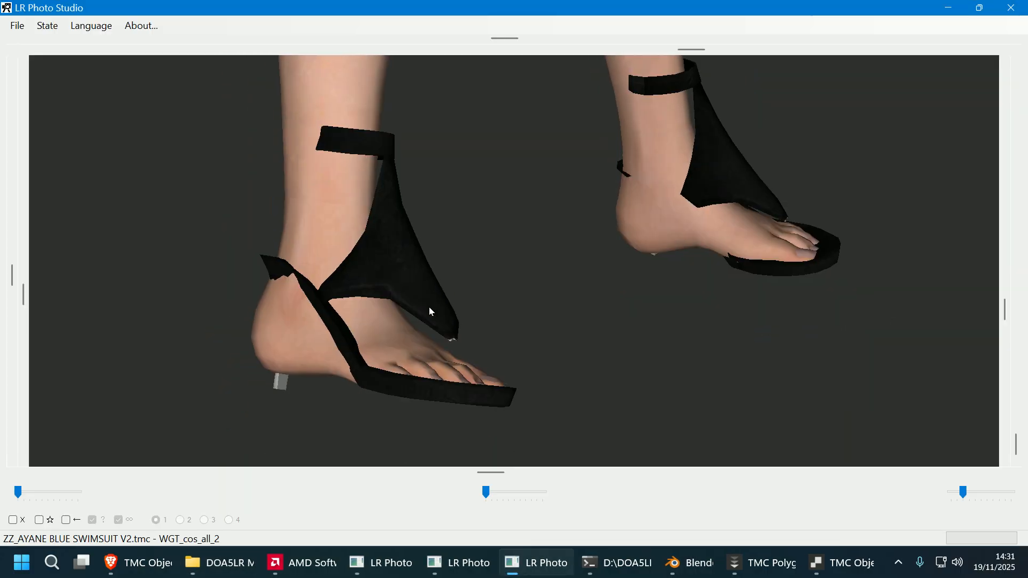
scroll(525, 324, "down", 5)
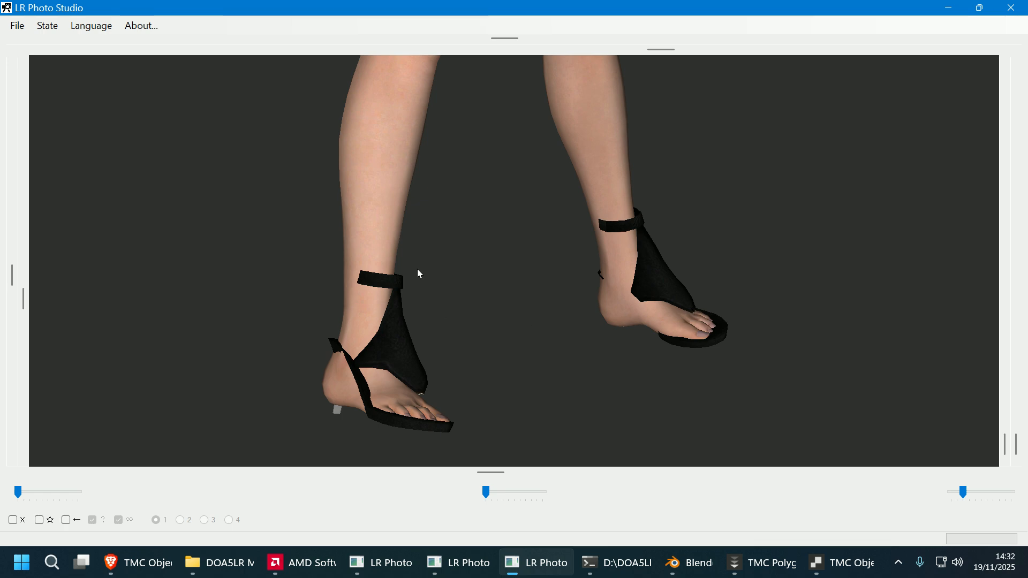
mouse_move(418, 270)
left_mouse_down()
mouse_move(409, 261)
mouse_move(454, 256)
mouse_move(402, 263)
left_mouse_up()
left_click_drag(627, 289, 598, 288)
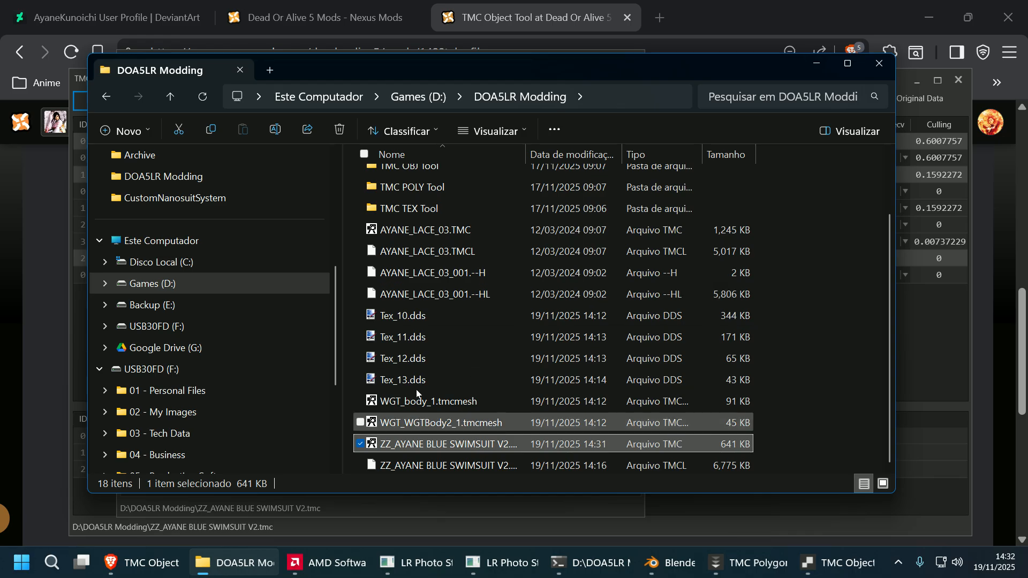
- Switch to Blender and export the WGT_WGTBody2_1 shoe mesh over WGT_WGTBody2_1.tmcmesh in DOA5LR Modding, with vertex data 0x40
left_click(671, 568)
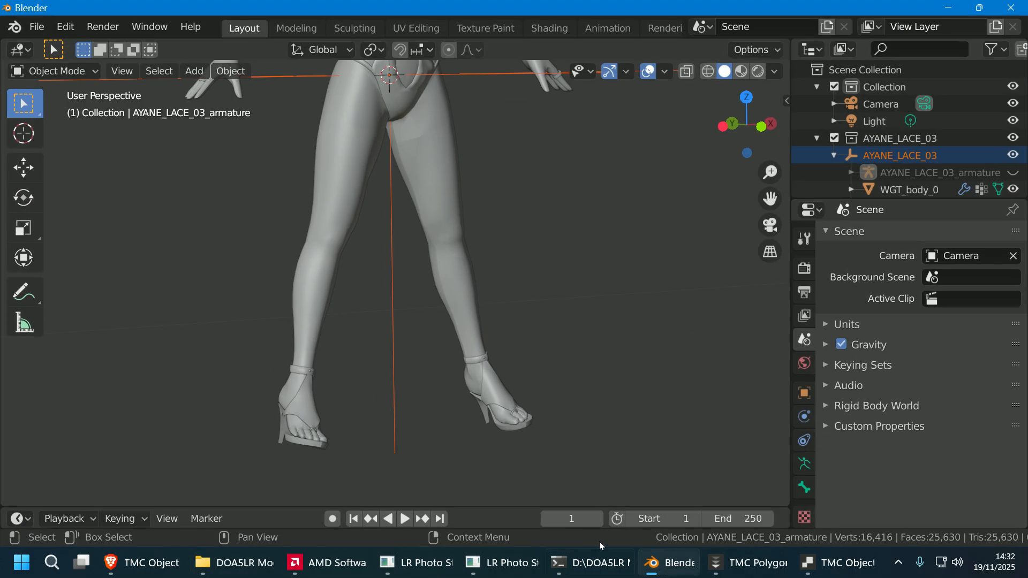
scroll(541, 432, "up", 5)
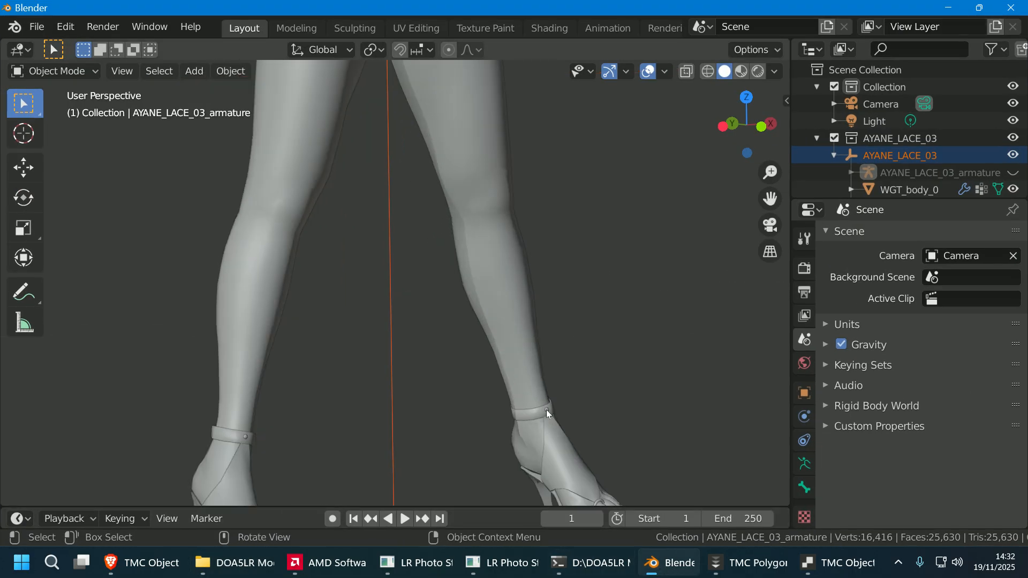
left_click(546, 411)
left_click(51, 29)
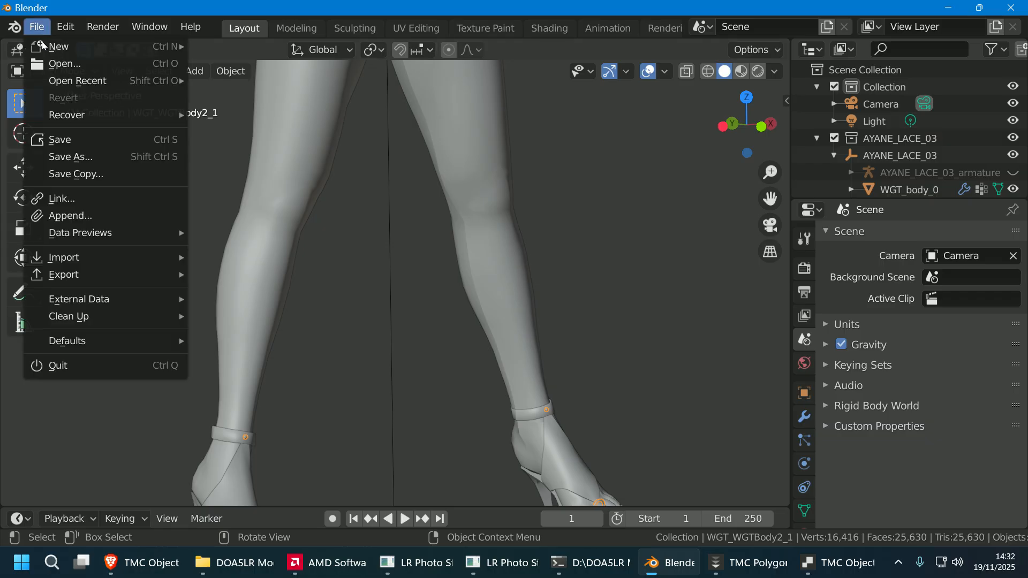
mouse_move(105, 276)
left_click(307, 461)
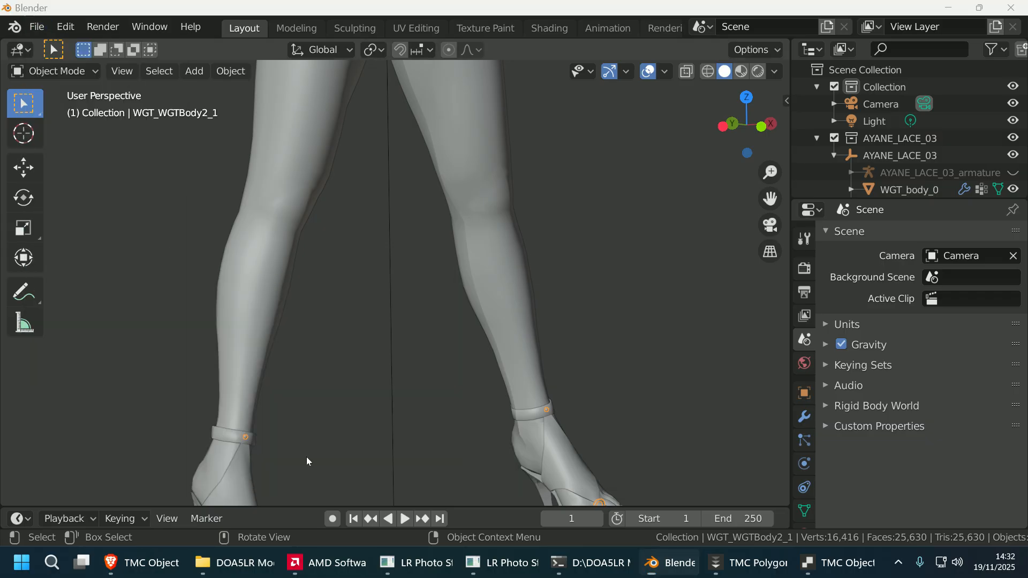
left_click(188, 444)
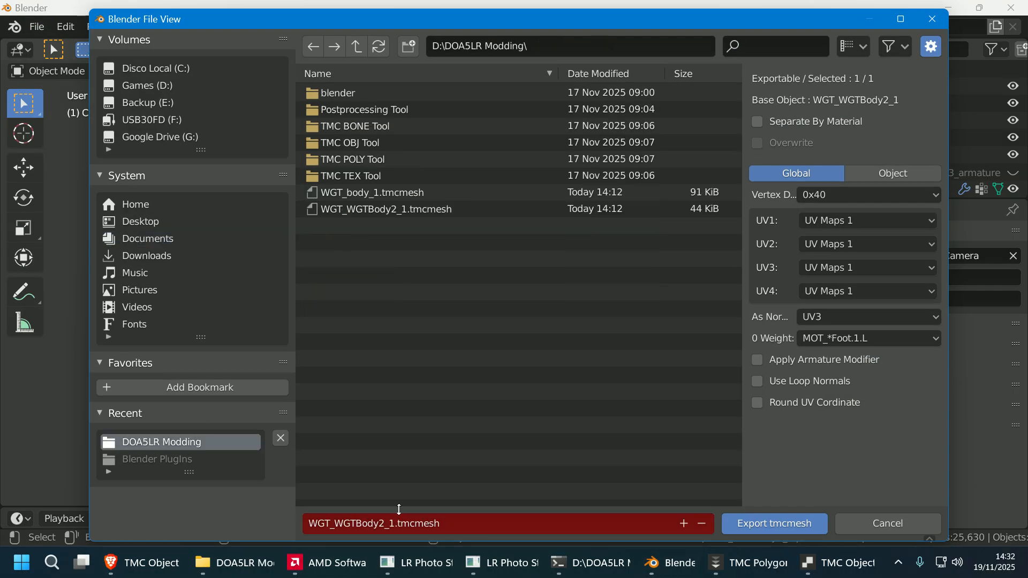
left_click(760, 527)
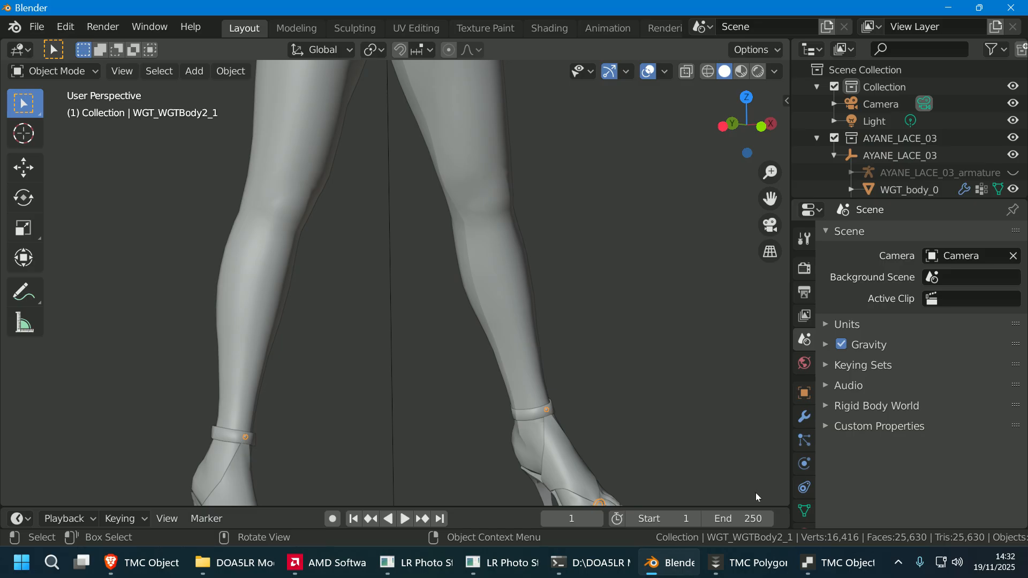
- Switch to TMC Polygon Insert Tool, reopen ZZ_AYANE BLUE SWIMSUIT V2.tmc and add the mesh data WGT_WGTBody2_1.tmcmesh
left_click(750, 563)
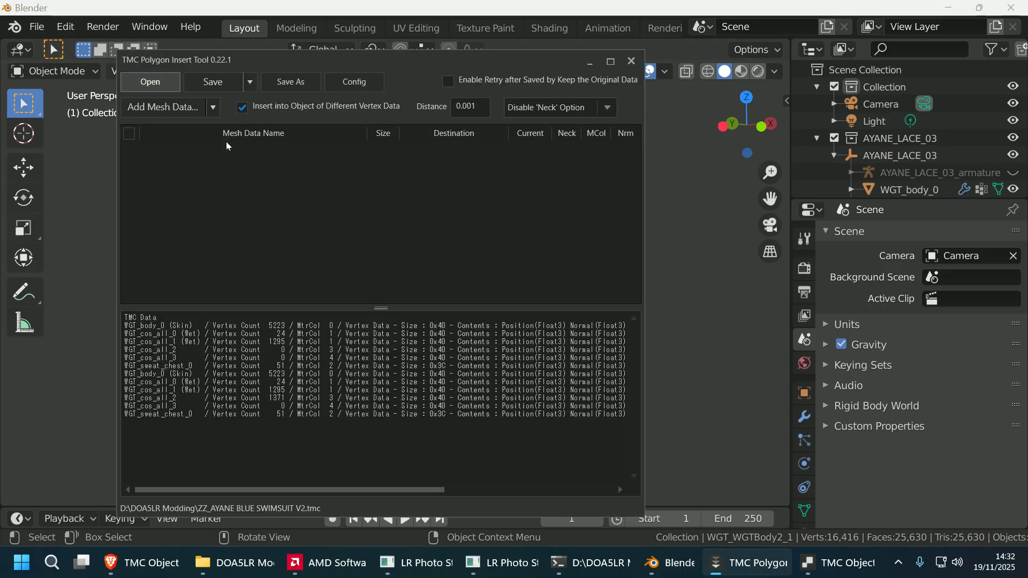
scroll(510, 250, "down", 1)
left_click(512, 280)
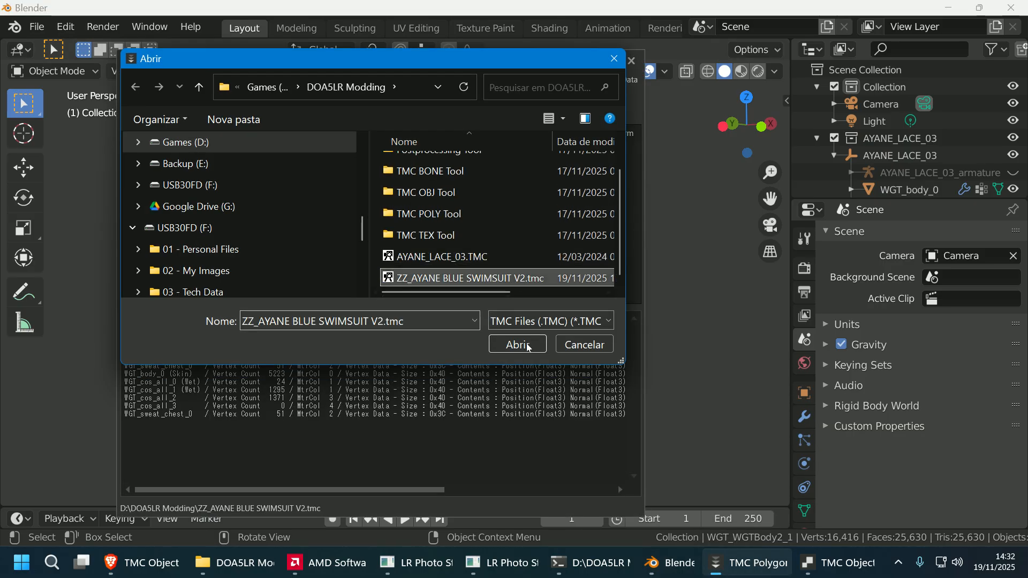
left_click(518, 345)
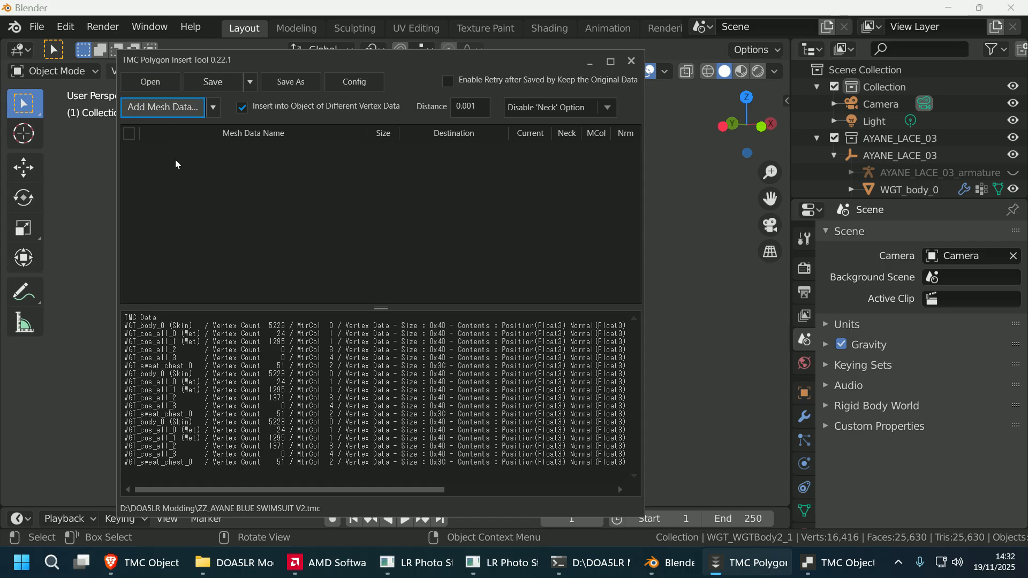
scroll(582, 245, "down", 1)
left_click(546, 278)
left_click(508, 344)
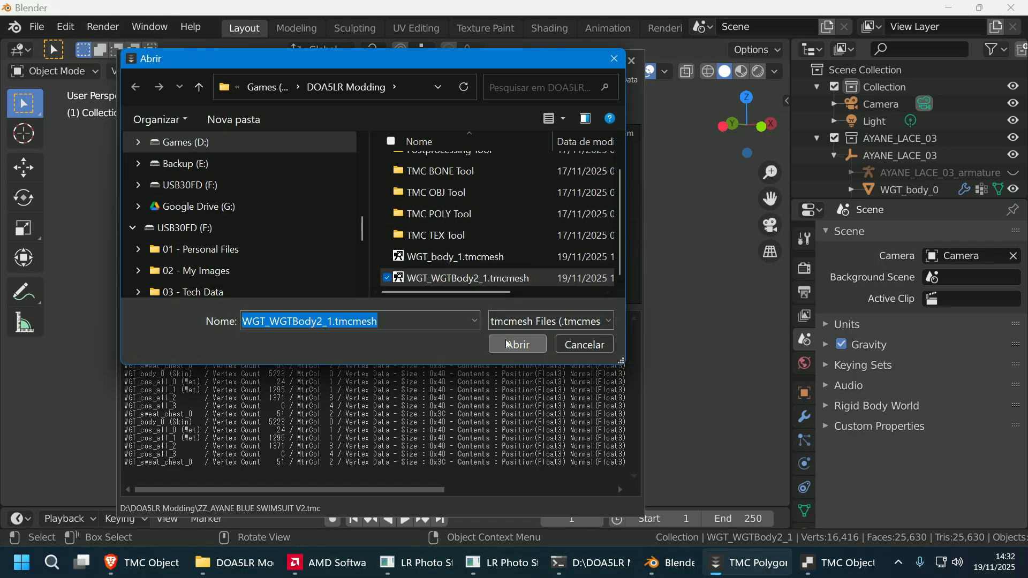
- Set the destination of WGT_WGTBody2_1.tmcmesh to WGT_cos_all_3 and save over the existing TMC file
left_click(506, 154)
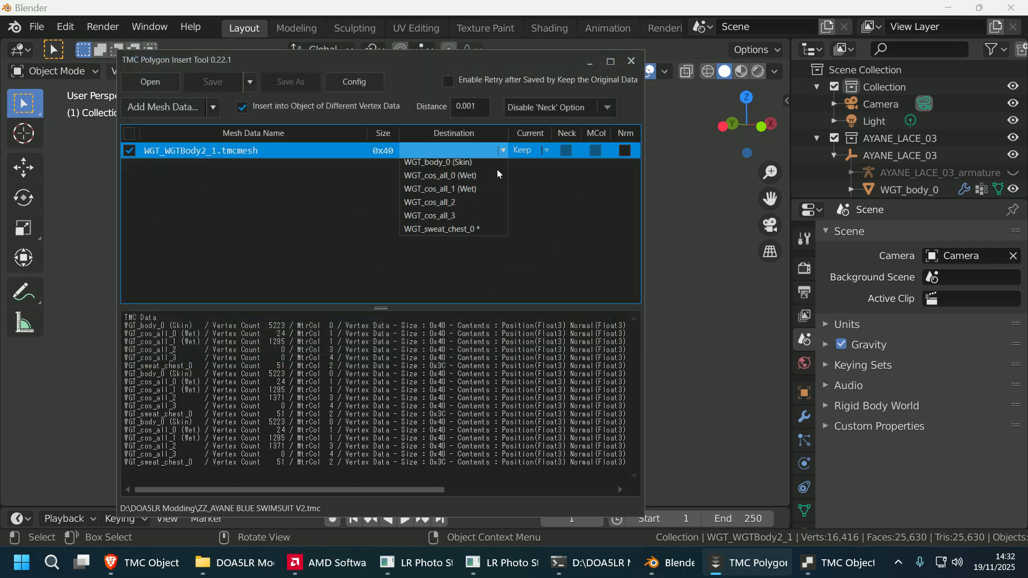
left_click(471, 222)
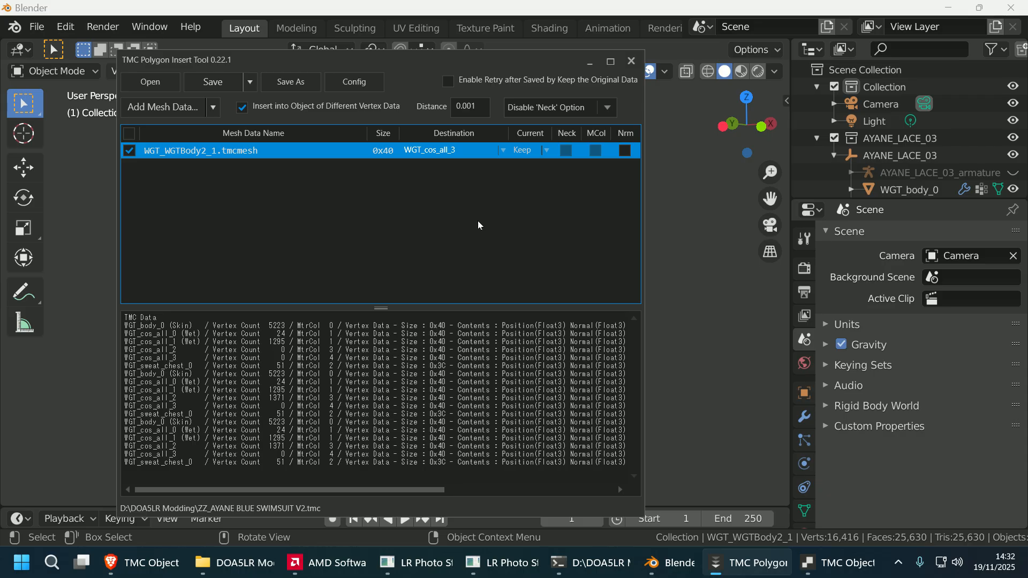
left_click(230, 88)
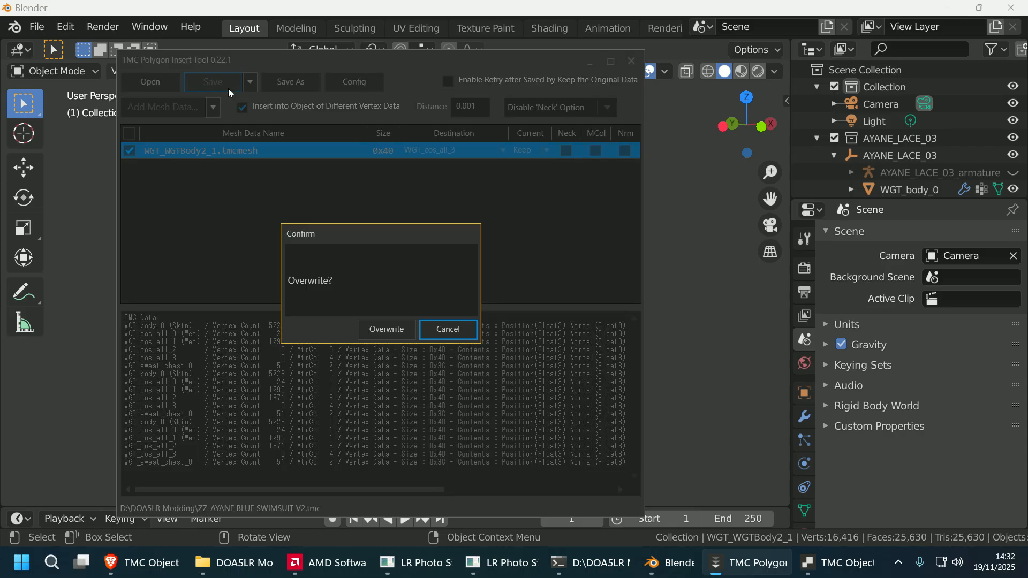
left_click(389, 331)
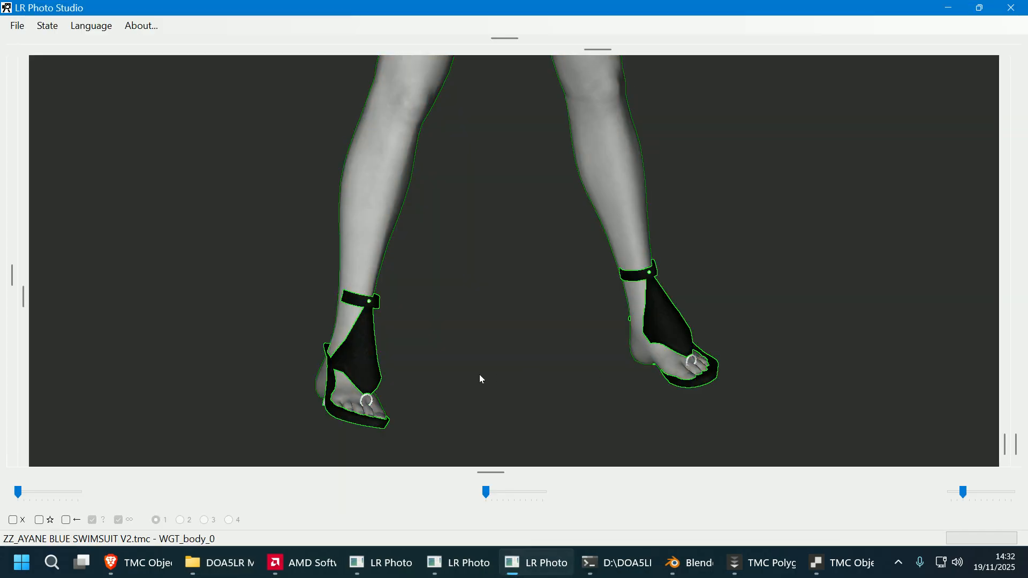
- Inspect the toe rings and ankle strap studs on both shoes from several angles in LR Photo Studio
scroll(485, 381, "up", 2)
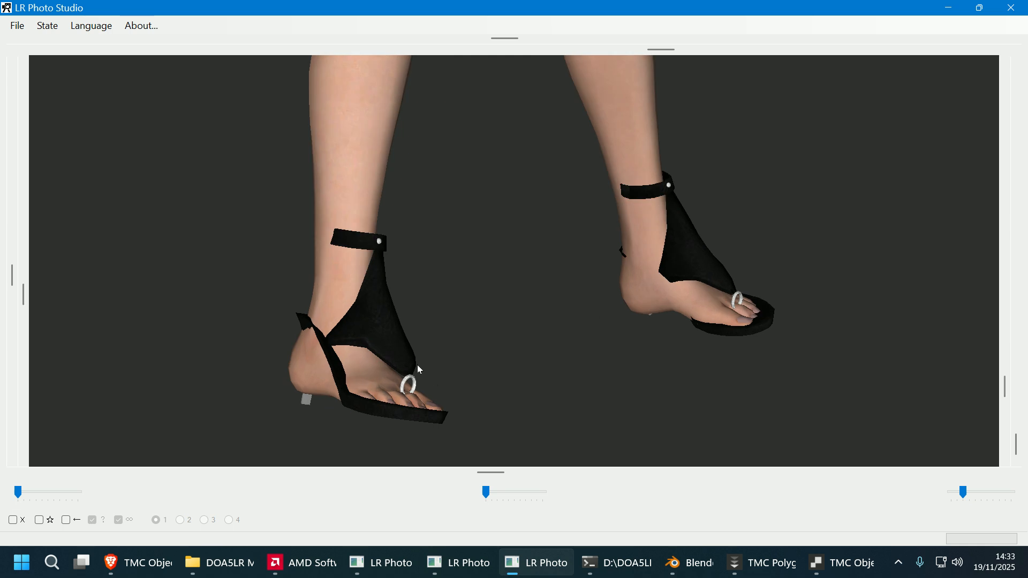
left_click(416, 395)
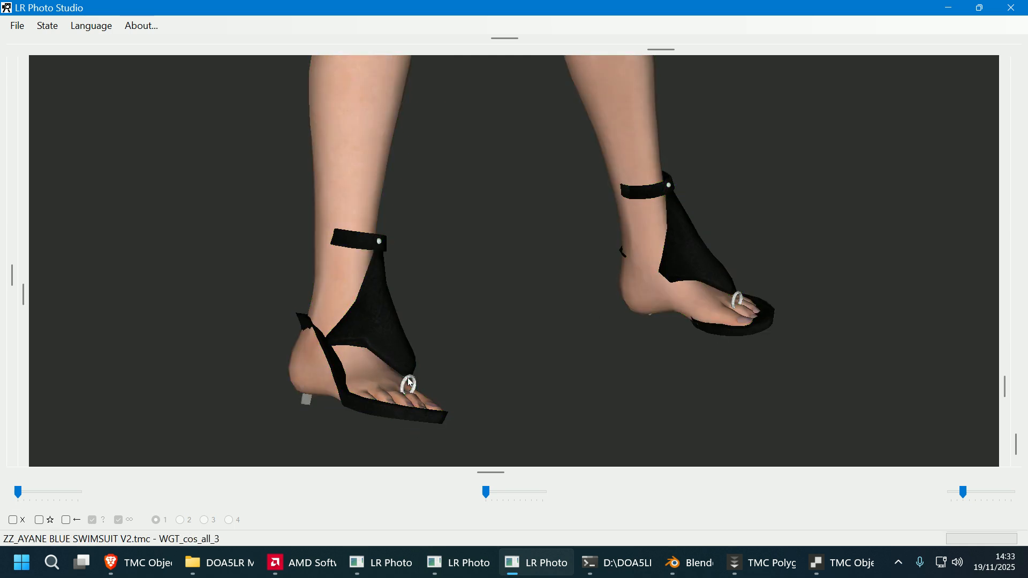
left_click_drag(412, 387, 501, 363)
scroll(501, 363, "up", 2)
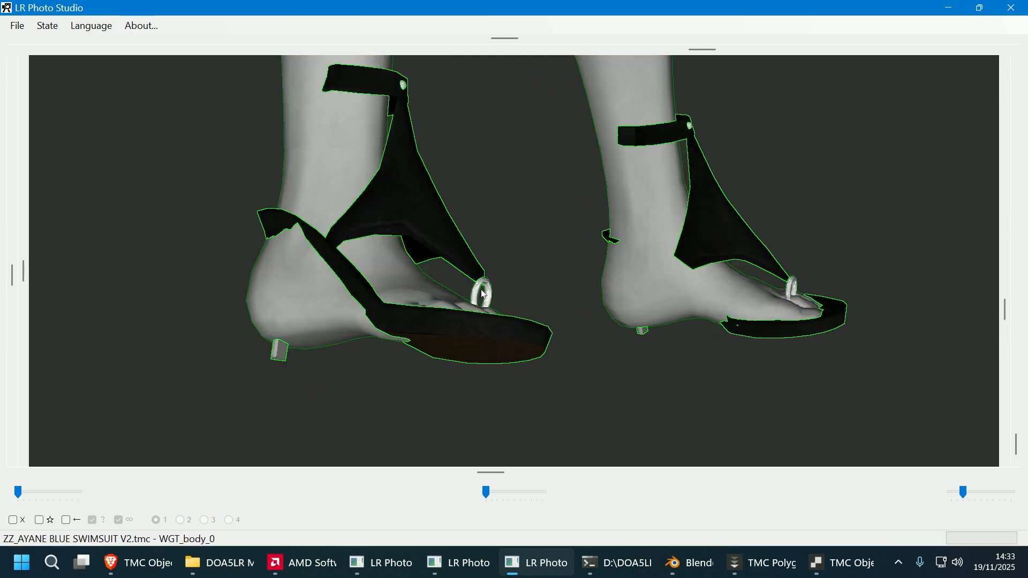
left_click_drag(482, 295, 383, 304)
left_click_drag(308, 307, 159, 303)
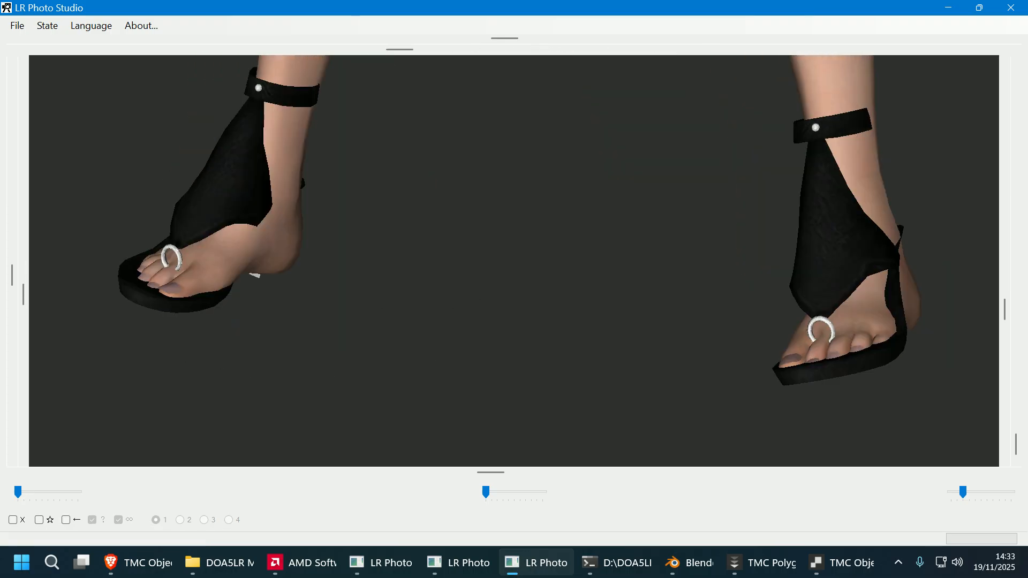
left_click_drag(482, 301, 985, 303)
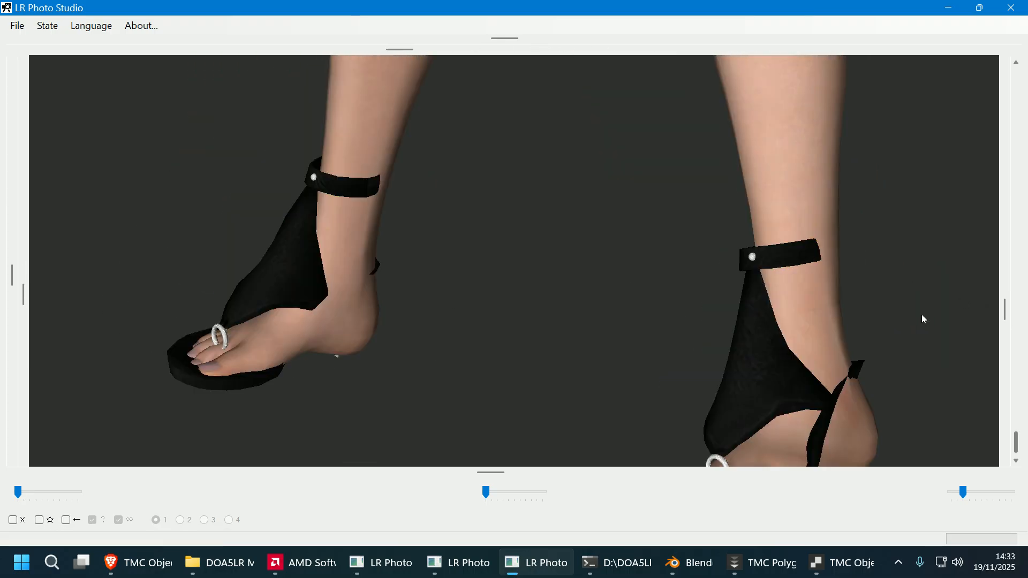
- Examine the soles, heels and straps of both shoes from below, the side and the front, and close this model preview
scroll(923, 319, "up", 3)
mouse_move(923, 319)
left_mouse_down()
mouse_move(923, 298)
mouse_move(924, 323)
left_mouse_up()
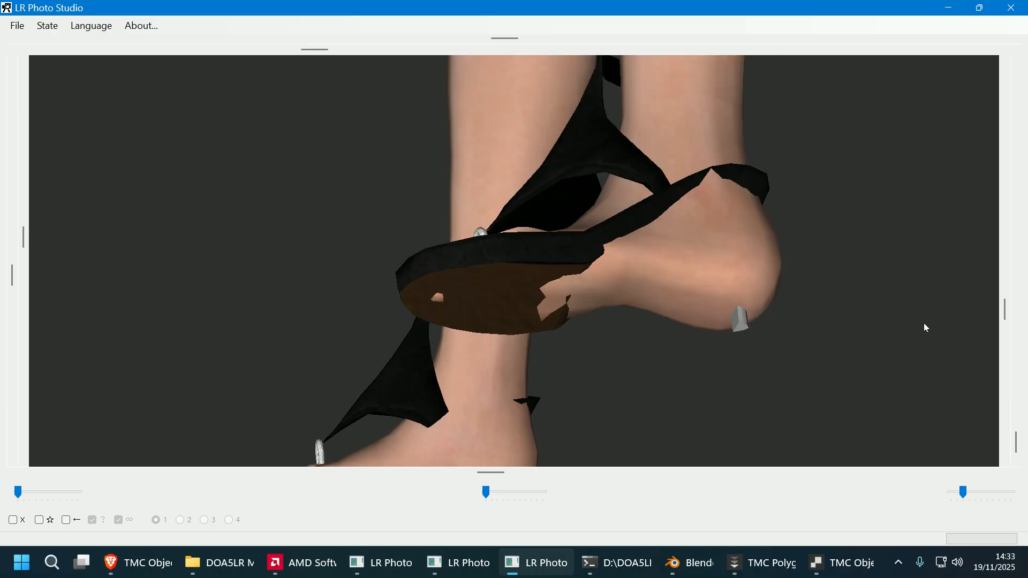
scroll(924, 323, "down", 3)
left_click_drag(603, 272, 771, 333)
left_click_drag(636, 338, 601, 297)
right_click_drag(634, 389, 697, 465)
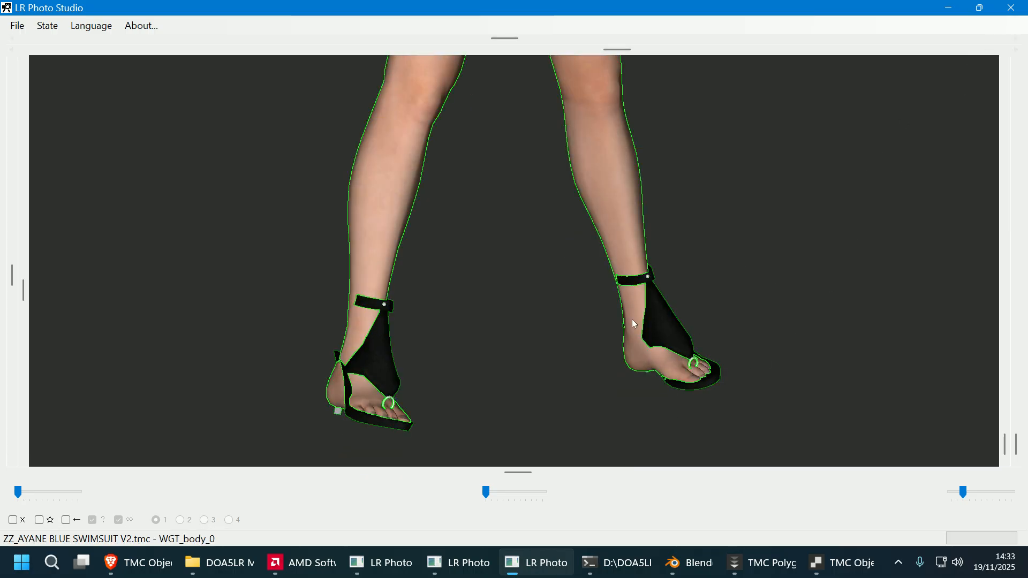
left_click_drag(873, 165, 512, 368)
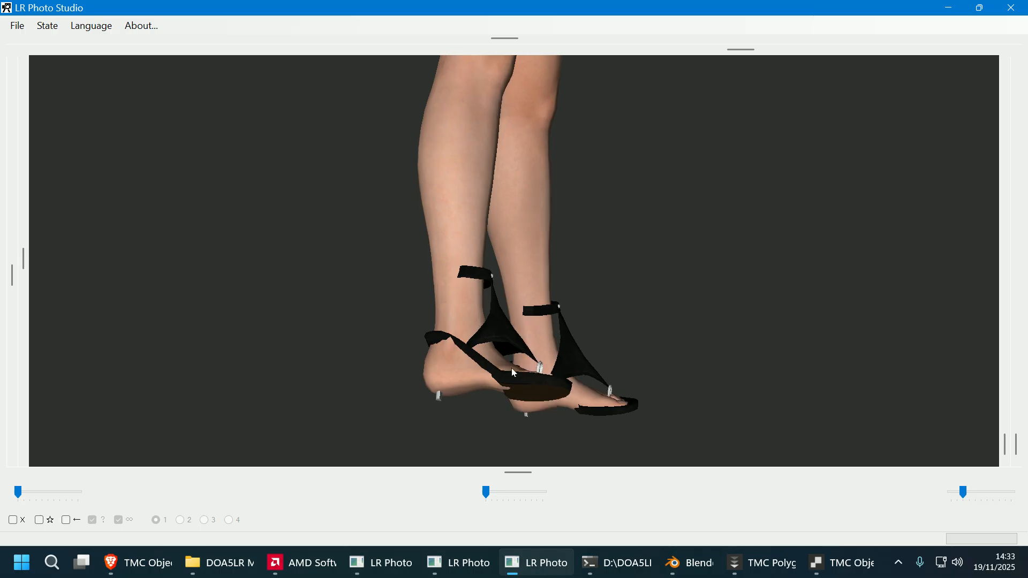
mouse_move(470, 316)
left_mouse_down()
mouse_move(522, 270)
mouse_move(602, 280)
mouse_move(478, 314)
left_mouse_up()
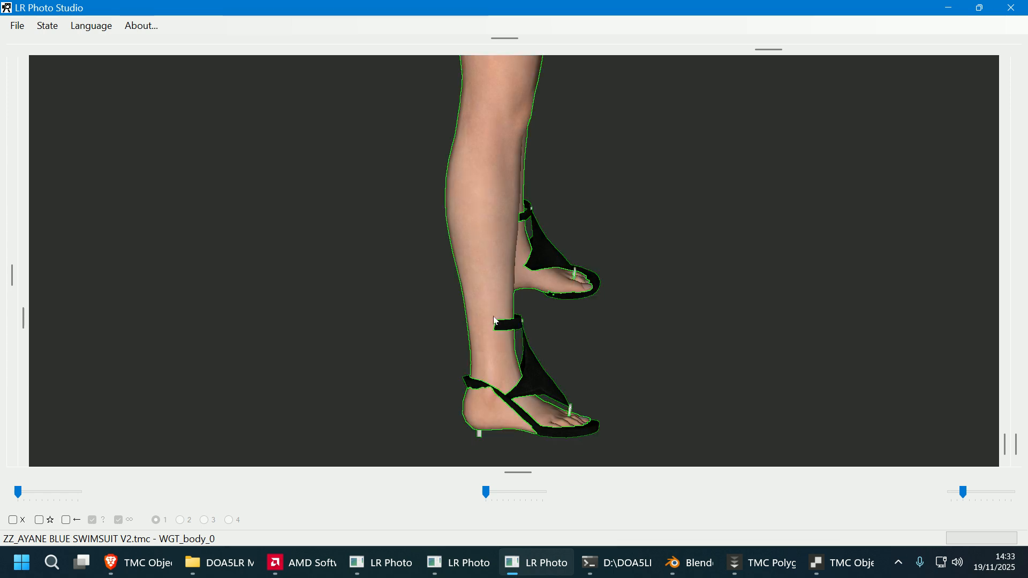
left_click_drag(524, 384, 509, 349)
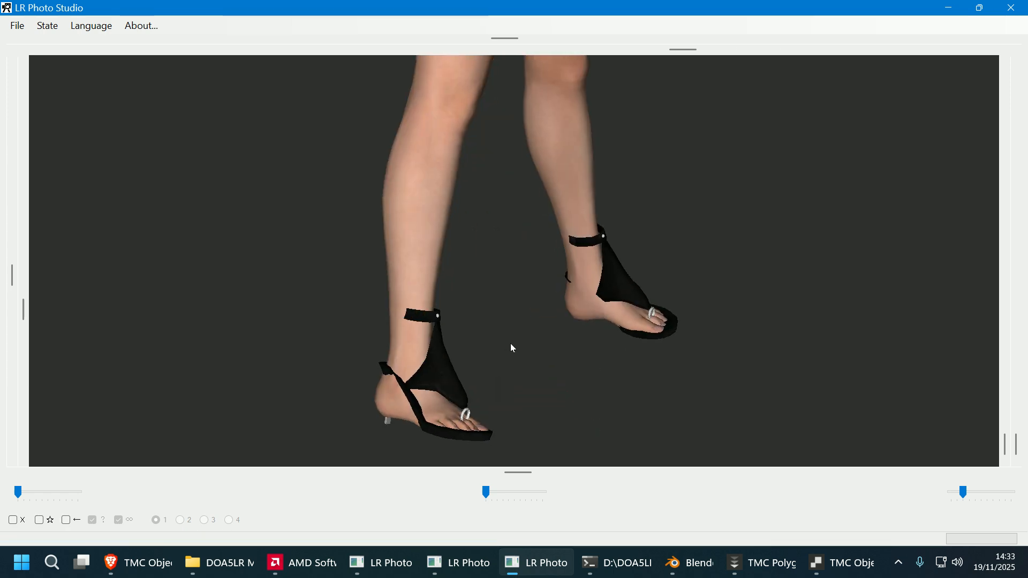
left_click(1024, 10)
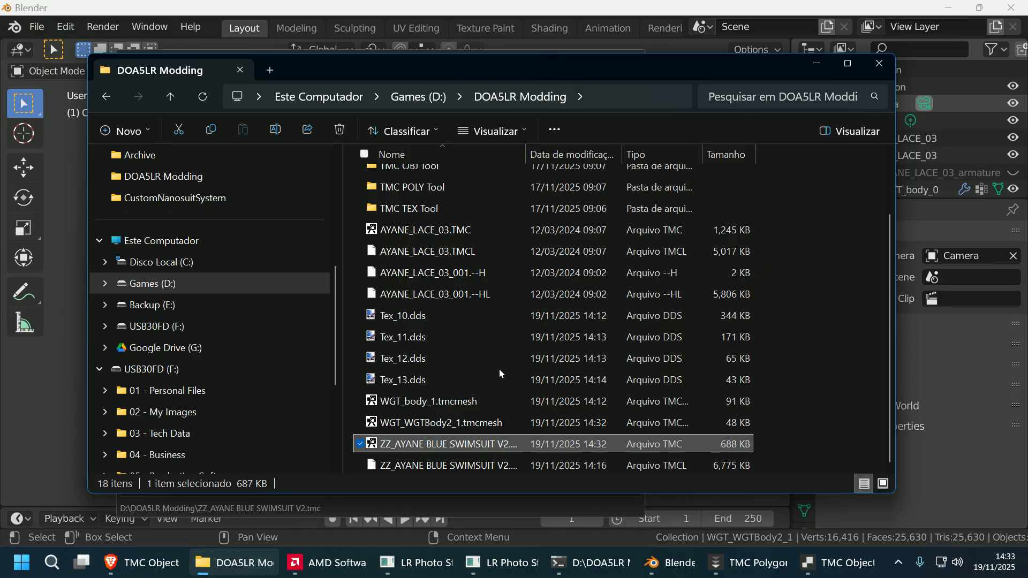
- Delete Tex_10.dds through Tex_13.dds from the DOA5LR Modding folder and select WGT_body_1.tmcmesh and WGT_WGTBody2_1.tmcmesh
left_click(450, 325)
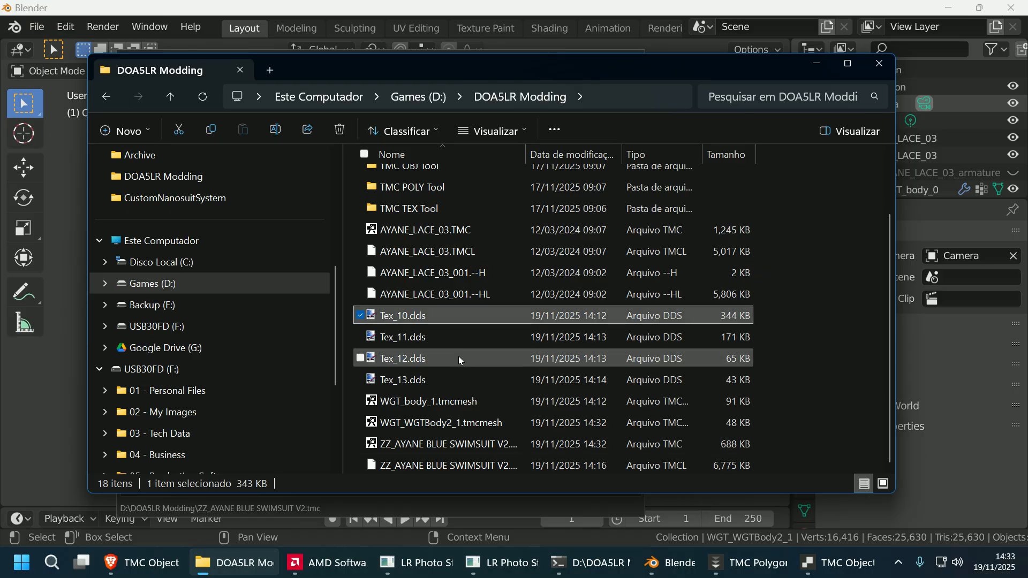
left_click(462, 383, "shift")
key("Delete")
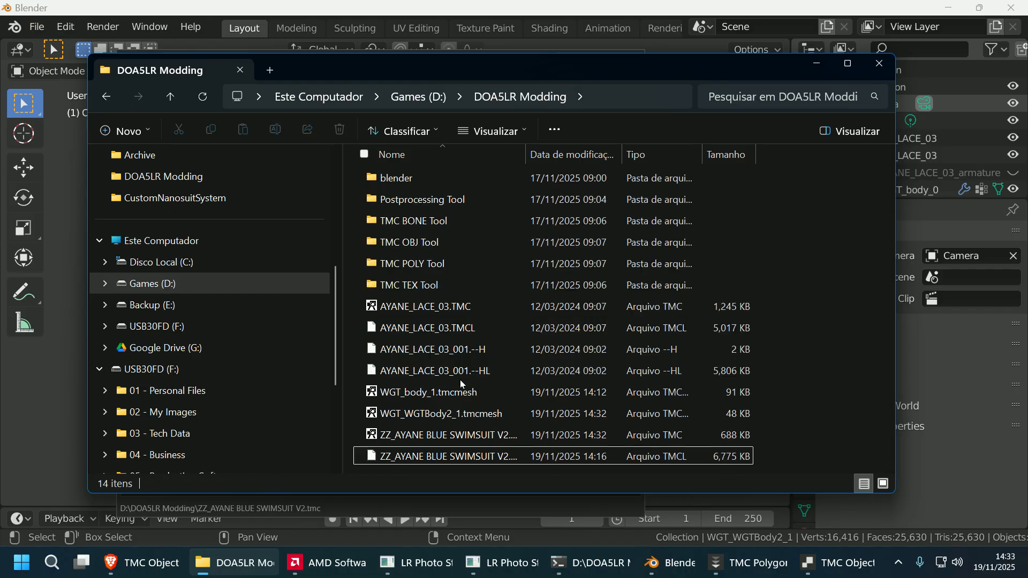
left_click(456, 415, "shift")
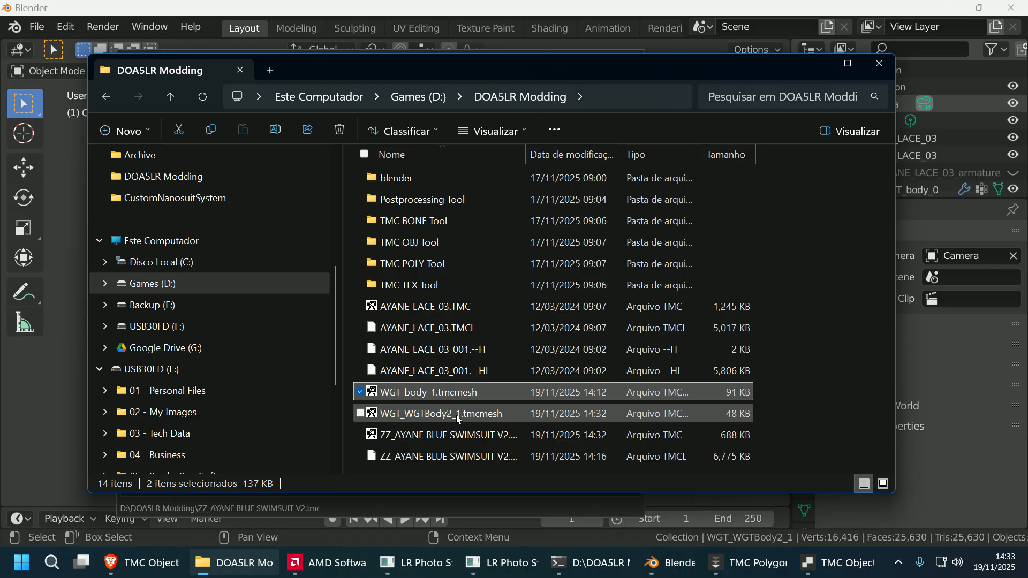
- Delete WGT_body_1.tmcmesh and WGT_WGTBody2_1.tmcmesh from the DOA5LR Modding folder and open AYANE_LACE_03.TMC in LR Photo Studio
key("Delete")
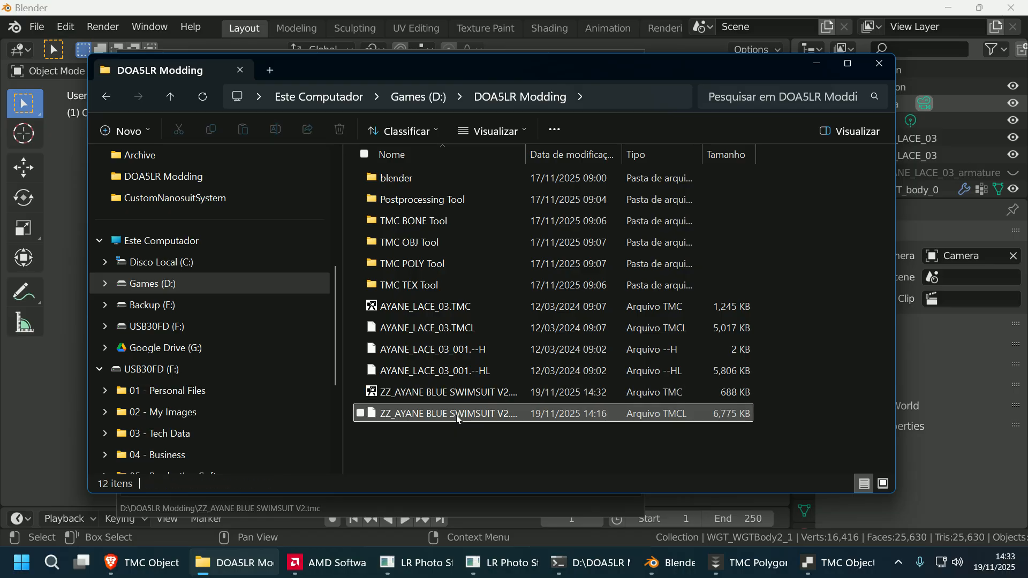
left_click(437, 317)
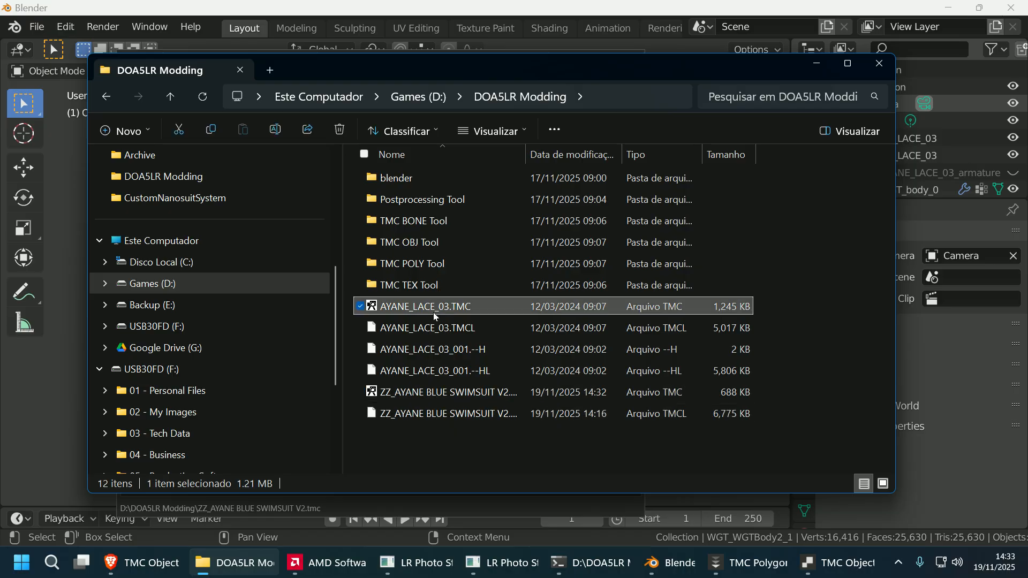
double_click(436, 317)
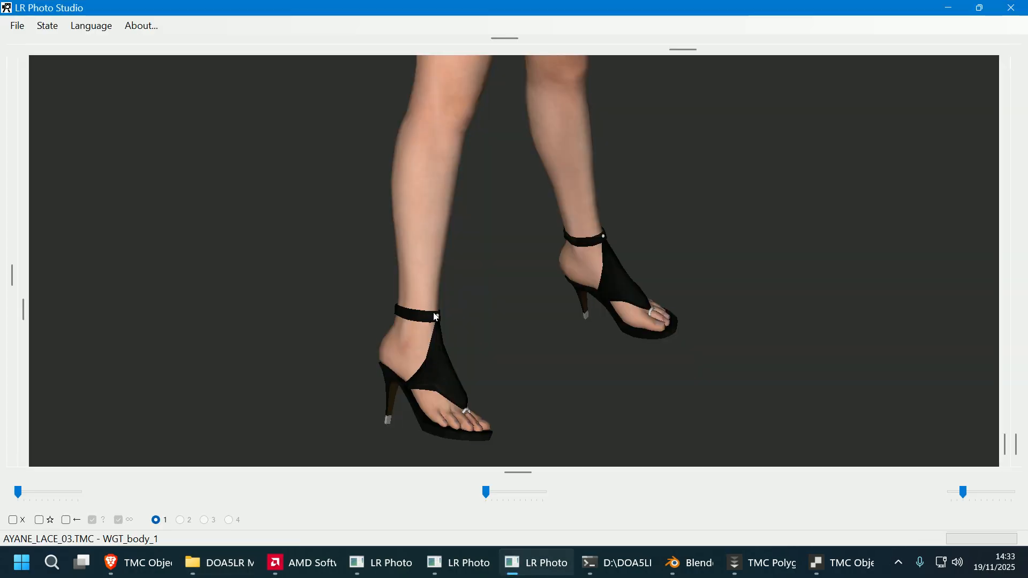
- Extract the leg skin mesh from AYANE_LACE_03.TMC as WGT_body_6.tmcmesh in the DOA5LR Modding folder and close the viewer
right_click(430, 271)
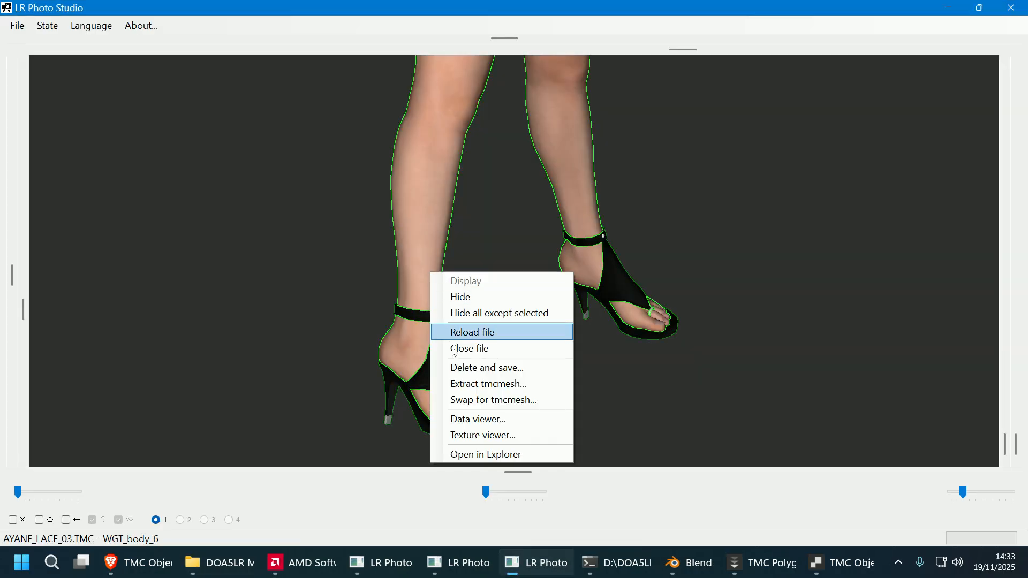
left_click(468, 385)
scroll(354, 186, "down", 1)
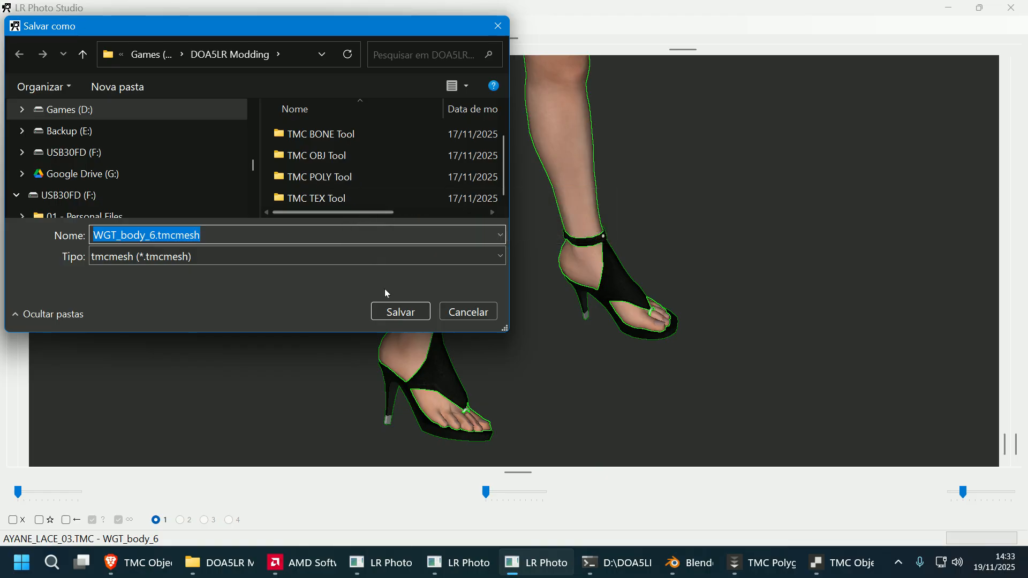
left_click(396, 314)
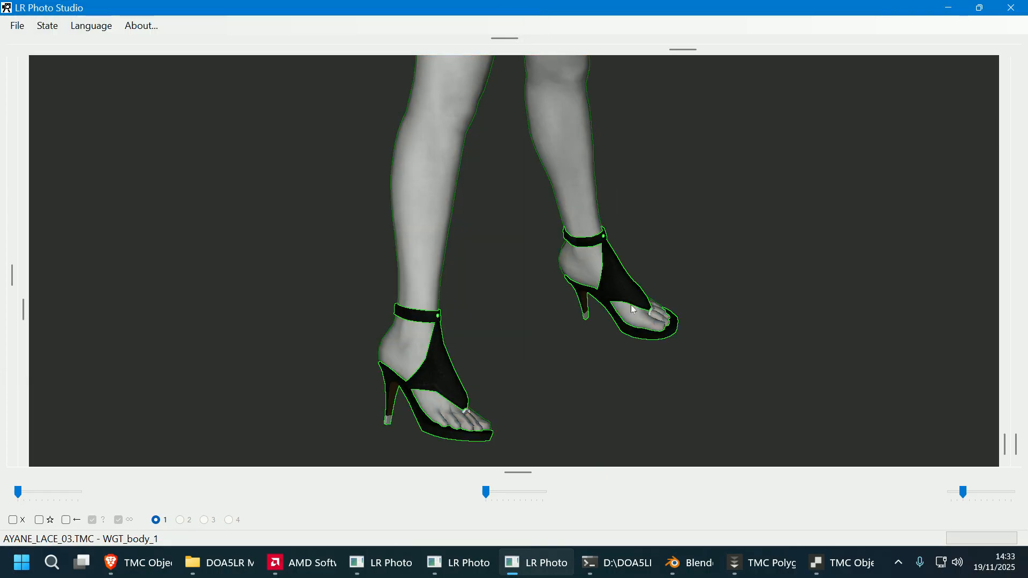
left_click(1012, 8)
- Preview the extracted WGT_body_6.tmcmesh in LR Photo Studio and close the preview
left_click(513, 396)
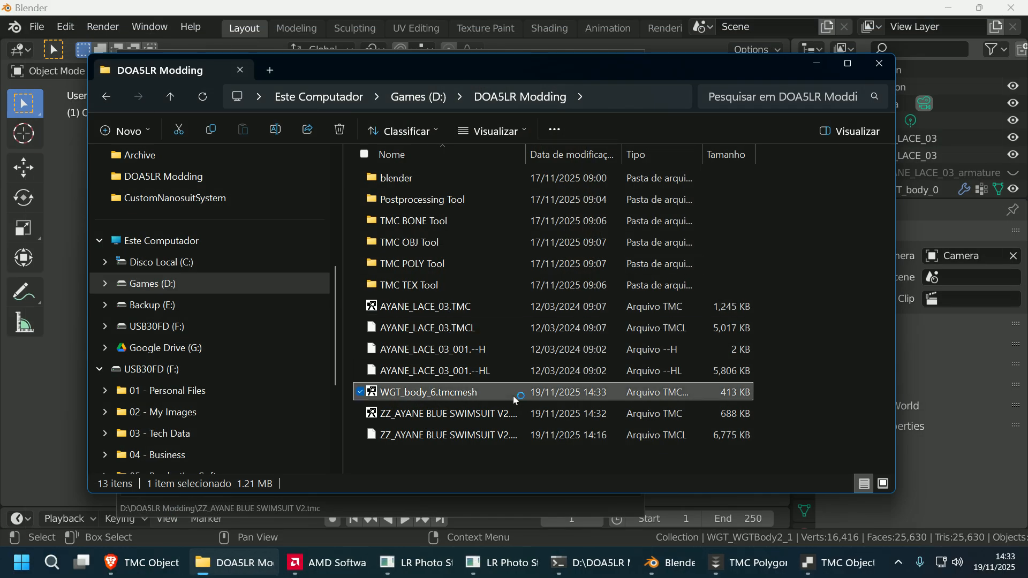
double_click(513, 396)
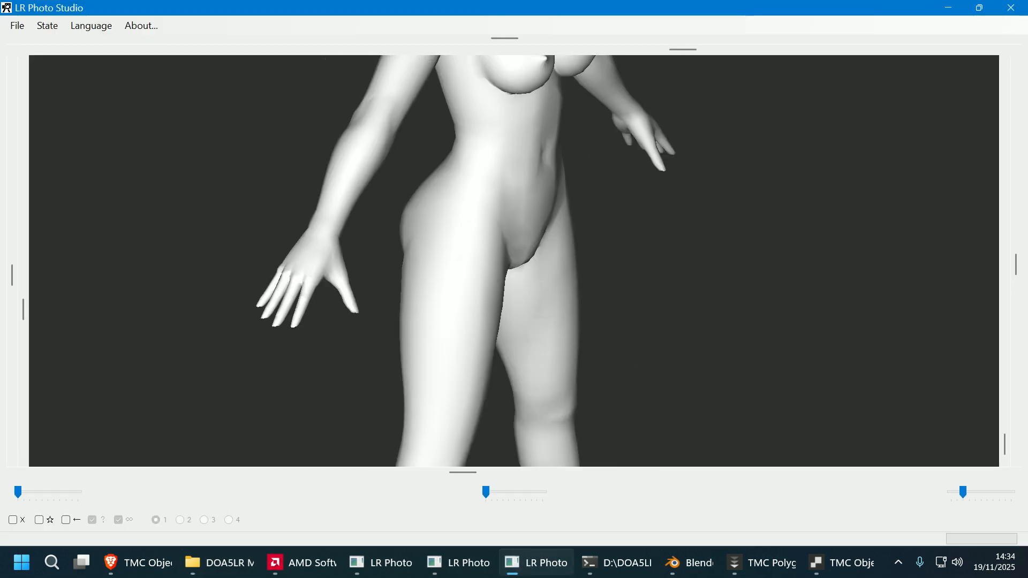
left_click(1015, 8)
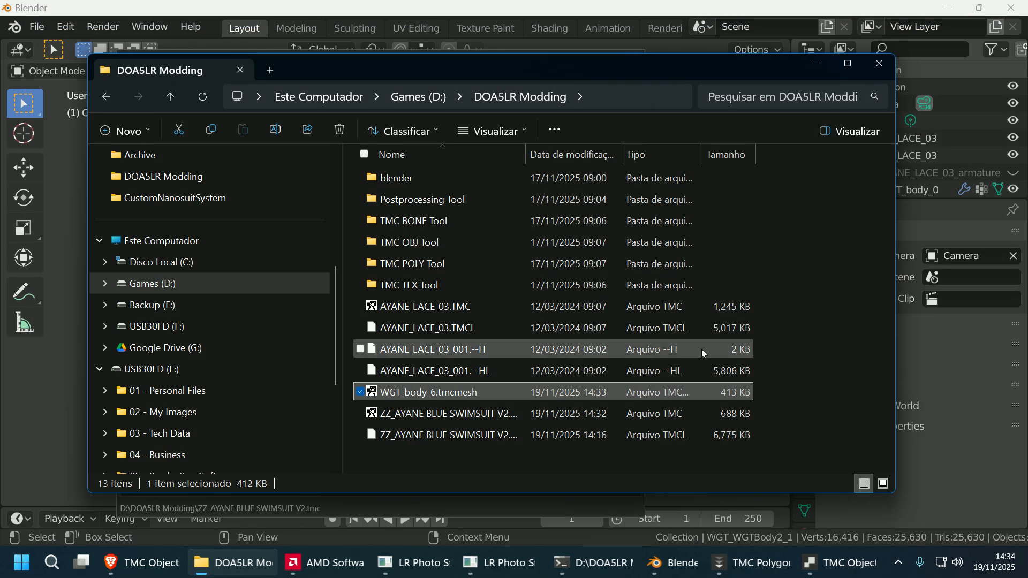
- Close TMC Polygon Insert Tool and TMC Object Tool, declining to reopen the updated ZZ_AYANE BLUE SWIMSUIT V2.tmc
left_click(742, 565)
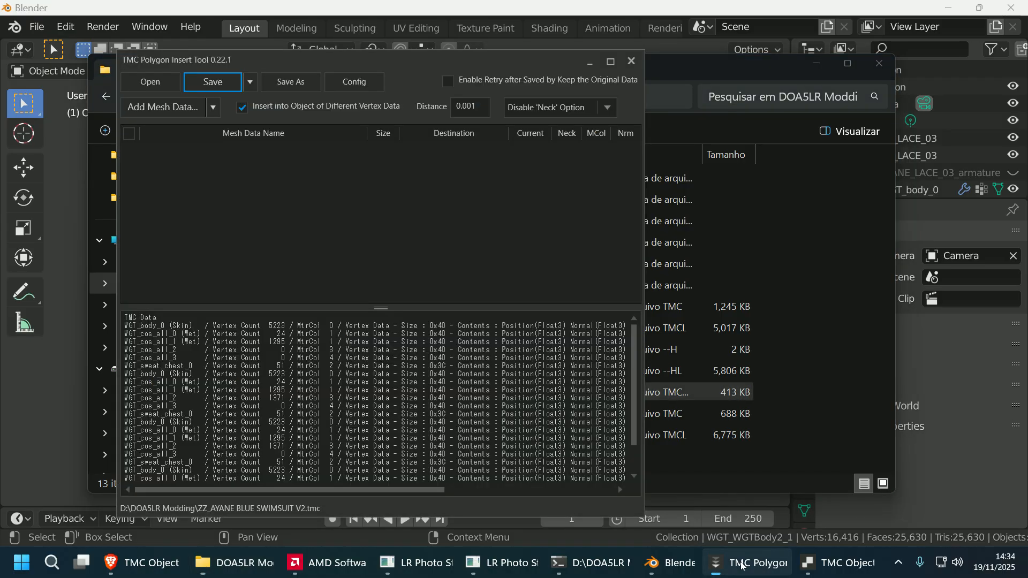
left_click(629, 65)
left_click(803, 571)
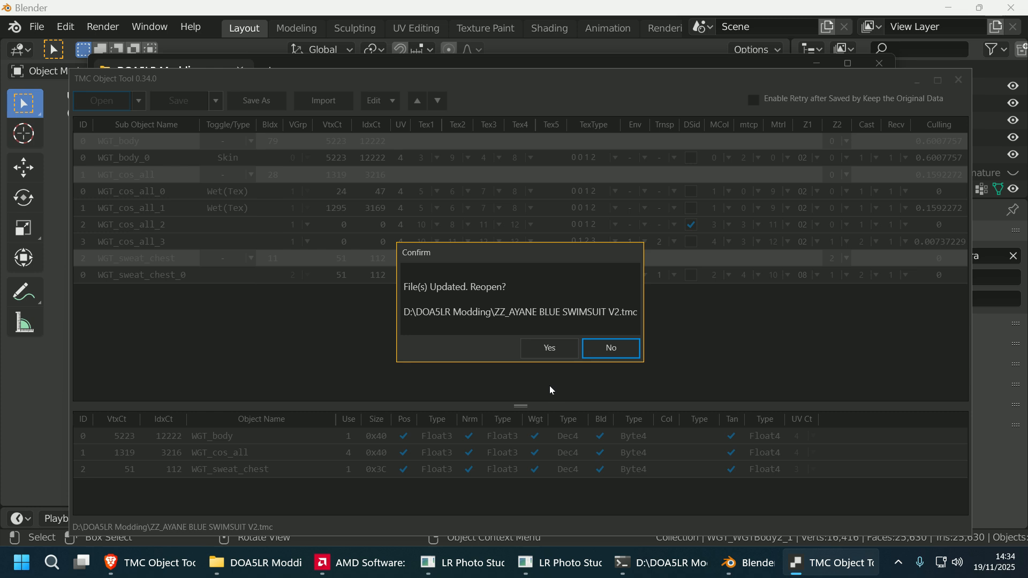
left_click(632, 351)
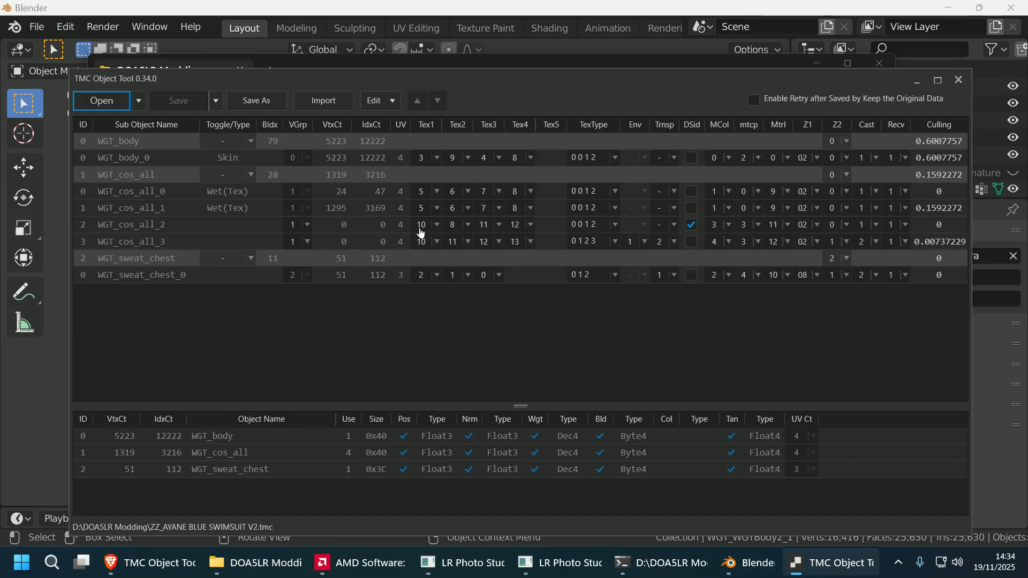
left_click(958, 79)
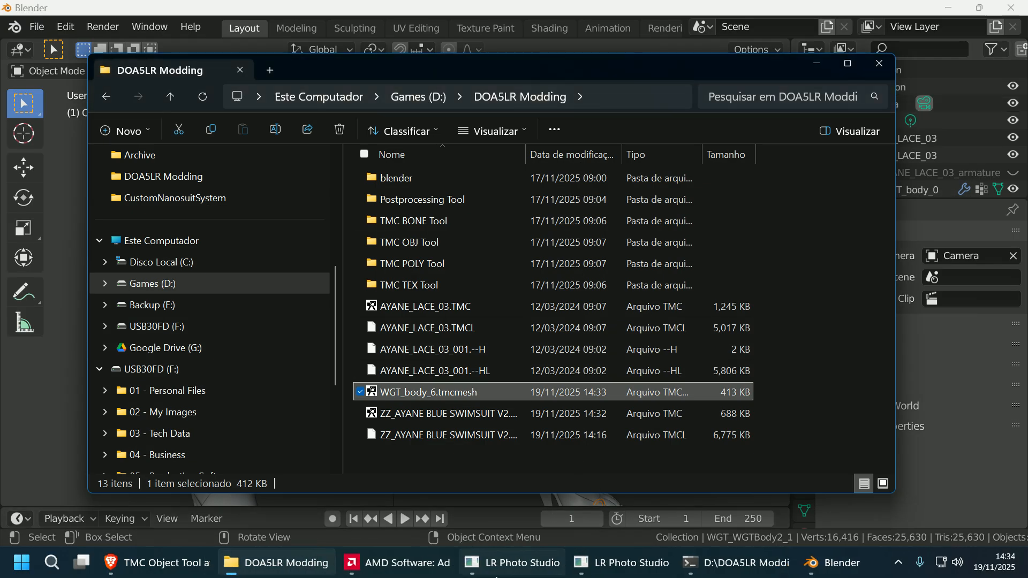
- Close both remaining LR Photo Studio windows
left_click(622, 563)
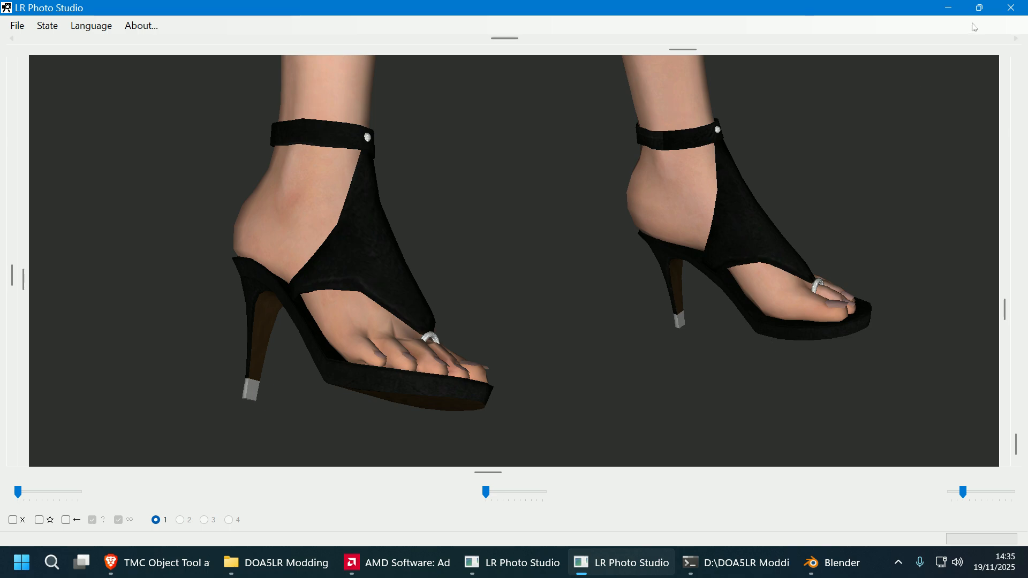
left_click(1013, 8)
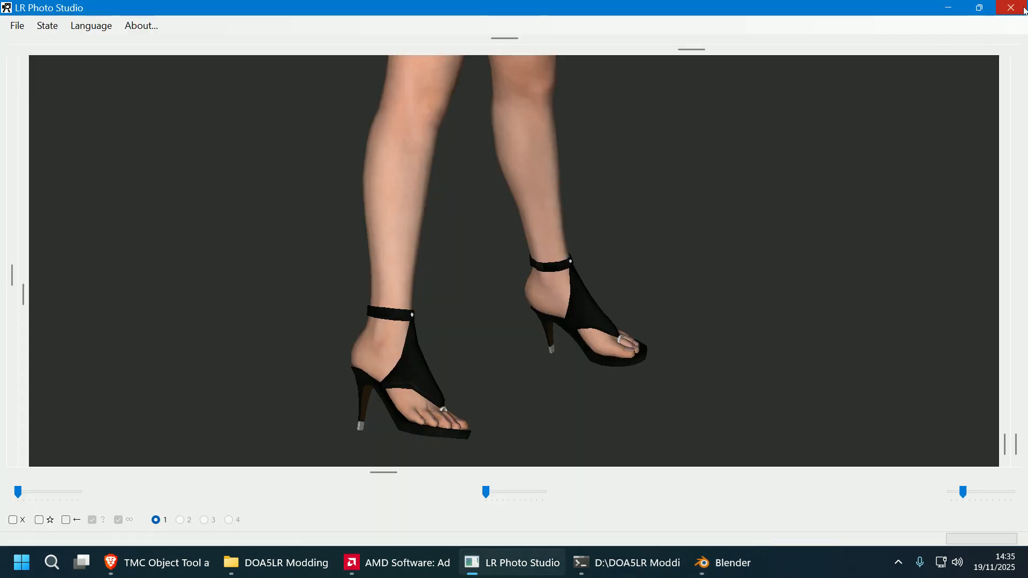
left_click(1012, 8)
- Switch to Blender and replace the current scene with a new file
left_click(616, 562)
scroll(620, 378, "down", 3)
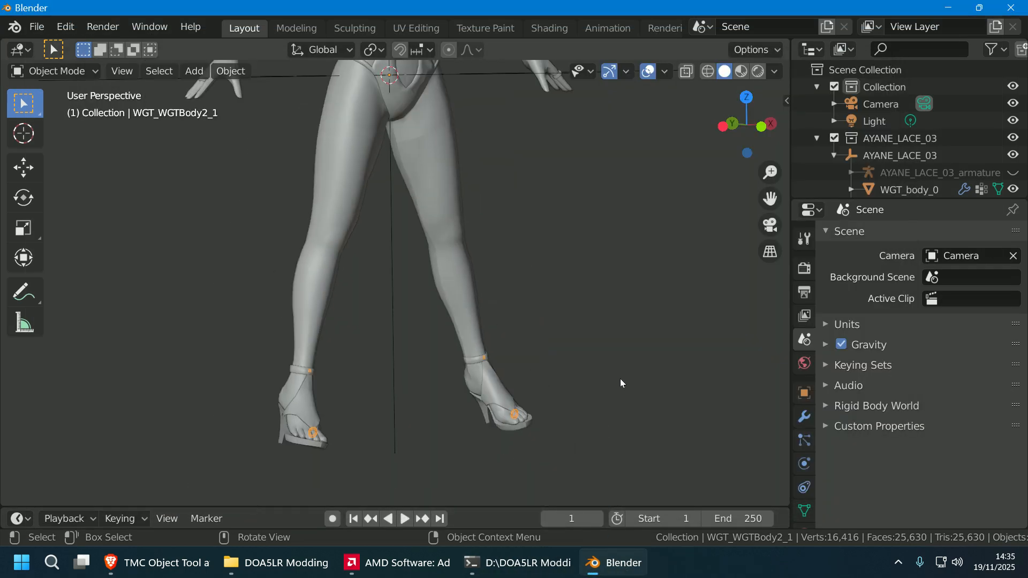
left_click(36, 26)
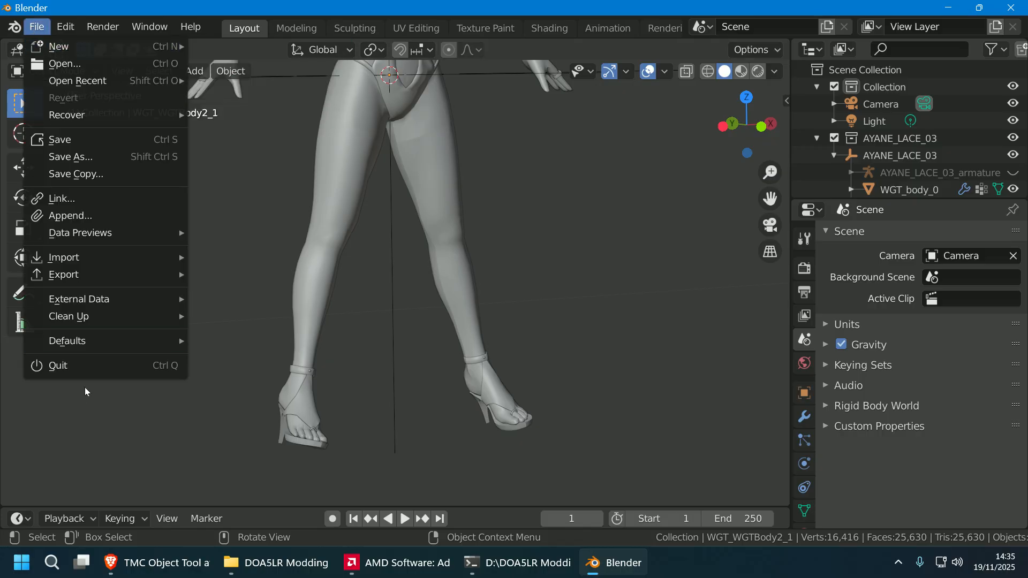
left_click(41, 30)
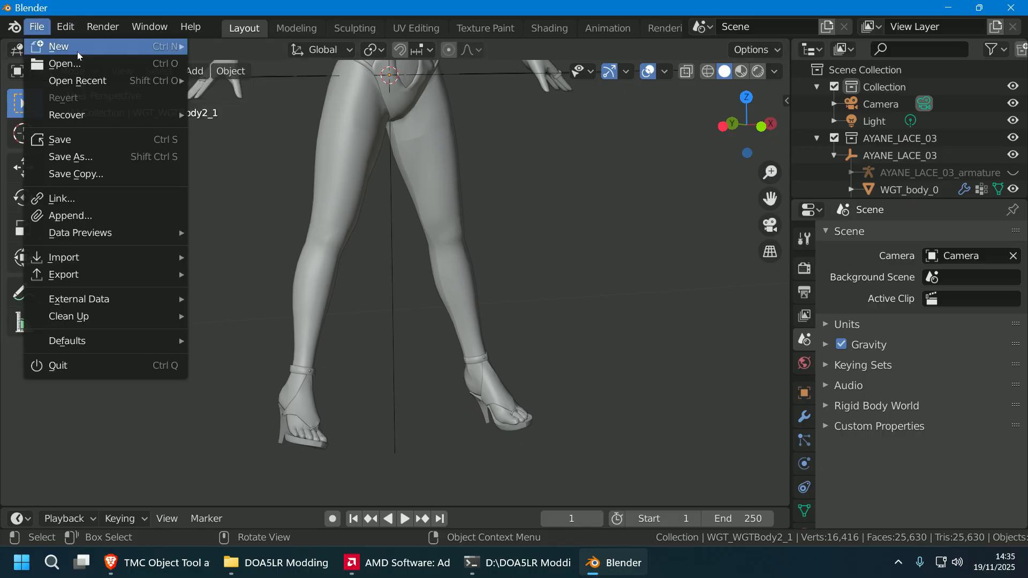
mouse_move(59, 44)
left_click(231, 45)
left_click(535, 310)
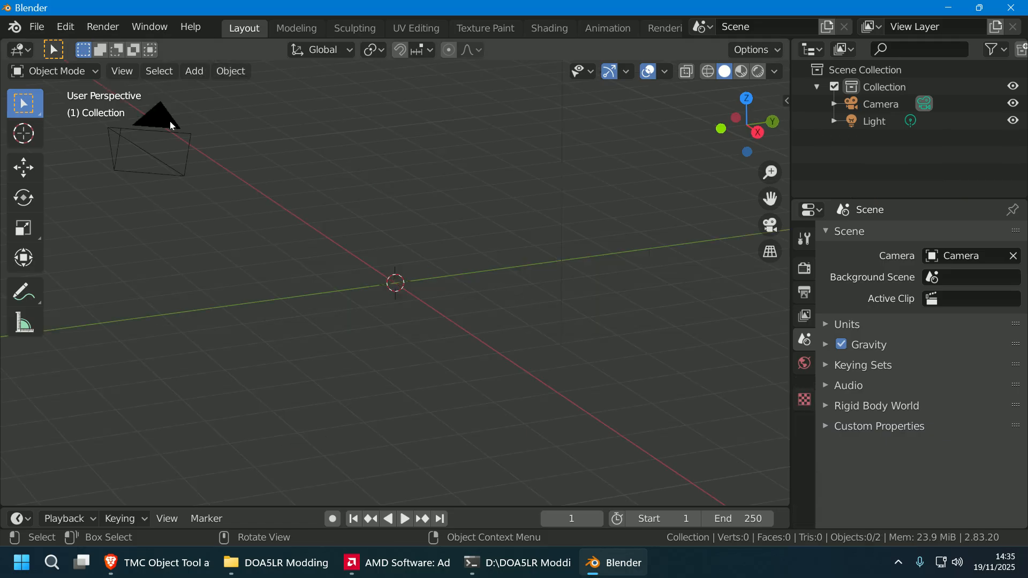
- Import ZZ_AYANE BLUE SWIMSUIT V2.tmc from the DOA5LR Modding folder as a TMC(PC) model
left_click(37, 27)
mouse_move(90, 260)
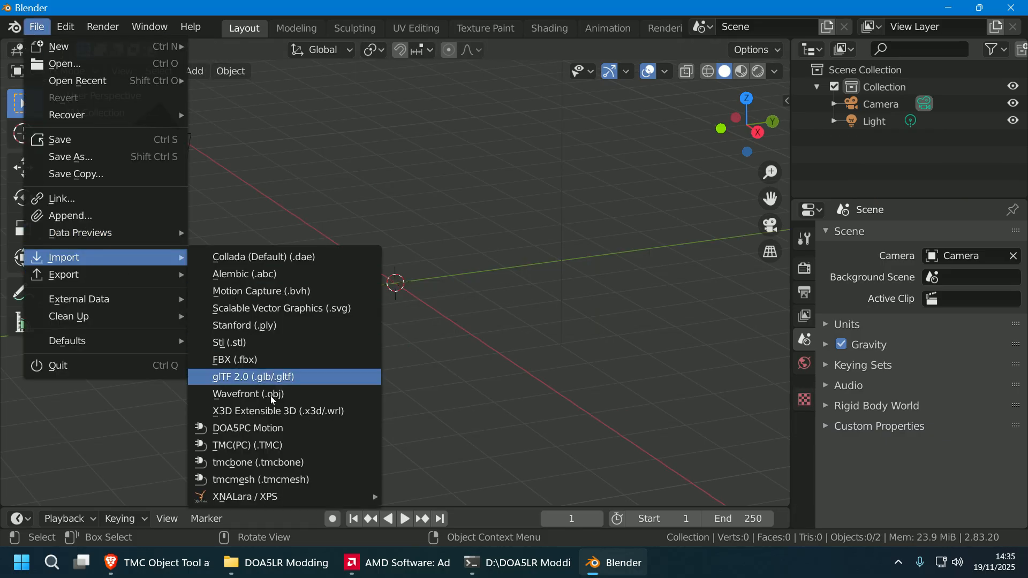
left_click(282, 446)
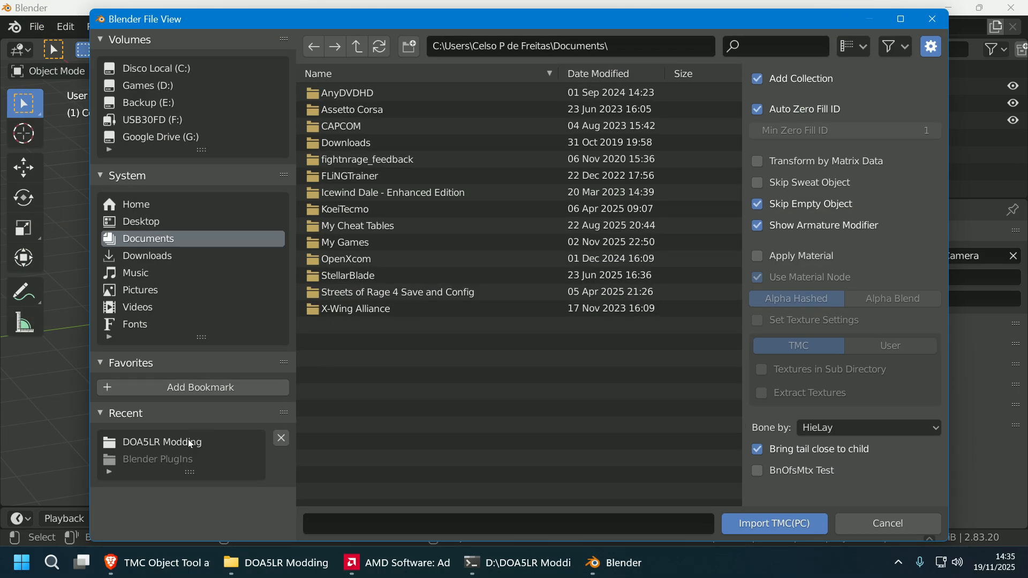
left_click(211, 442)
left_click(378, 210)
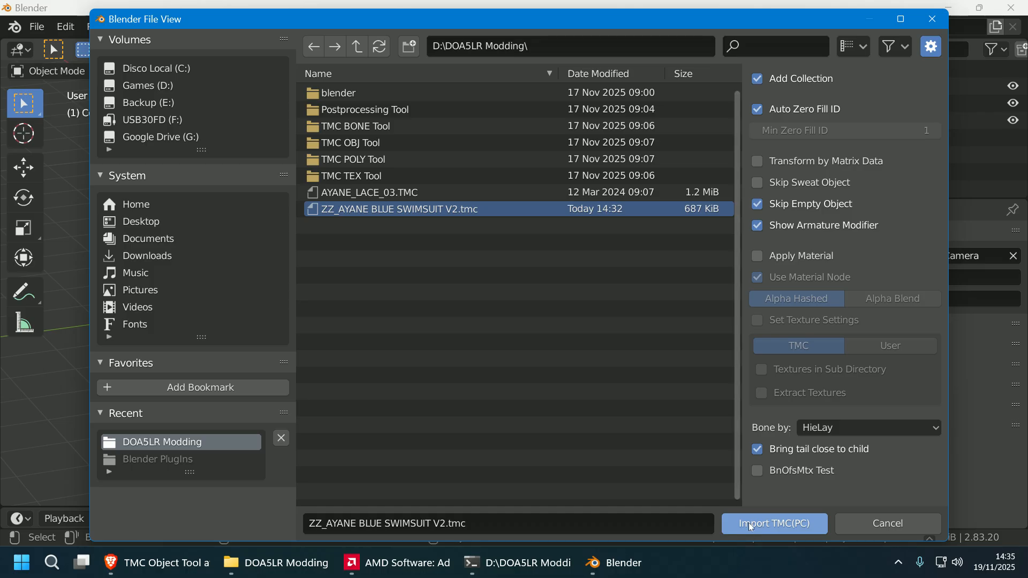
left_click(742, 526)
scroll(478, 270, "up", 4)
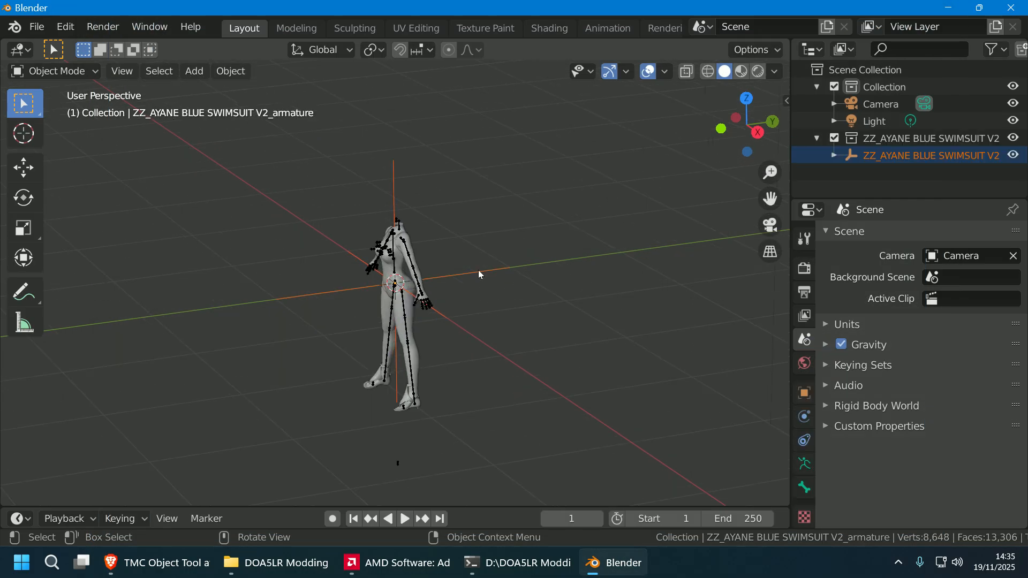
- Expand the imported swimsuit model's hierarchy and enlarge the Outliner to show all its child objects
left_click(834, 155)
scroll(1013, 188, "down", 5)
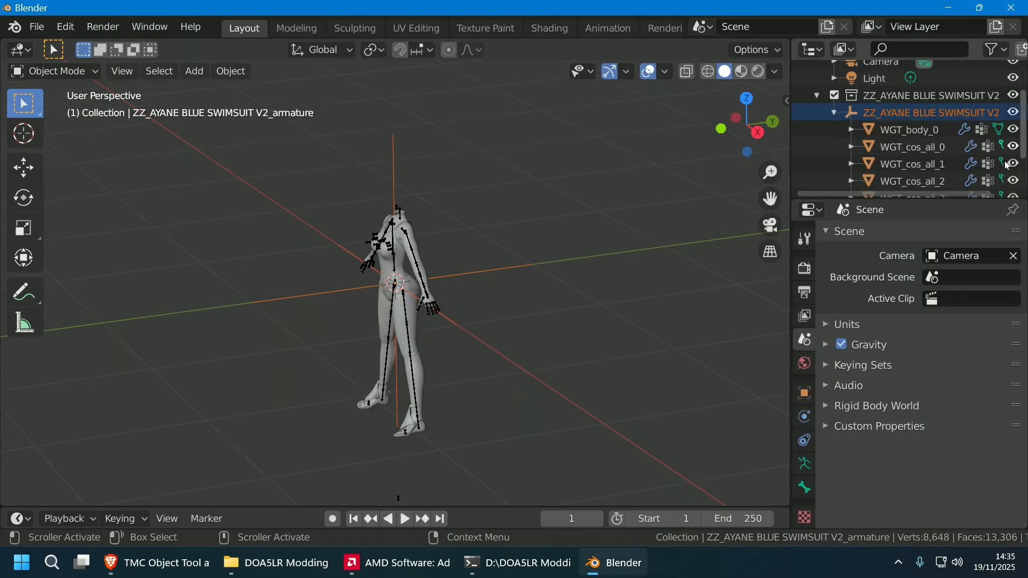
scroll(1012, 143, "up", 1)
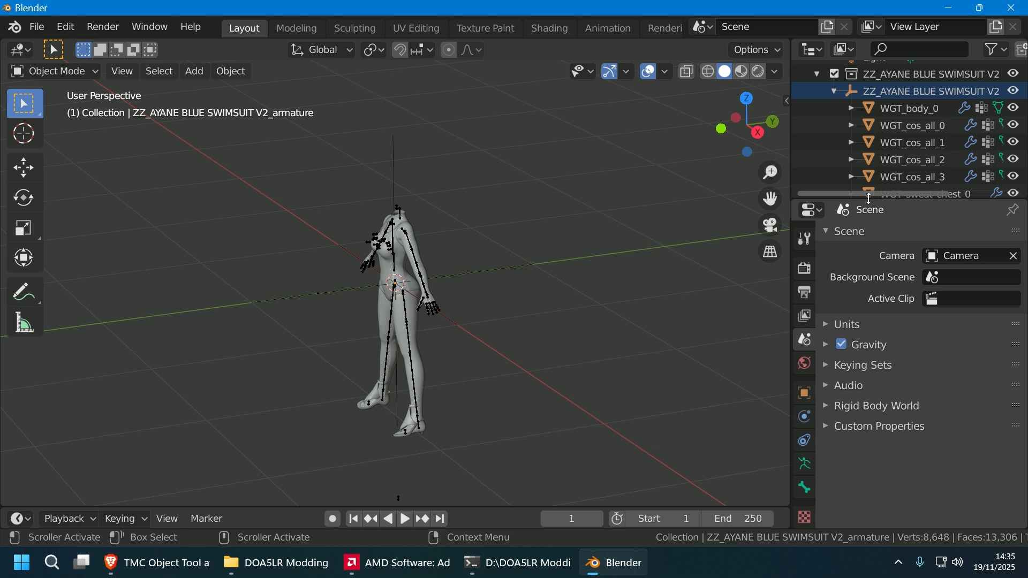
left_click_drag(869, 202, 870, 377)
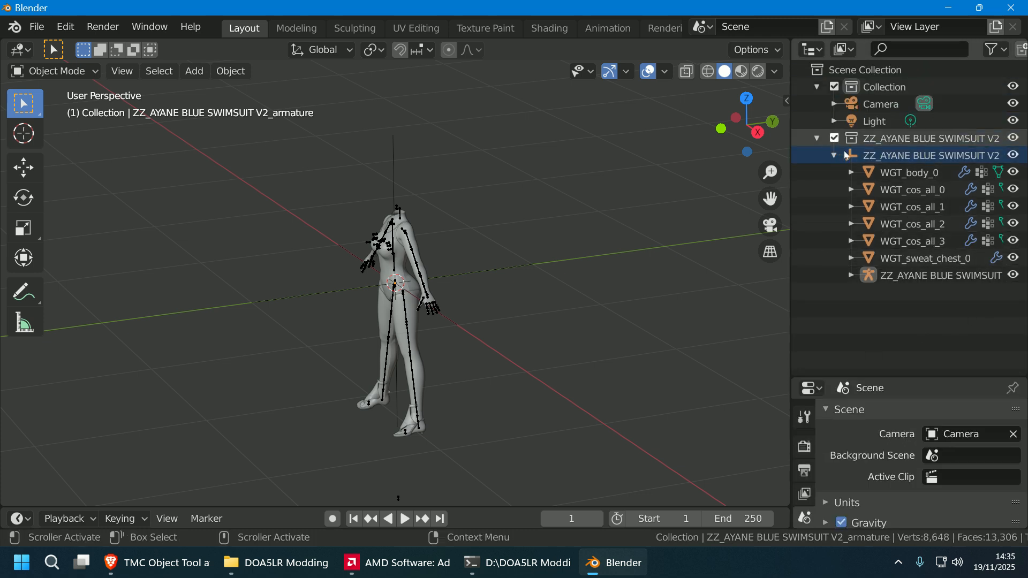
- Hide the armature of the ZZ_AYANE BLUE SWIMSUIT V2 model, keeping its meshes visible
left_click(1016, 139)
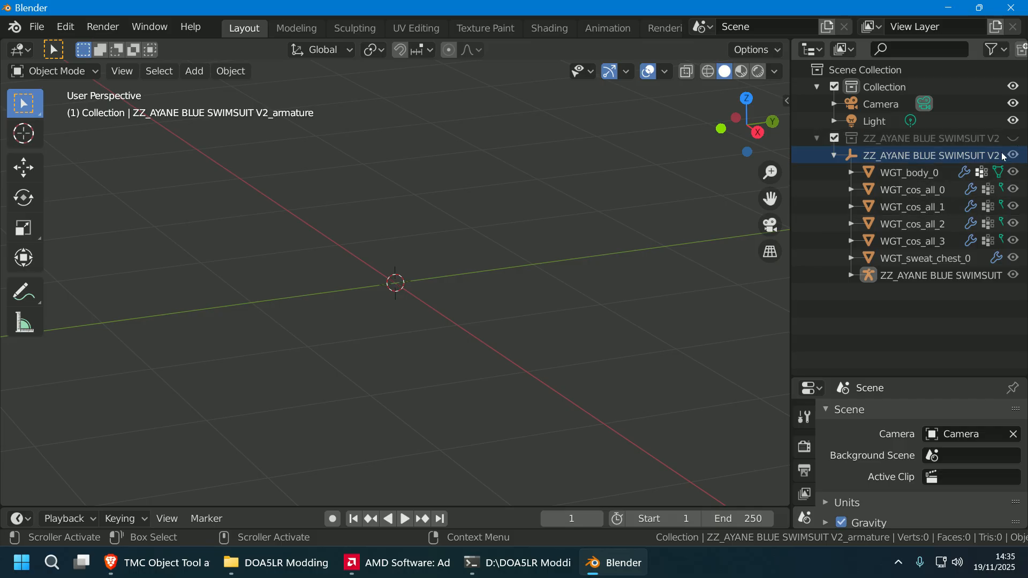
left_click(1016, 139)
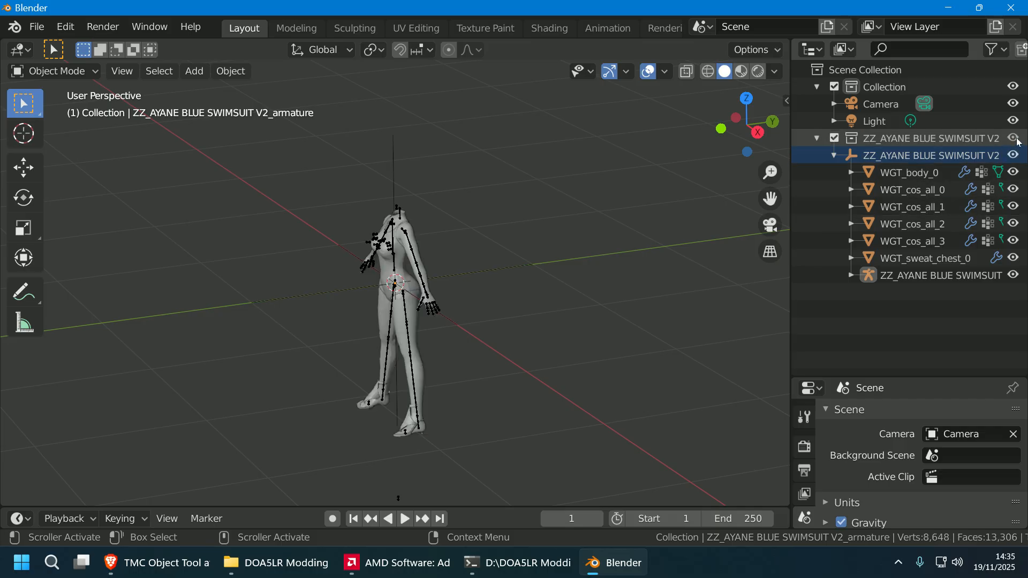
left_click(835, 155)
left_click(835, 155)
left_click(847, 278)
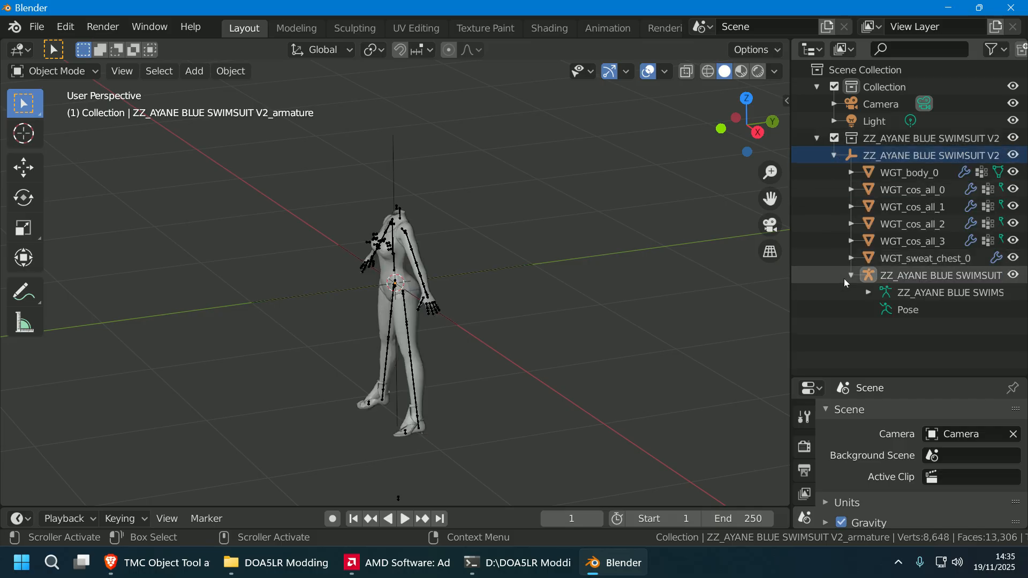
left_click(847, 279)
left_click(1015, 277)
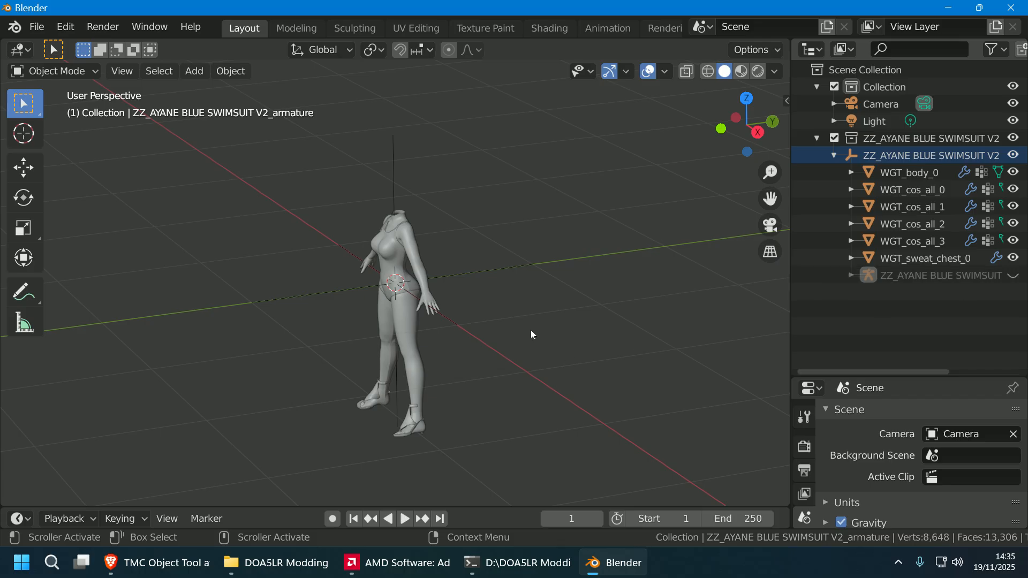
- Import the WGT_body_6.tmcmesh file from the DOA5LR Modding folder into the scene with Apply Material enabled
middle_click_drag(531, 330, 547, 288)
scroll(466, 293, "up", 3)
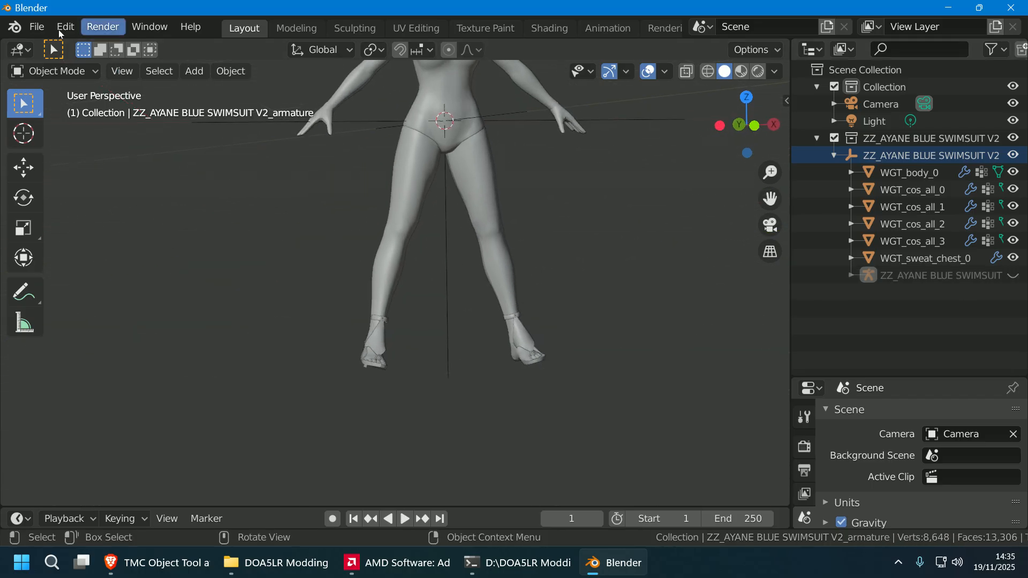
left_click(37, 27)
mouse_move(96, 258)
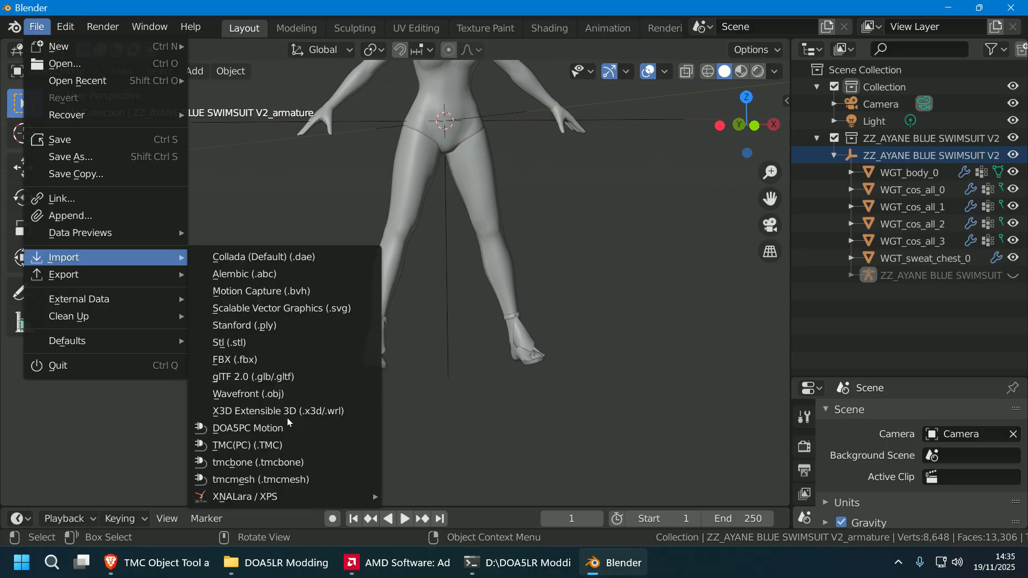
left_click(313, 481)
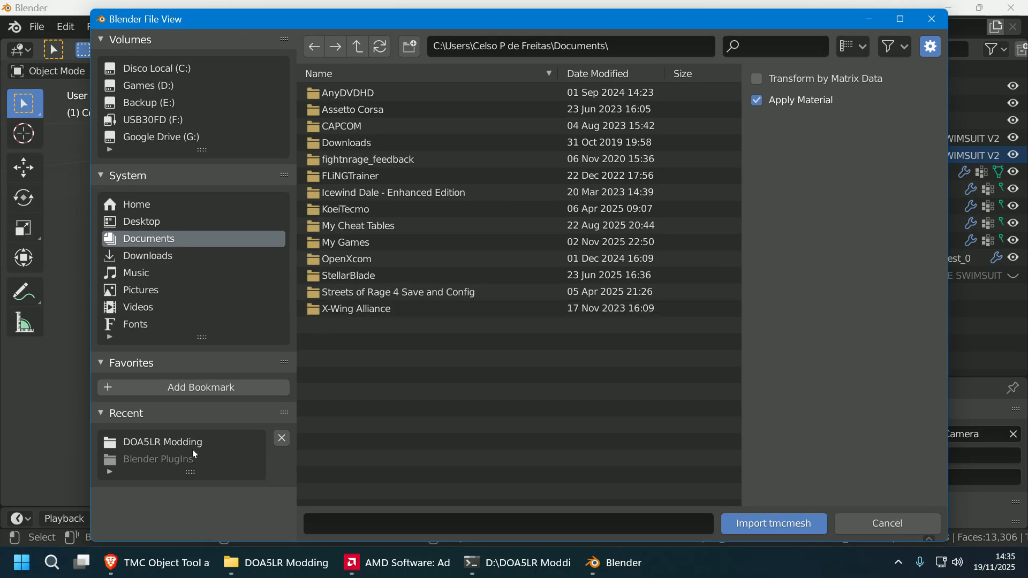
left_click(193, 444)
left_click(383, 194)
left_click(791, 525)
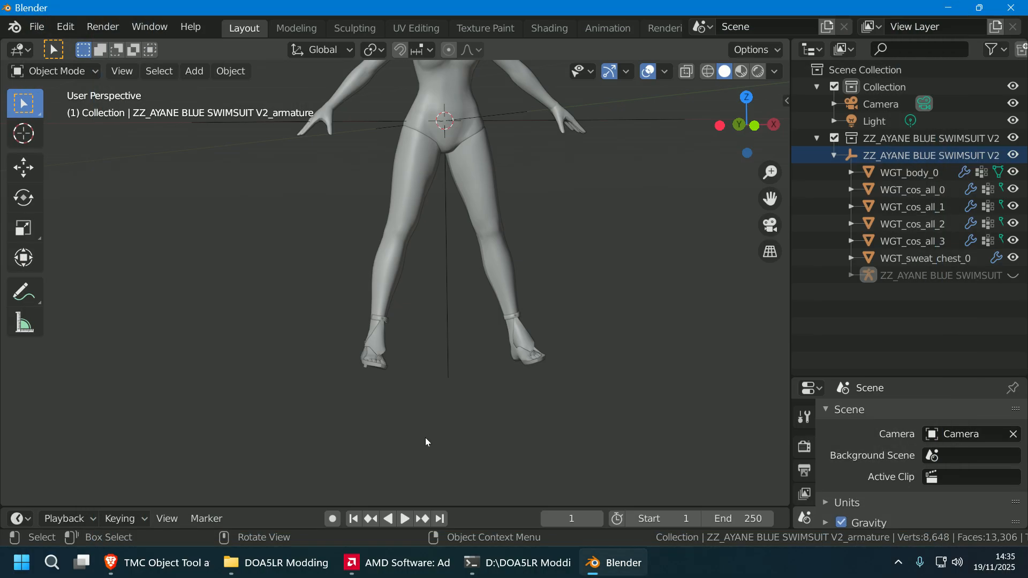
middle_click_drag(535, 389, 593, 402)
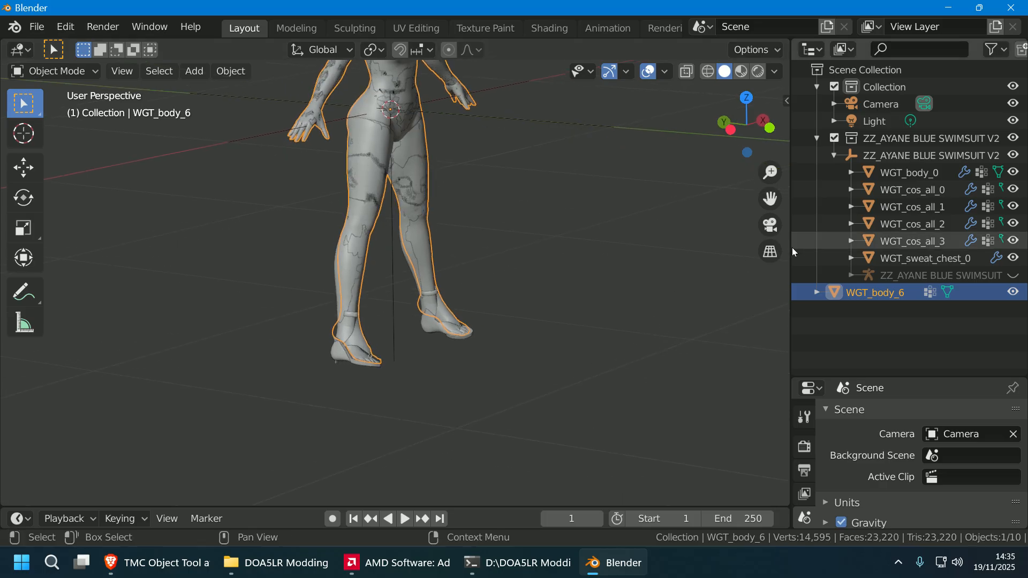
- Enlarge the Properties editor, expand the WGT_body_6 material's Viewport Display settings and set the color to blue
left_click_drag(790, 249, 771, 251)
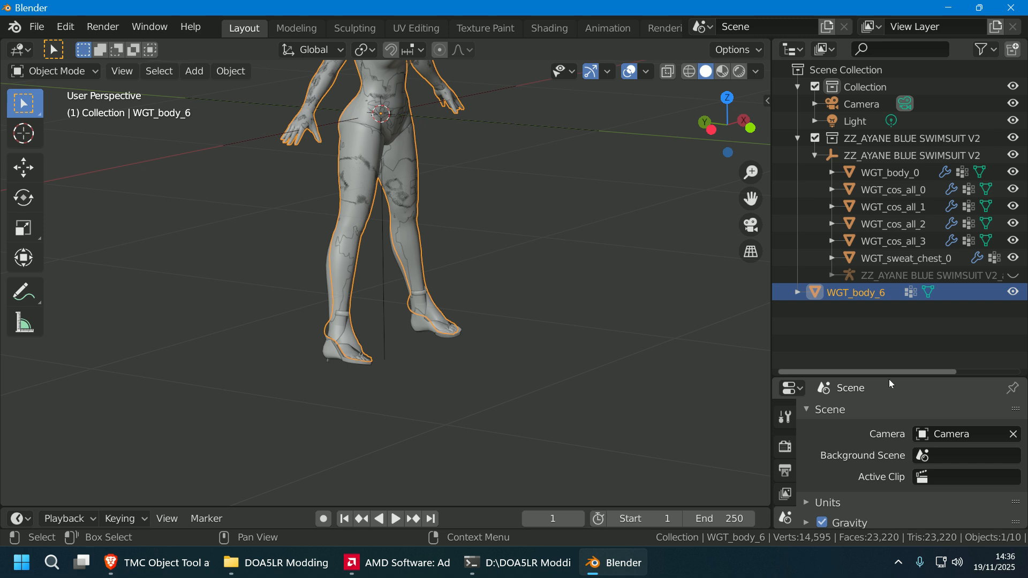
left_click_drag(892, 382, 905, 320)
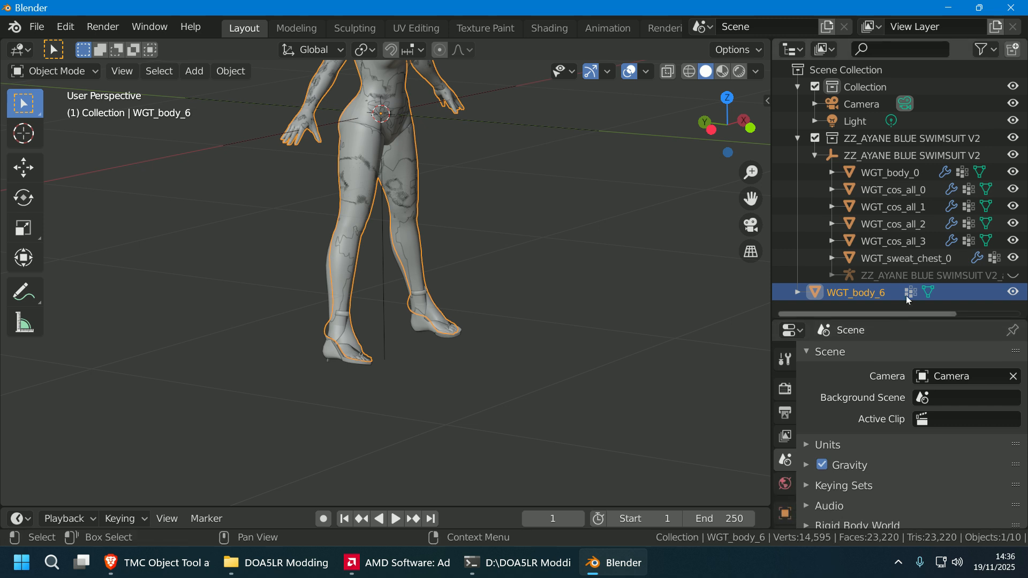
scroll(777, 442, "down", 5)
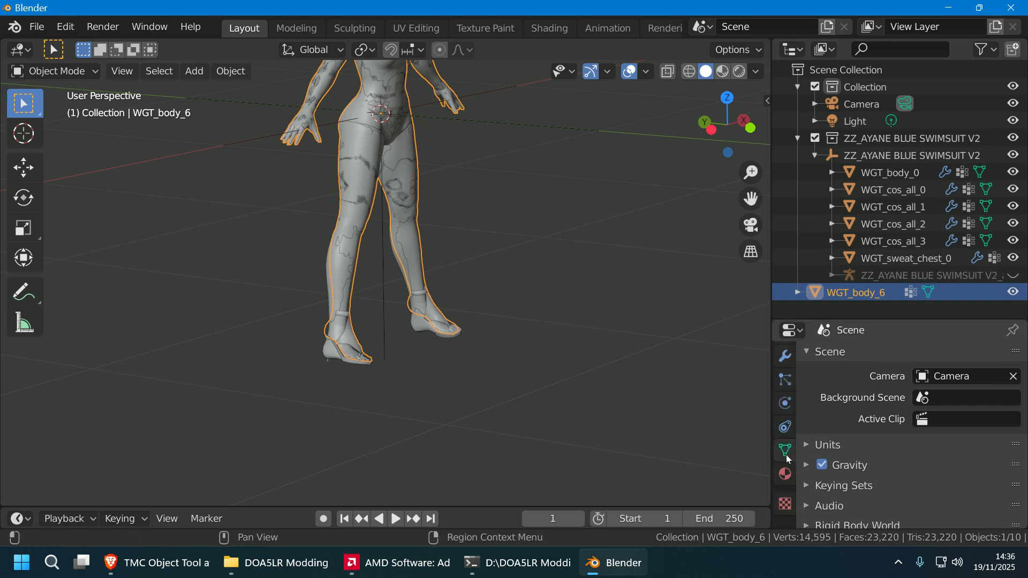
left_click(788, 472)
scroll(892, 475, "down", 10)
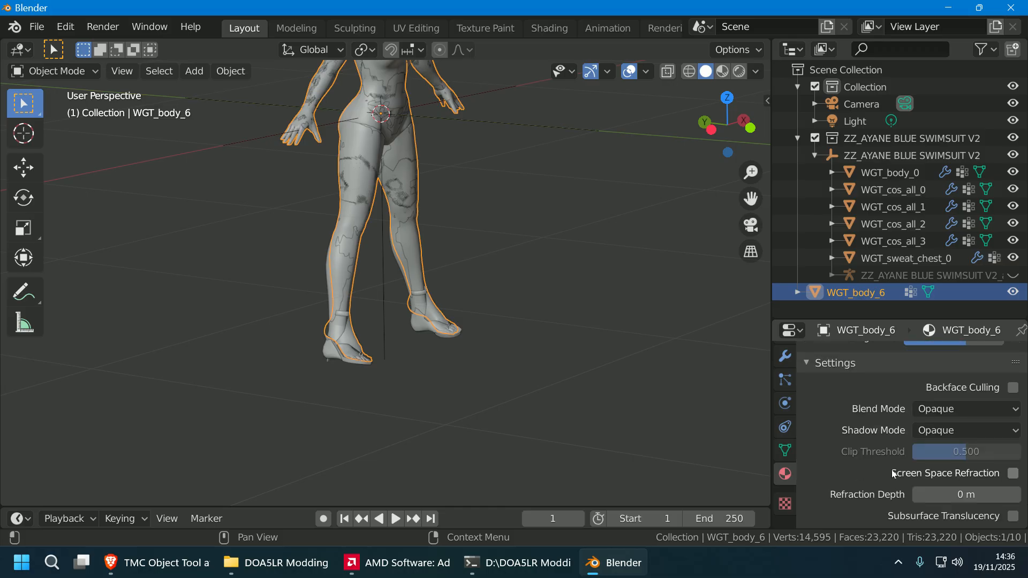
left_click(898, 500)
scroll(909, 472, "down", 3)
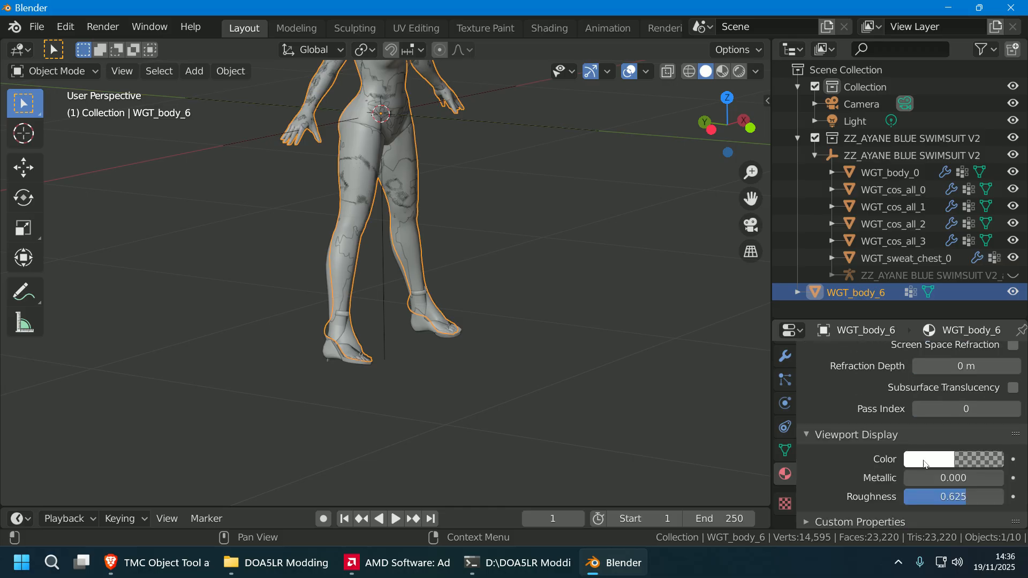
left_click(930, 461)
left_click(943, 229)
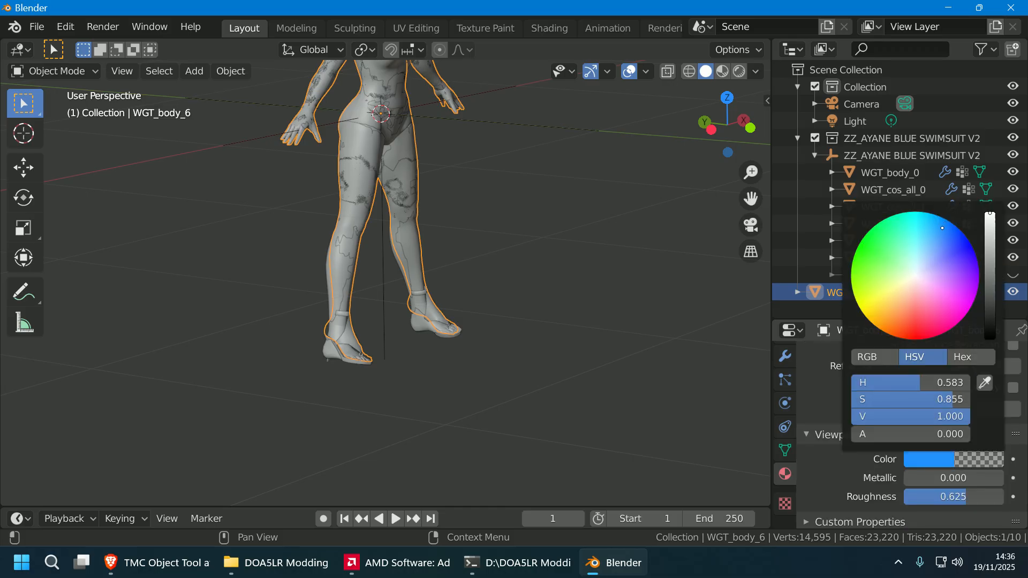
mouse_move(912, 385)
left_mouse_down()
mouse_move(962, 385)
mouse_move(932, 384)
left_mouse_up()
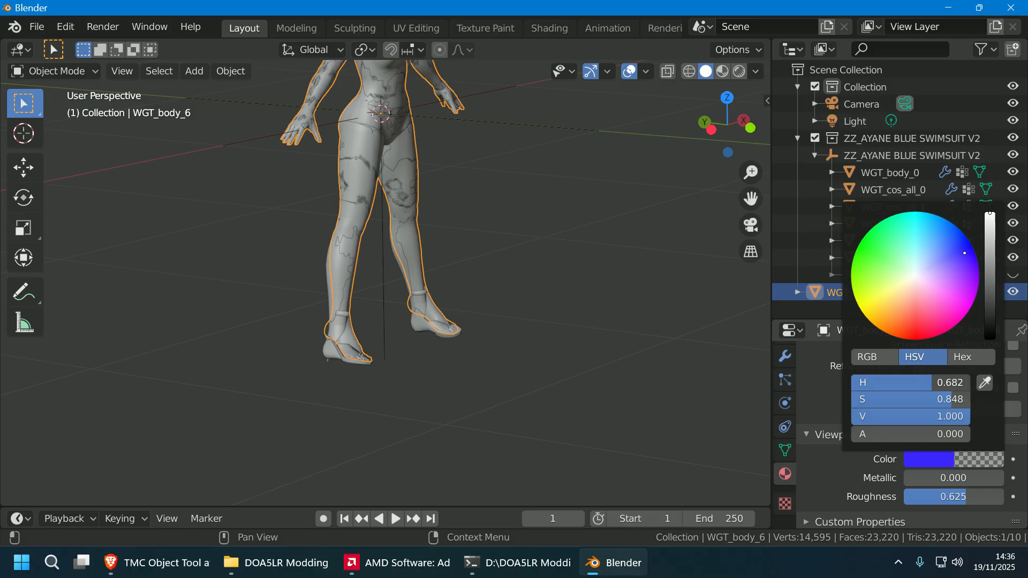
left_click_drag(954, 246, 960, 237)
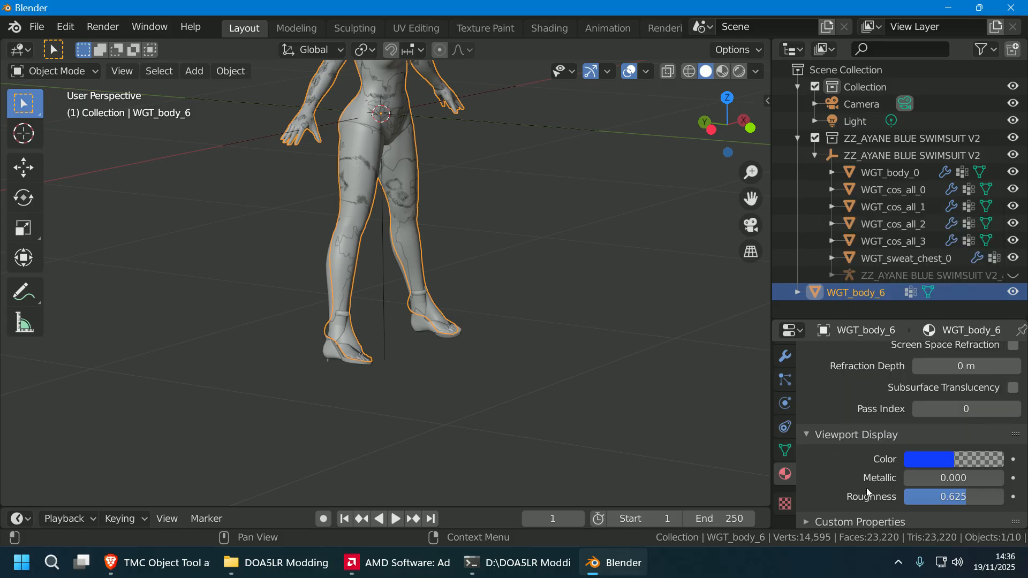
- Examine the WGT_body_6 material's surface, blend, translucency, pass index and viewport display settings for what affects its visible color
scroll(867, 490, "down", 1)
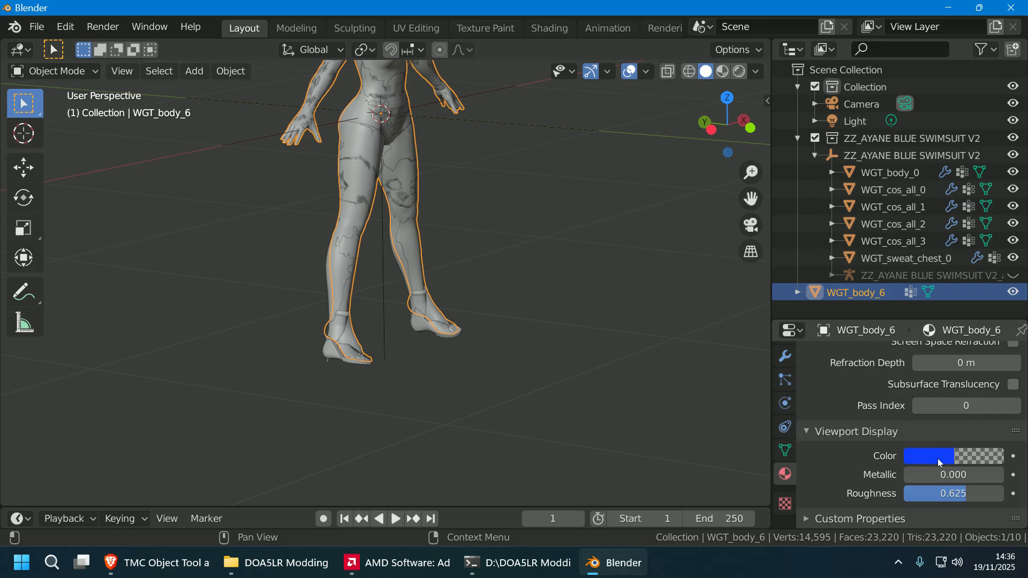
scroll(938, 460, "up", 2)
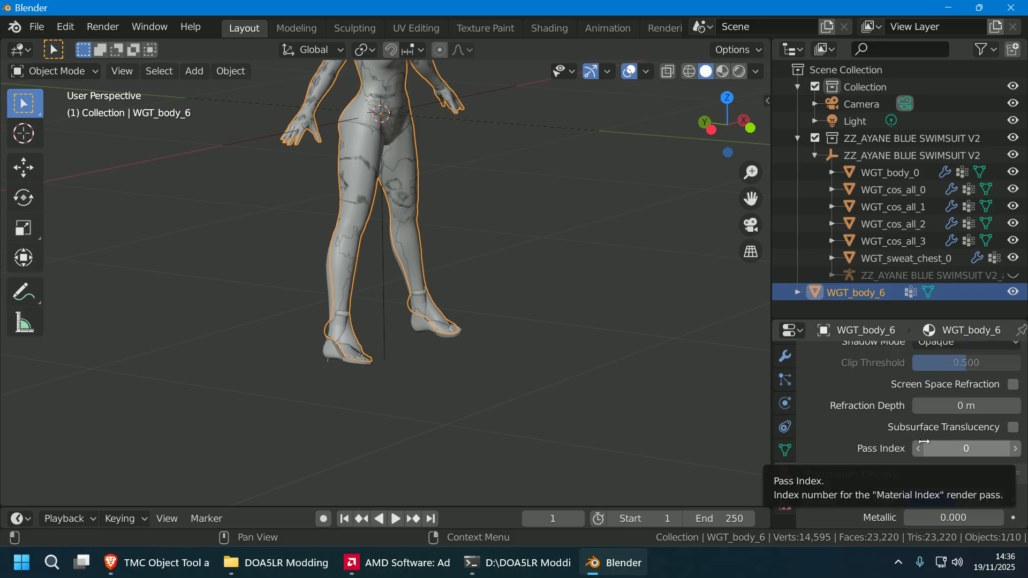
scroll(926, 441, "down", 2)
scroll(928, 469, "up", 8)
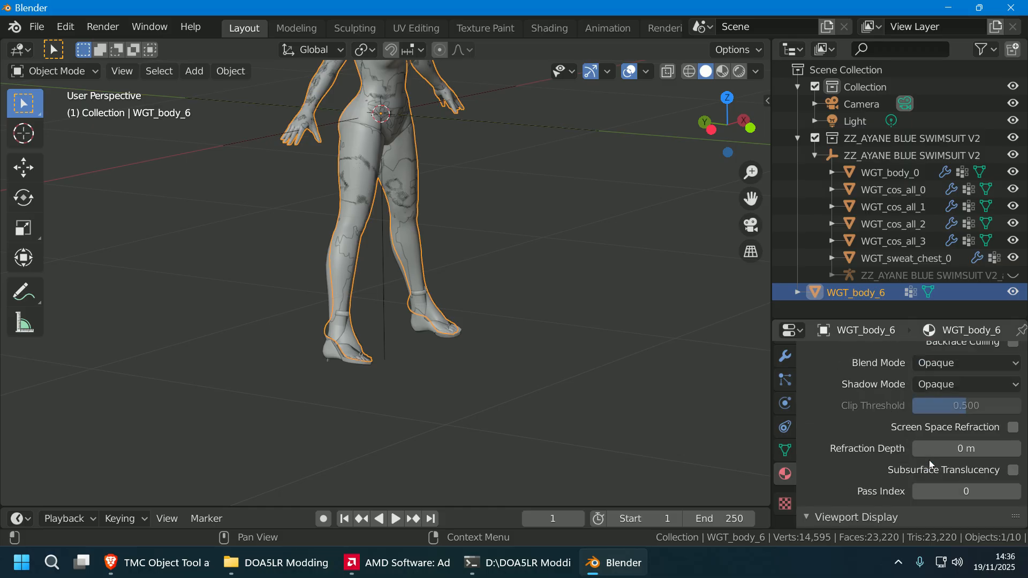
scroll(931, 458, "down", 8)
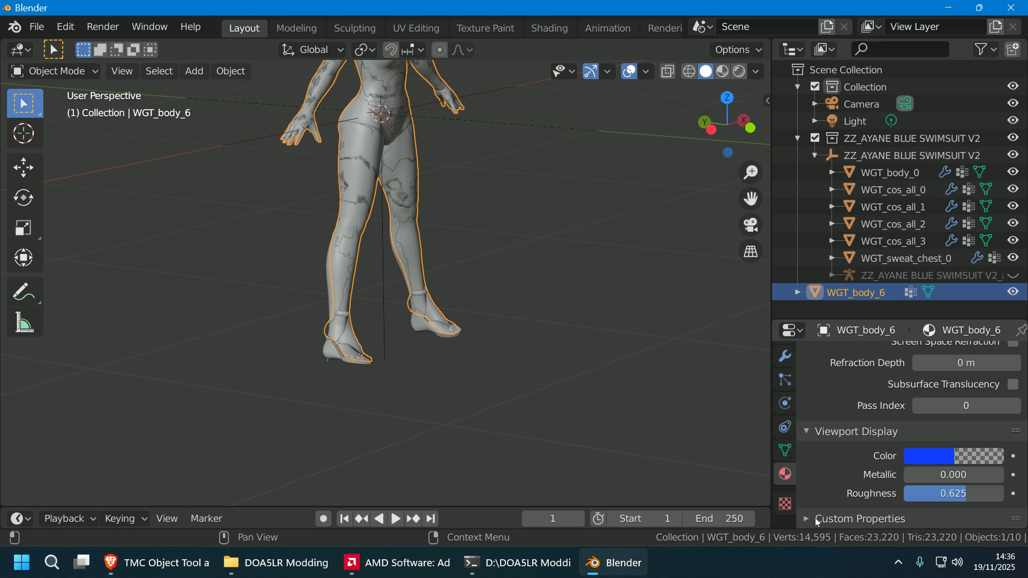
scroll(856, 472, "down", 1)
scroll(856, 473, "up", 5)
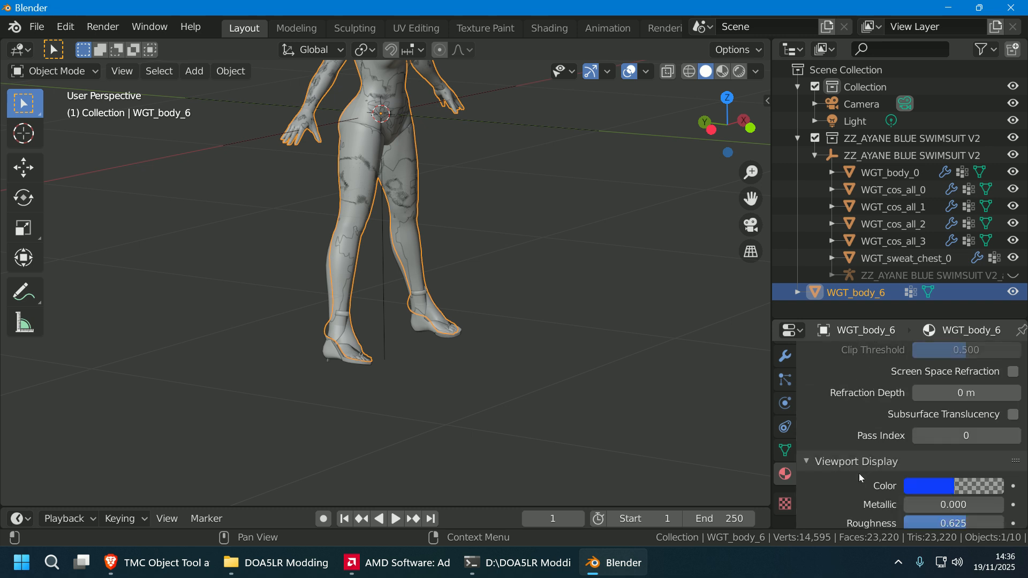
scroll(856, 462, "down", 3)
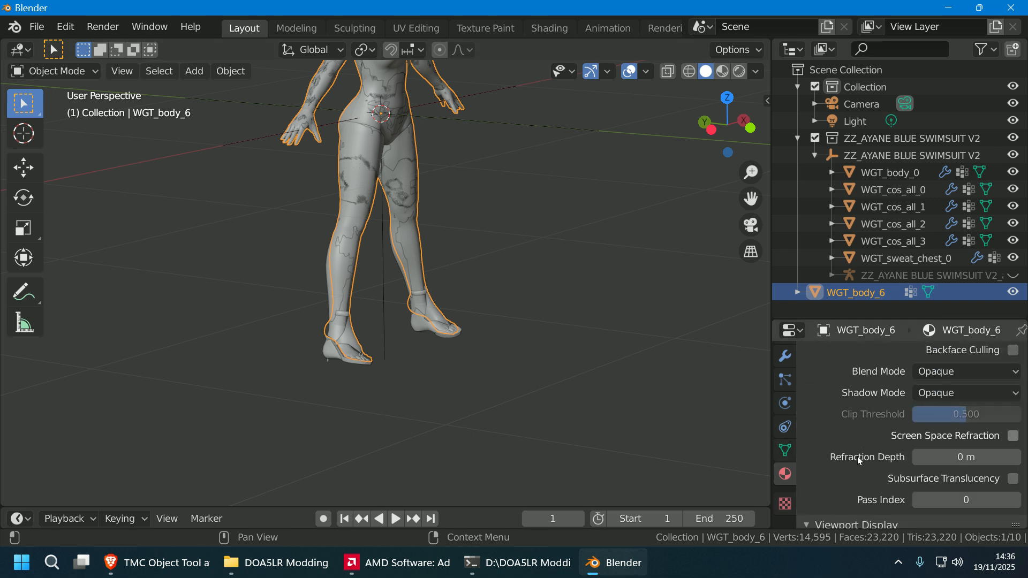
scroll(859, 459, "up", 9)
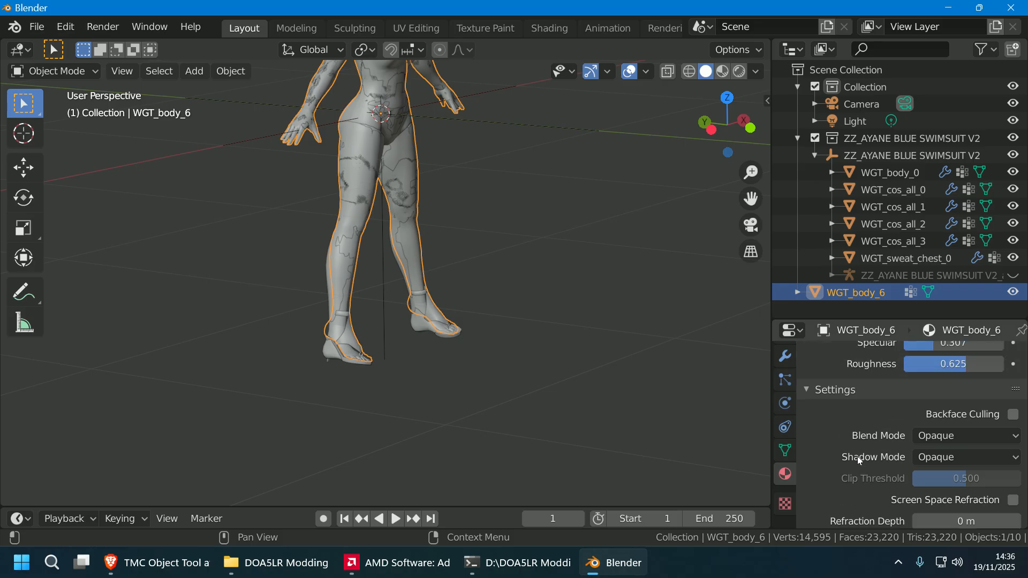
scroll(860, 450, "up", 2)
scroll(863, 448, "down", 14)
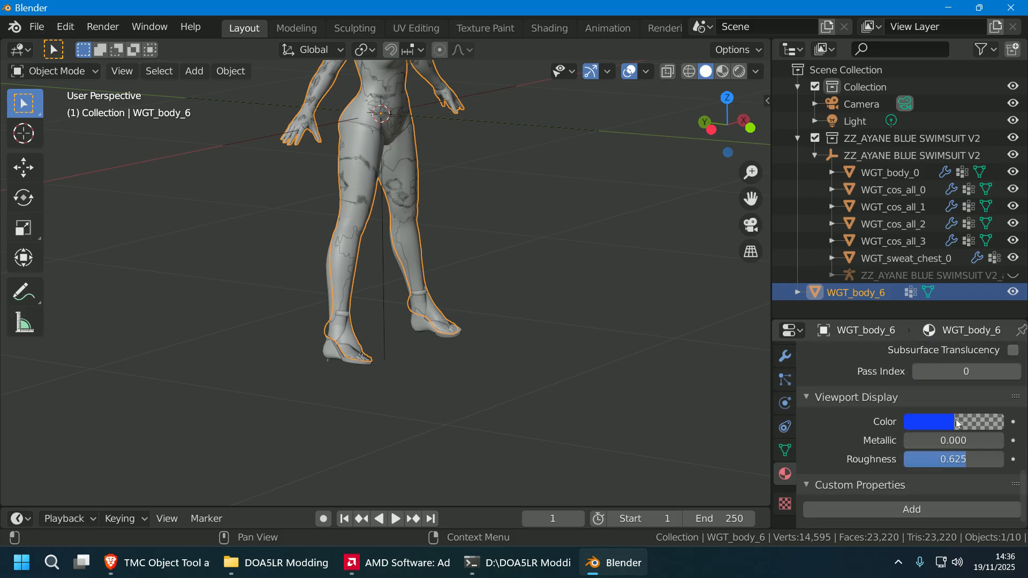
left_click(1015, 352)
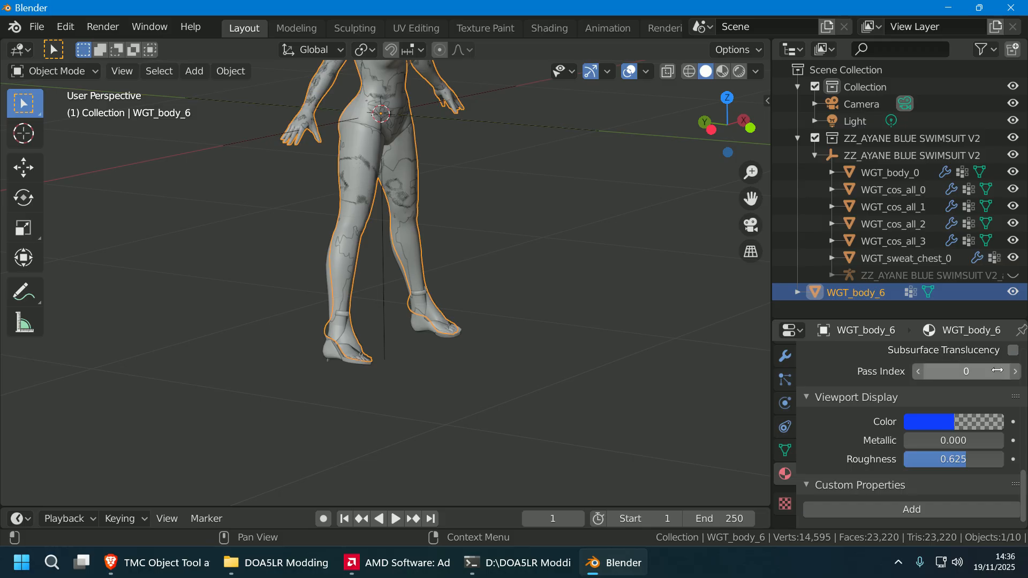
mouse_move(980, 375)
left_mouse_down()
mouse_move(1020, 374)
mouse_move(980, 375)
left_mouse_up()
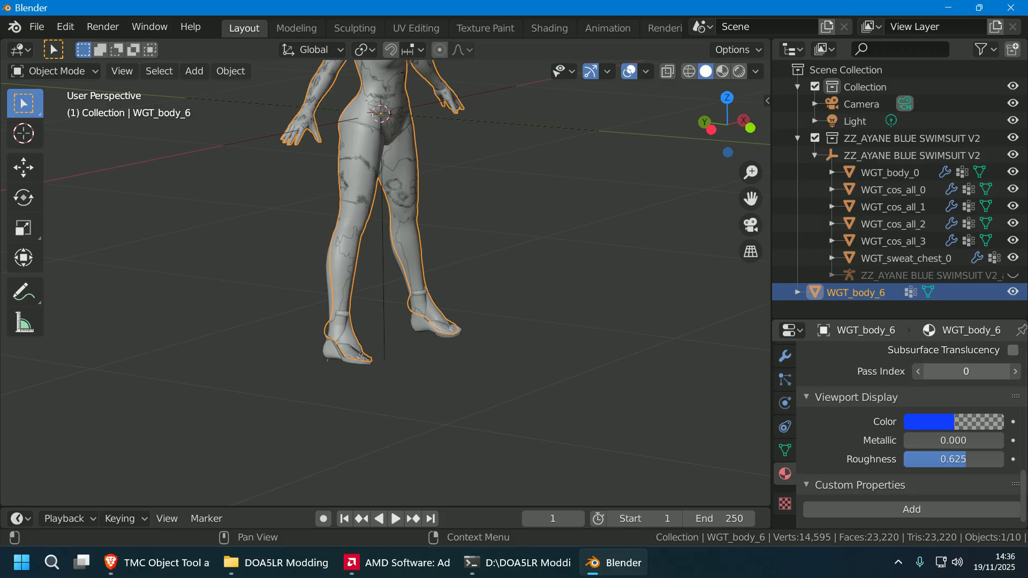
- Lower the roughness of the WGT_body_6 material to 0.000
mouse_move(954, 459)
left_mouse_down()
mouse_move(980, 459)
mouse_move(926, 459)
mouse_move(951, 459)
left_mouse_up()
middle_click_drag(673, 381, 675, 369)
scroll(957, 456, "up", 3)
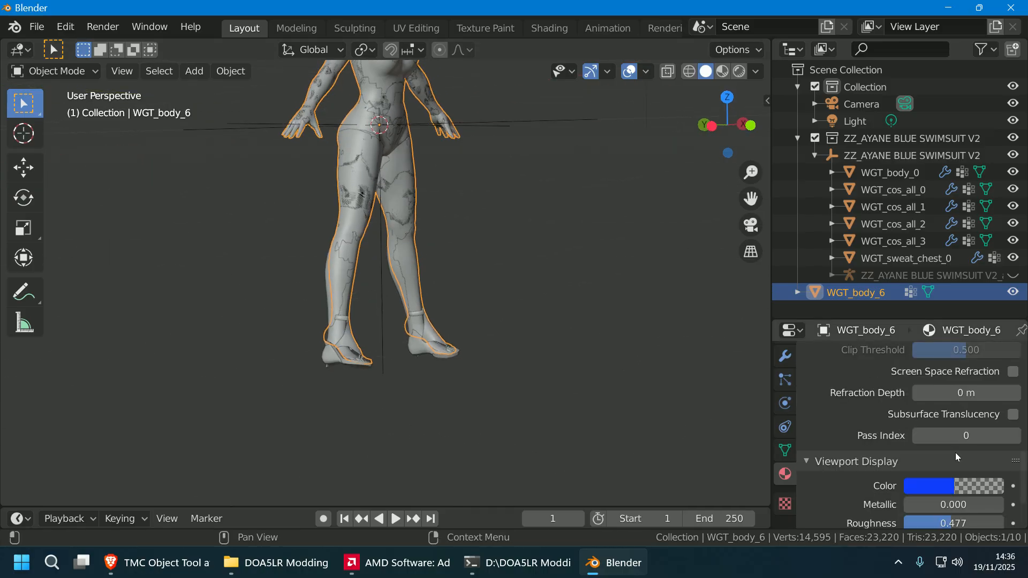
scroll(955, 456, "up", 8)
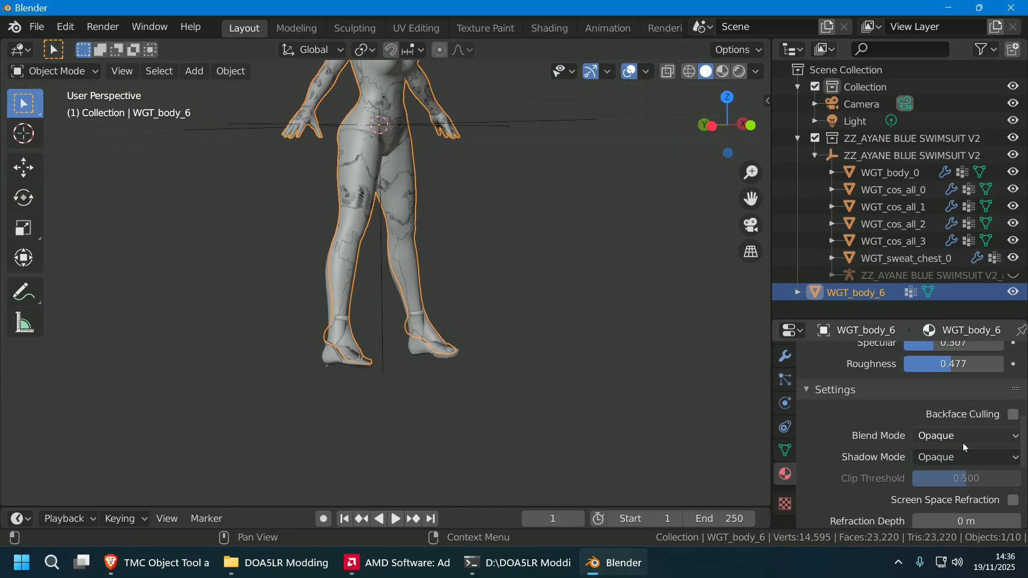
scroll(963, 442, "up", 3)
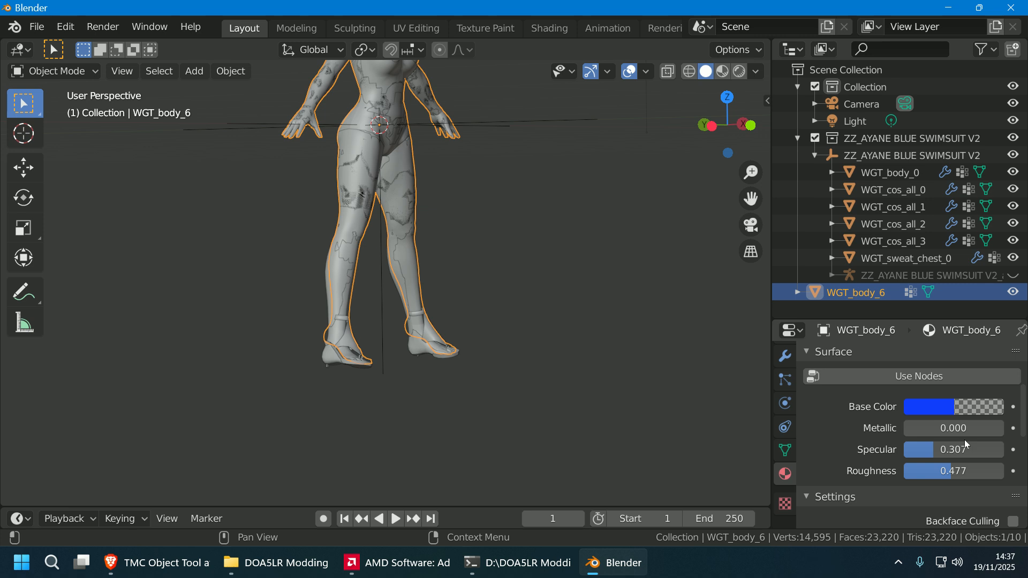
scroll(965, 440, "up", 2)
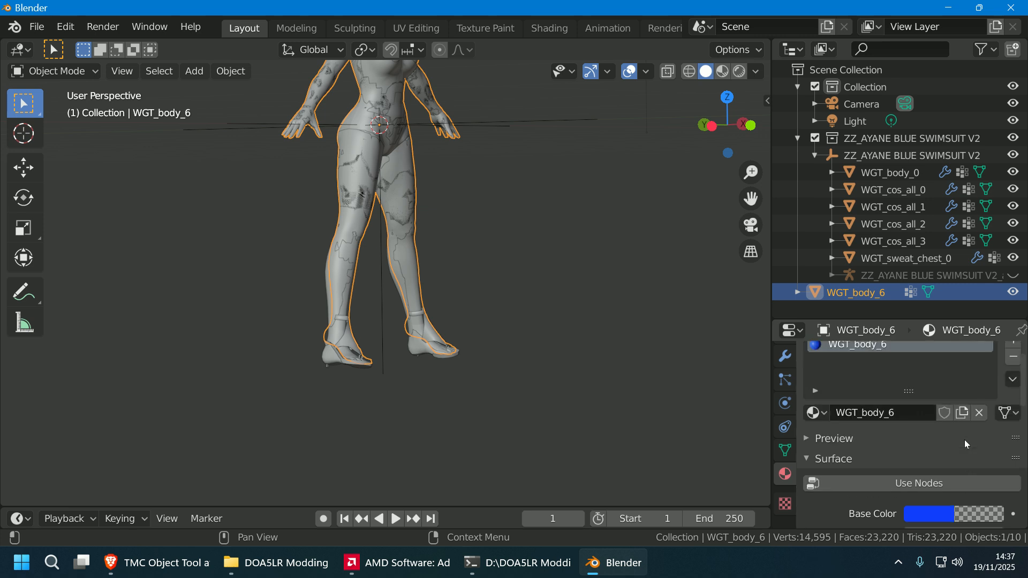
scroll(967, 445, "down", 1)
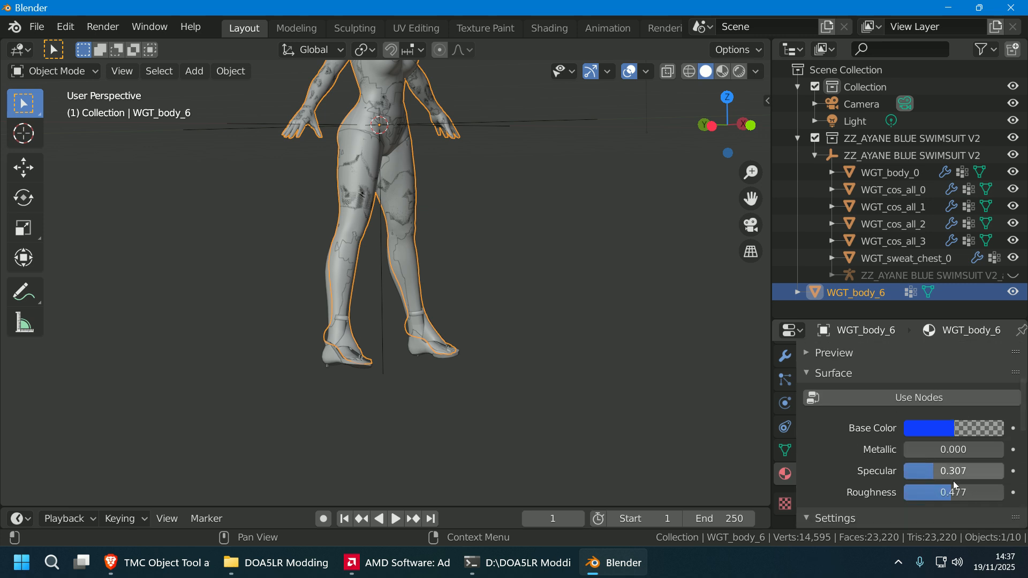
left_click_drag(959, 493, 910, 493)
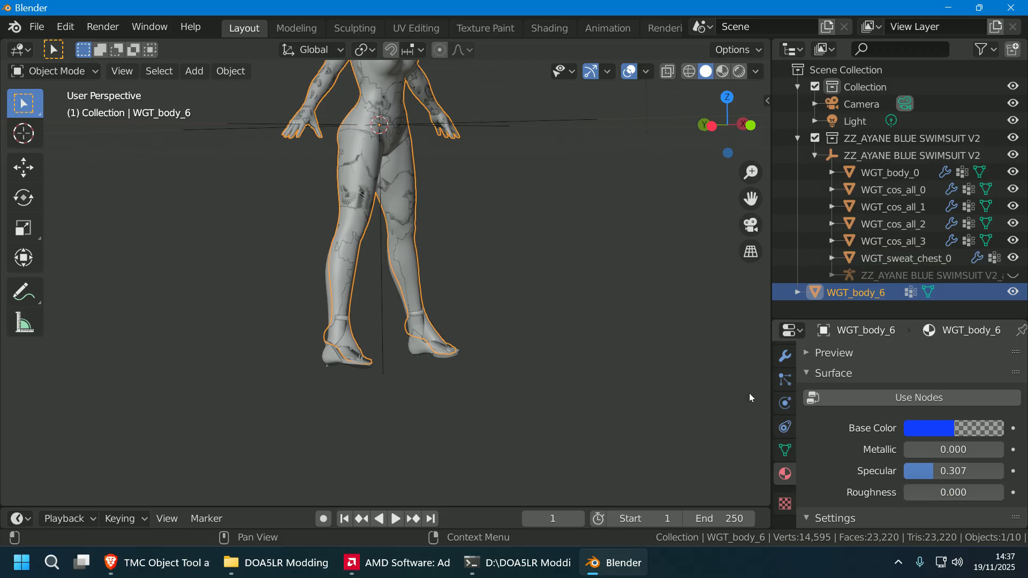
- Select the WGT_body_0 mesh at the foot of the swimsuit model and add a new material to it
left_click(631, 371)
middle_click_drag(631, 370, 464, 428)
scroll(464, 429, "up", 5)
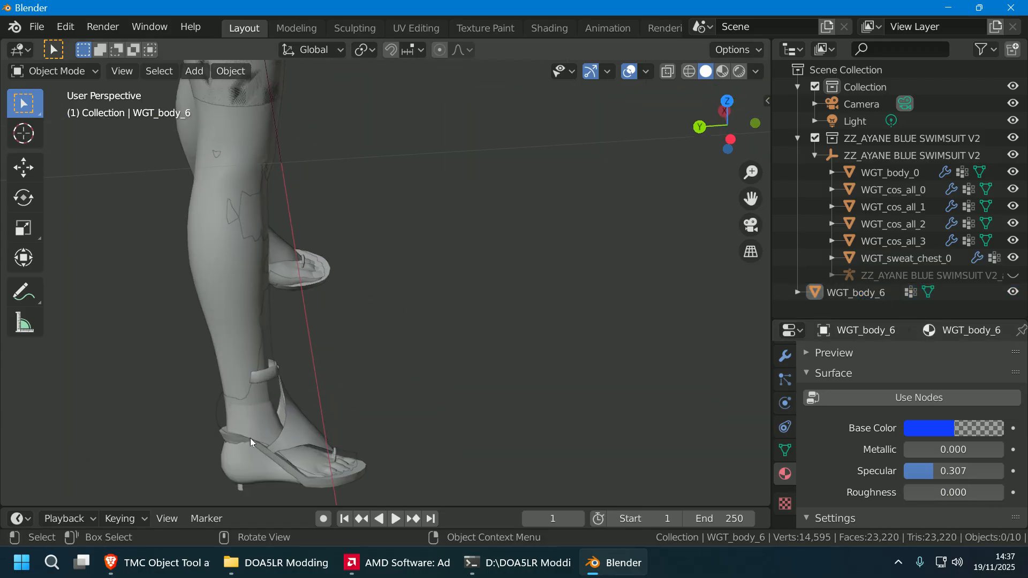
left_click(256, 429)
middle_click_drag(557, 349, 385, 354)
left_click(226, 451)
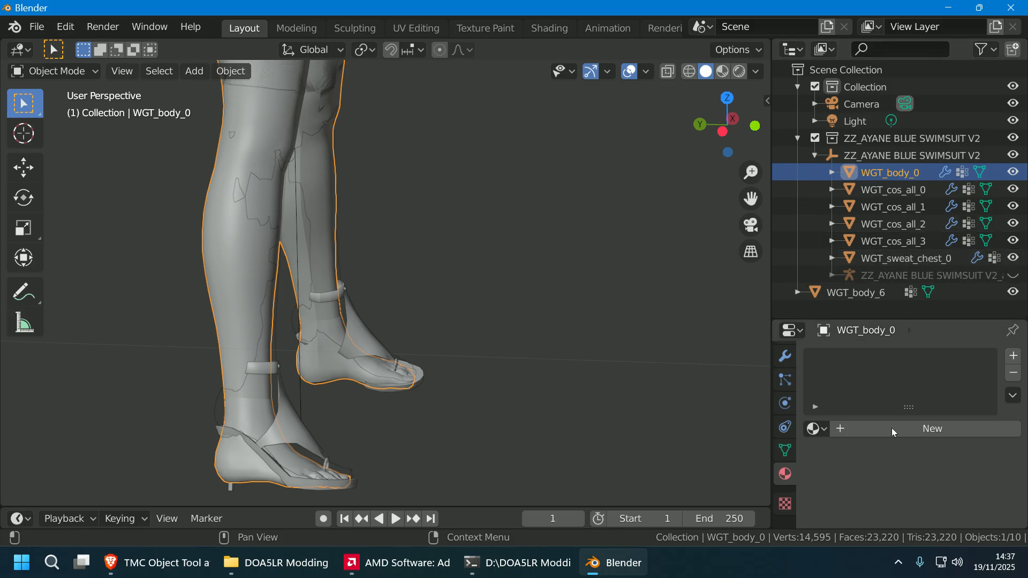
left_click(914, 428)
- Set the viewport display color of WGT_body_0's new material to orange with H 0.062, S 0.837 and V 0.906
scroll(933, 440, "down", 5)
scroll(937, 431, "down", 20)
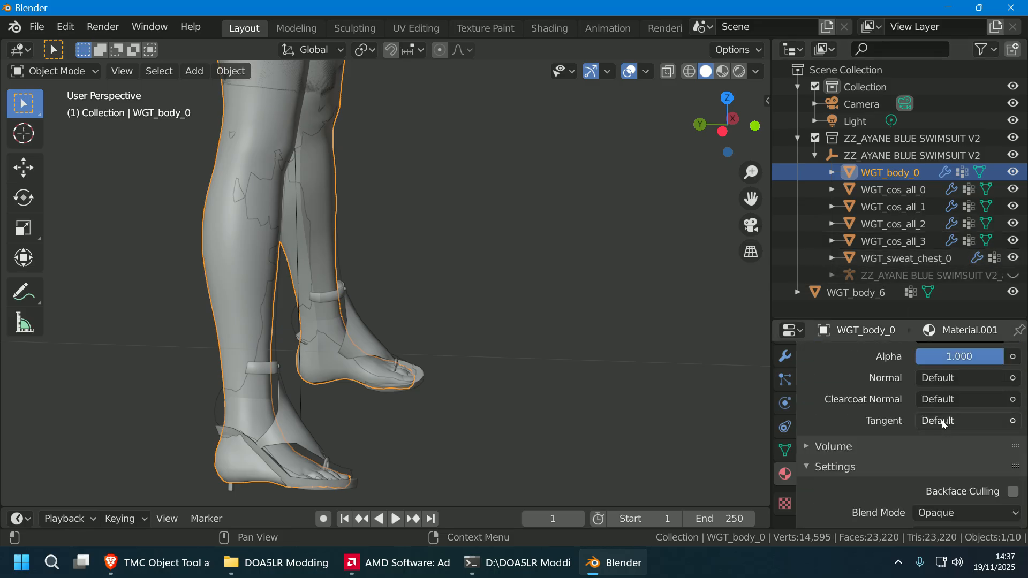
scroll(944, 425, "down", 2)
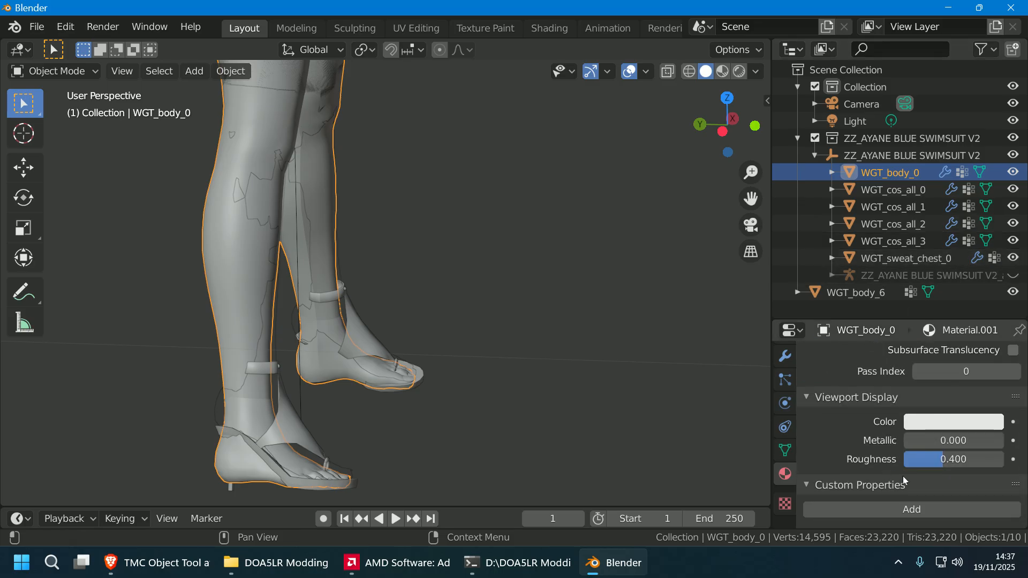
left_click(947, 426)
left_click_drag(928, 261, 894, 288)
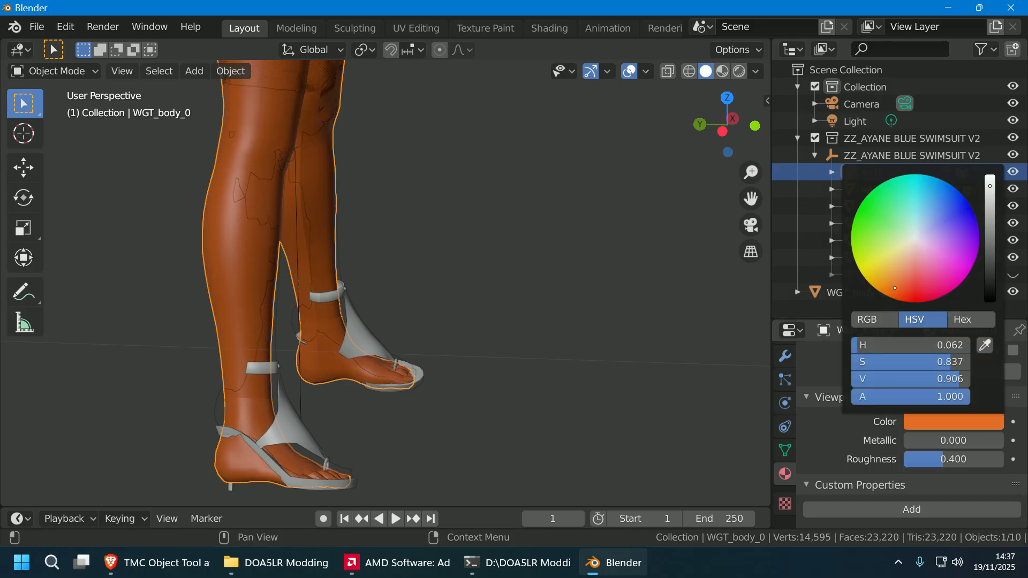
left_click(632, 320)
- Select WGT_body_6 and make its viewport display color an opaque, slightly lighter blue with alpha 1.000
left_click(227, 414)
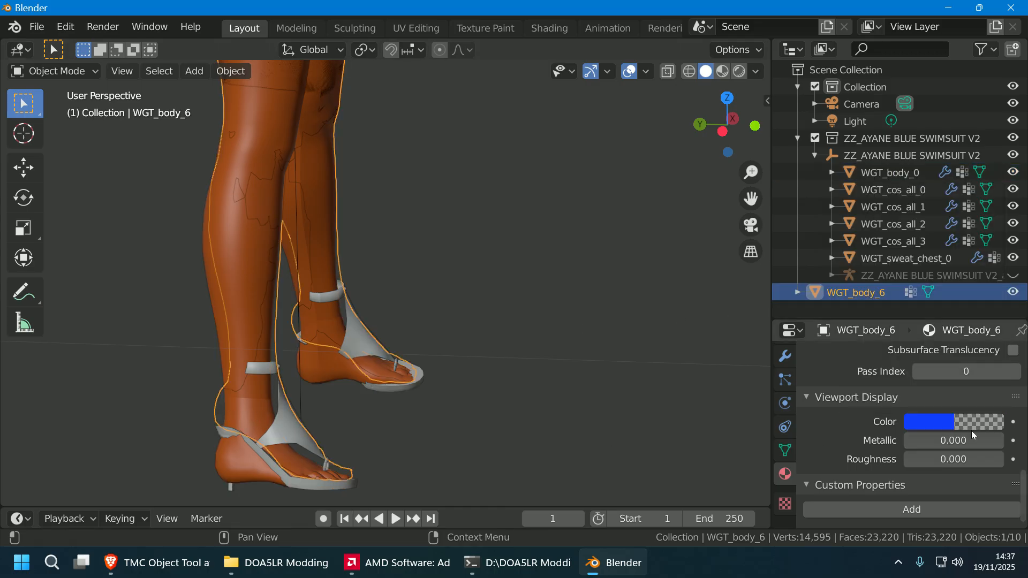
left_click(936, 422)
left_click_drag(886, 398, 1005, 398)
left_click_drag(961, 222, 954, 202)
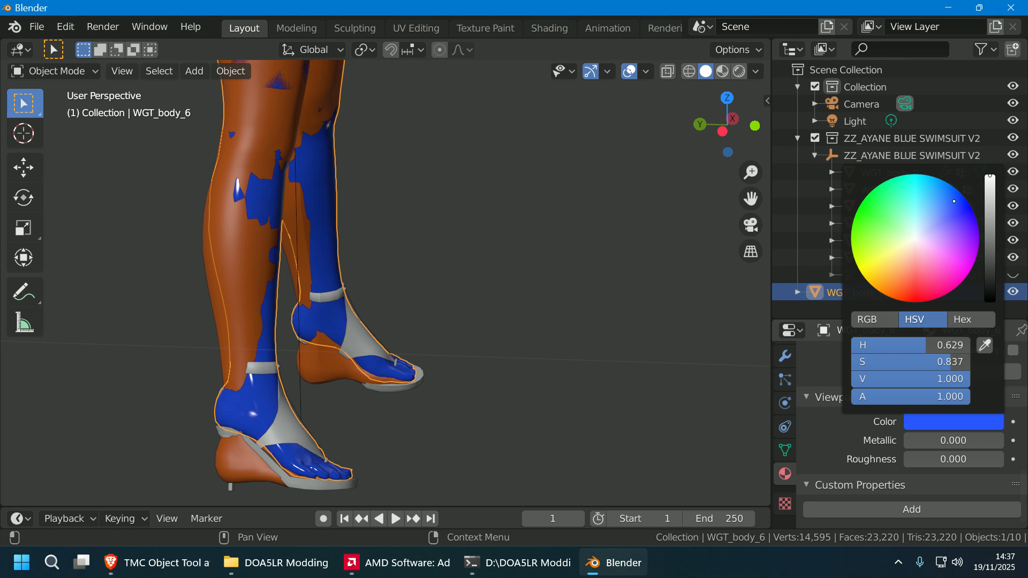
left_click(577, 297)
- Compare the overlapping legs and feet of both body meshes, and hide the sandal meshes WGT_cos_all_2 and WGT_cos_all_3
middle_click_drag(576, 297, 571, 382)
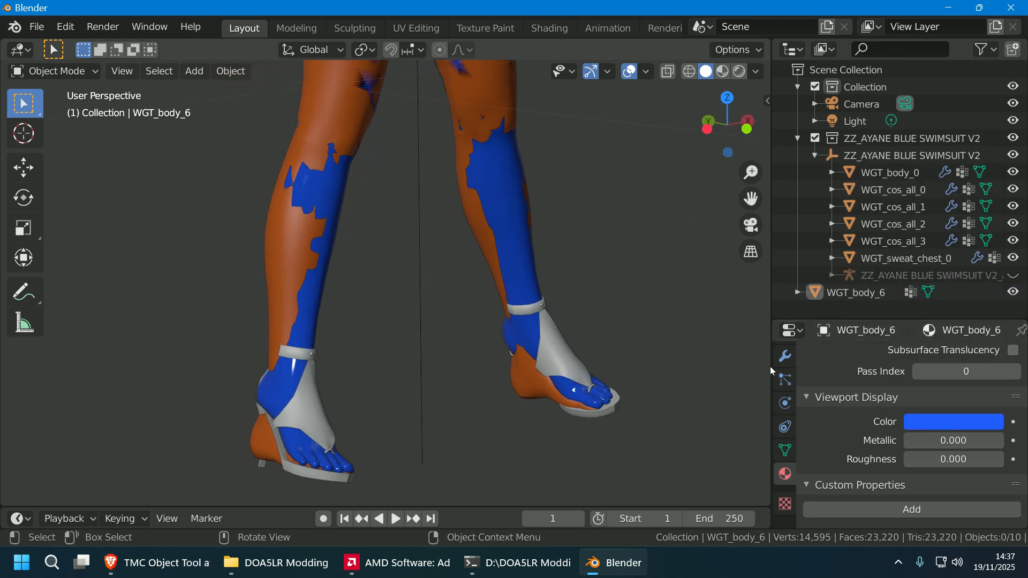
left_click_drag(771, 367, 784, 368)
scroll(376, 376, "down", 4)
middle_click_drag(376, 380, 421, 345)
scroll(323, 350, "up", 3)
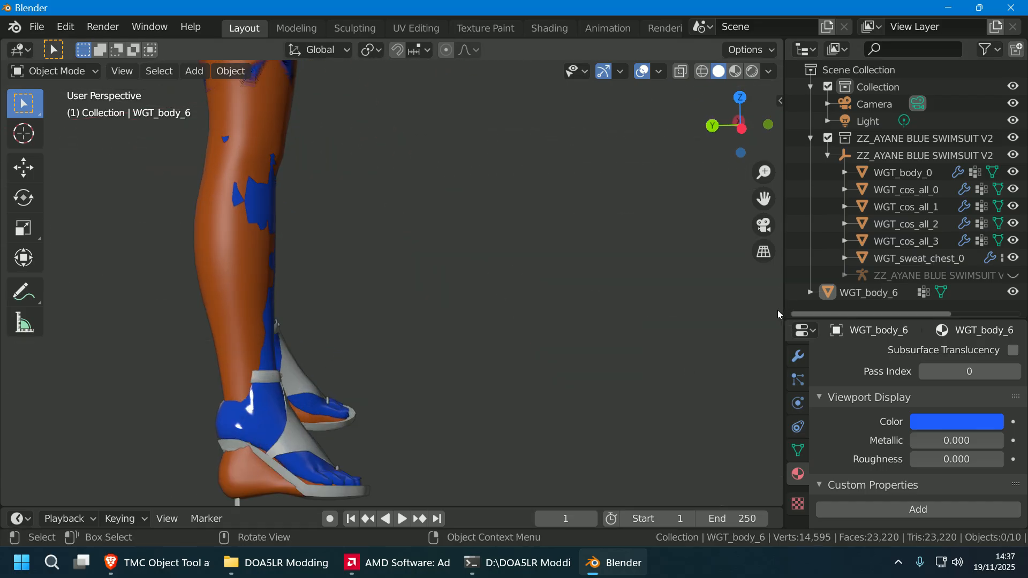
scroll(330, 484, "down", 2)
middle_click_drag(330, 484, 407, 364)
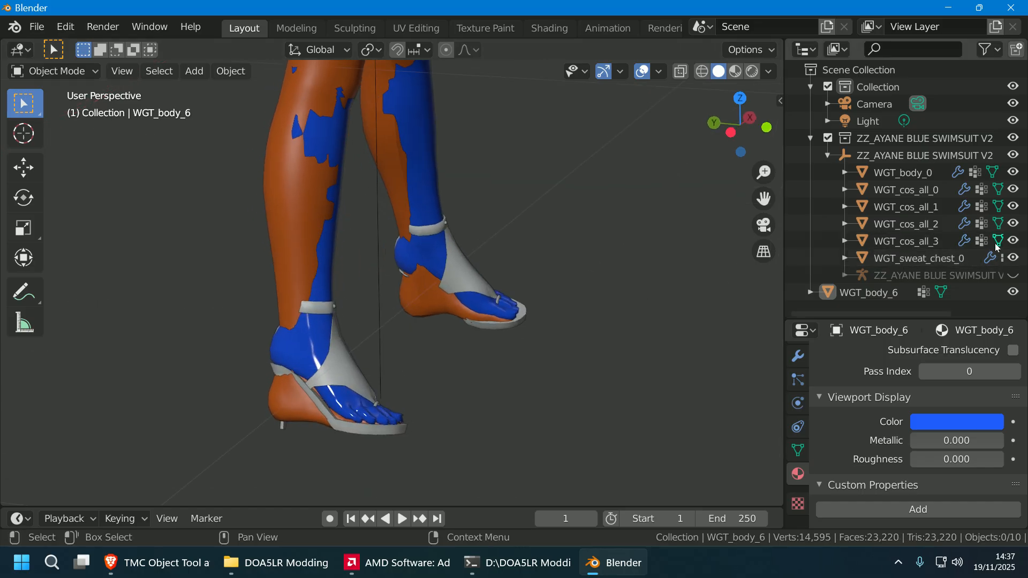
left_click(1013, 223)
scroll(562, 361, "up", 1)
middle_click_drag(563, 361, 574, 358)
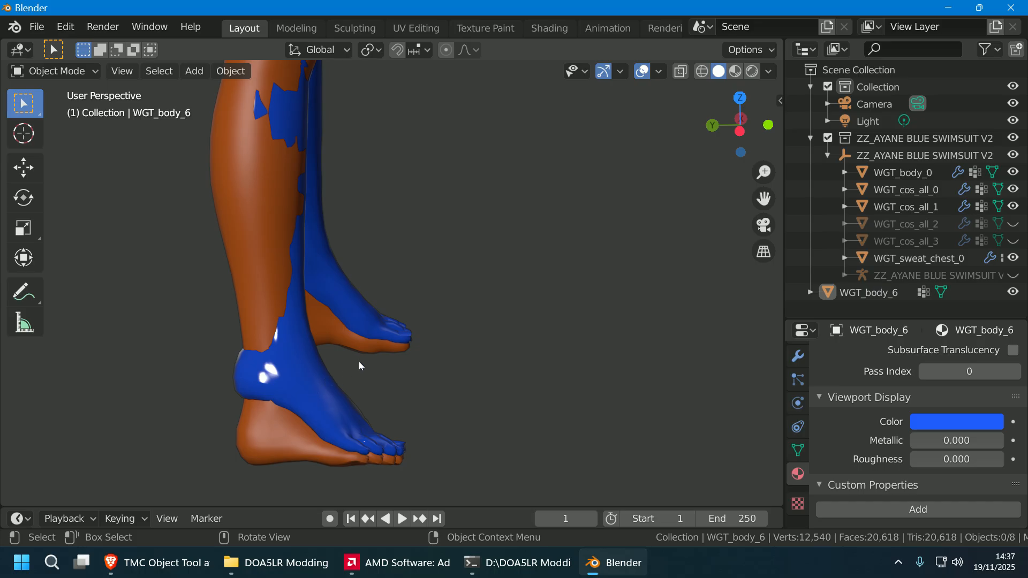
- Examine how the WGT_body_0 and WGT_body_6 legs and feet overlap, selecting each mesh to see its outline
middle_click_drag(359, 366, 427, 372)
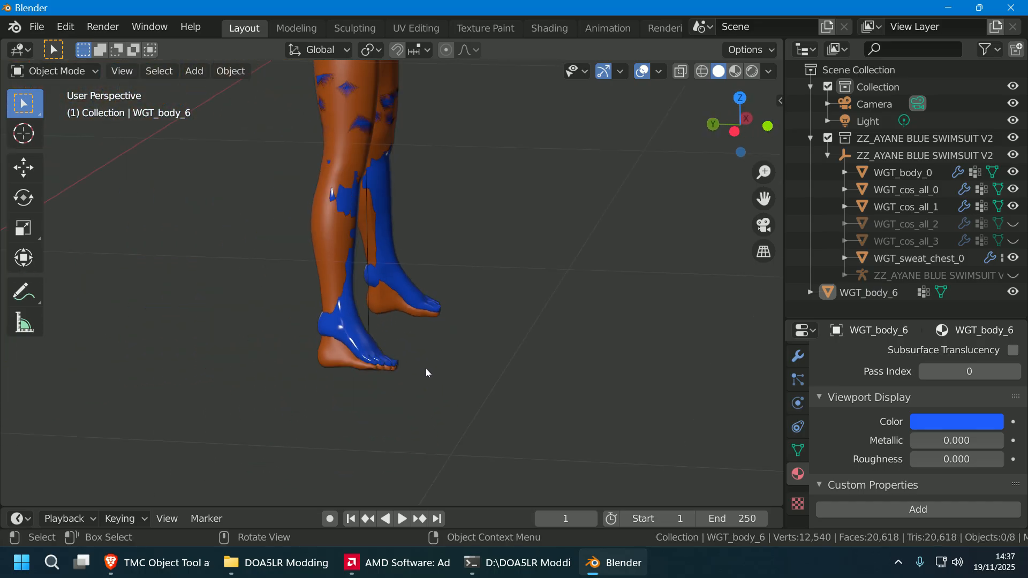
scroll(492, 269, "down", 2)
middle_click_drag(503, 255, 527, 316, "shift")
scroll(527, 316, "down", 1)
scroll(527, 316, "up", 4)
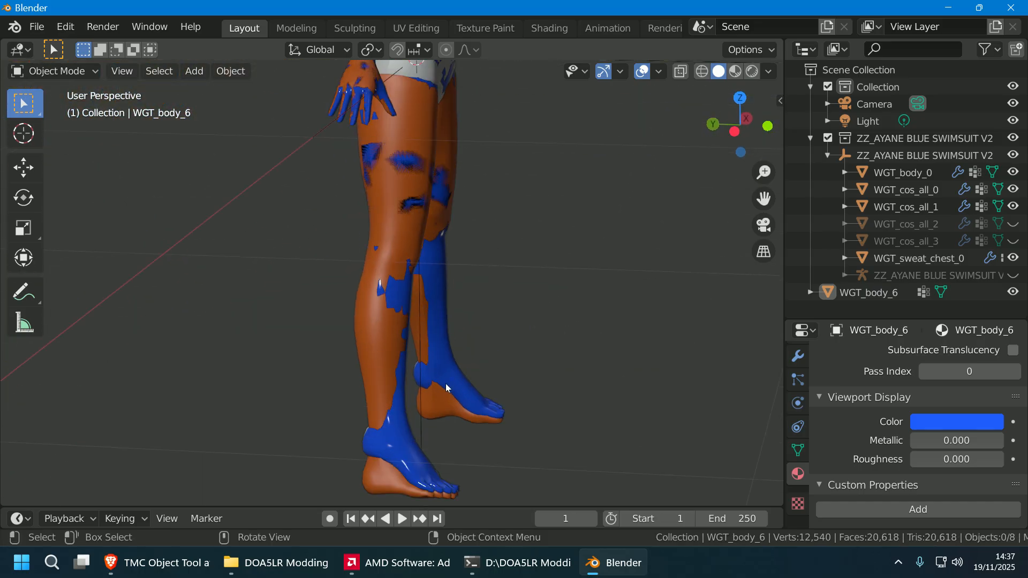
left_click(394, 480)
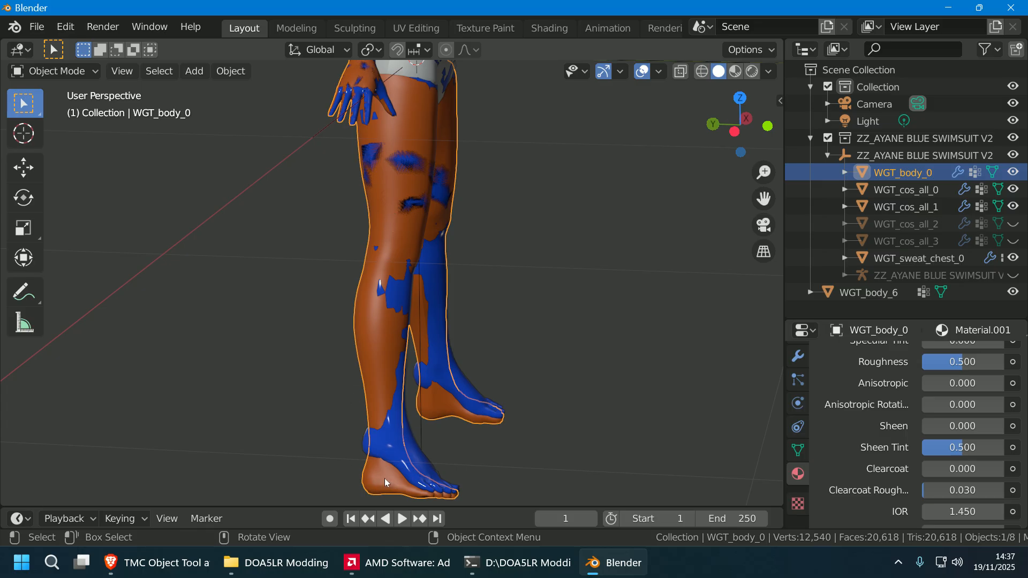
mouse_move(533, 398)
middle_mouse_down()
mouse_move(599, 382)
mouse_move(513, 385)
mouse_move(533, 387)
mouse_move(524, 391)
middle_mouse_up()
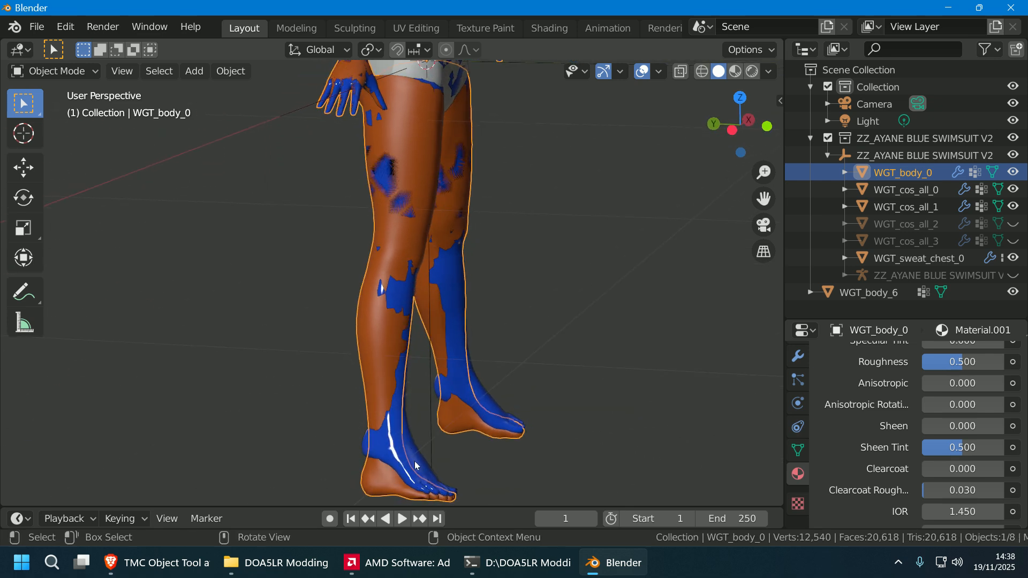
left_click(417, 466)
scroll(498, 405, "up", 2)
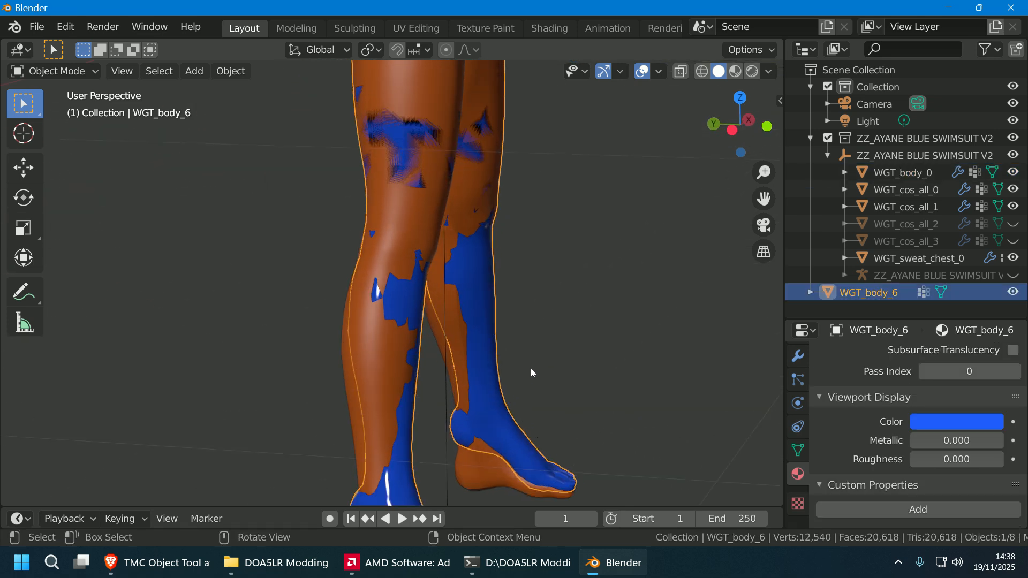
middle_click_drag(584, 339, 581, 315)
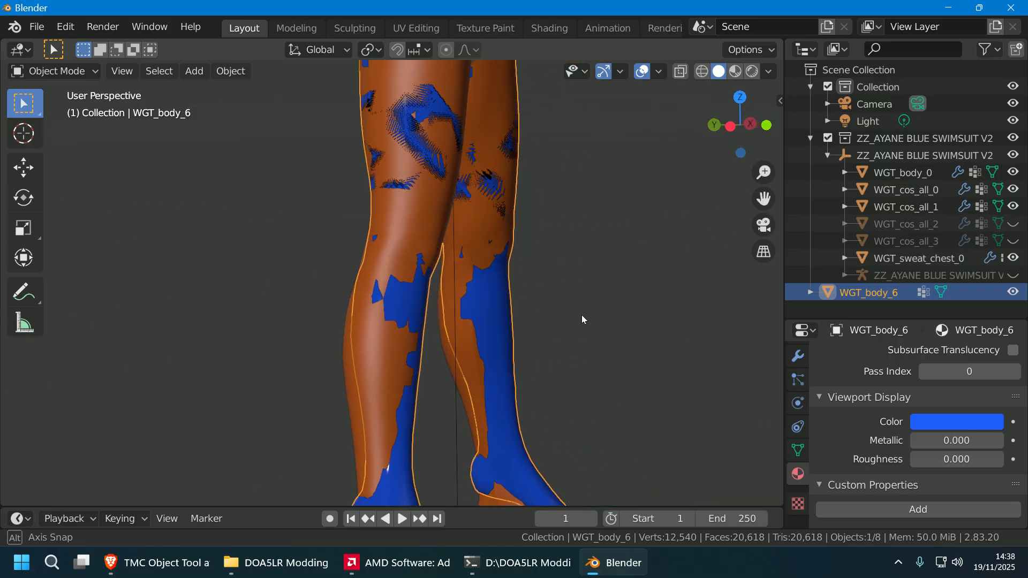
middle_click_drag(417, 148, 418, 206)
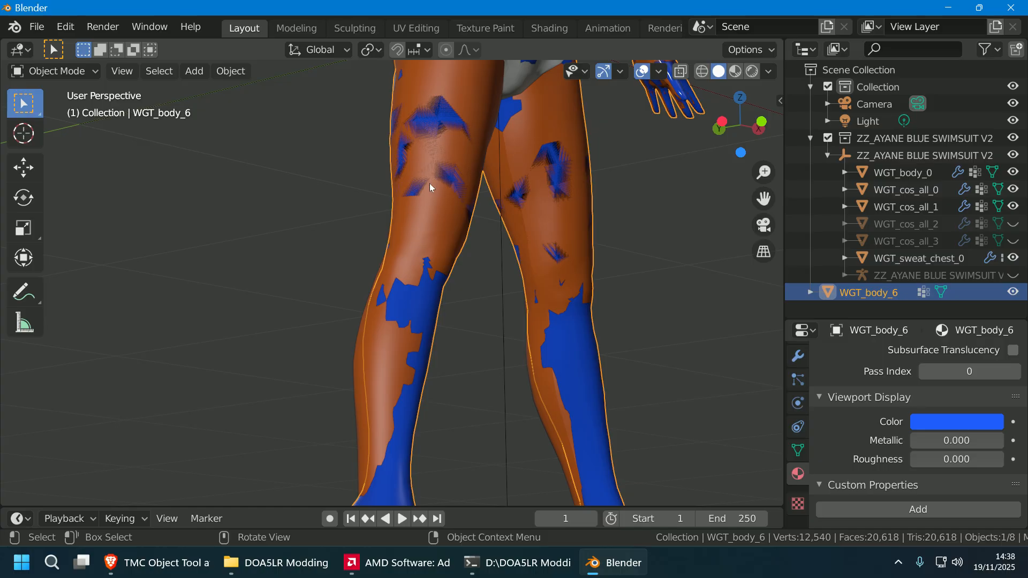
- Compare the thighs and knees of both body meshes in wireframe and solid shading
left_click(702, 72)
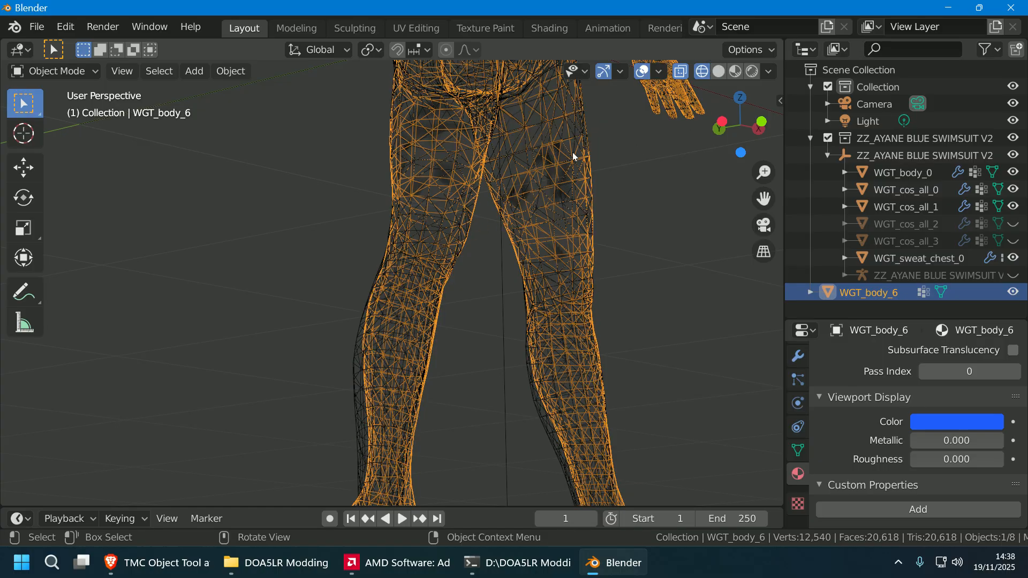
scroll(446, 246, "up", 2)
mouse_move(445, 246)
middle_mouse_down()
mouse_move(553, 284)
mouse_move(664, 263)
mouse_move(473, 288)
mouse_move(432, 266)
mouse_move(481, 279)
mouse_move(422, 265)
mouse_move(514, 332)
mouse_move(631, 344)
mouse_move(504, 353)
mouse_move(536, 332)
middle_mouse_up()
scroll(530, 342, "up", 3)
scroll(591, 336, "down", 12)
scroll(583, 336, "up", 4)
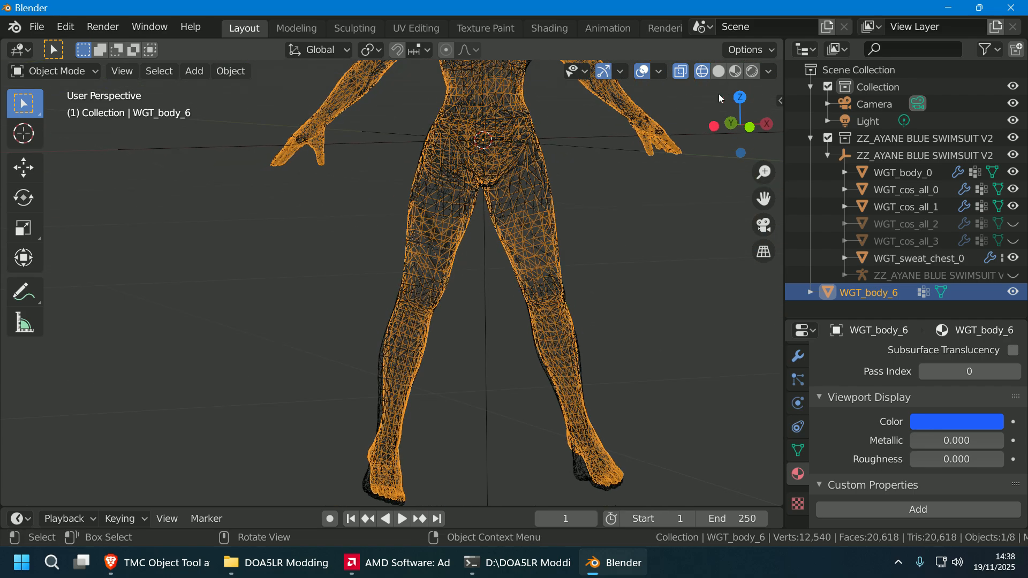
left_click(719, 71)
mouse_move(600, 300)
middle_mouse_down()
mouse_move(569, 326)
mouse_move(537, 325)
mouse_move(551, 326)
middle_mouse_up()
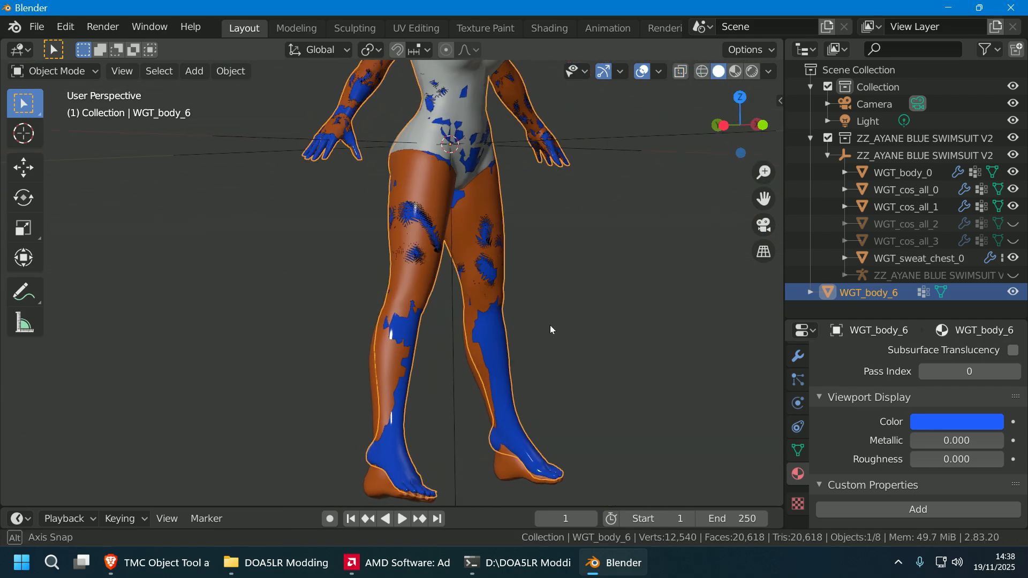
scroll(548, 326, "up", 6)
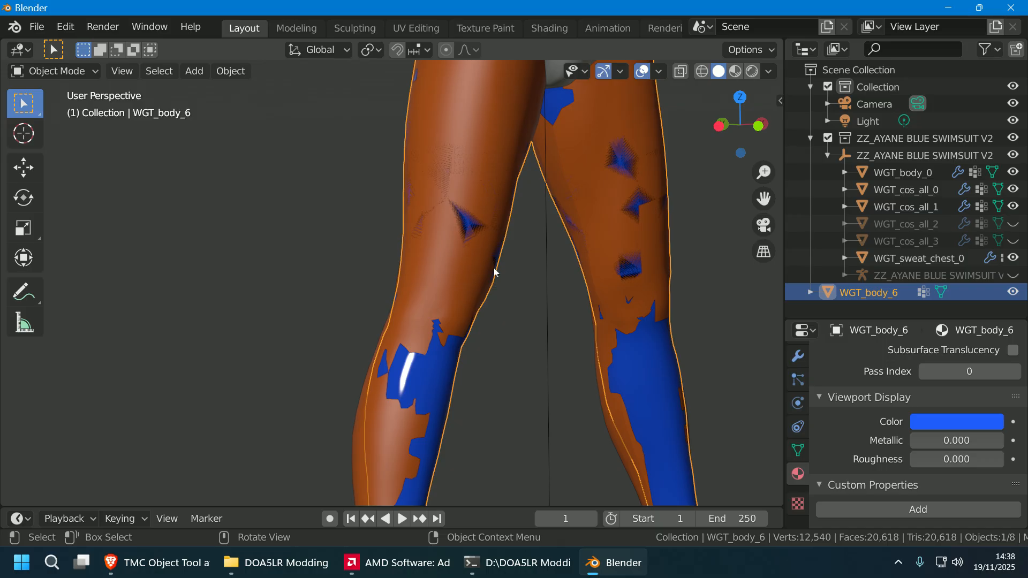
middle_click_drag(495, 269, 499, 291)
scroll(471, 281, "down", 4)
scroll(511, 295, "up", 5)
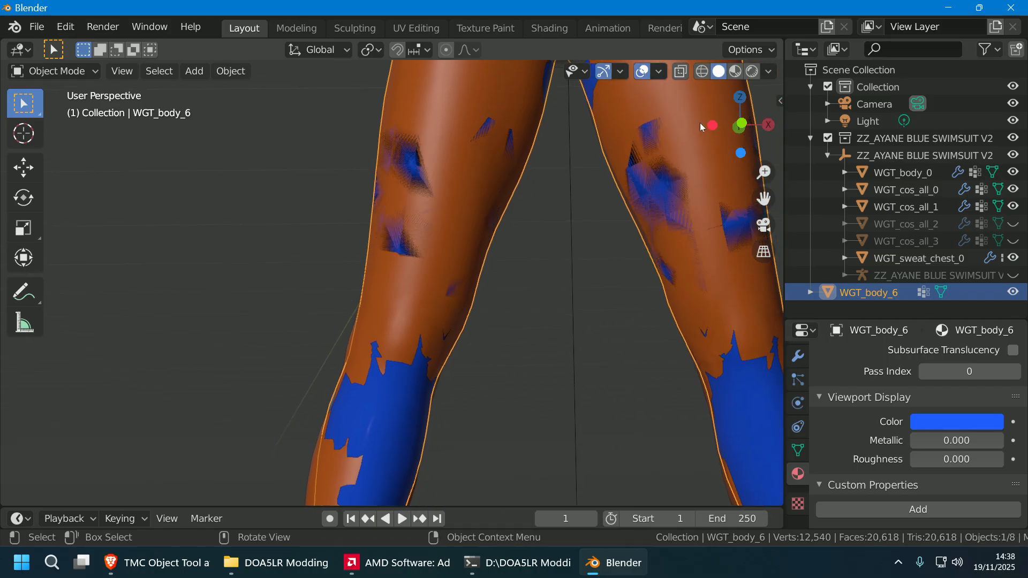
- Switch the viewport to wireframe shading and enter Edit Mode on WGT_body_6 with nothing selected
left_click(703, 72)
mouse_move(591, 236)
middle_mouse_down()
mouse_move(670, 234)
mouse_move(692, 265)
mouse_move(651, 249)
mouse_move(604, 257)
mouse_move(592, 245)
middle_mouse_up()
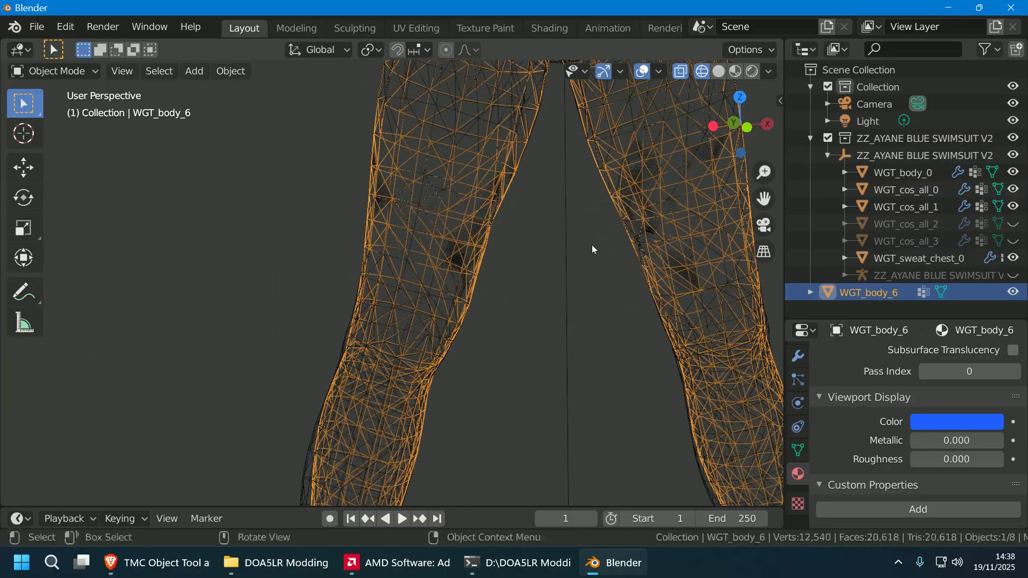
left_click(938, 294)
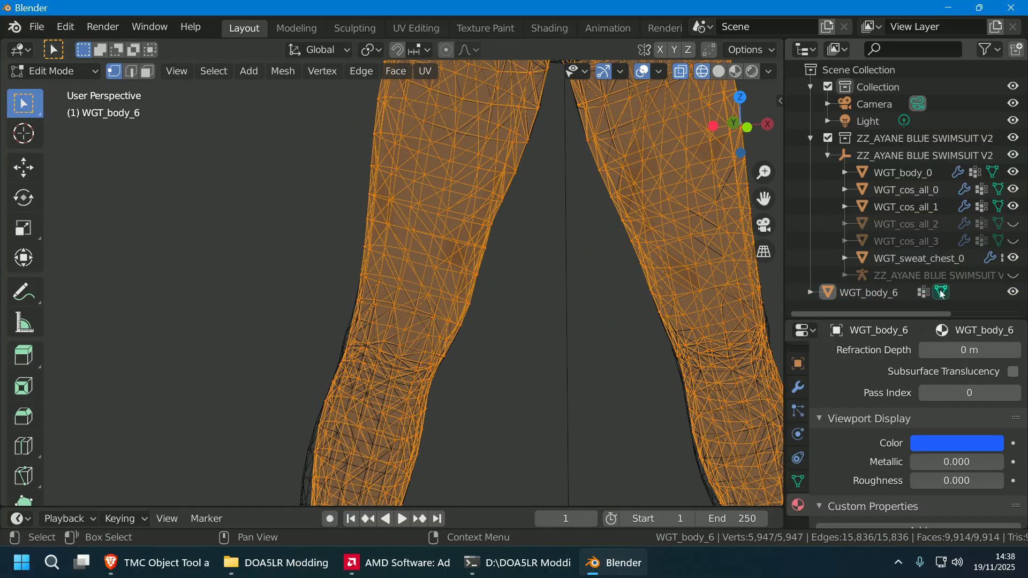
scroll(470, 385, "down", 10)
mouse_move(470, 385)
middle_mouse_down()
mouse_move(427, 374)
mouse_move(480, 361)
mouse_move(463, 371)
mouse_move(477, 381)
middle_mouse_up()
left_click(436, 376)
scroll(436, 375, "up", 9)
- Circle-select a horizontal band of vertices around one mid-thigh of WGT_body_6 and delete it
key("c")
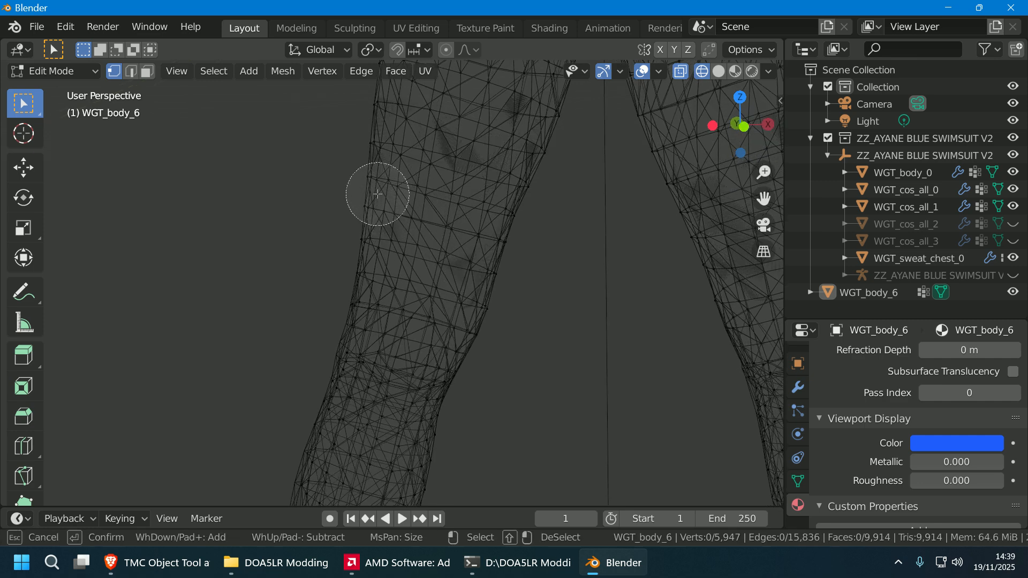
mouse_move(378, 194)
left_mouse_down()
mouse_move(528, 213)
mouse_move(522, 160)
mouse_move(374, 164)
left_mouse_up()
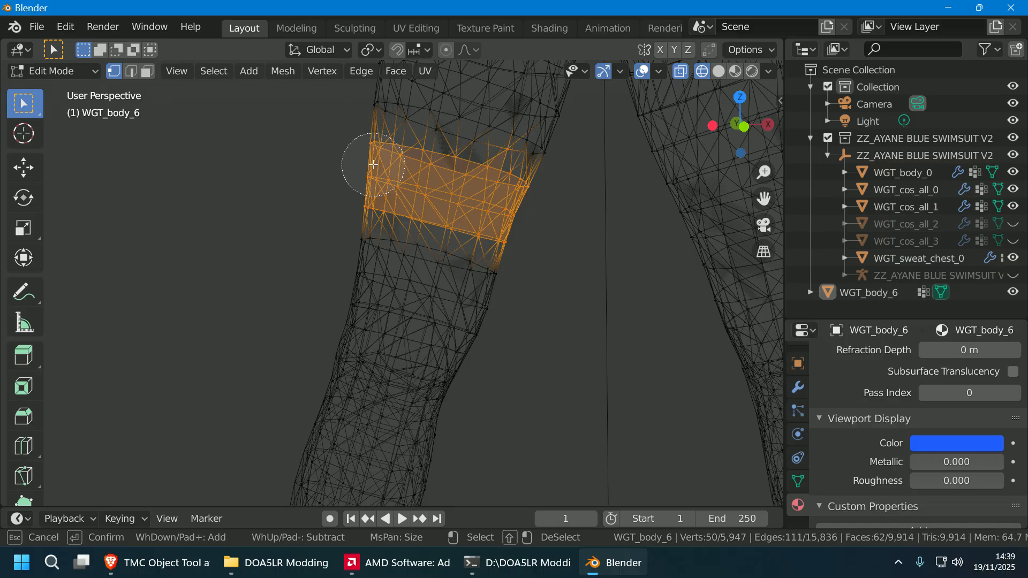
right_click(467, 181)
right_click(467, 194)
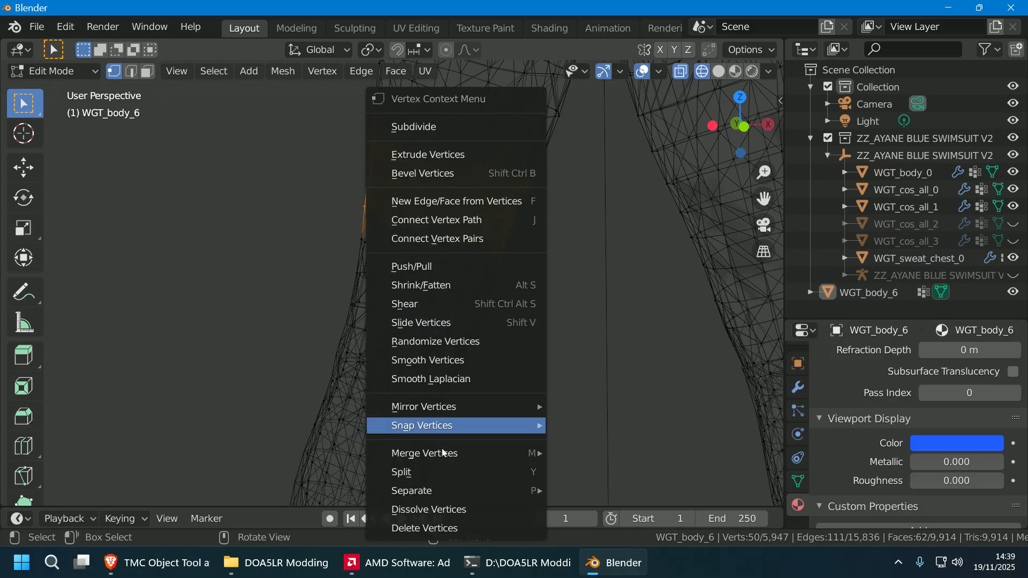
left_click(443, 526)
- Delete the matching band of vertices around the other thigh of WGT_body_6 and check both gaps in solid shading
scroll(583, 371, "down", 2)
mouse_move(584, 371)
middle_mouse_down()
mouse_move(558, 367)
mouse_move(571, 315)
mouse_move(555, 285)
middle_mouse_up()
key("c")
left_click_drag(550, 269, 662, 241)
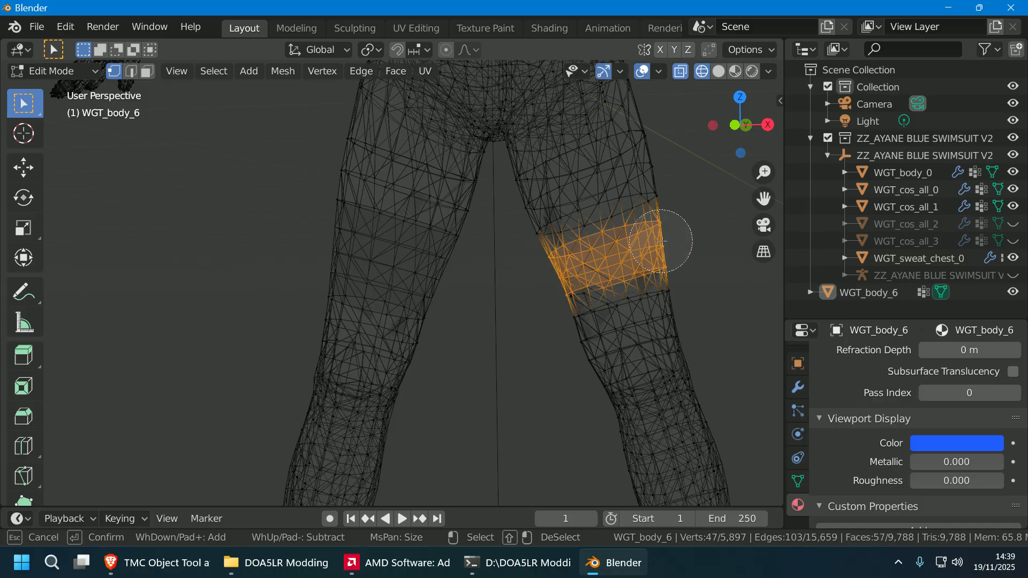
right_click(556, 274)
right_click(607, 259)
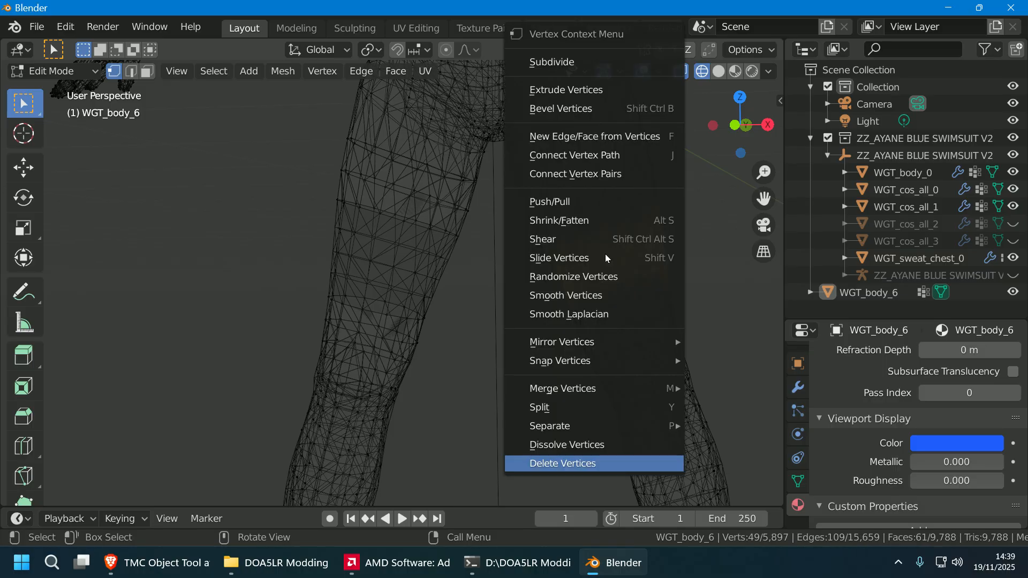
left_click(544, 463)
scroll(533, 441, "down", 4)
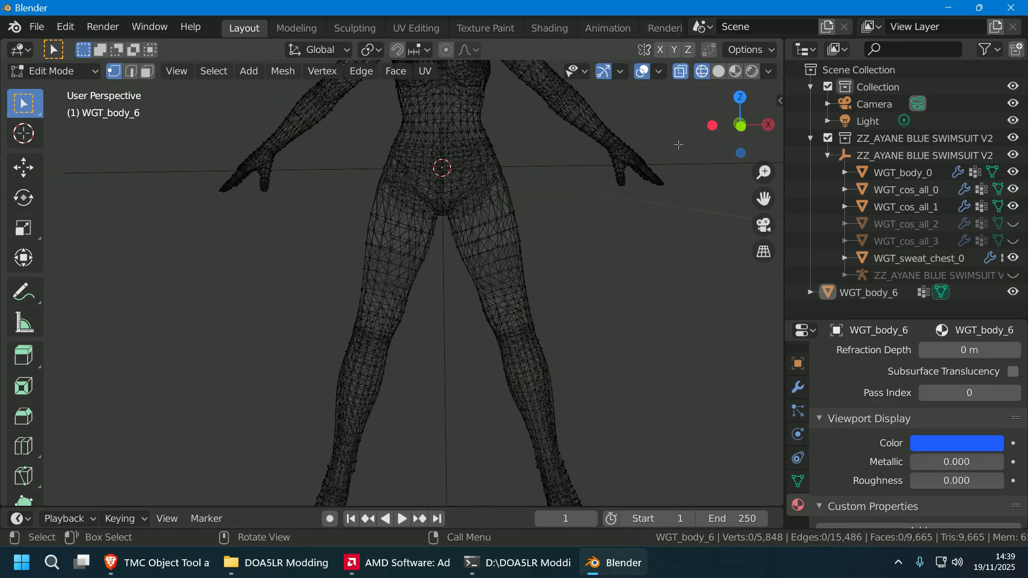
left_click(720, 72)
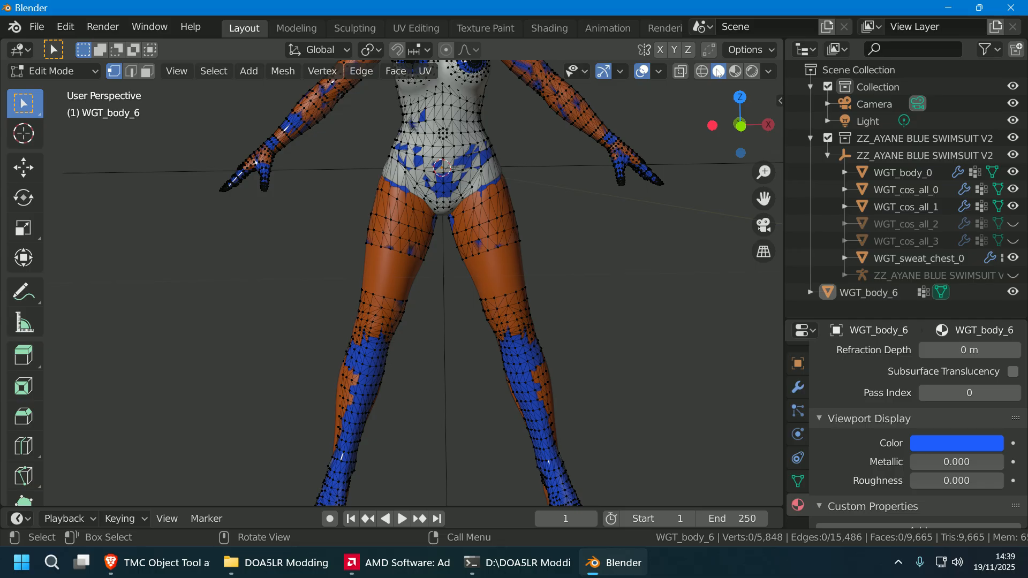
left_click(704, 72)
- Circle-select all of WGT_body_6 above the thigh gaps, including torso and arms, grow the selection with Select More, and delete the vertices
scroll(557, 248, "up", 3)
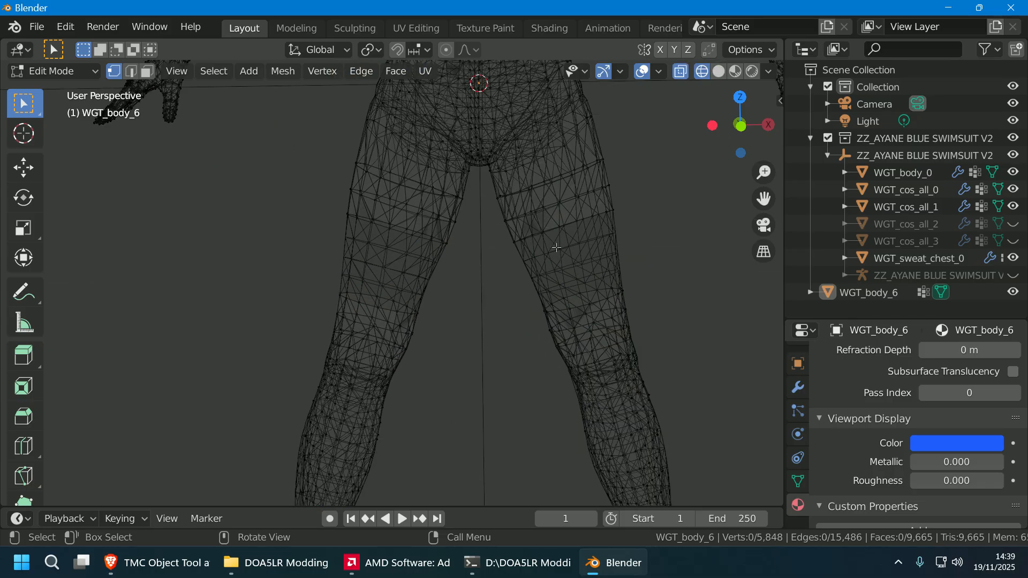
scroll(542, 238, "down", 5)
key("c")
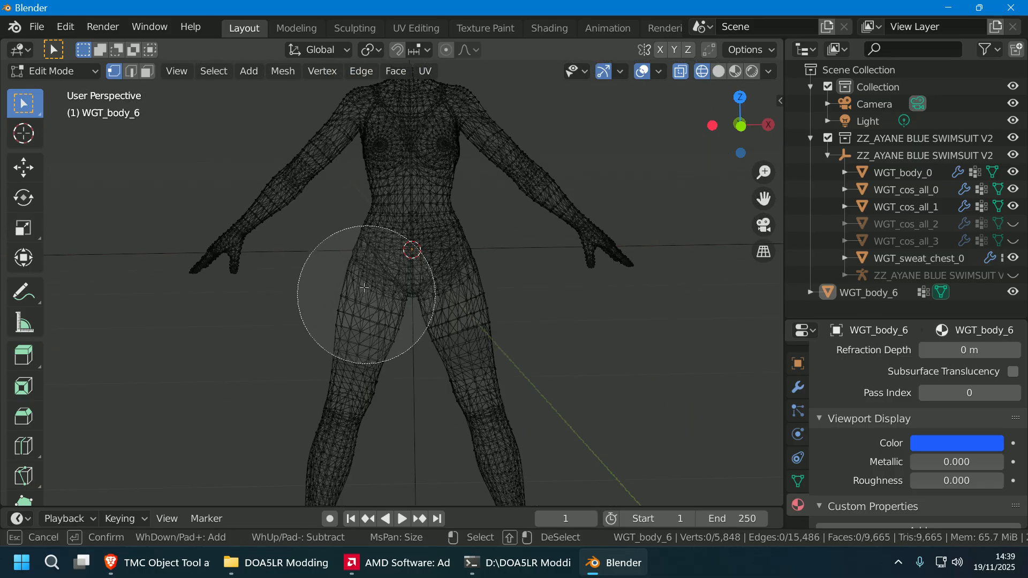
mouse_move(368, 275)
left_mouse_down()
mouse_move(440, 225)
mouse_move(418, 161)
mouse_move(247, 198)
mouse_move(515, 155)
mouse_move(588, 211)
left_mouse_up()
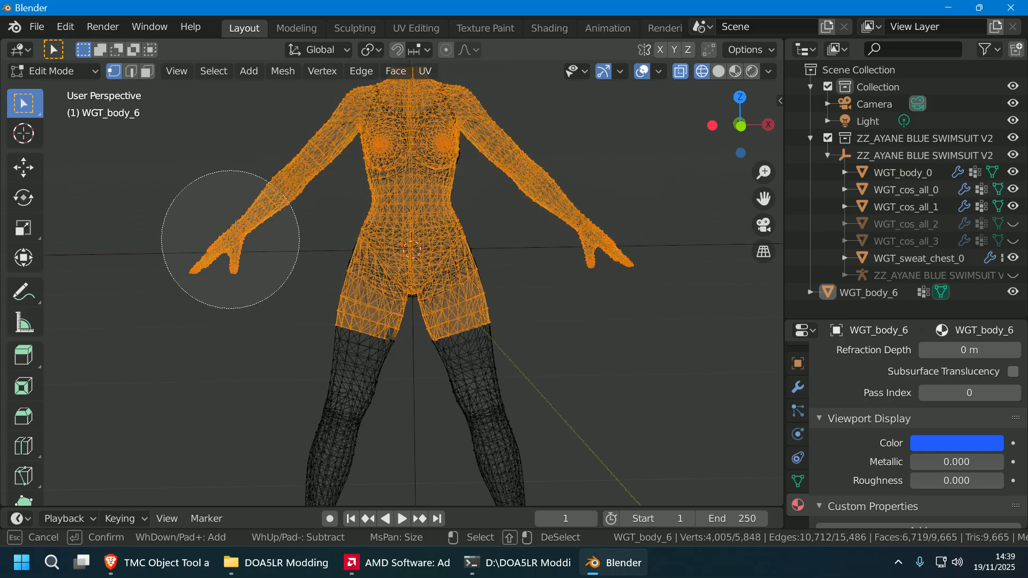
key("Escape")
key("ctrl+KP_Add")
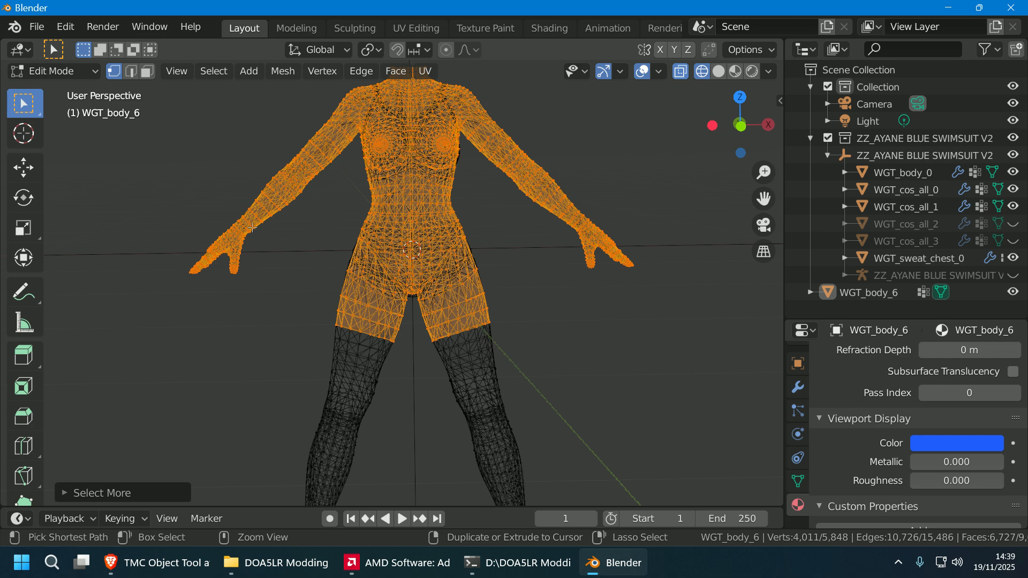
right_click(395, 209)
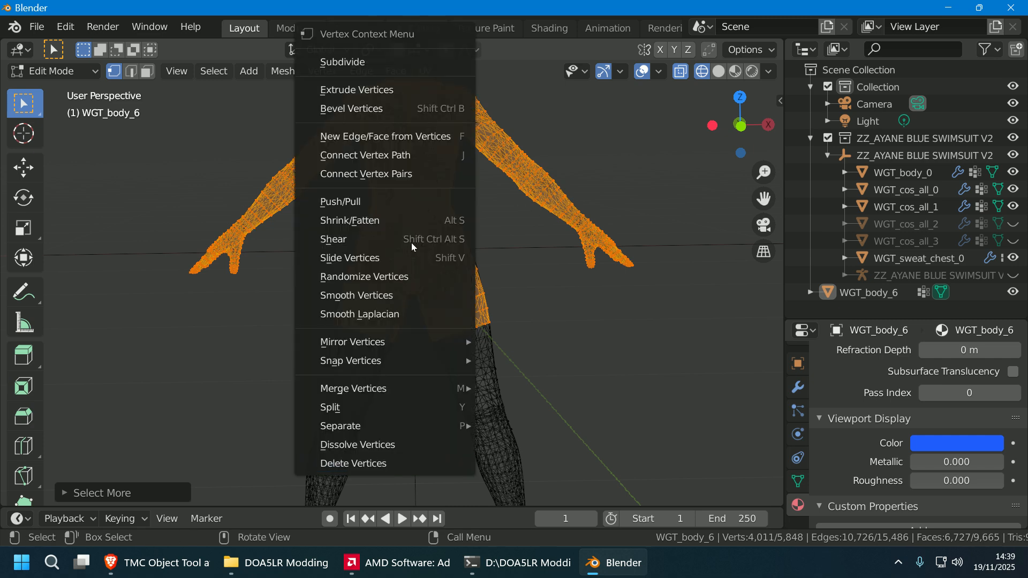
left_click(394, 450)
- Clear the vertex selection, switch the viewport to solid shading and return WGT_body_6 to Object Mode
scroll(477, 372, "down", 3)
middle_click_drag(477, 371, 424, 363)
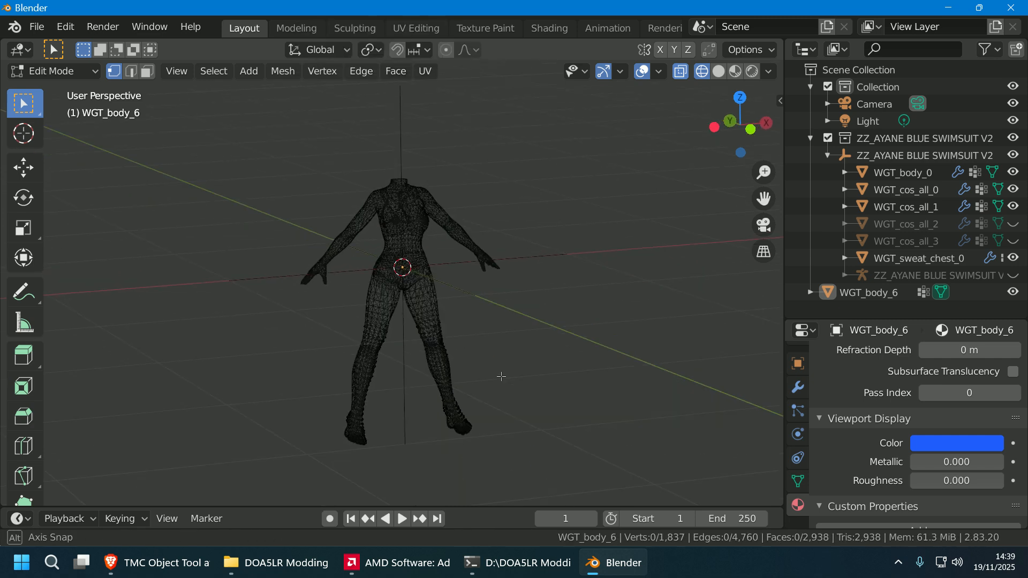
key("a")
scroll(461, 351, "up", 3)
key("alt+a")
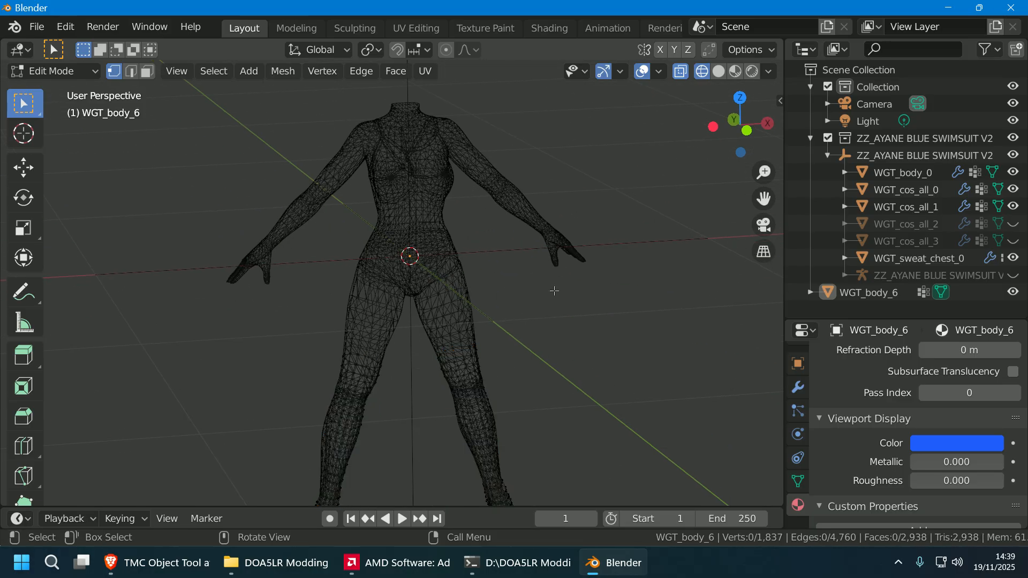
scroll(621, 332, "down", 3)
scroll(622, 332, "up", 3)
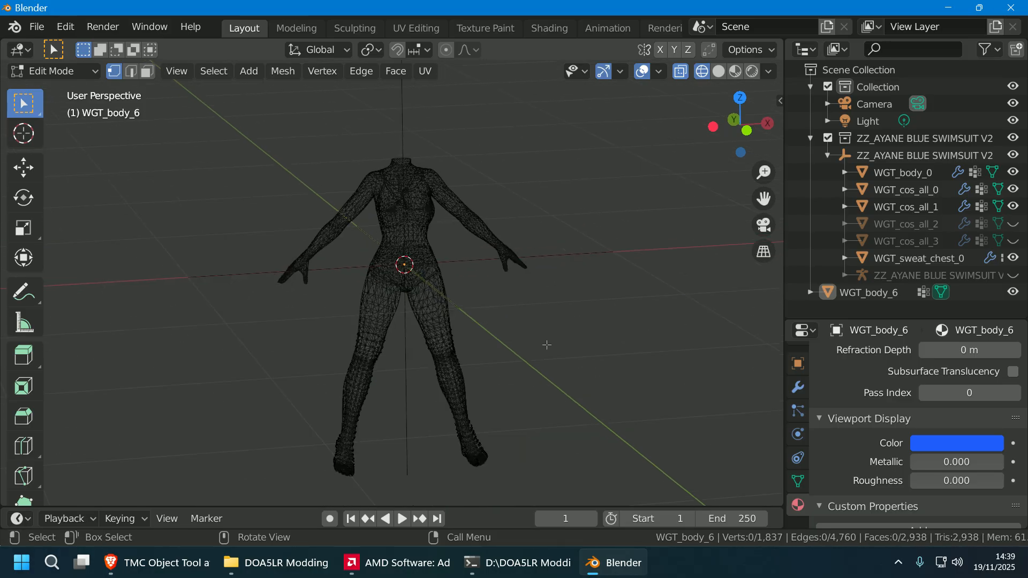
left_click(722, 69)
left_click(944, 291)
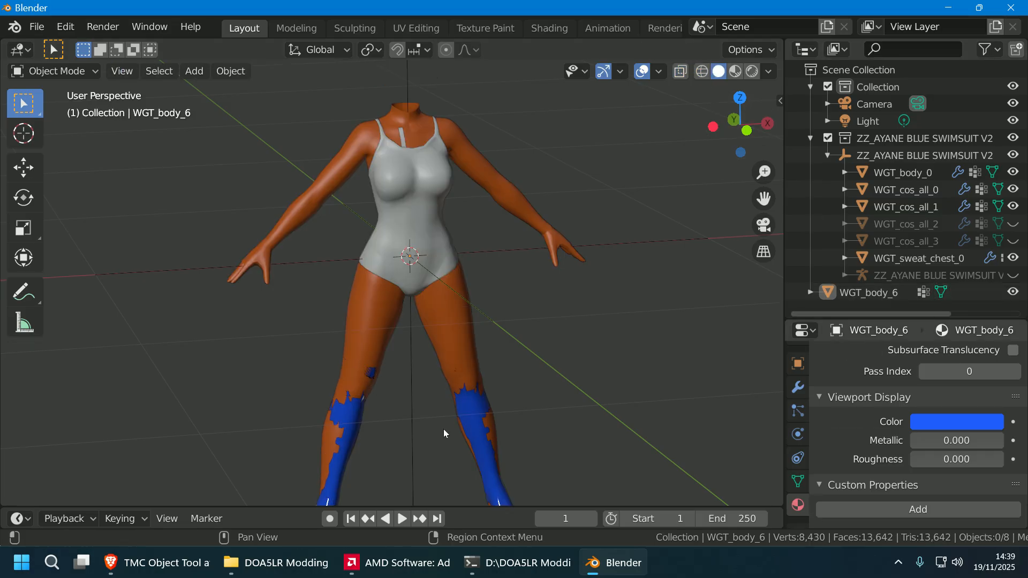
- Select WGT_body_0, open it in Edit Mode around the knees and clear its vertex selection
scroll(442, 426, "down", 2)
scroll(440, 415, "up", 1)
middle_click_drag(442, 405, 456, 325, "shift")
scroll(428, 313, "up", 3)
scroll(427, 314, "up", 2)
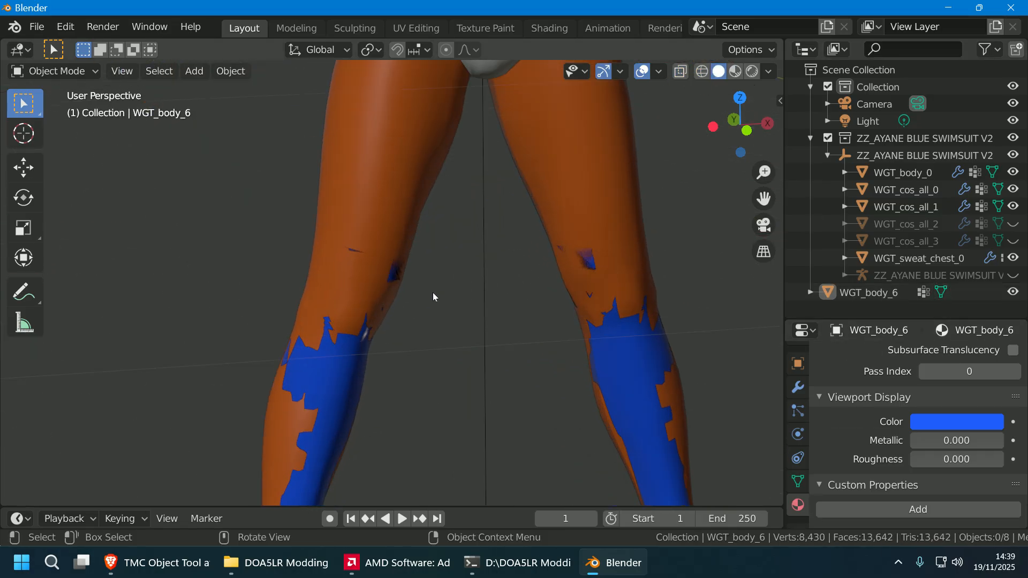
left_click(394, 225)
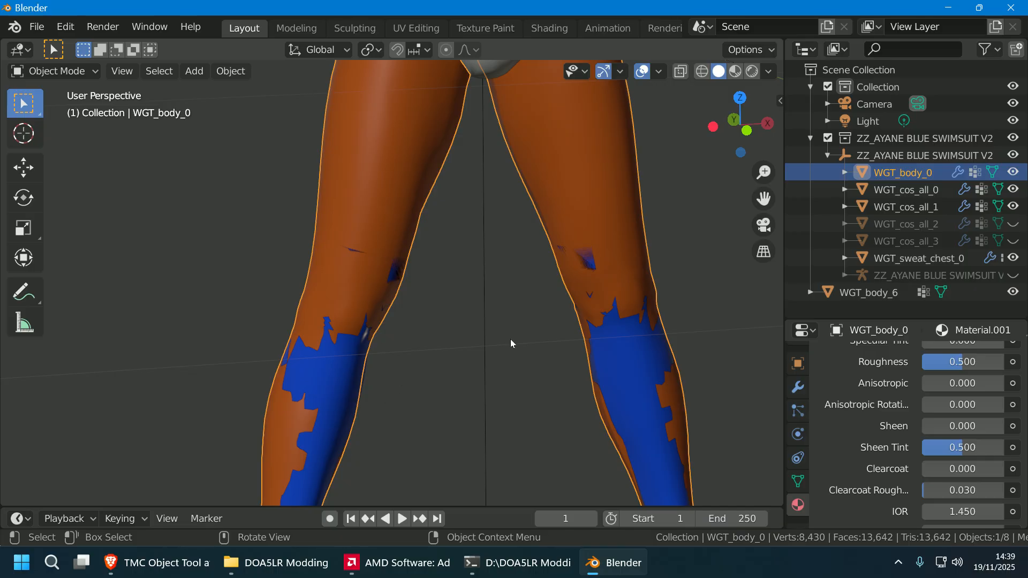
key("Tab")
middle_click_drag(510, 339, 452, 369)
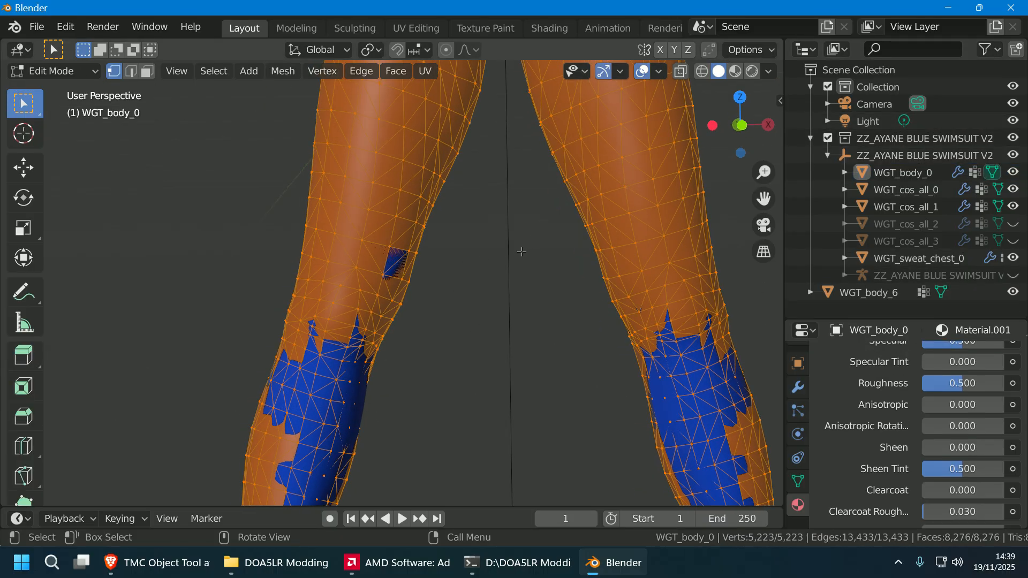
left_click(484, 260)
- Circle-select a band of vertices just above each knee of WGT_body_0, extend it through the back in wireframe shading, and delete the vertices
key("c")
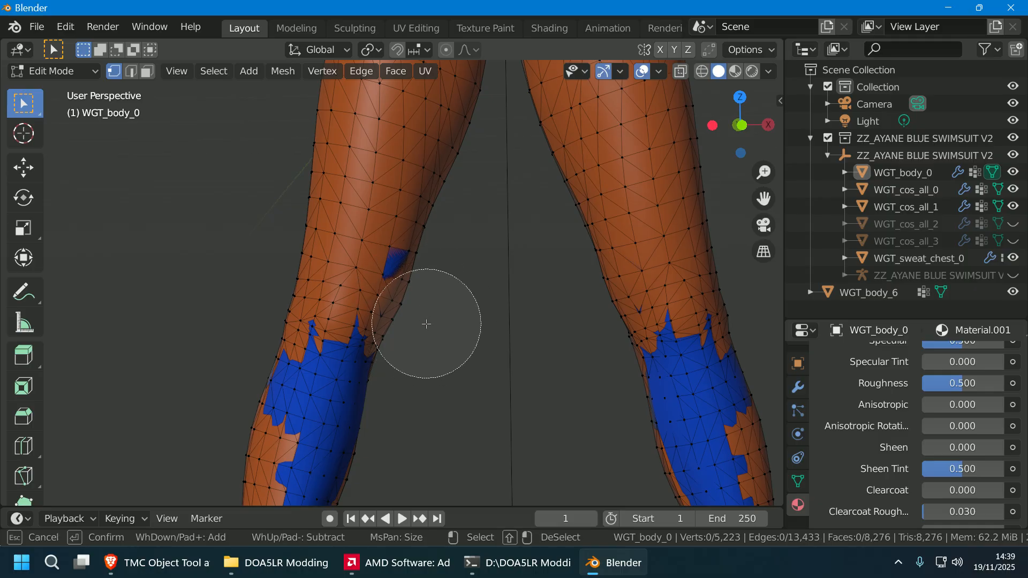
left_click_drag(395, 310, 270, 302)
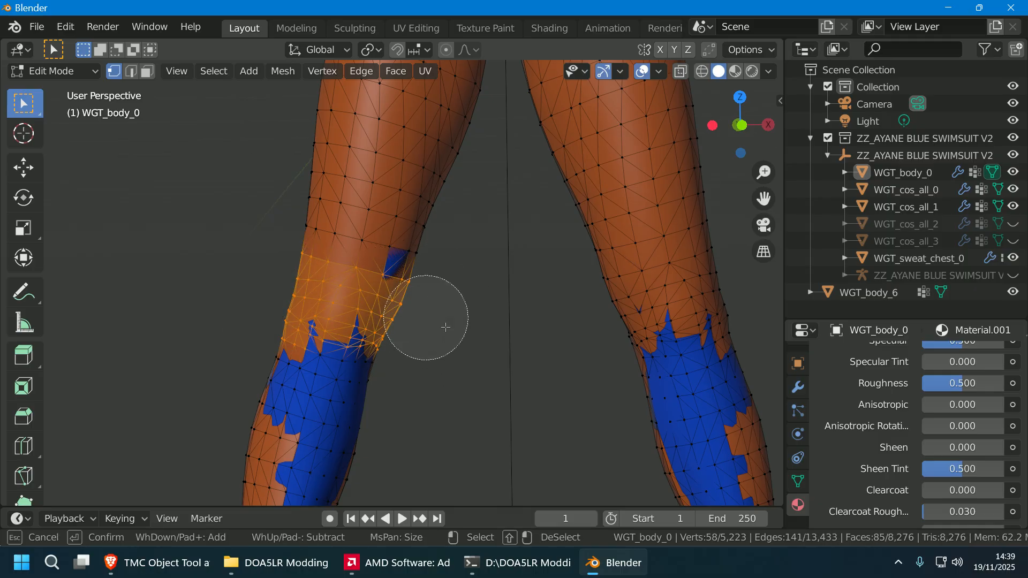
right_click(519, 363)
middle_click_drag(528, 363, 521, 364)
key("c")
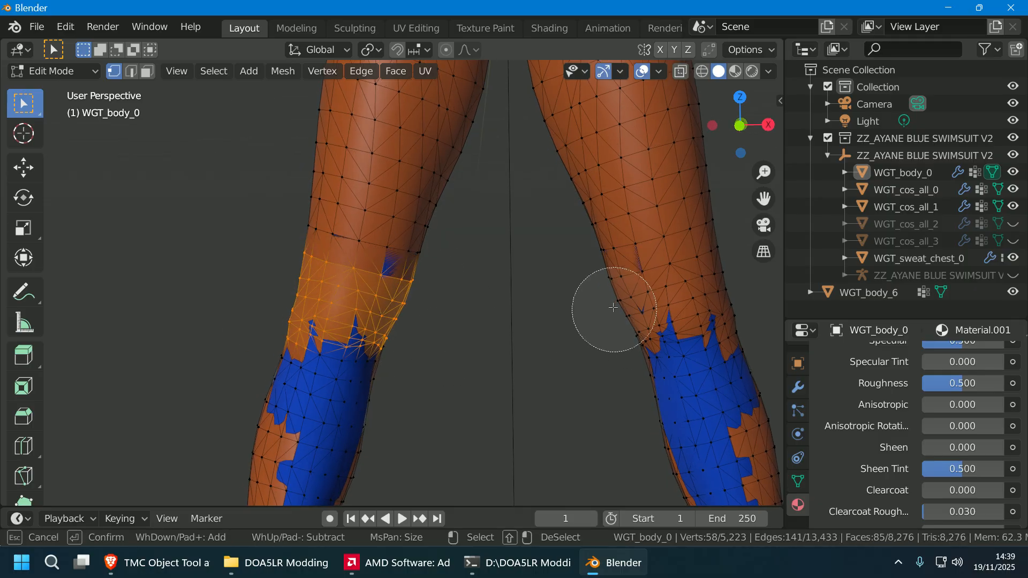
left_click_drag(609, 303, 712, 273)
right_click(671, 329)
left_click(703, 73)
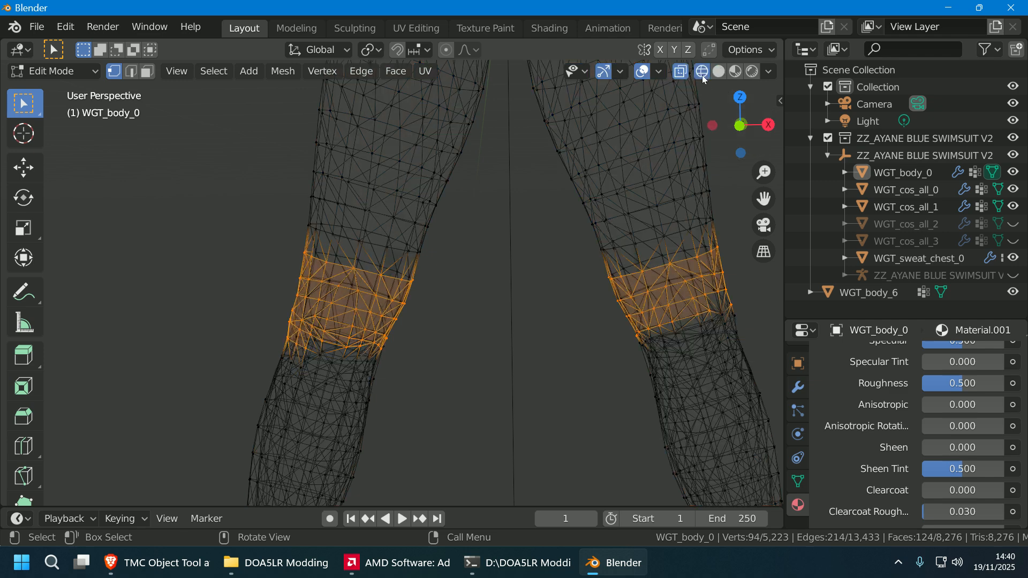
key("c")
left_click_drag(427, 319, 352, 302)
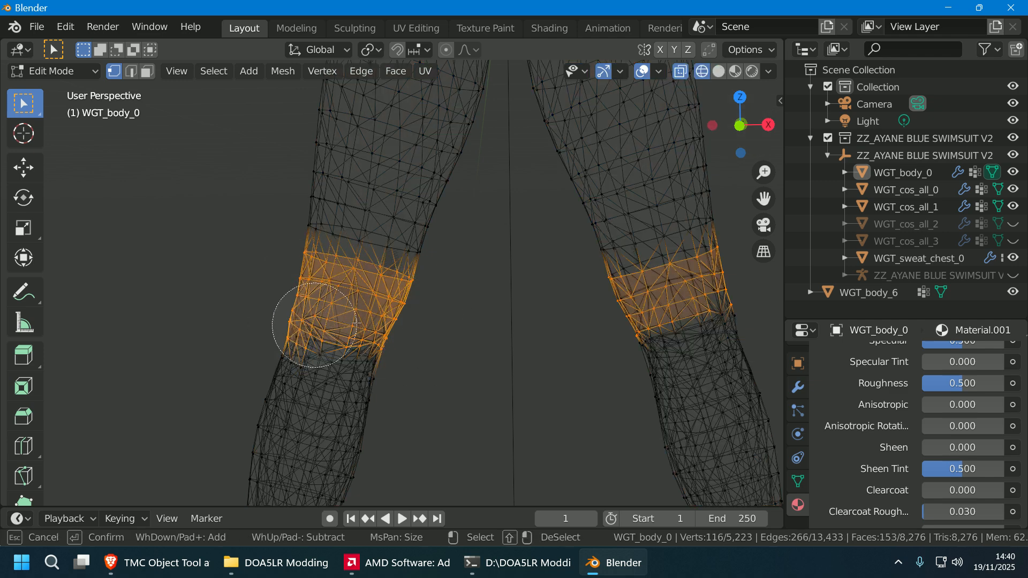
left_click_drag(573, 309, 668, 293)
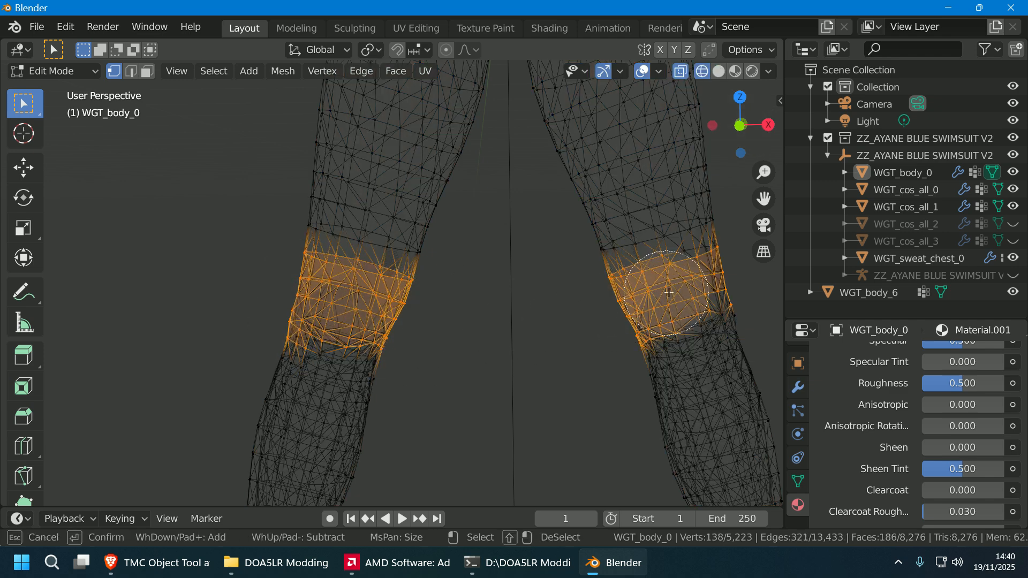
right_click(697, 306)
right_click(697, 307)
left_click(634, 463)
- Circle-select both lower legs of WGT_body_0 below the gaps and grow the selection with Select More
scroll(600, 445, "down", 5)
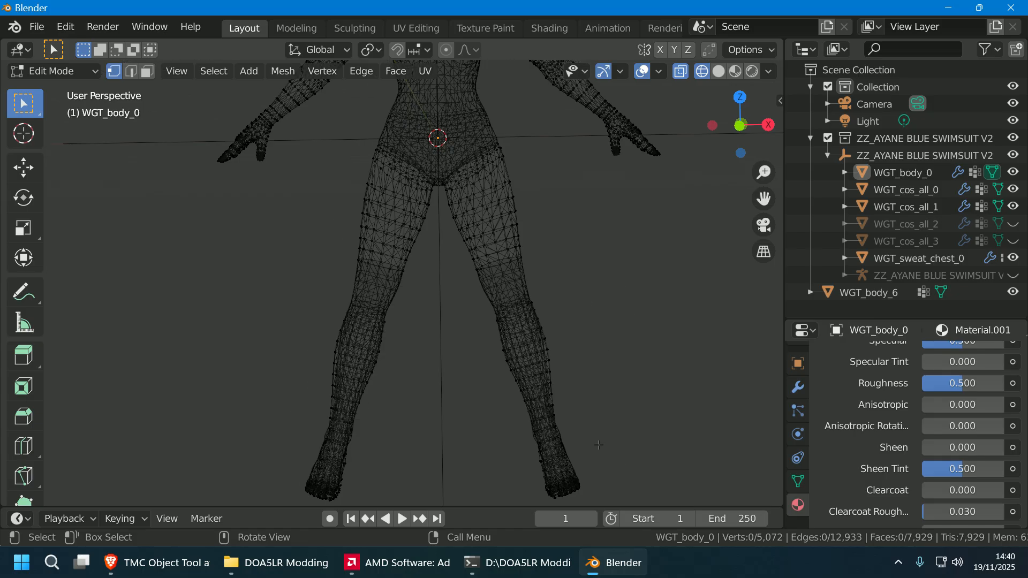
scroll(600, 445, "up", 3)
key("c")
scroll(408, 413, "down", 3)
left_click_drag(344, 345, 573, 362)
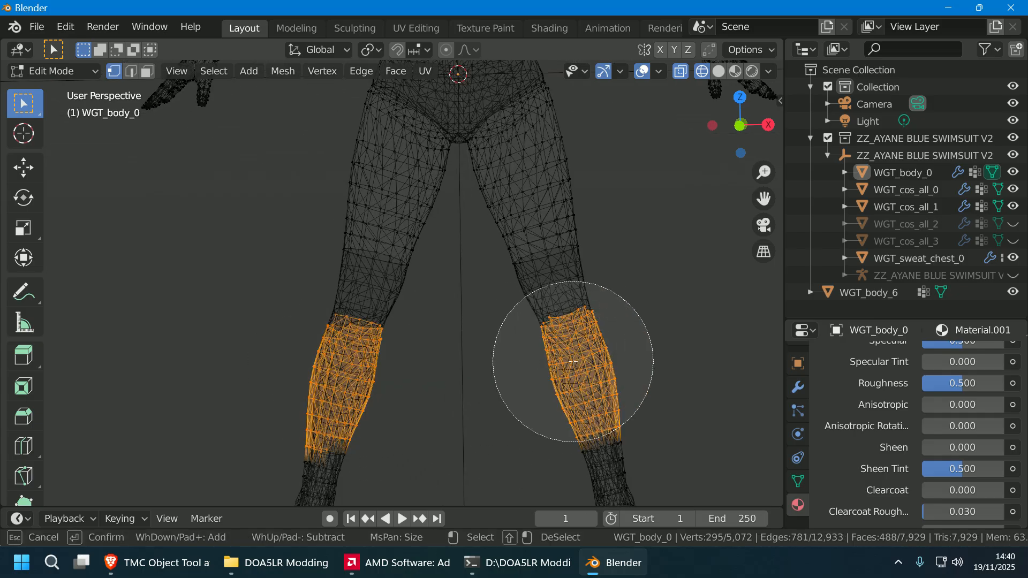
key("Escape")
key("ctrl+KP_Add")
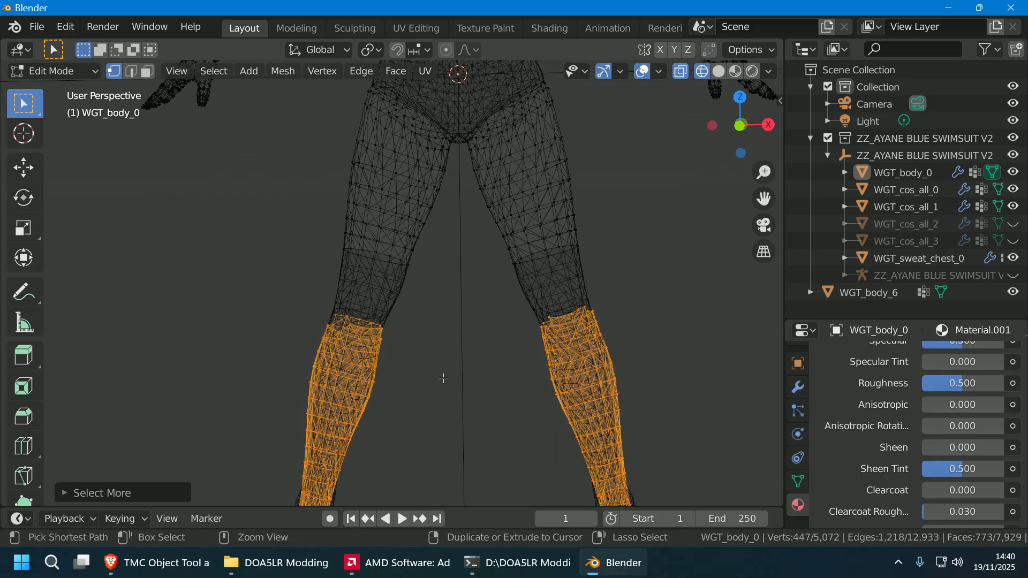
- Add both feet of WGT_body_0 to the selection, grow it with Select More, and delete the selected lower-leg vertices
scroll(465, 369, "down", 3)
middle_click_drag(471, 368, 484, 284)
scroll(464, 438, "up", 5)
scroll(453, 436, "down", 4)
key("c")
key("Escape")
scroll(448, 433, "up", 2)
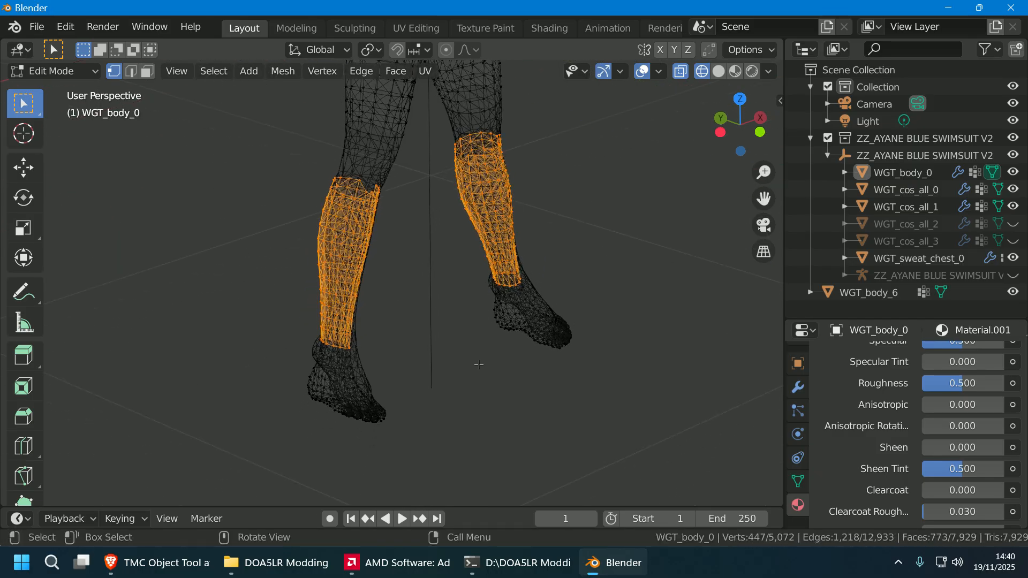
scroll(477, 364, "up", 2)
key("c")
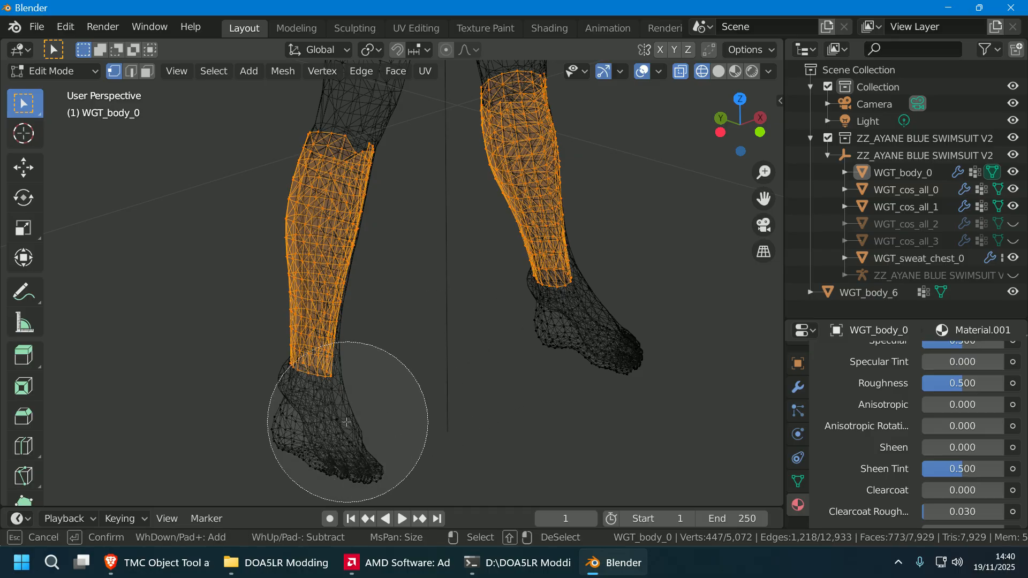
mouse_move(345, 437)
left_mouse_down()
mouse_move(459, 413)
mouse_move(580, 343)
left_mouse_up()
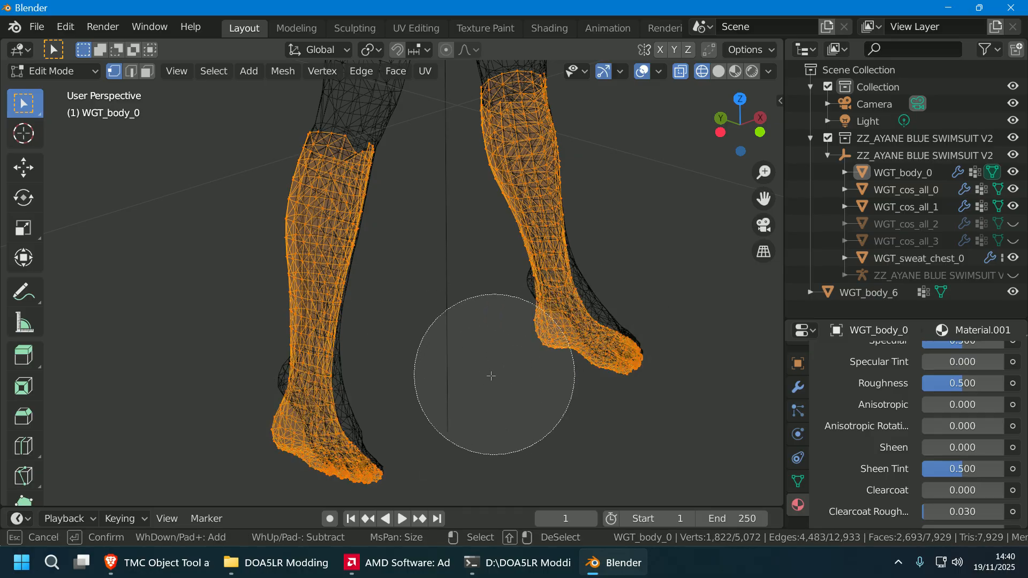
key("Escape")
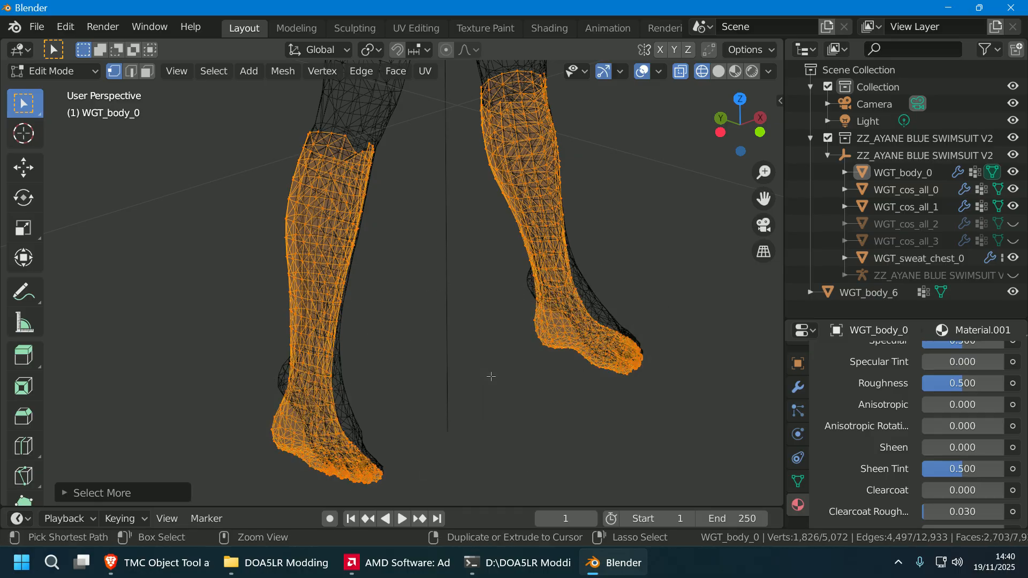
middle_click_drag(467, 355, 425, 337)
right_click(418, 321)
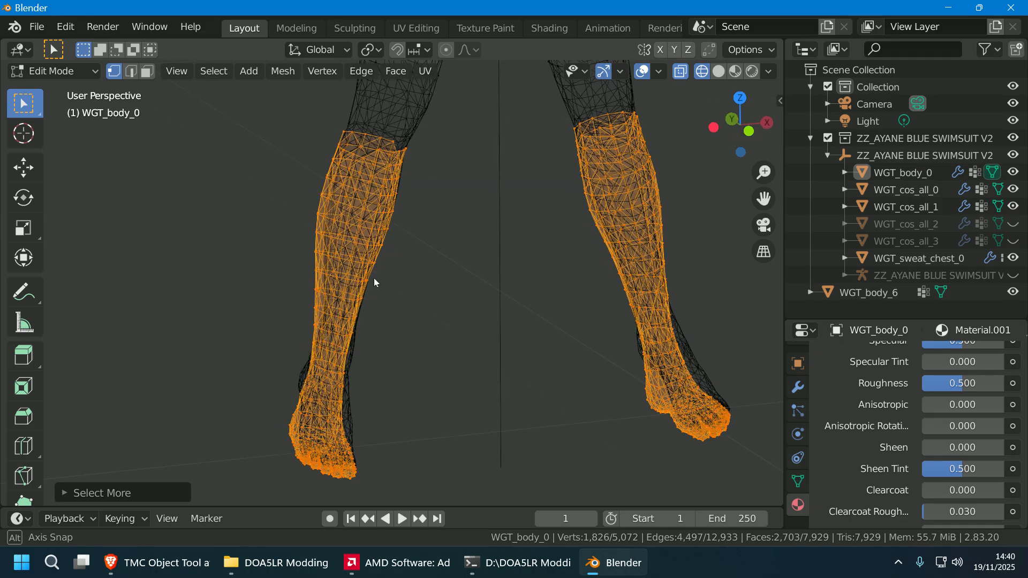
left_click(396, 462)
- Examine the remaining WGT_body_0 mesh and how its cut thighs meet the WGT_body_6 legs in wireframe shading
scroll(581, 420, "down", 6)
middle_click_drag(581, 421, 613, 364)
key("a")
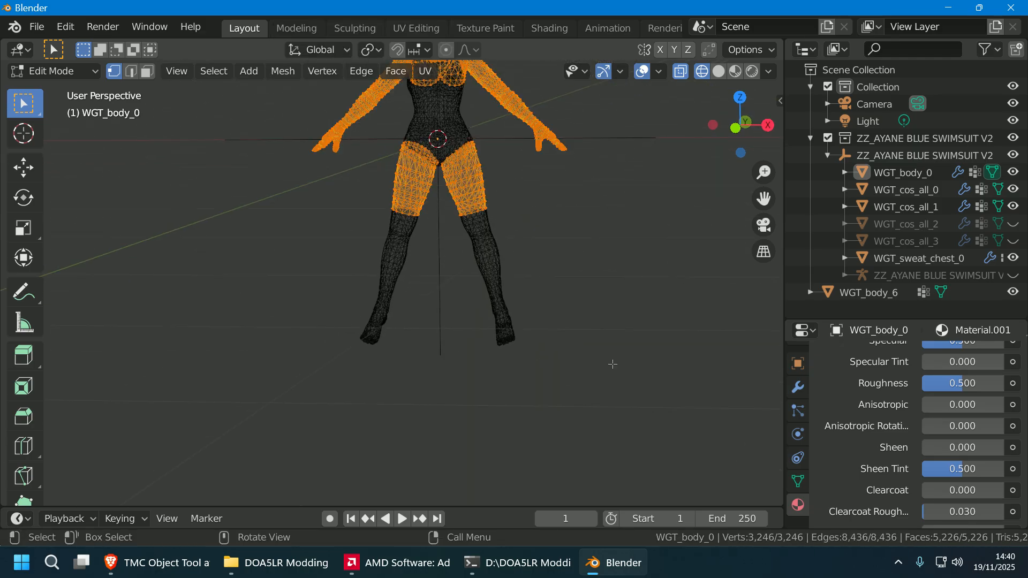
middle_click_drag(549, 291, 600, 414, "shift")
scroll(586, 422, "up", 4)
left_click(572, 454)
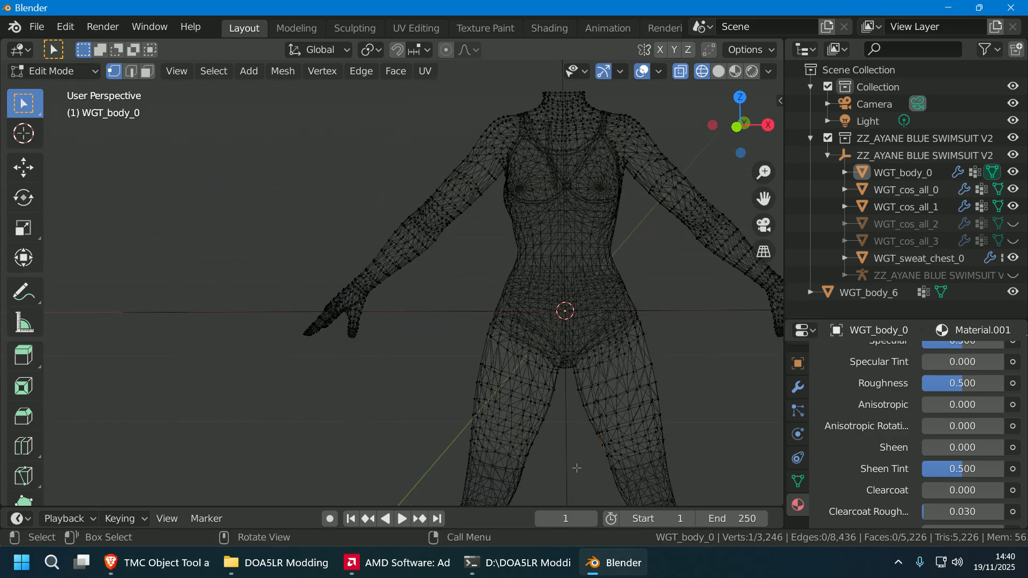
middle_click_drag(576, 467, 530, 236, "shift")
middle_click_drag(537, 287, 553, 343)
scroll(554, 326, "up", 6)
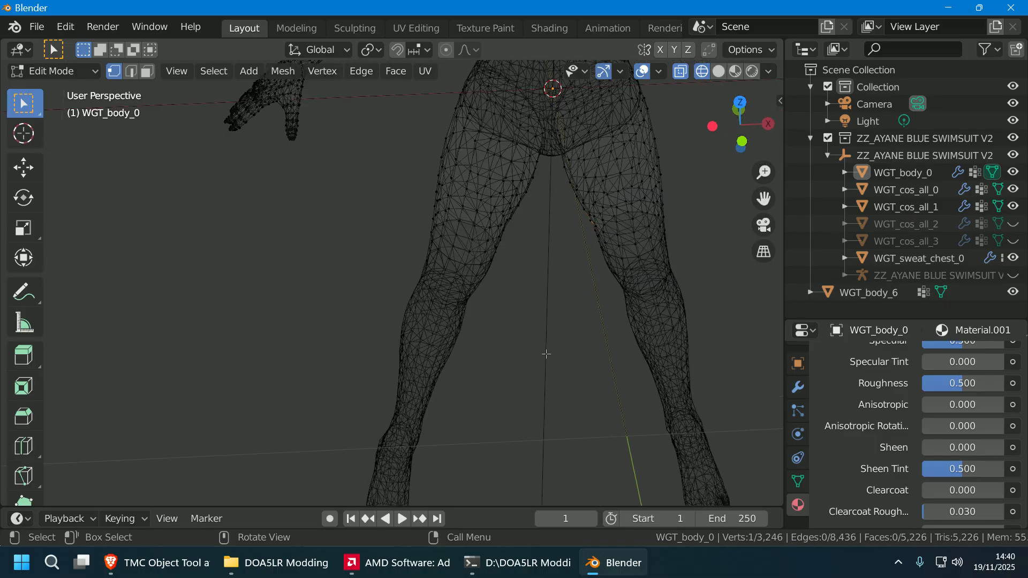
scroll(621, 321, "up", 4)
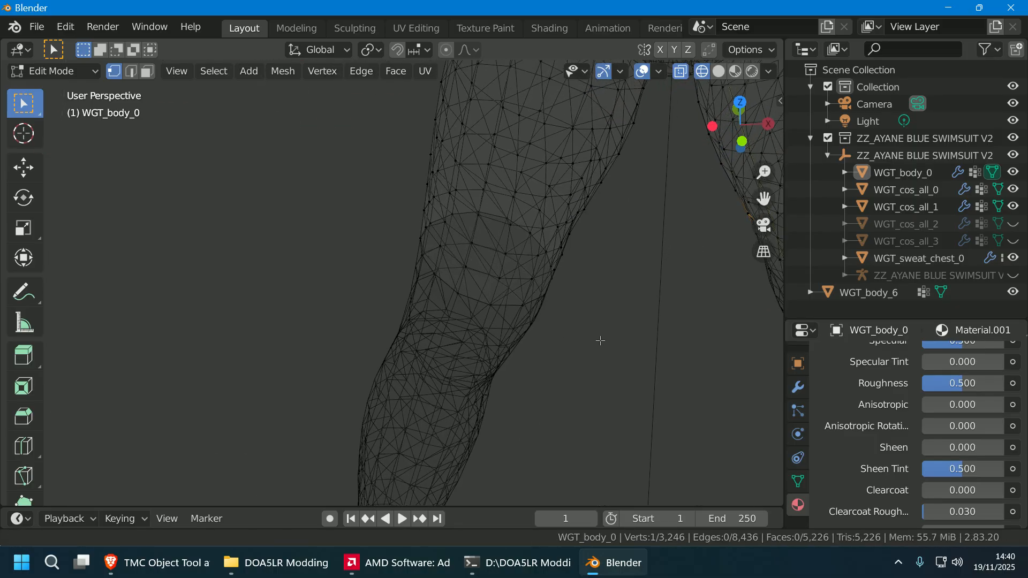
middle_click_drag(603, 339, 609, 315)
middle_click_drag(594, 304, 675, 290)
scroll(675, 290, "down", 5)
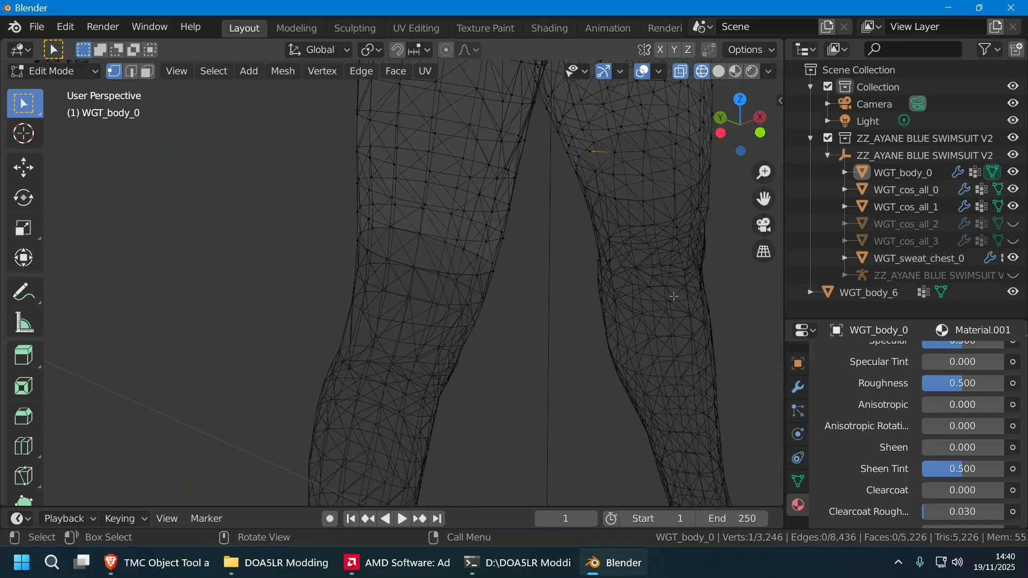
scroll(630, 313, "up", 3)
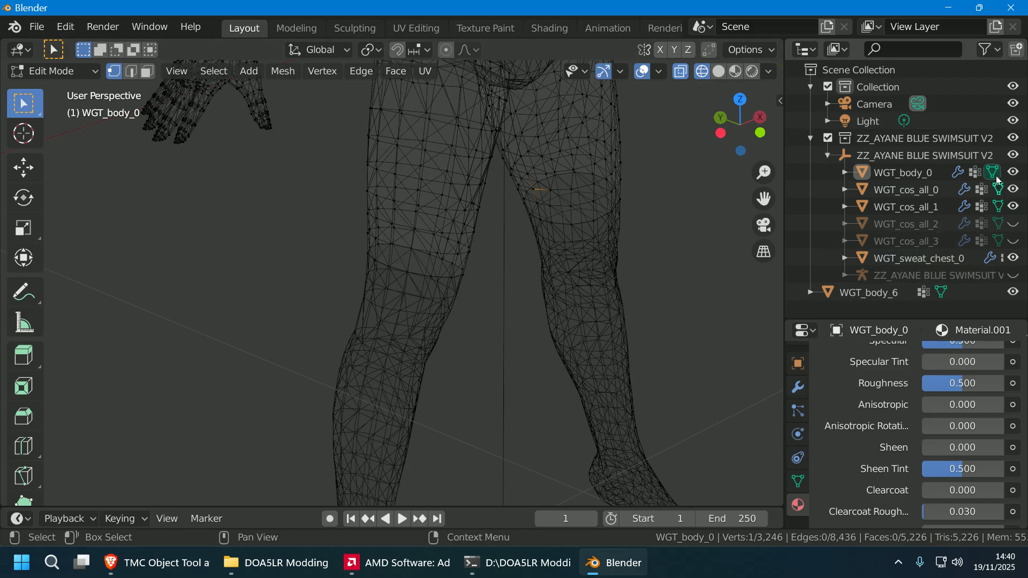
- Return to Object Mode in solid shading and join WGT_body_6 into WGT_body_0
key("Tab")
left_click(719, 71)
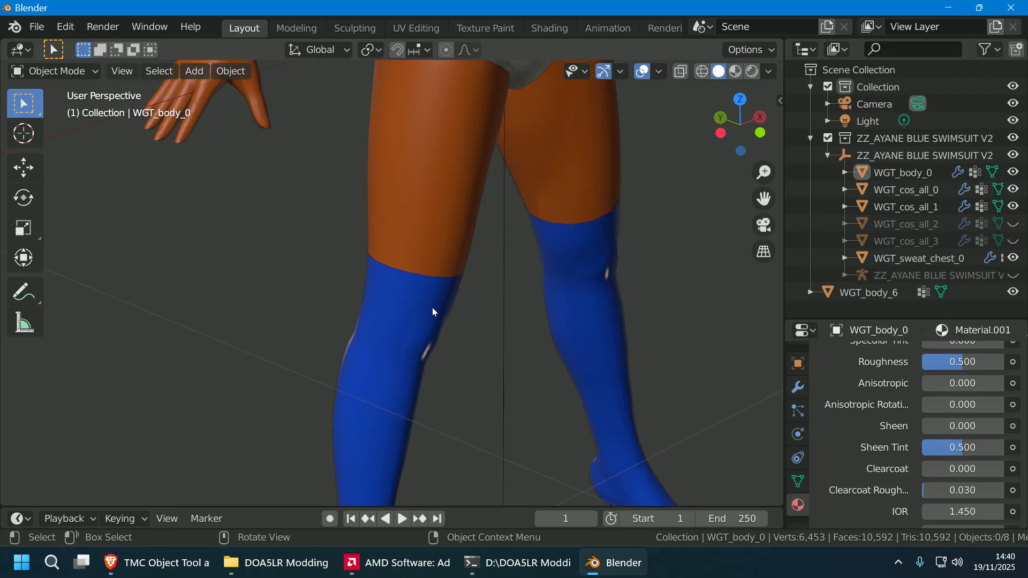
left_click(406, 317)
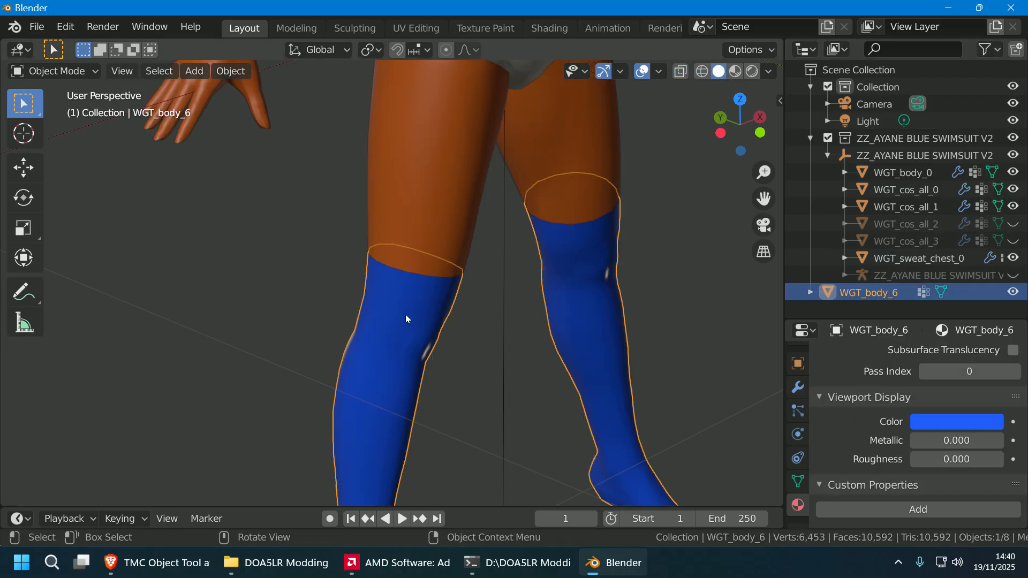
left_click(430, 192, "shift")
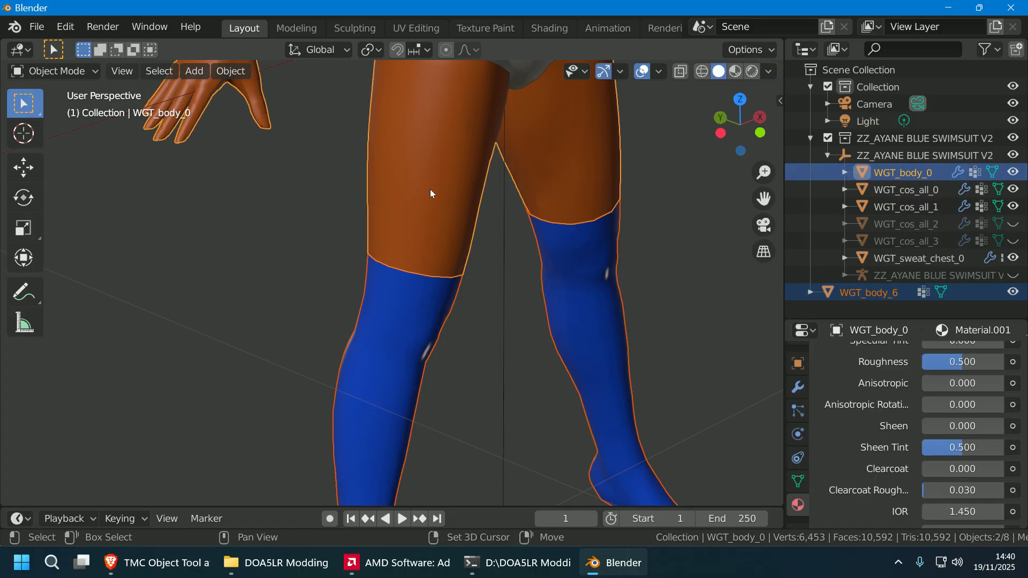
key("ctrl")
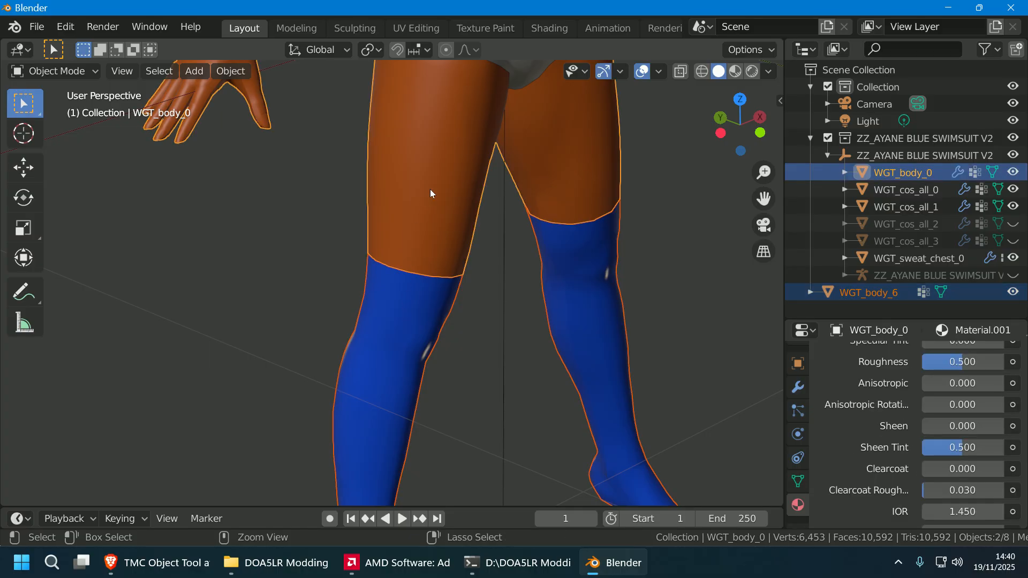
key("ctrl+j")
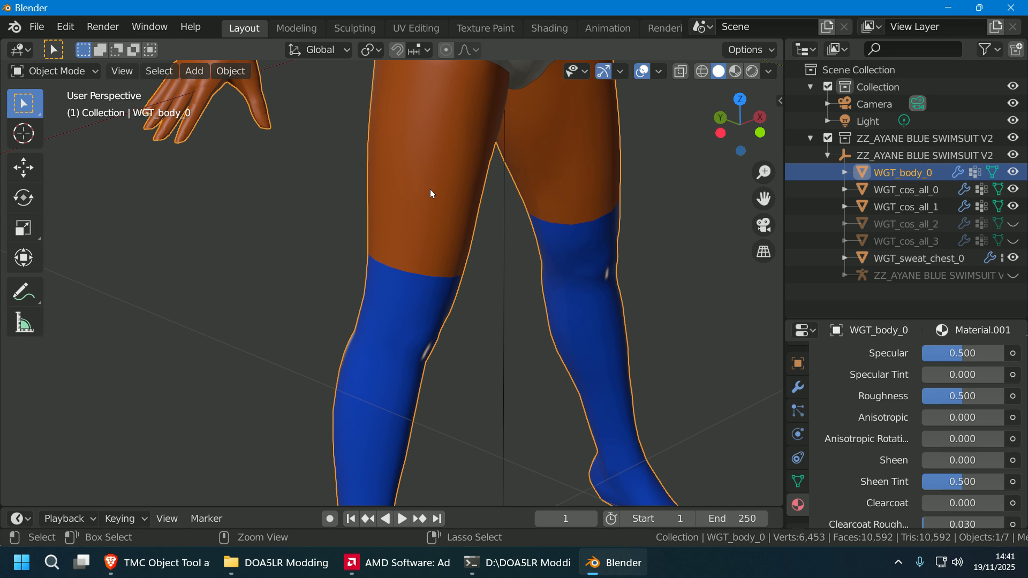
- Open the joined WGT_body_0 in Edit Mode and bring the seam on one thigh into close view
key("Tab")
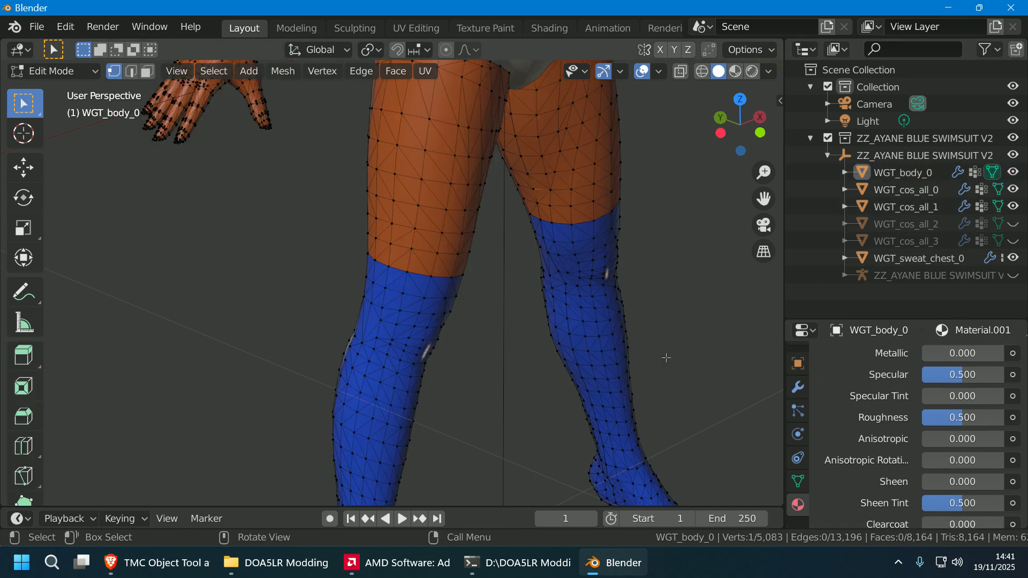
scroll(666, 358, "down", 6)
middle_click_drag(647, 357, 340, 321)
scroll(621, 339, "up", 6)
scroll(558, 326, "down", 4)
middle_click_drag(557, 326, 486, 357)
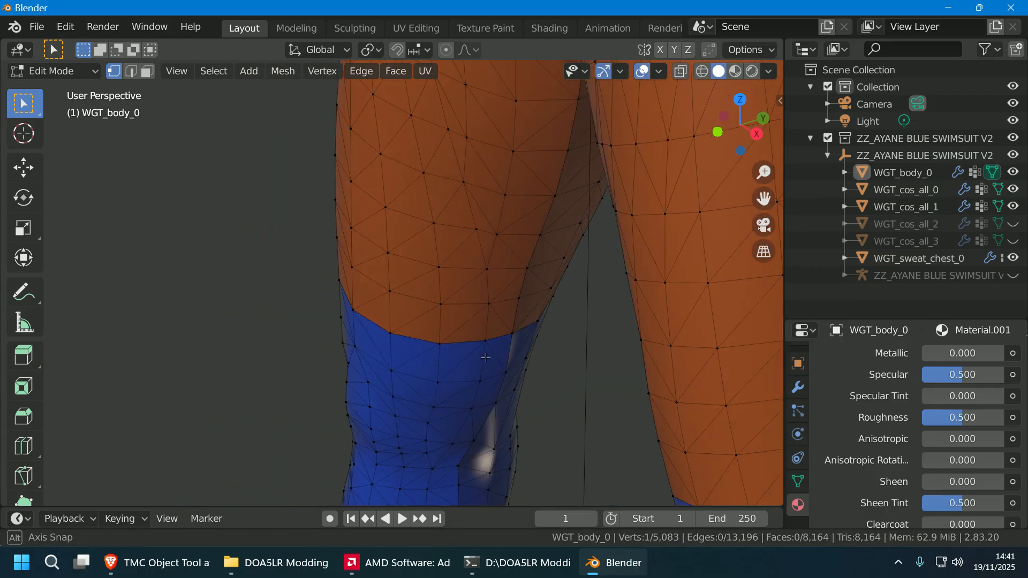
scroll(486, 358, "up", 5)
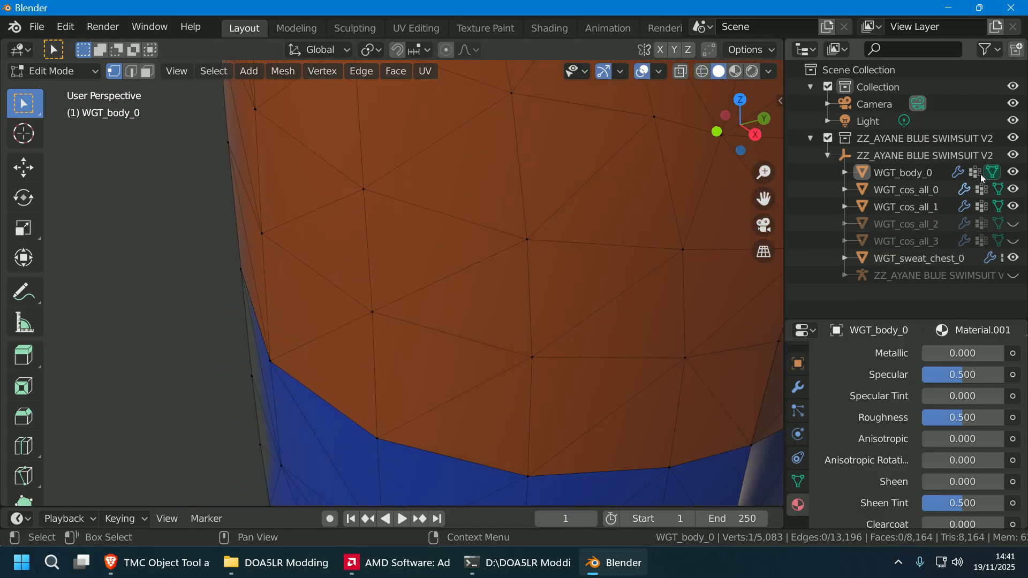
- Inspect the thigh seam's boundary vertices from several angles in both wireframe and solid shading
left_click(701, 79)
scroll(555, 328, "up", 3)
mouse_move(574, 322)
middle_mouse_down()
mouse_move(574, 273)
mouse_move(557, 248)
mouse_move(602, 231)
mouse_move(597, 239)
mouse_move(616, 246)
middle_mouse_up()
scroll(571, 303, "down", 3)
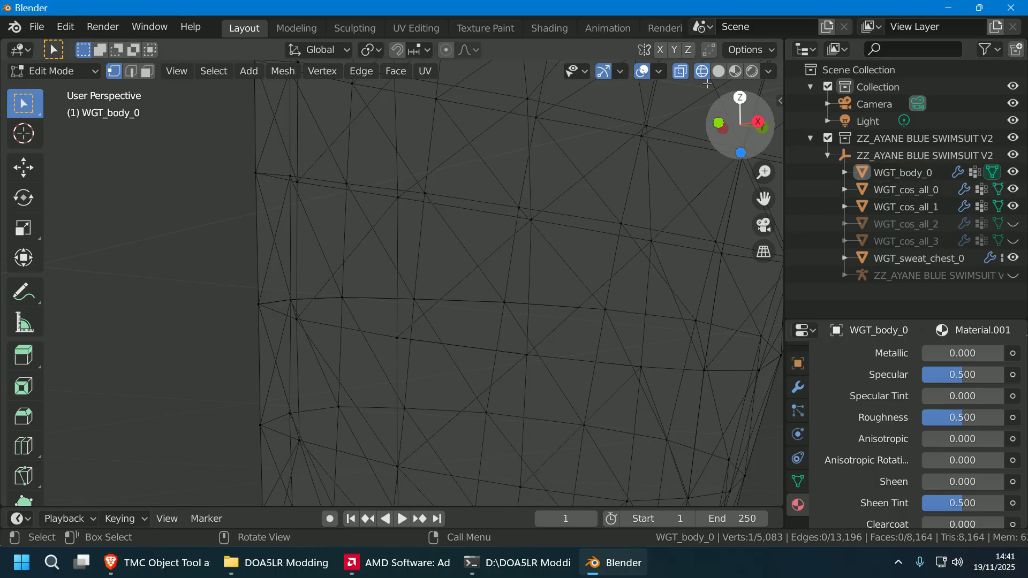
left_click(719, 72)
mouse_move(538, 309)
middle_mouse_down()
mouse_move(626, 291)
mouse_move(511, 203)
mouse_move(554, 177)
middle_mouse_up()
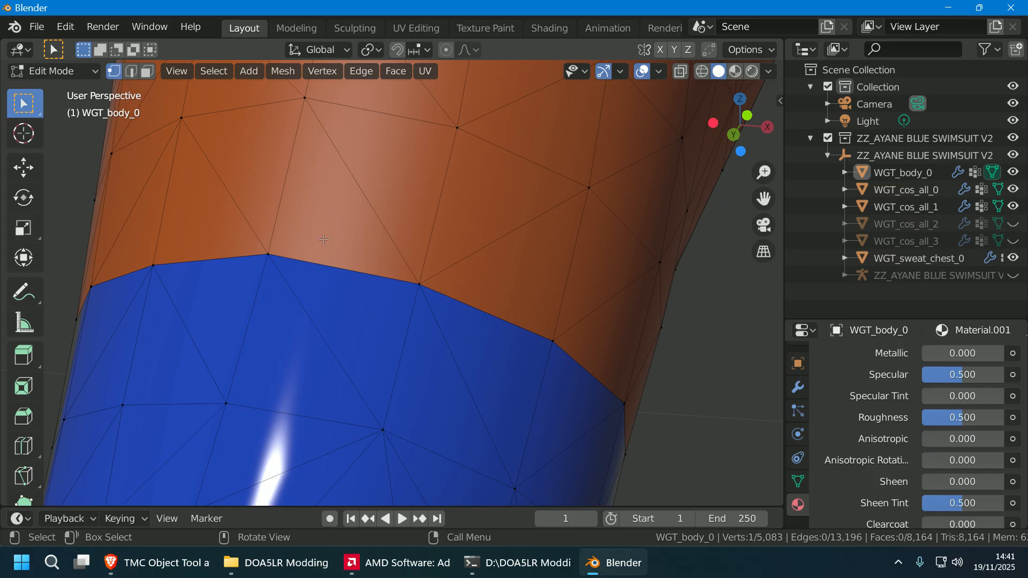
middle_click_drag(525, 292, 497, 318)
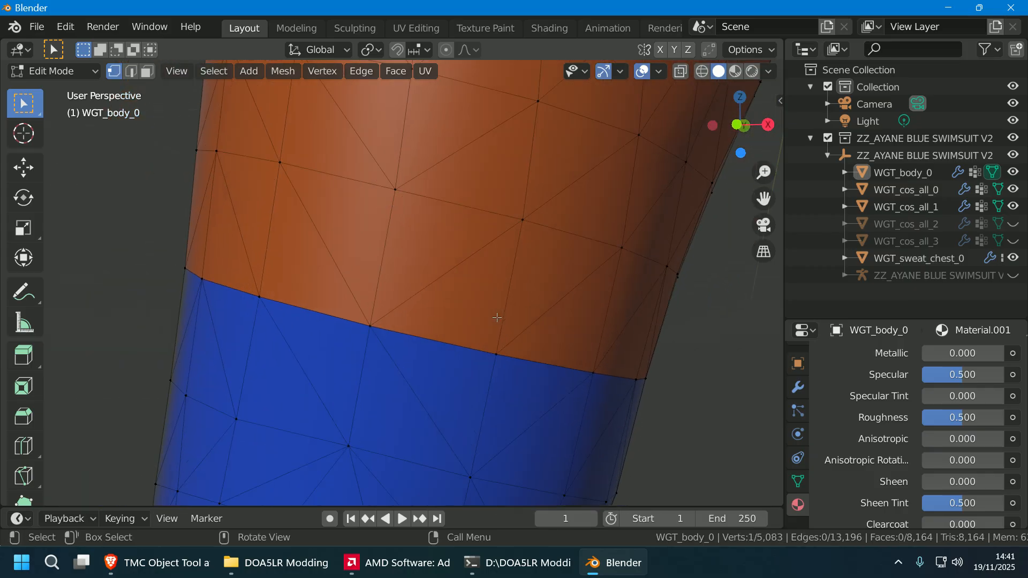
left_click(700, 73)
middle_click_drag(553, 240, 557, 230)
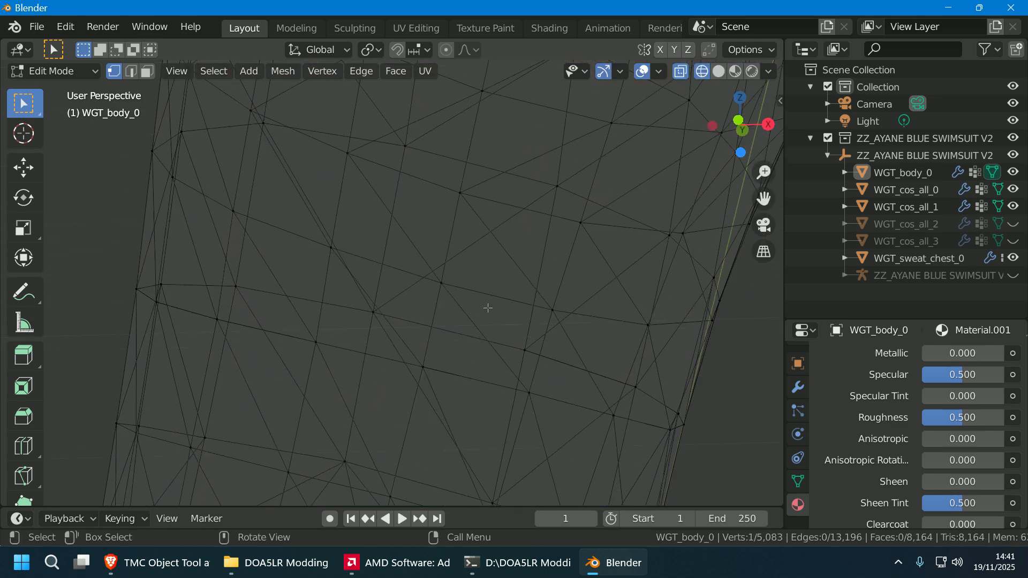
- Check the thigh seam in solid and wireframe shading and circle-select the doubled vertices midway along its near side
key("c")
scroll(394, 326, "up", 5)
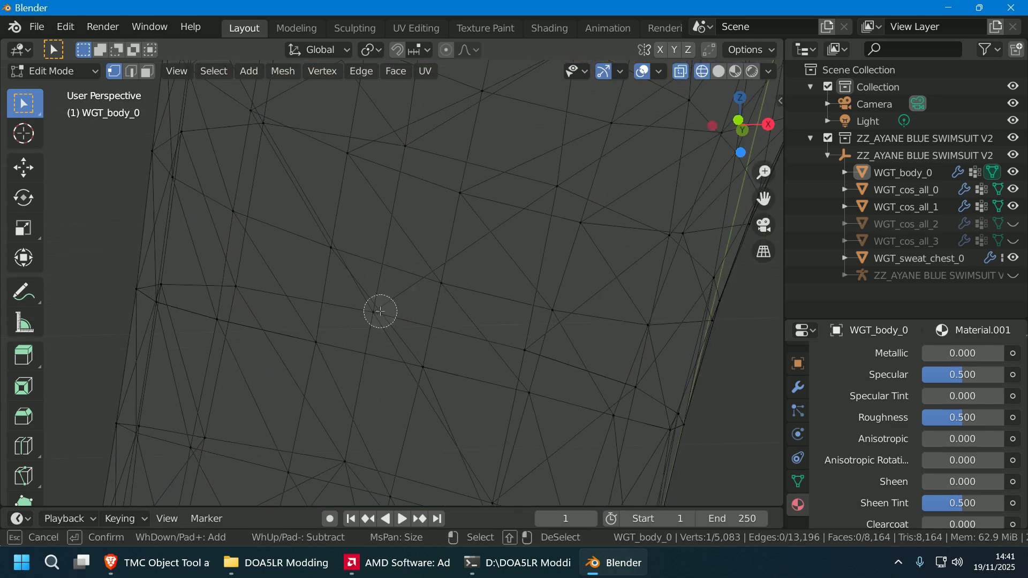
key("Escape")
left_click(712, 73)
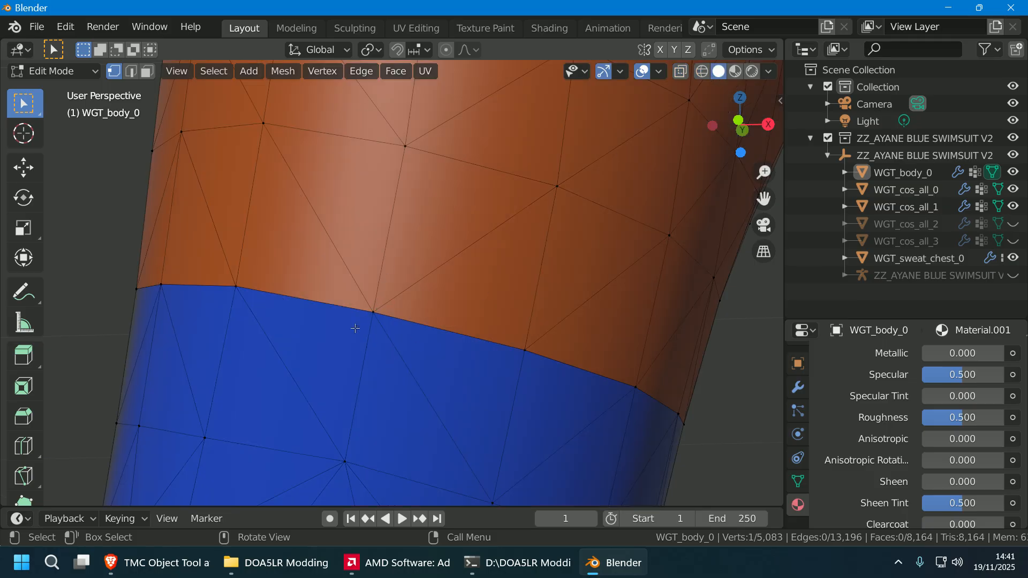
left_click(701, 72)
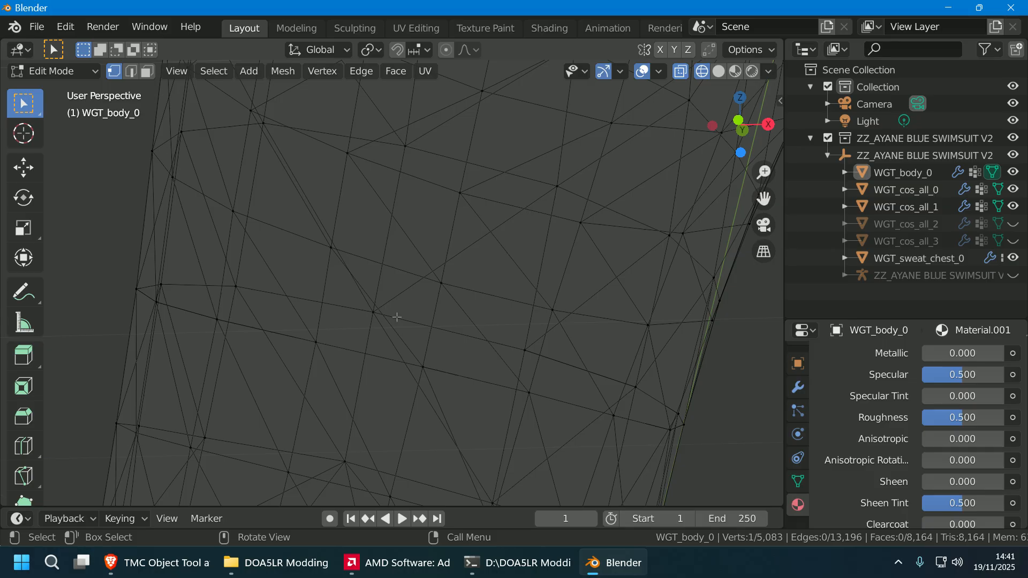
key("c")
left_click(379, 316)
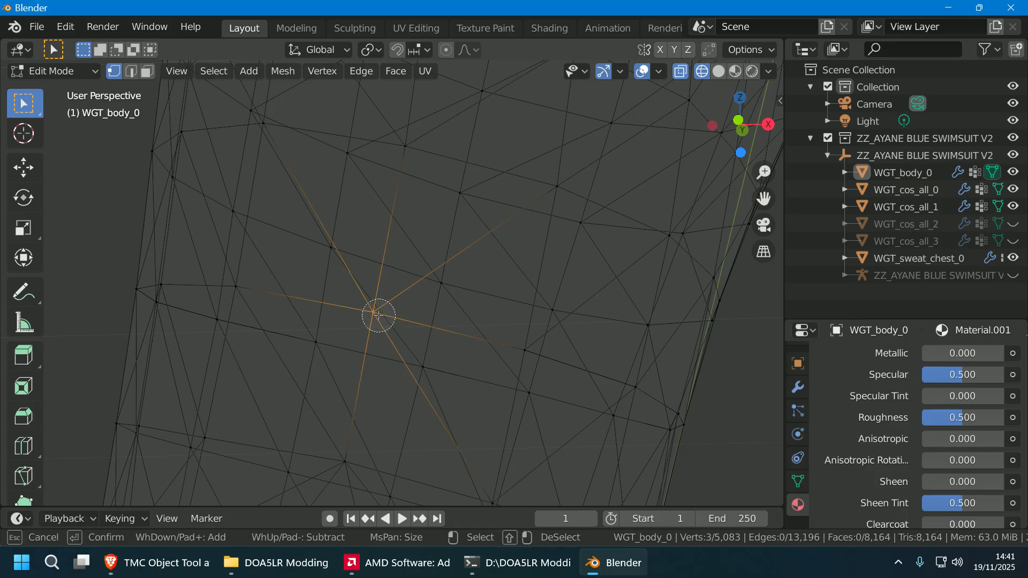
- Try to merge the selected vertices at their center, and undo the merge
right_click(379, 316)
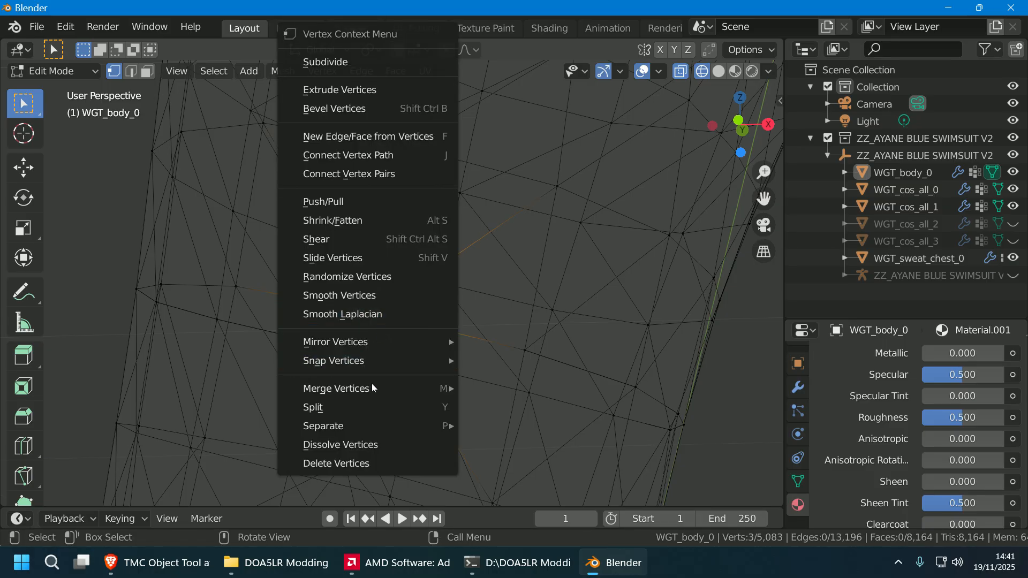
mouse_move(374, 388)
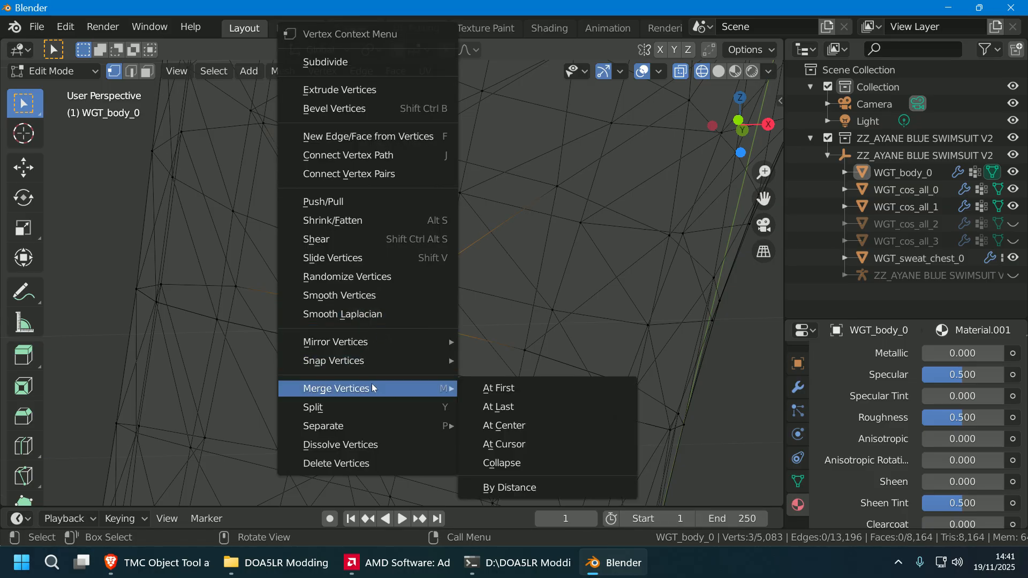
left_click(539, 426)
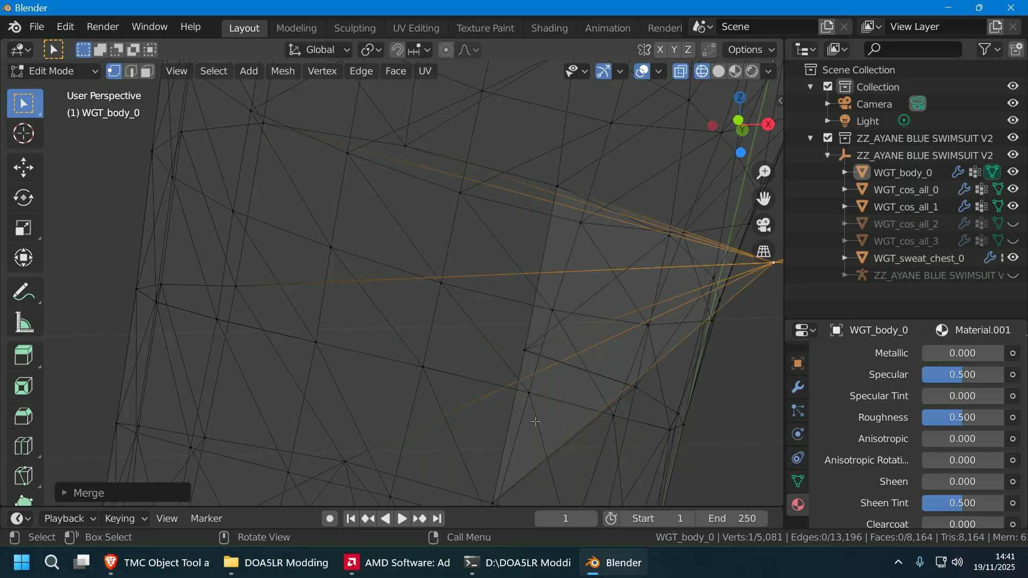
scroll(535, 422, "down", 8)
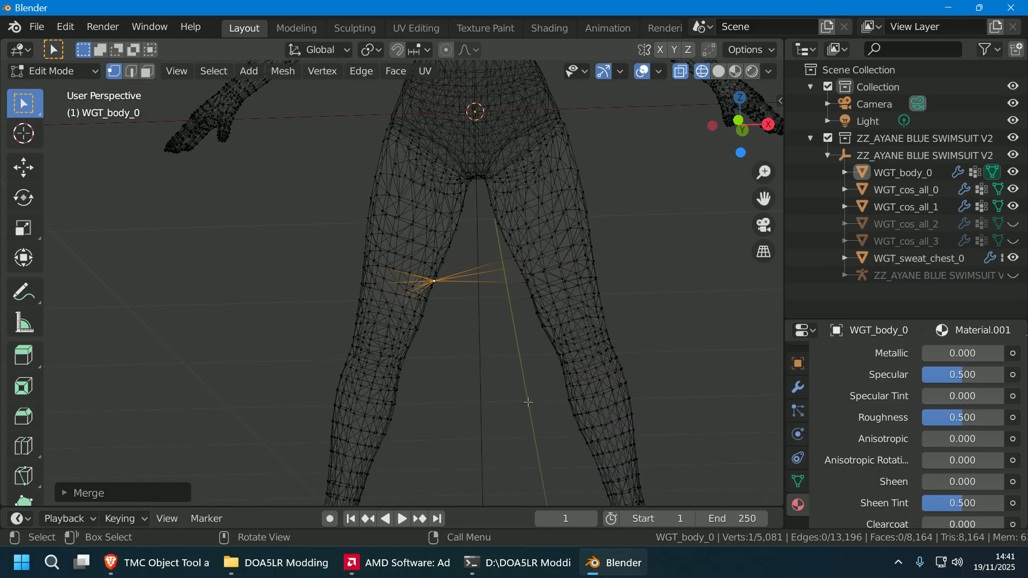
key("ctrl+z")
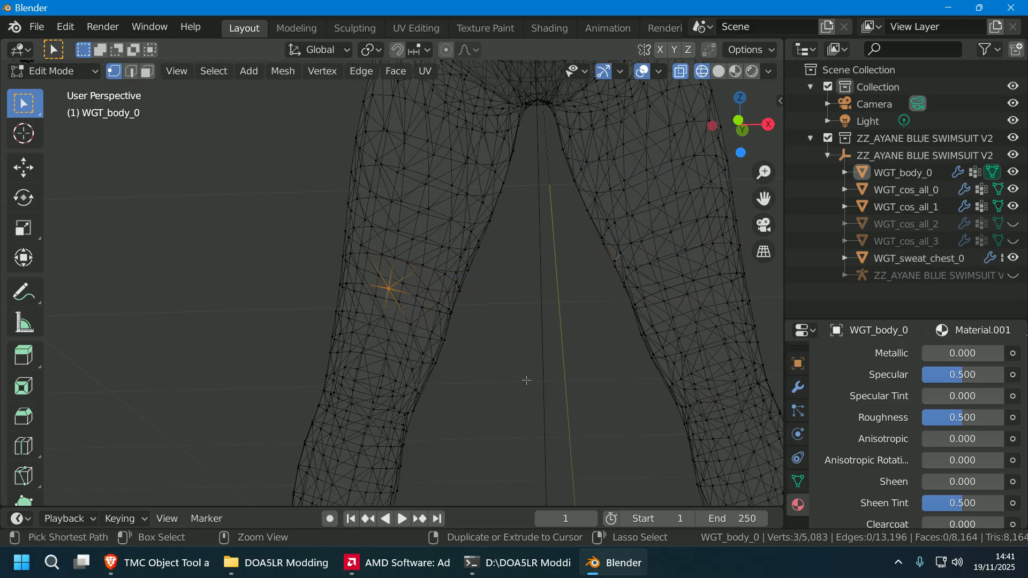
- Deselect the stray vertex on the other thigh and merge the remaining selected seam pair at center
middle_click_drag(527, 380, 567, 318)
key("c")
middle_click(583, 283)
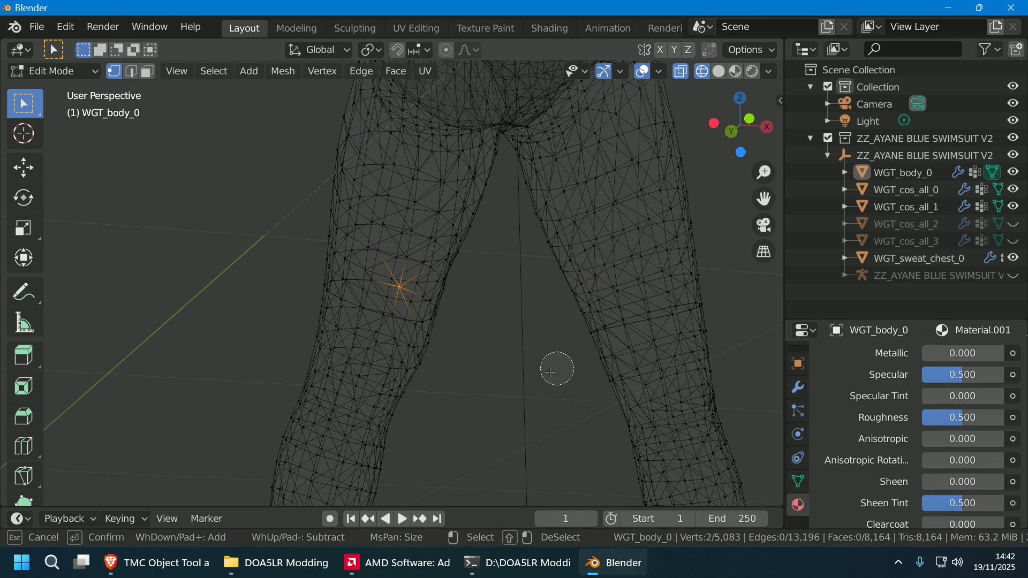
right_click(556, 367)
scroll(523, 391, "up", 5)
middle_click_drag(519, 379, 483, 376)
right_click(384, 390)
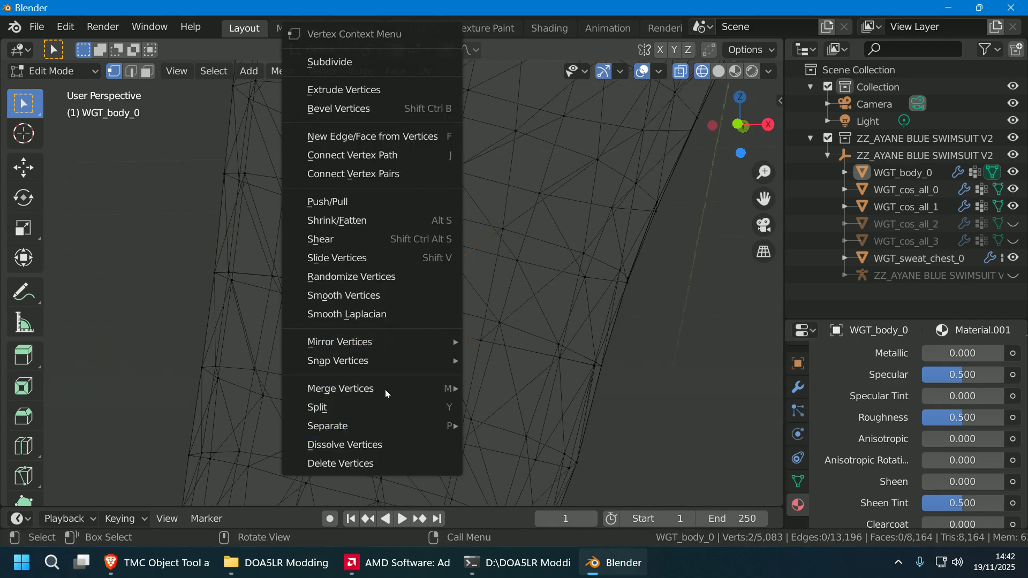
mouse_move(386, 391)
left_click(531, 395)
- Merge at center the adjacent near-side seam pair, one position closer to the inner thigh
key("c")
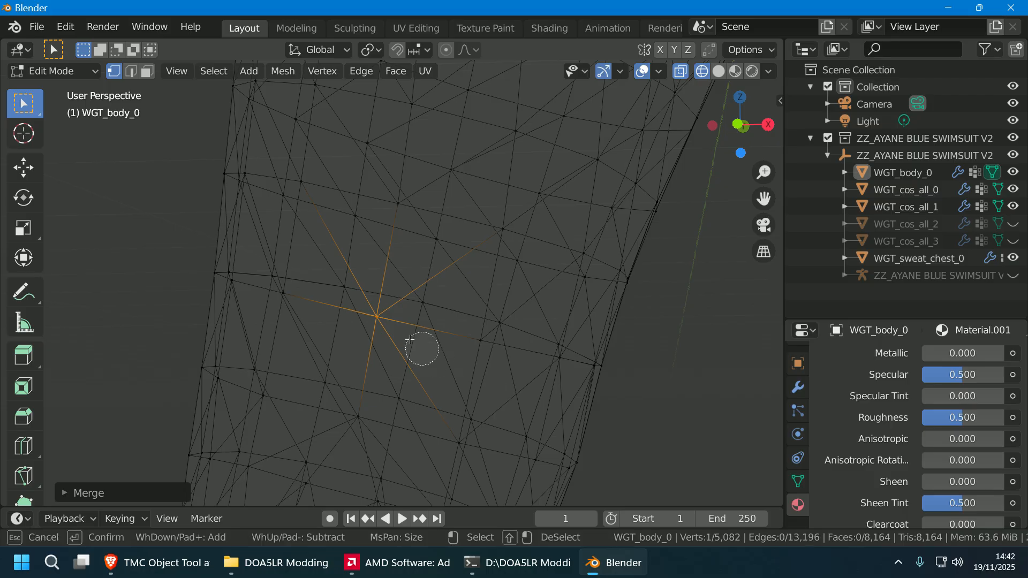
middle_click(373, 319)
left_click_drag(500, 353, 481, 347)
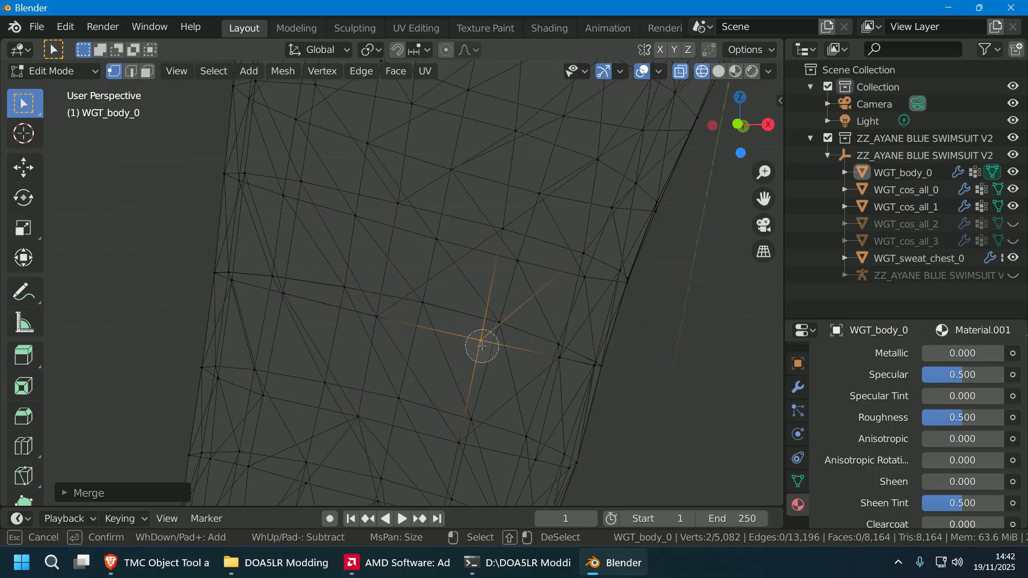
key("Escape")
right_click(482, 389)
mouse_move(480, 391)
left_click(600, 388)
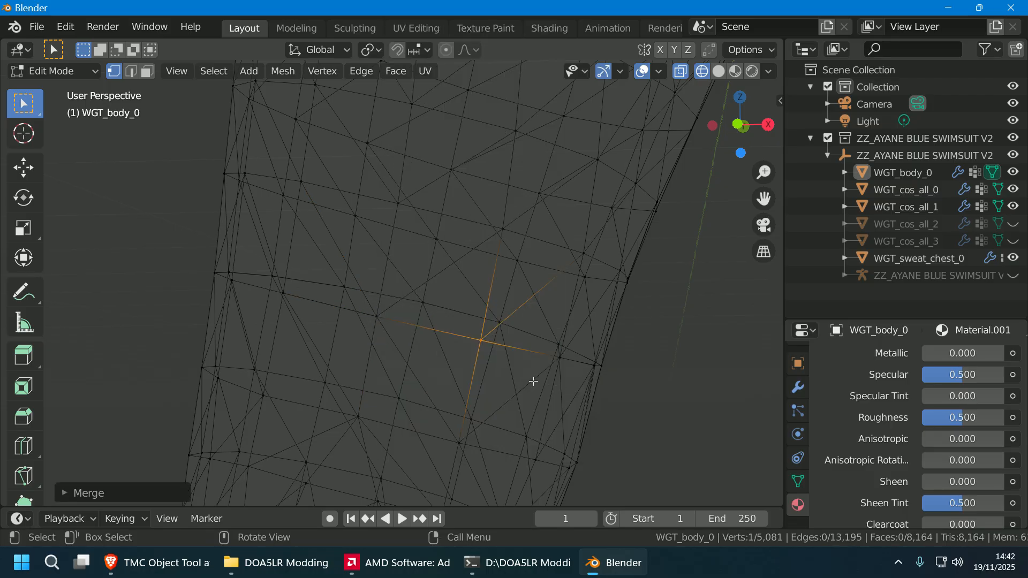
- Merge at center the near-side seam pair just before the inner thigh edge, leaving out the previously merged vertex
key("c")
middle_click(482, 349)
left_click_drag(542, 369, 552, 367)
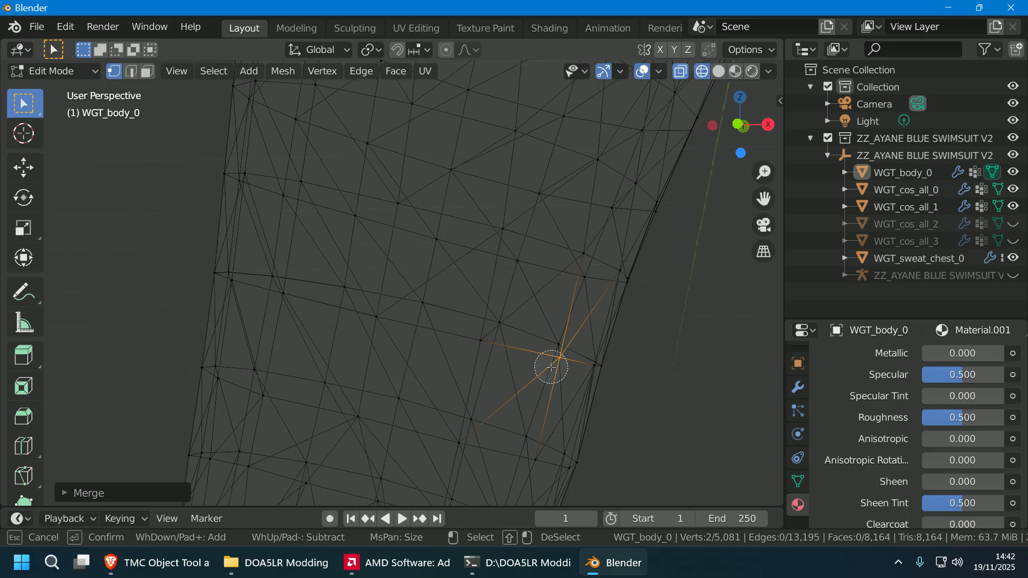
key("Escape")
right_click(555, 386)
mouse_move(560, 390)
left_click(680, 389)
- Merge at center the doubled near-side seam vertices right at the inner thigh edge
key("c")
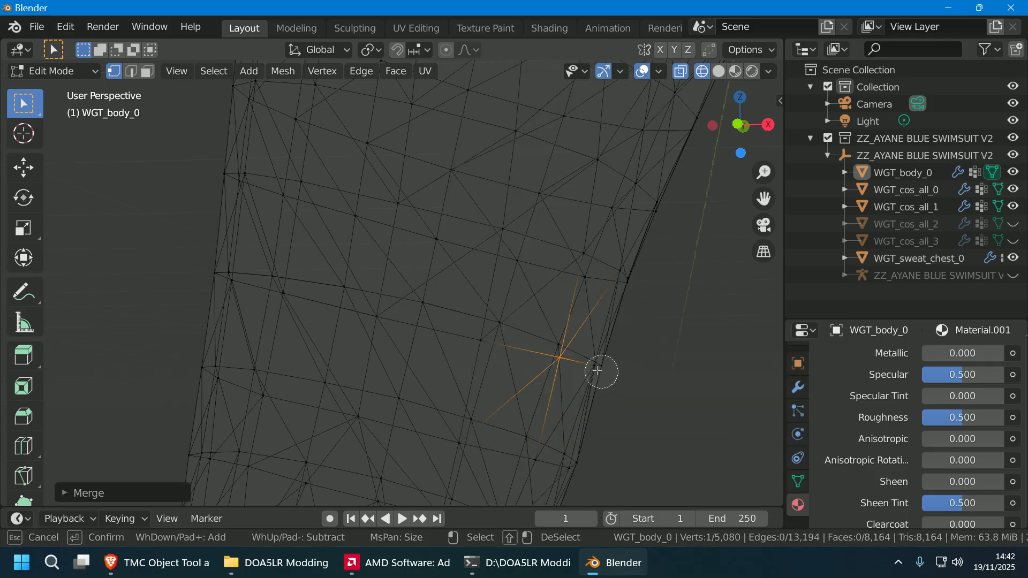
middle_click_drag(598, 370, 558, 362)
left_click(587, 378)
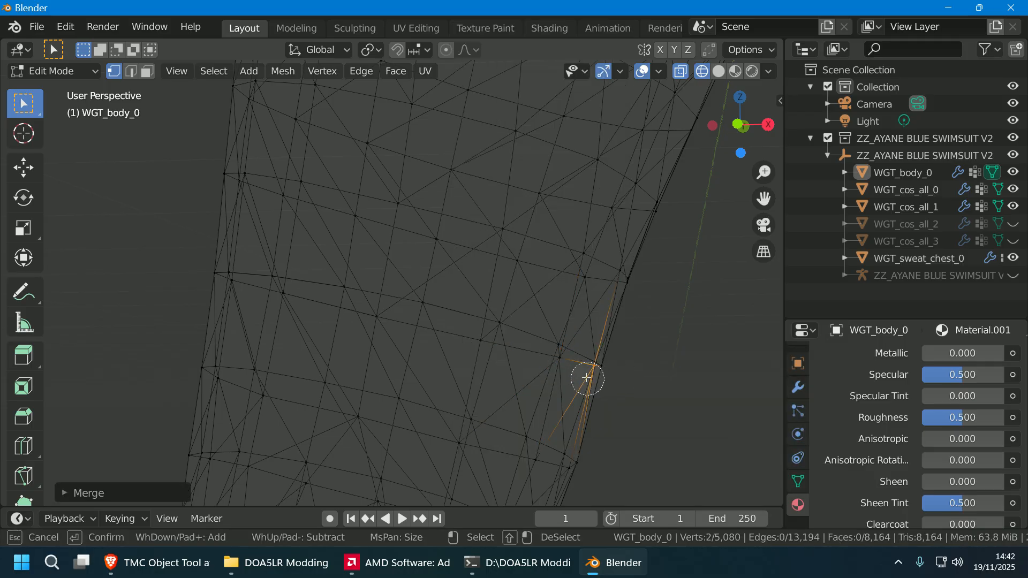
key("Escape")
right_click(589, 384)
mouse_move(589, 388)
left_click(691, 387)
- Circle-select the cluster of four vertices on the silhouette of the inner thigh seam and merge them at center
key("c")
middle_click(583, 375)
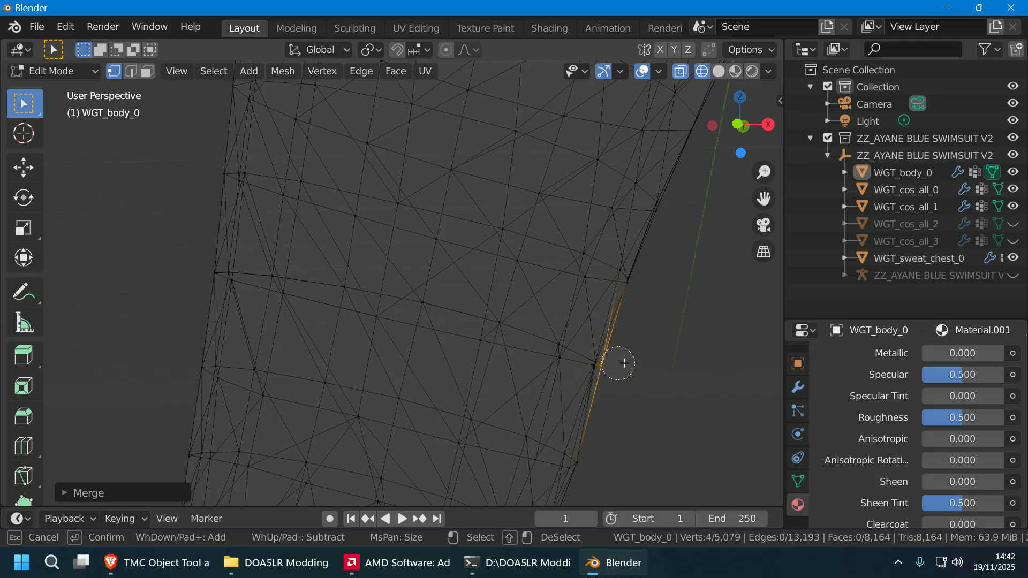
key("Escape")
right_click(614, 365)
mouse_move(616, 387)
left_click(701, 388)
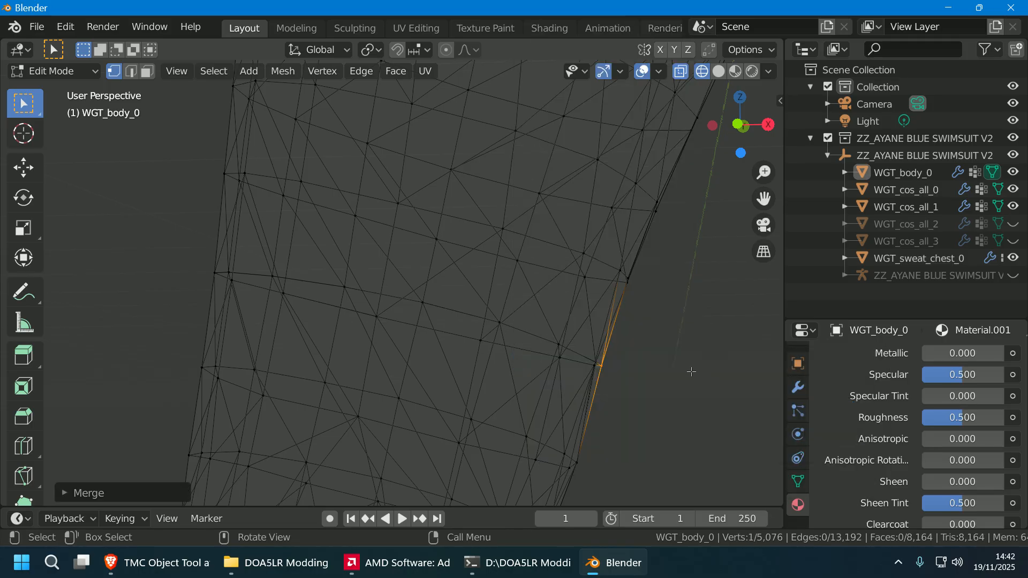
- Merge at center the far-side seam pair closest to the inner thigh edge
key("c")
left_click(558, 329)
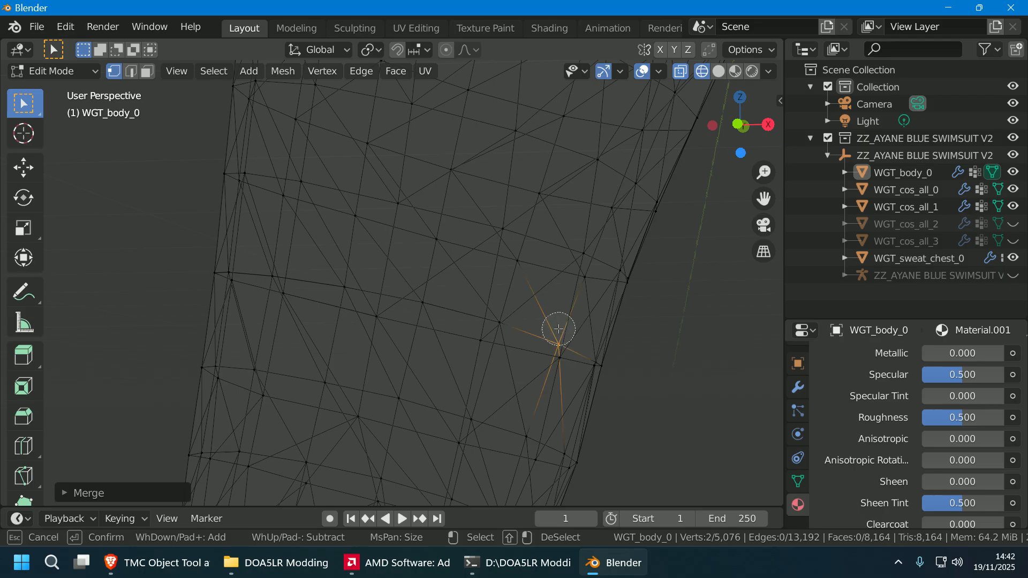
key("Escape")
right_click(568, 370)
mouse_move(624, 387)
left_click(697, 388)
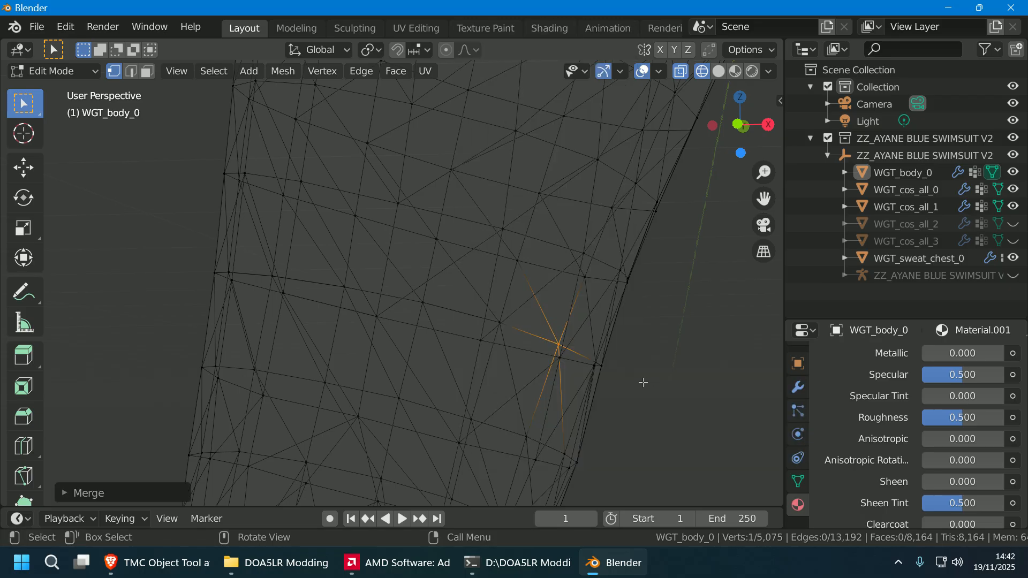
- Merge at center the far-side seam pair that sits second from the inner thigh edge
key("c")
left_click(507, 318)
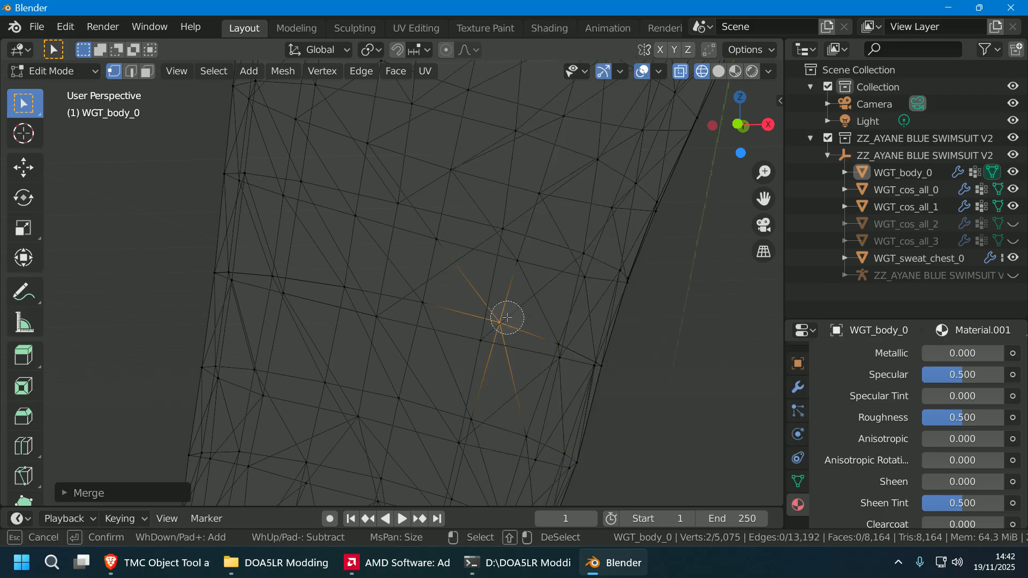
key("Escape")
right_click(507, 318)
mouse_move(536, 388)
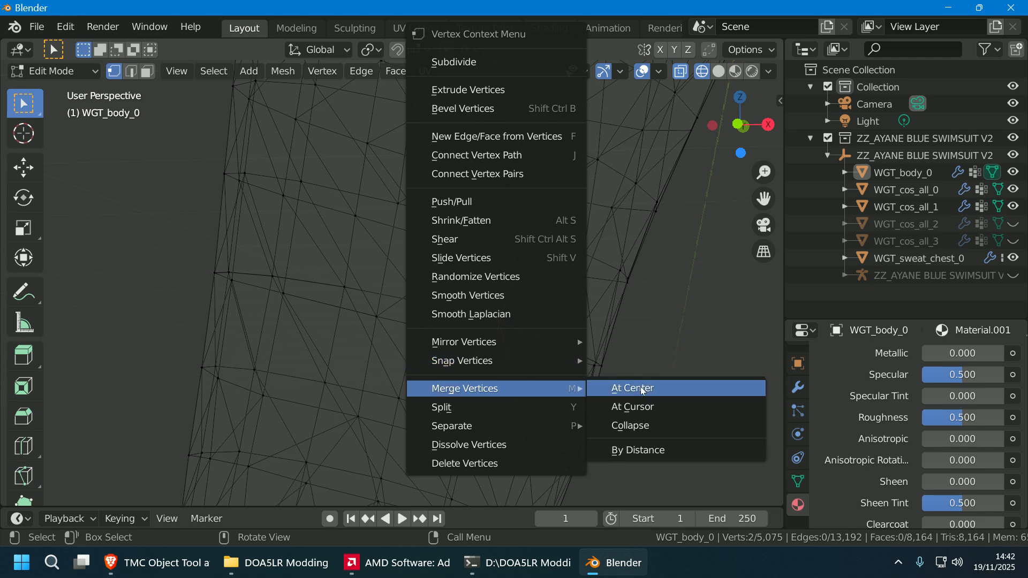
left_click(643, 388)
- Merge at center the seam pair around the middle of the thigh's far side
key("c")
left_click(423, 294)
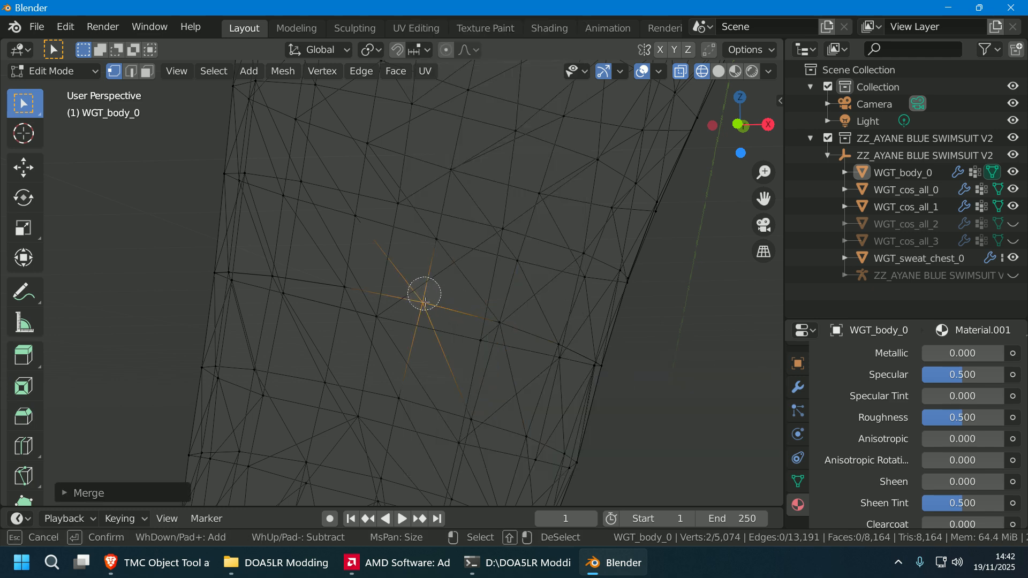
key("Escape")
right_click(424, 301)
mouse_move(493, 388)
left_click(535, 388)
- Deselect the merged middle vertex and merge at center the far-side seam pair just past it toward the outer thigh
key("c")
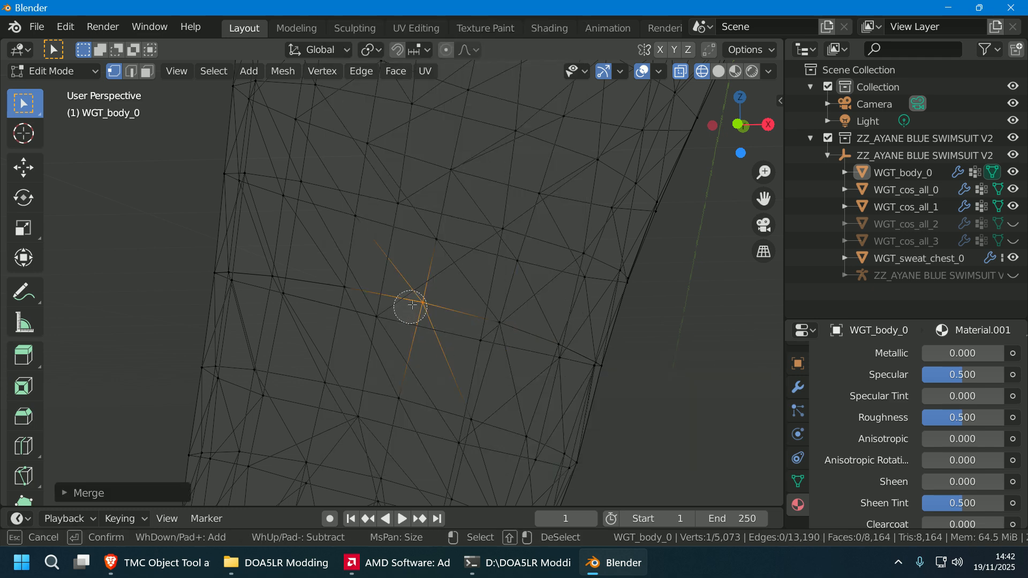
left_click(414, 304, "shift")
left_click(354, 284)
key("Escape")
right_click(352, 287)
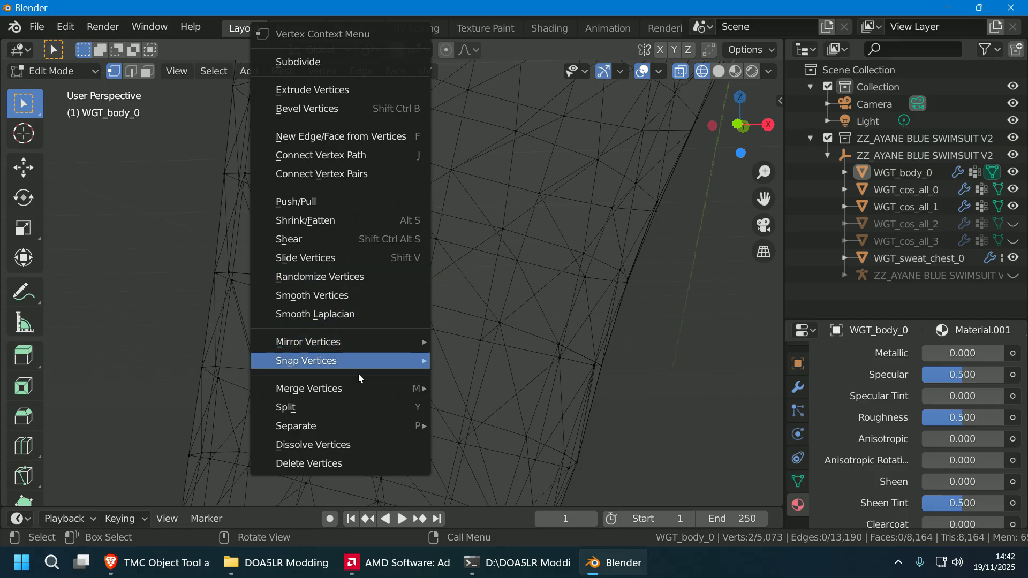
mouse_move(369, 388)
left_click(482, 388)
- Merge at center the far-side seam pair that sits second from the outer thigh edge
key("c")
left_click(348, 275, "shift")
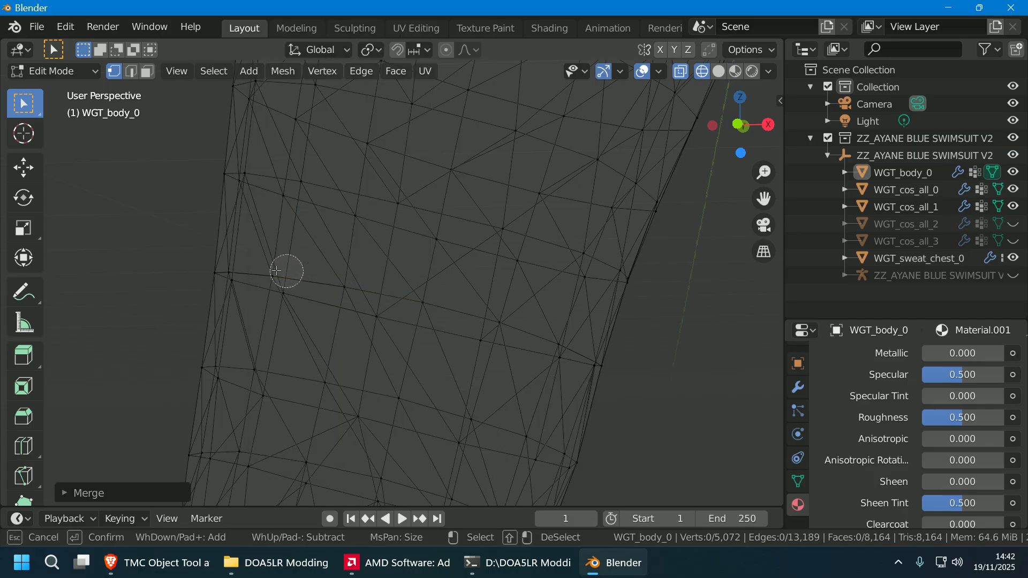
left_click(264, 267)
key("Escape")
right_click(265, 268)
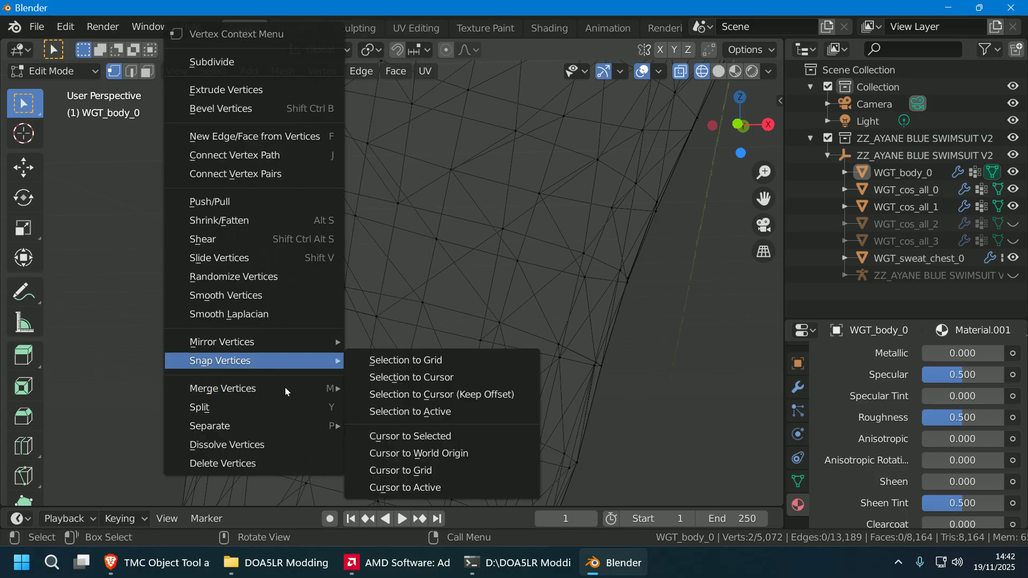
mouse_move(289, 388)
left_click(354, 389)
- Merge at center the far-side seam pair closest to the outer thigh edge
key("c")
left_click(262, 264, "shift")
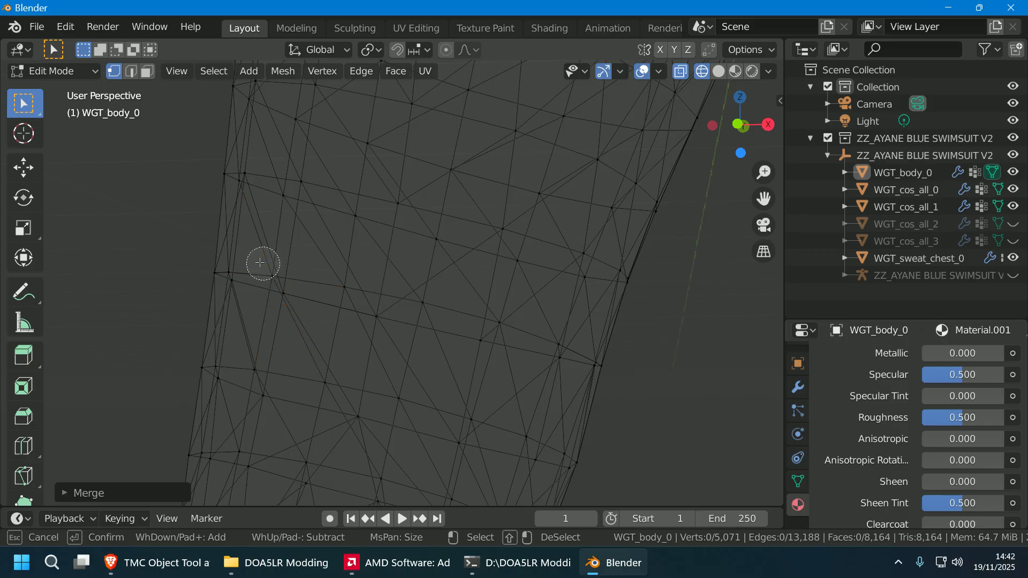
left_click(232, 259)
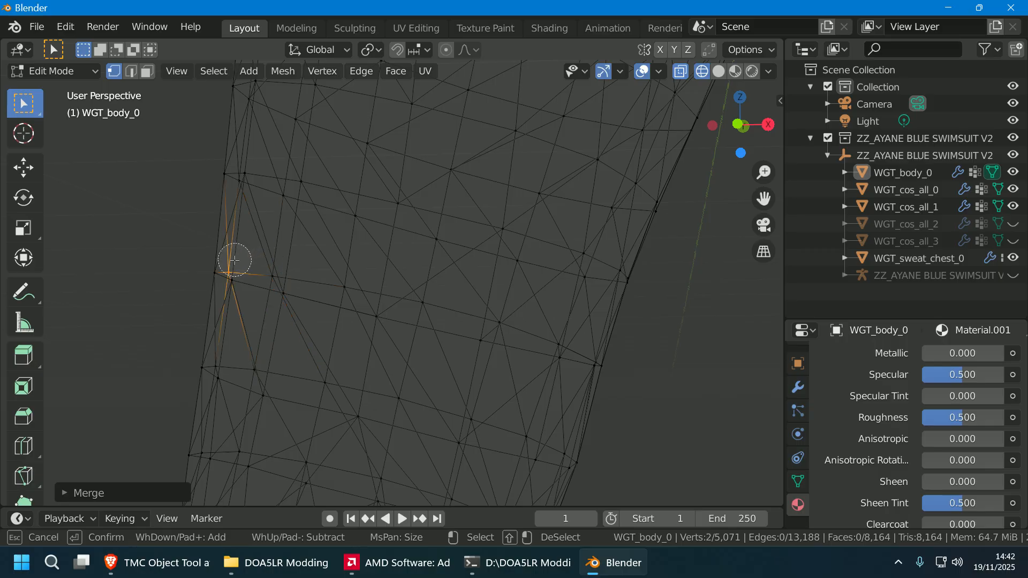
key("Escape")
right_click(231, 269)
mouse_move(300, 389)
left_click(345, 396)
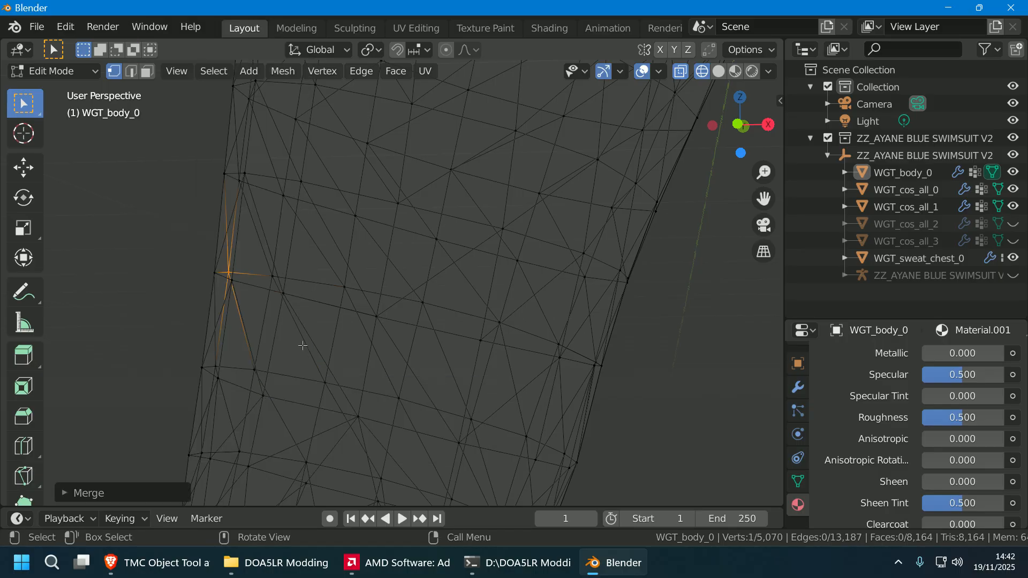
- Merge at center the near-side seam pair closest to the outer thigh edge
key("c")
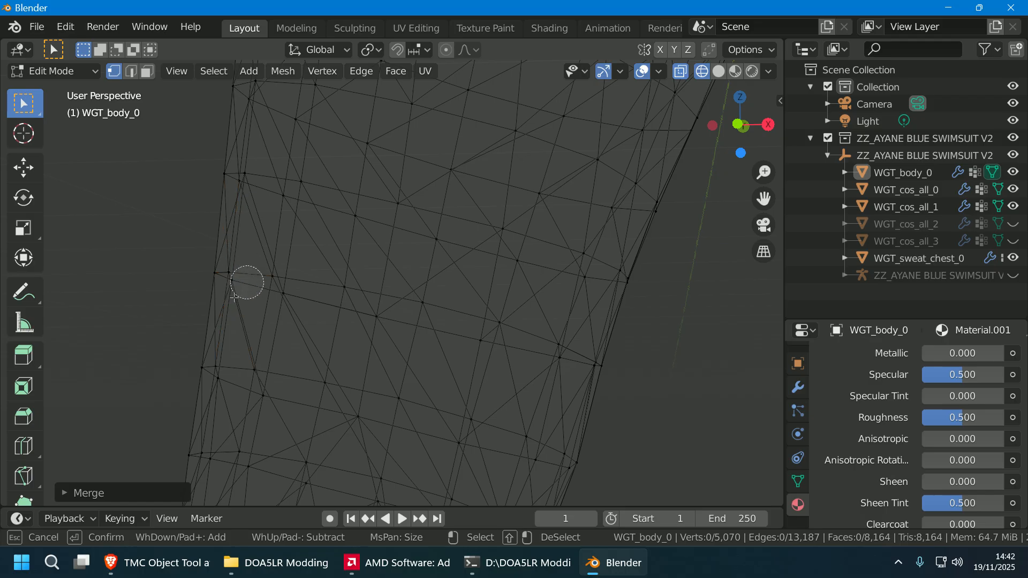
left_click(233, 291)
key("Escape")
right_click(235, 294)
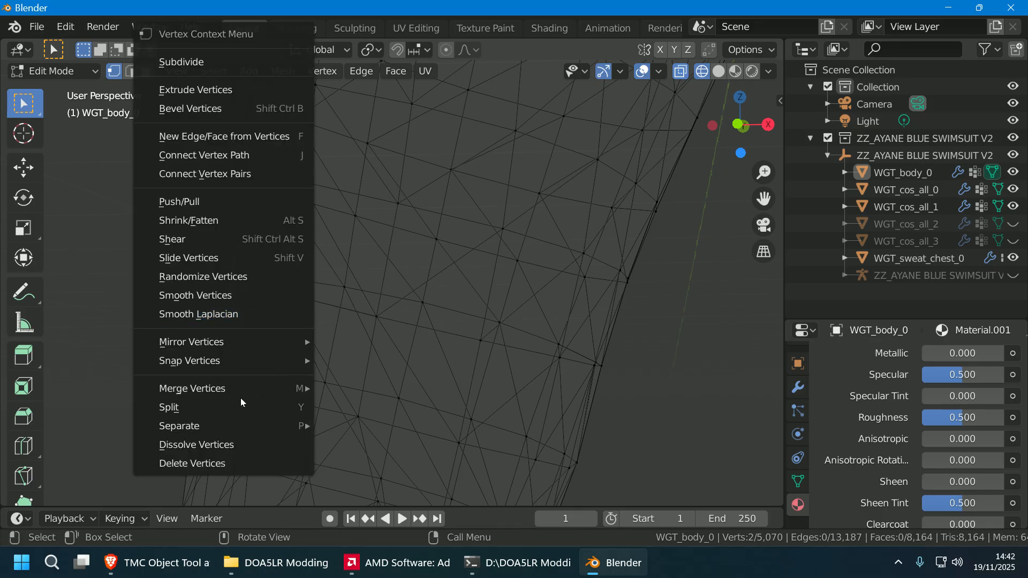
mouse_move(299, 389)
left_click(348, 390)
- Merge at center the seam pair lying directly on the outer silhouette edge of the first thigh
key("c")
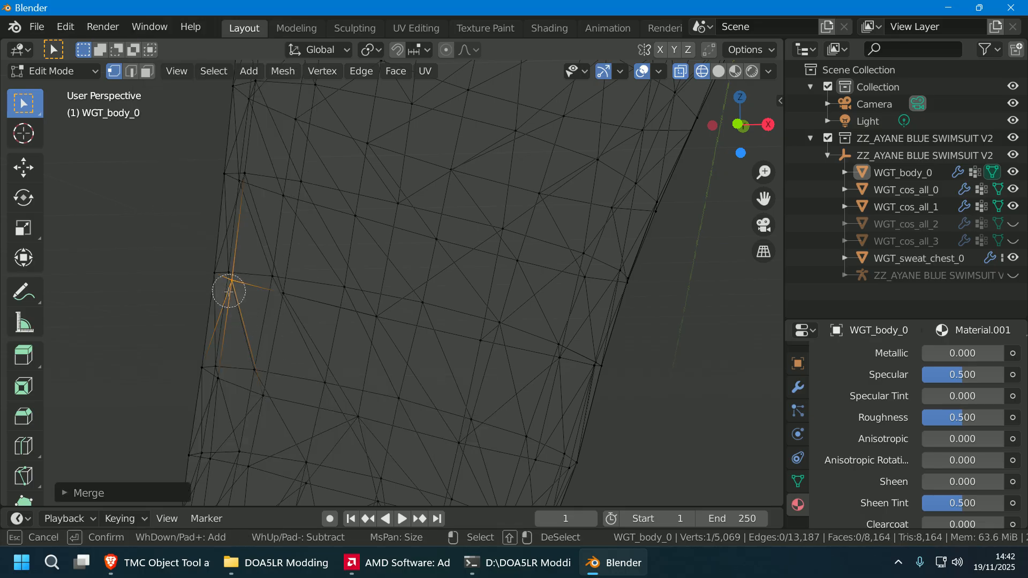
left_click(207, 271)
key("Escape")
right_click(204, 270)
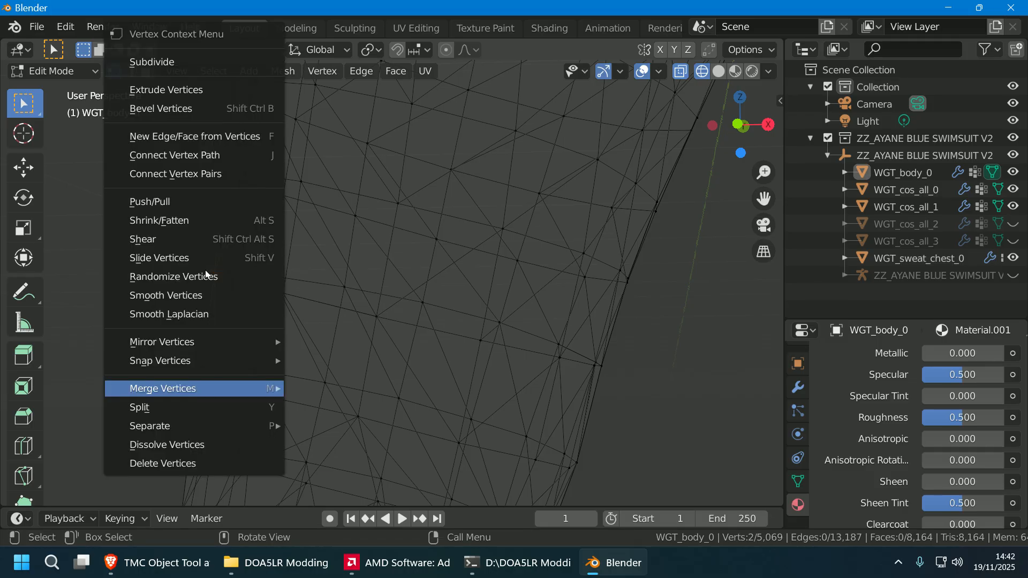
mouse_move(214, 389)
left_click(337, 390)
- Merge at center the near-side seam pair second from the outer edge of the first thigh
key("c")
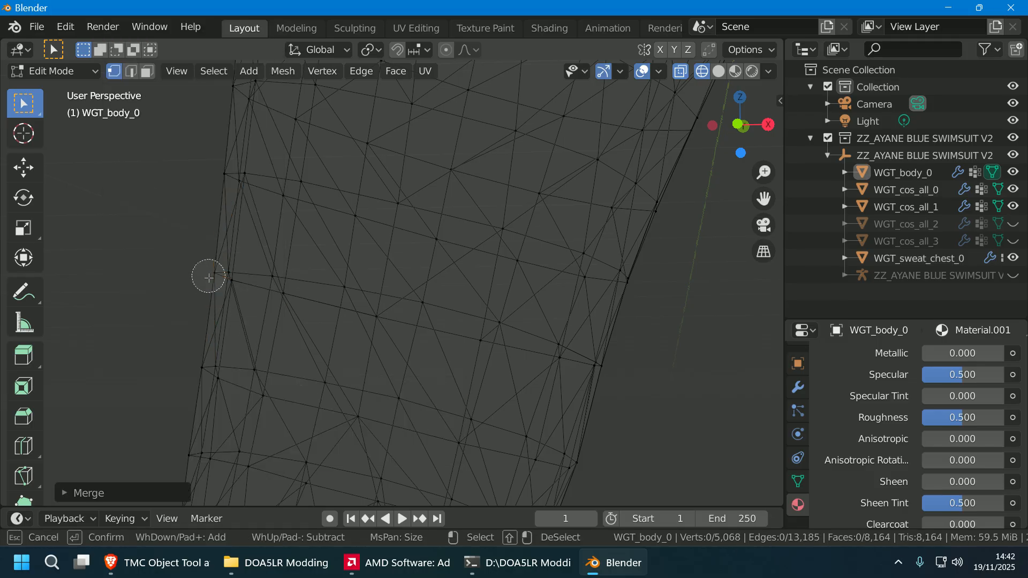
left_click(275, 298)
key("Escape")
right_click(275, 298)
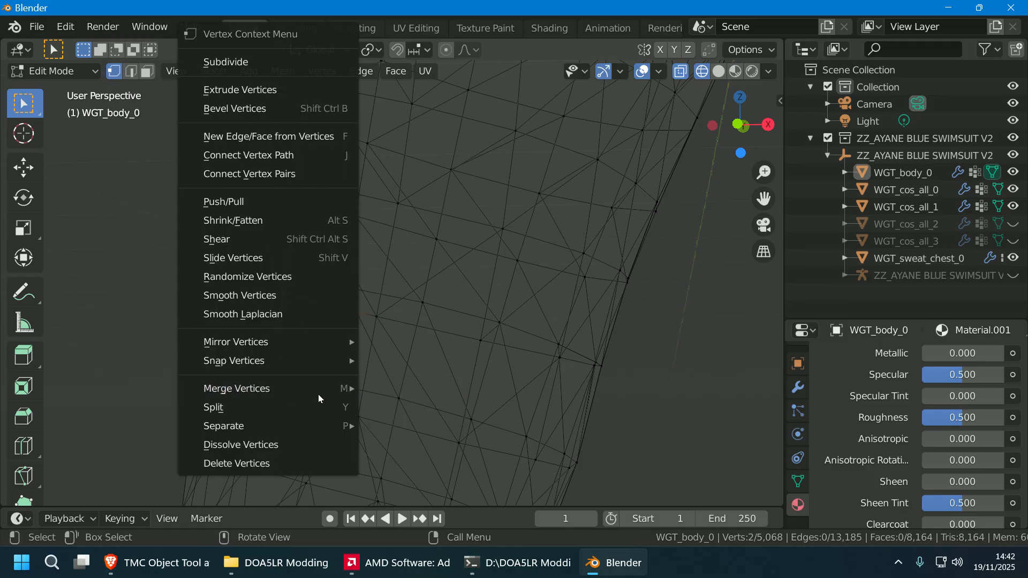
mouse_move(318, 389)
left_click(375, 389)
- Check the near-side seam vertex at the middle of the first thigh for a remaining double and clear the selection
key("c")
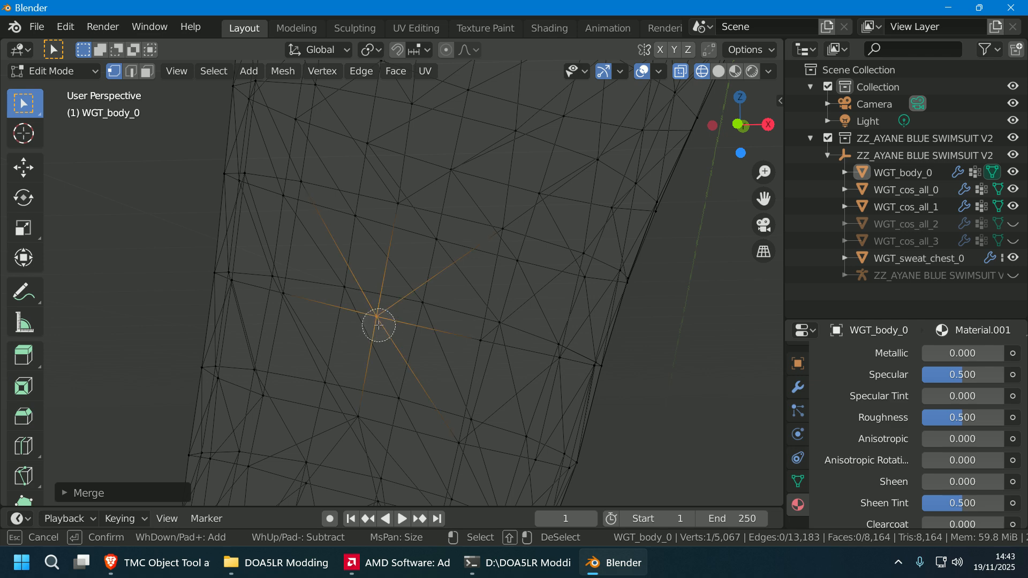
key("Escape")
right_click(378, 326)
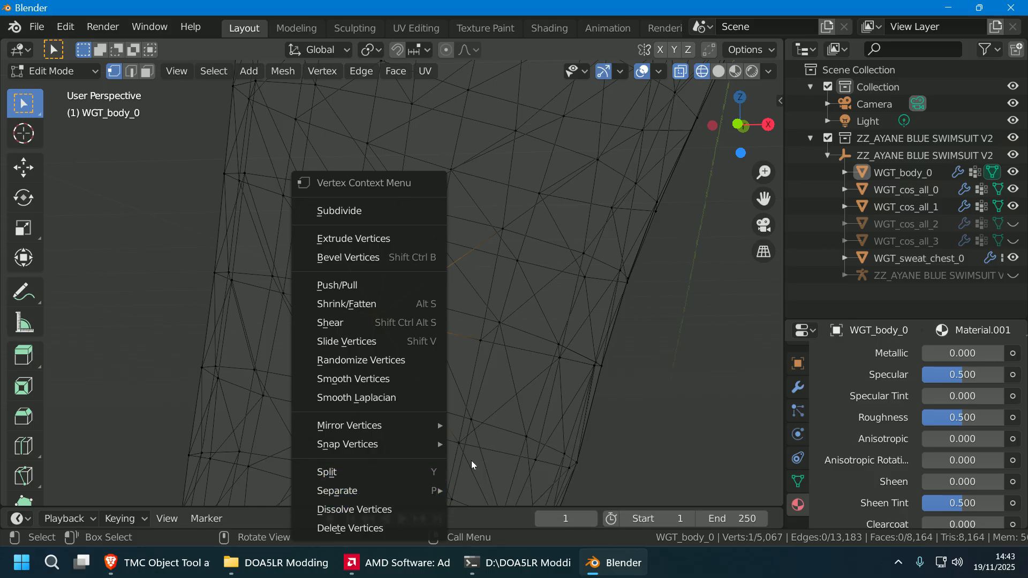
left_click(627, 391)
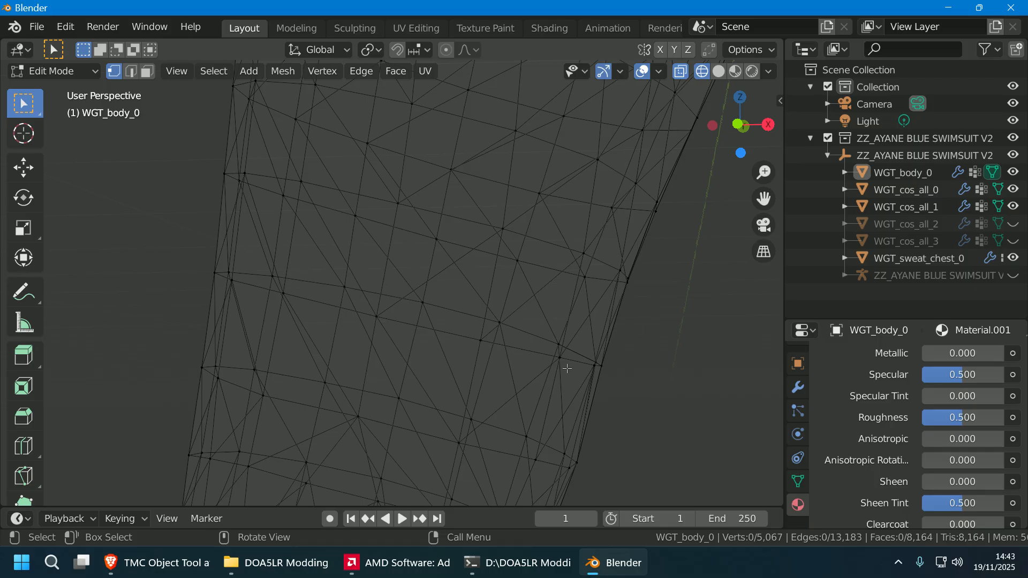
- Switch to solid shading and examine the orange-to-blue seam on the other thigh up close
scroll(567, 369, "down", 1)
mouse_move(567, 368)
middle_mouse_down()
mouse_move(622, 407)
mouse_move(637, 210)
middle_mouse_up()
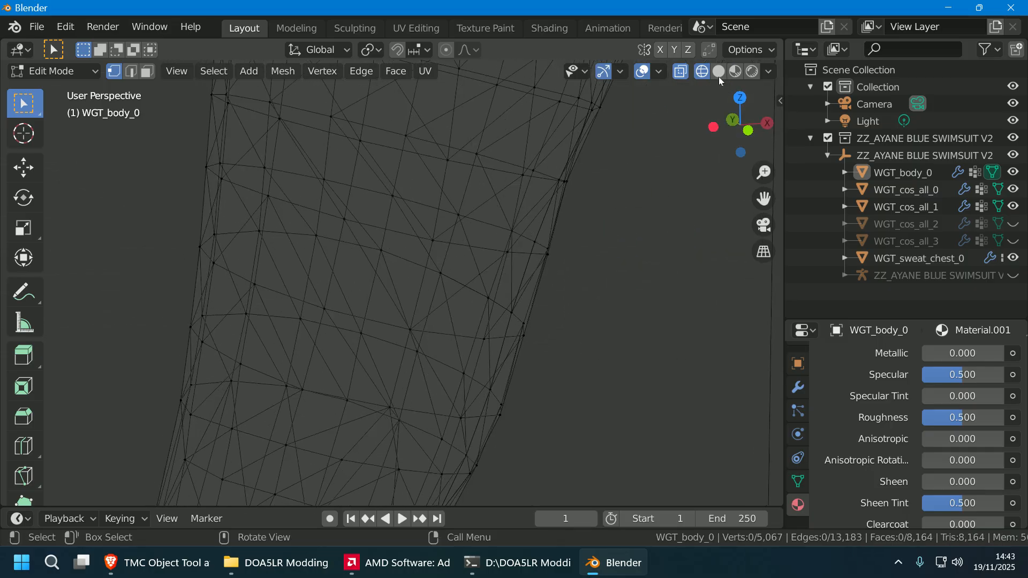
left_click(719, 72)
middle_click_drag(541, 279, 525, 343)
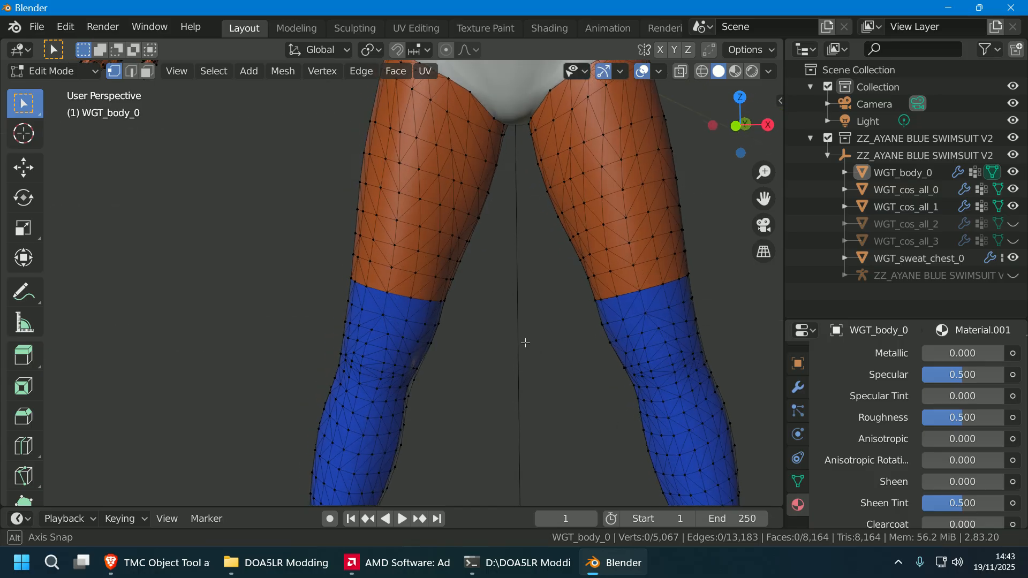
scroll(399, 374, "up", 6)
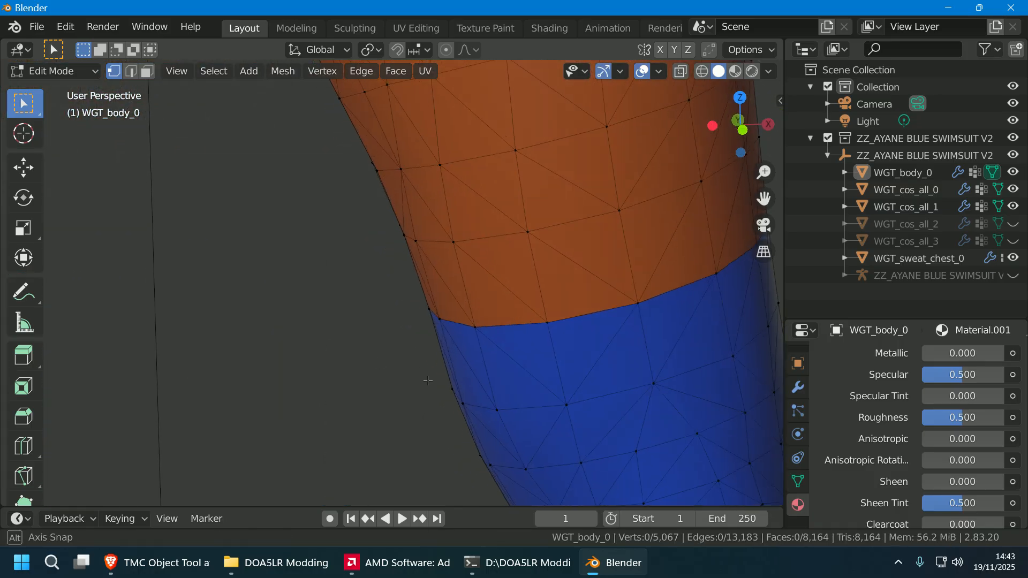
middle_click_drag(428, 381, 284, 384)
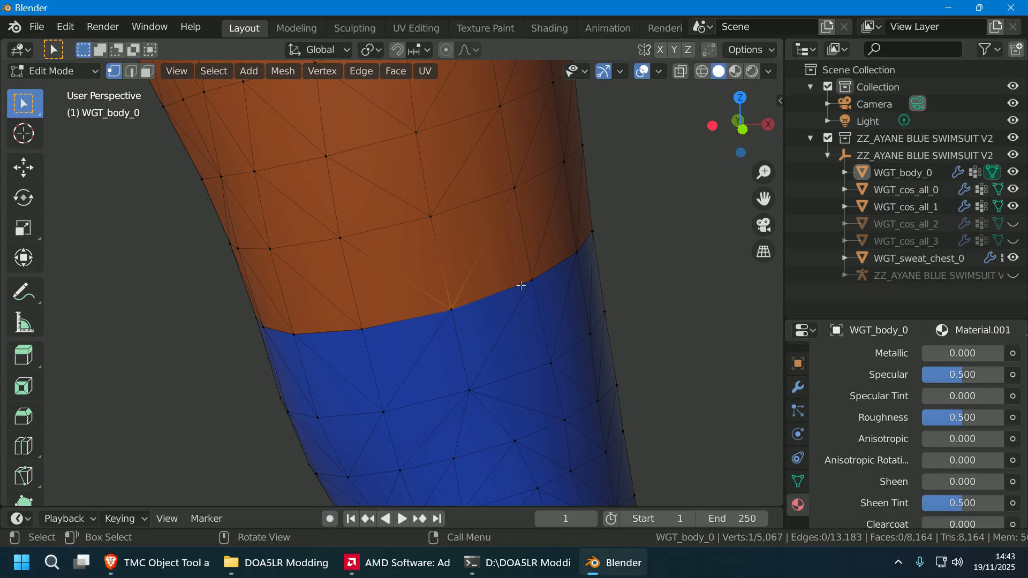
- Return to wireframe and merge at center the near-side seam pair at the middle of the other thigh
left_click(698, 72)
key("c")
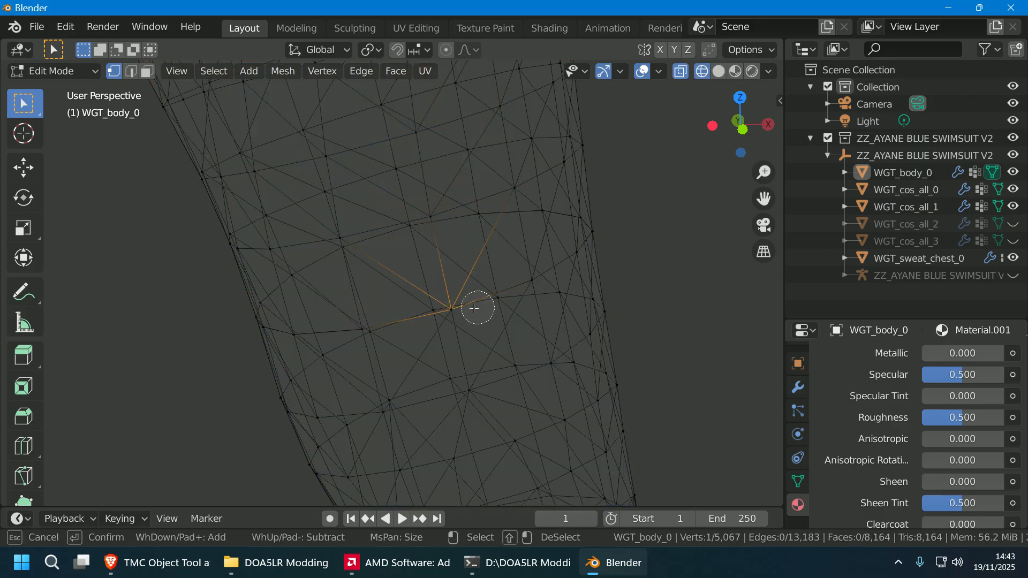
middle_click_drag(576, 389, 608, 322)
right_click(443, 294)
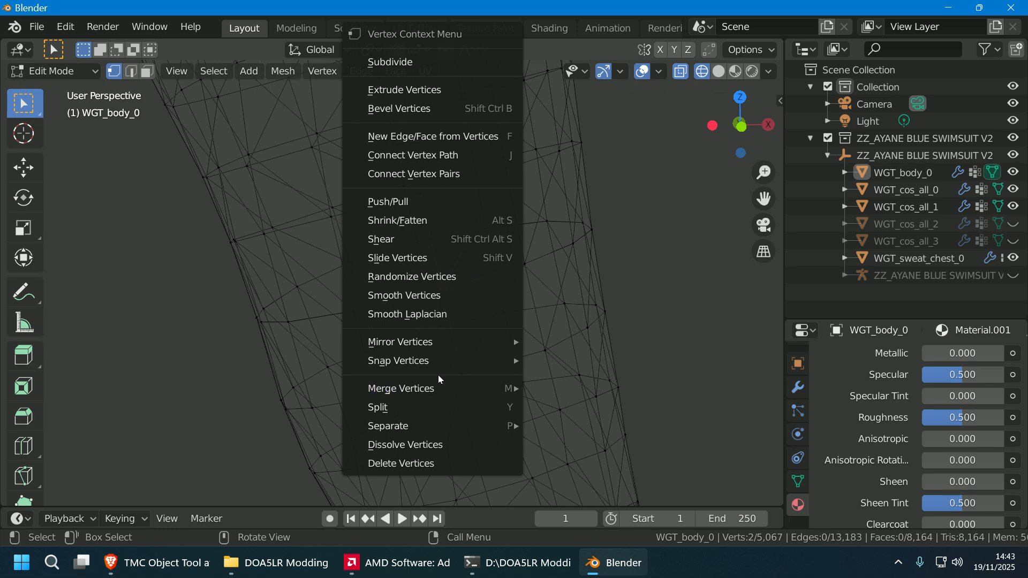
mouse_move(482, 388)
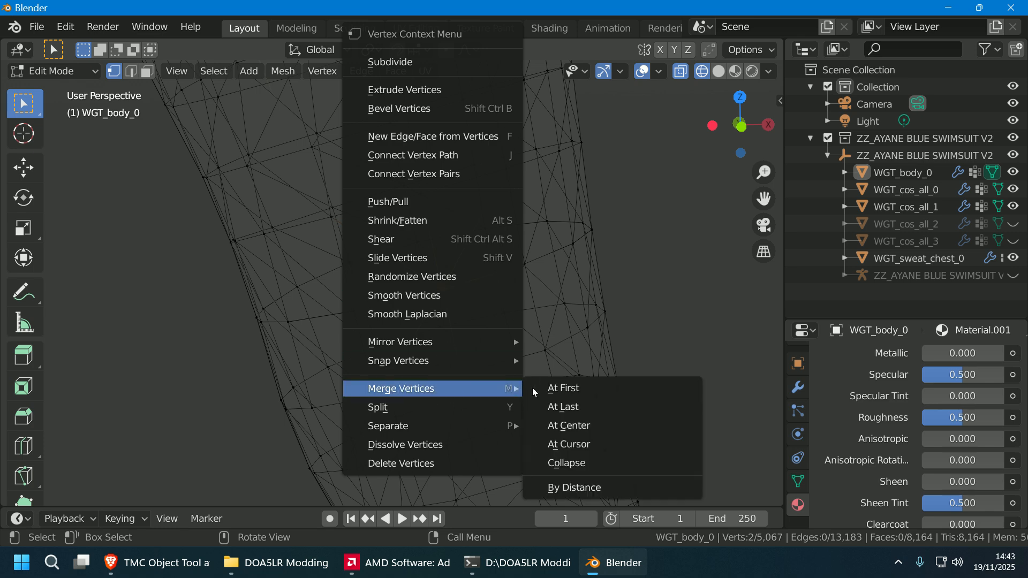
left_click(587, 427)
- Merge at center the next near-side seam pair from the middle toward the other thigh's outer edge
key("c")
middle_click(445, 288)
left_click(521, 263)
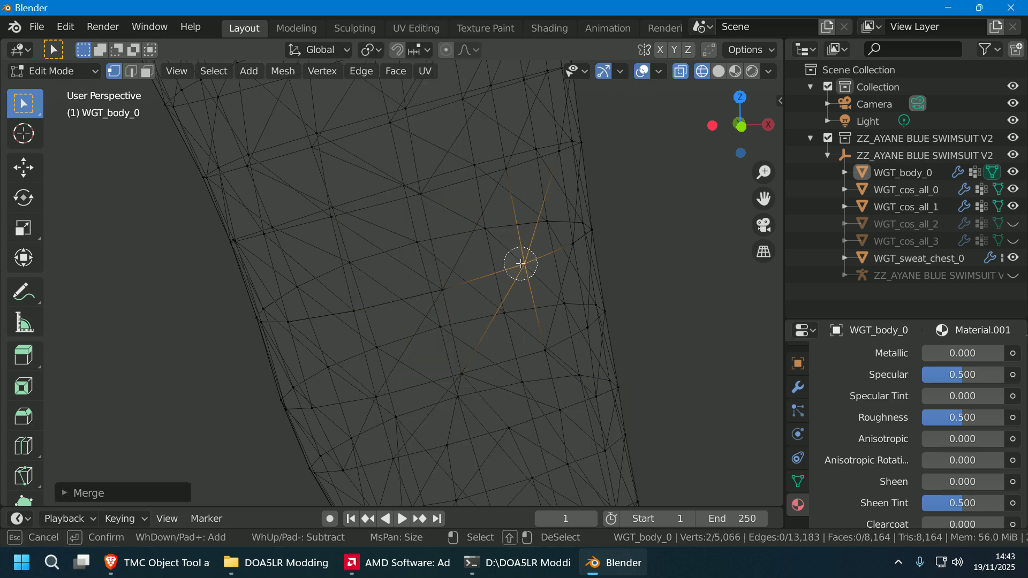
right_click(521, 264)
left_click(610, 387)
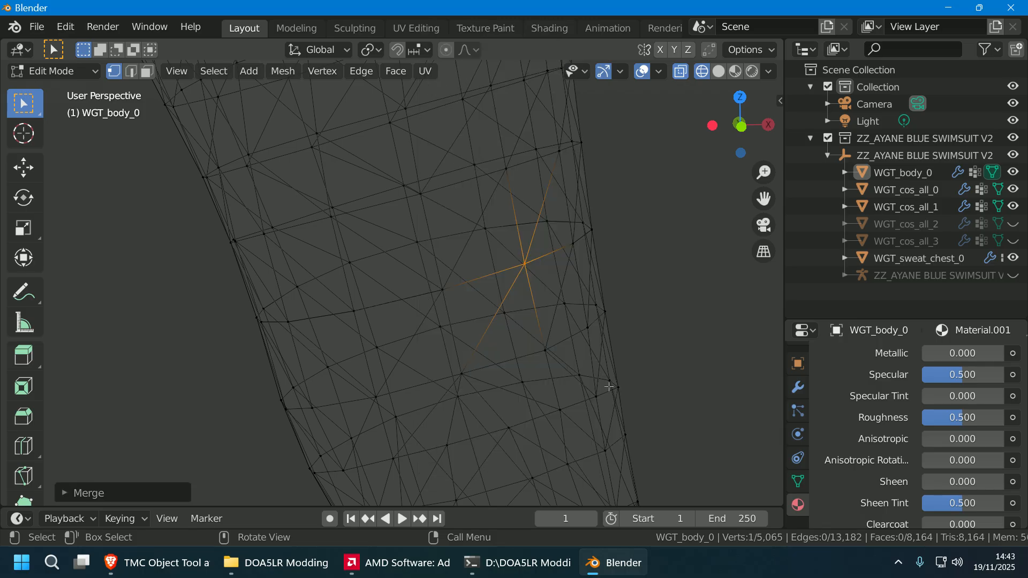
- Merge at center the near-side seam pair closest to the other thigh's outer edge
key("c")
middle_click(523, 262)
left_click(564, 253)
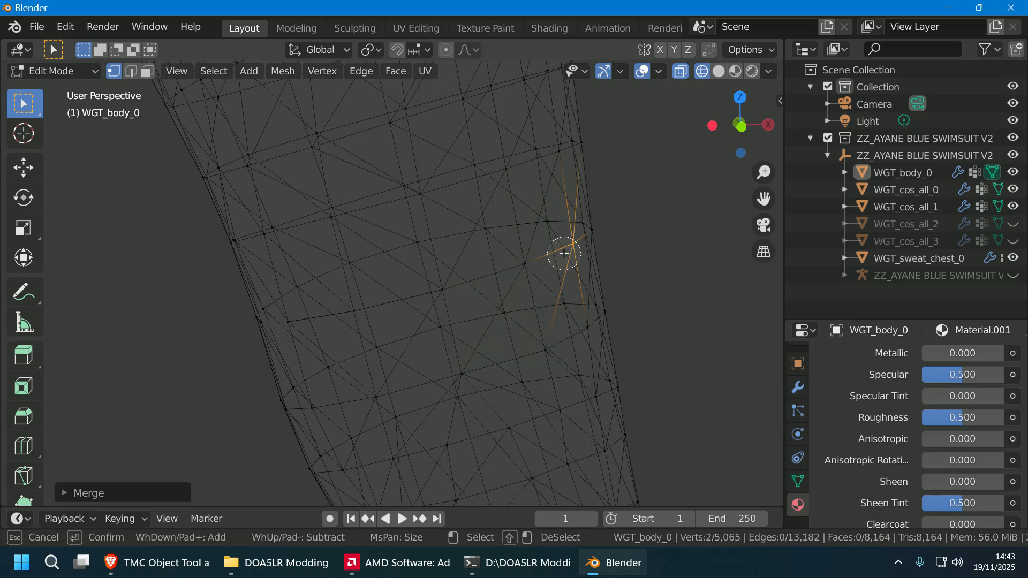
right_click(564, 252)
mouse_move(586, 387)
left_click(654, 385)
- Merge at center the seam pair lying directly on the other thigh's outer silhouette edge
key("c")
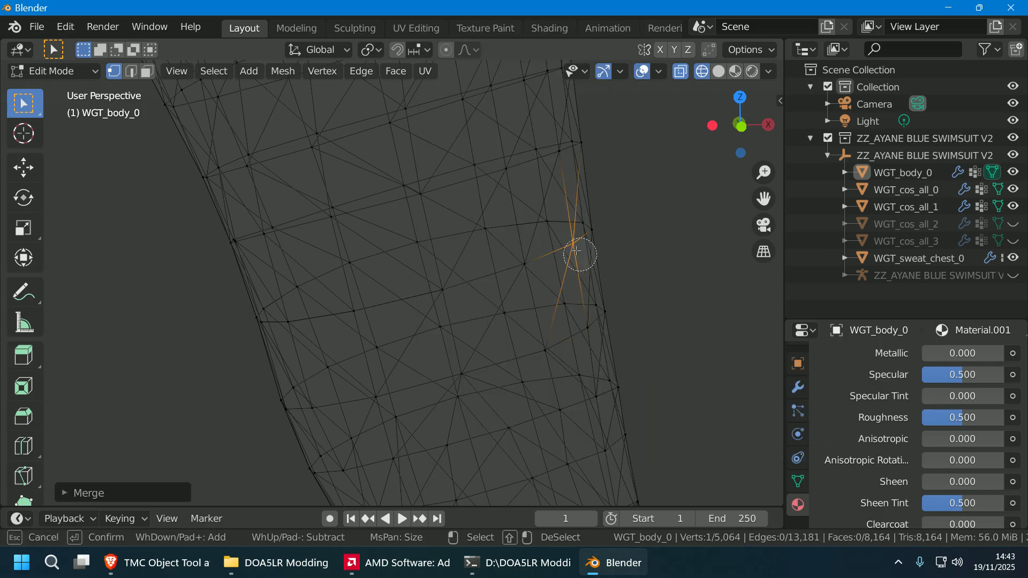
middle_click(584, 251)
left_click(604, 234)
right_click(605, 234)
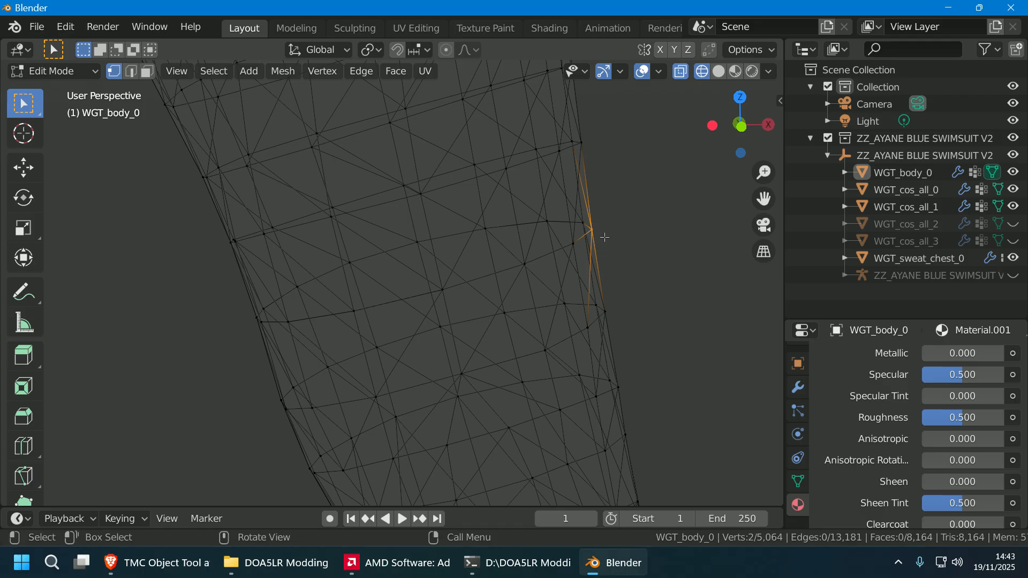
right_click(600, 232)
left_click(707, 388)
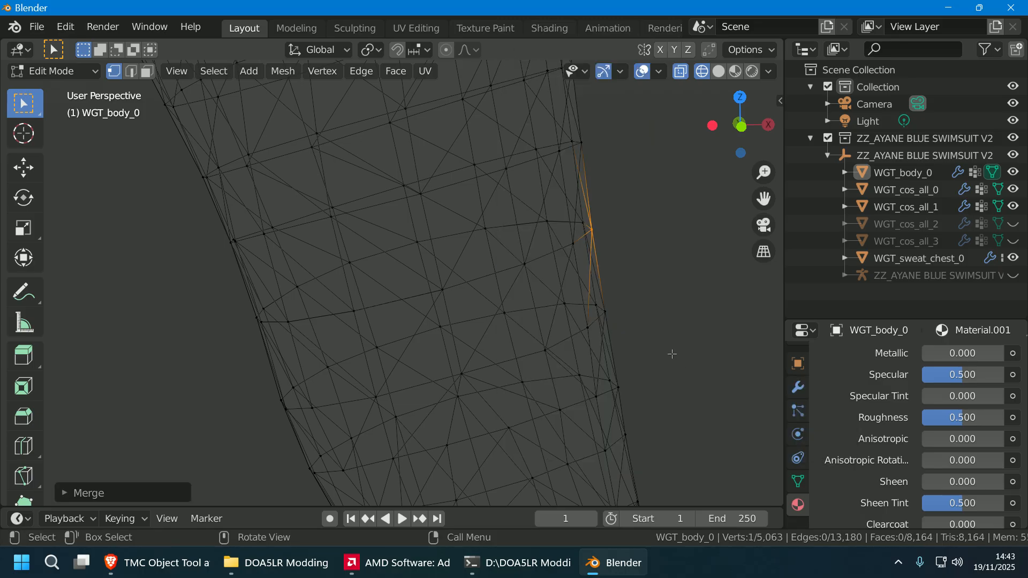
- Merge at center the far-side seam pair closest to the other thigh's outer edge
key("c")
middle_click(596, 210)
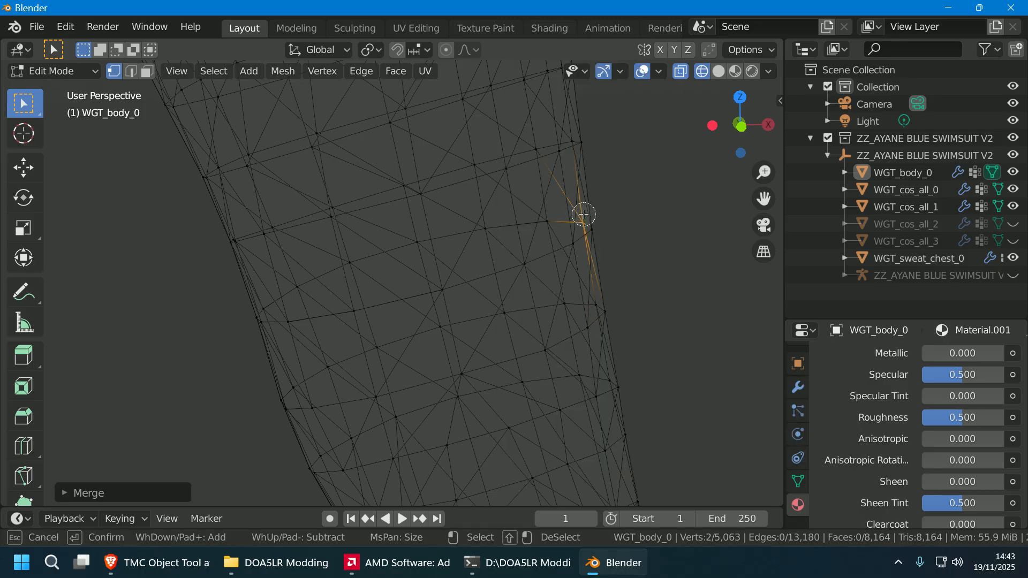
right_click(584, 215)
right_click(584, 222)
mouse_move(669, 395)
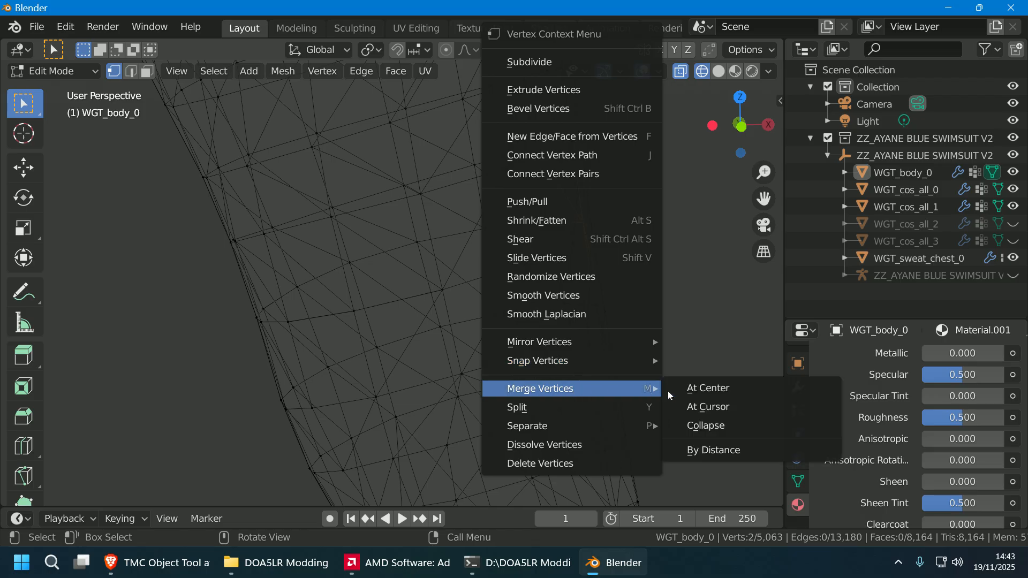
left_click(701, 387)
- Merge at center the far-side seam pair second from the other thigh's outer edge
key("c")
middle_click(576, 214)
left_click(550, 217)
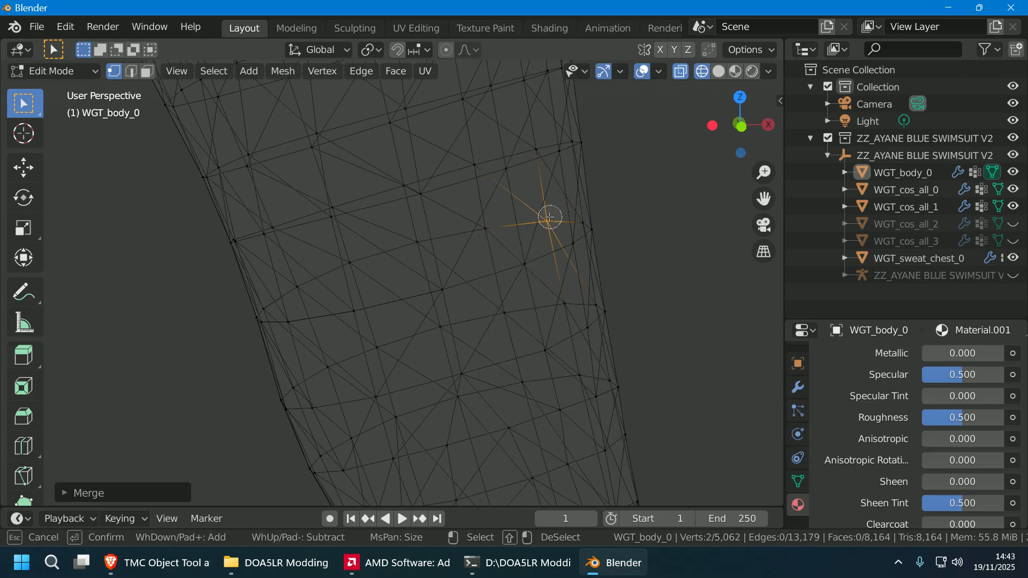
right_click(538, 230)
mouse_move(568, 389)
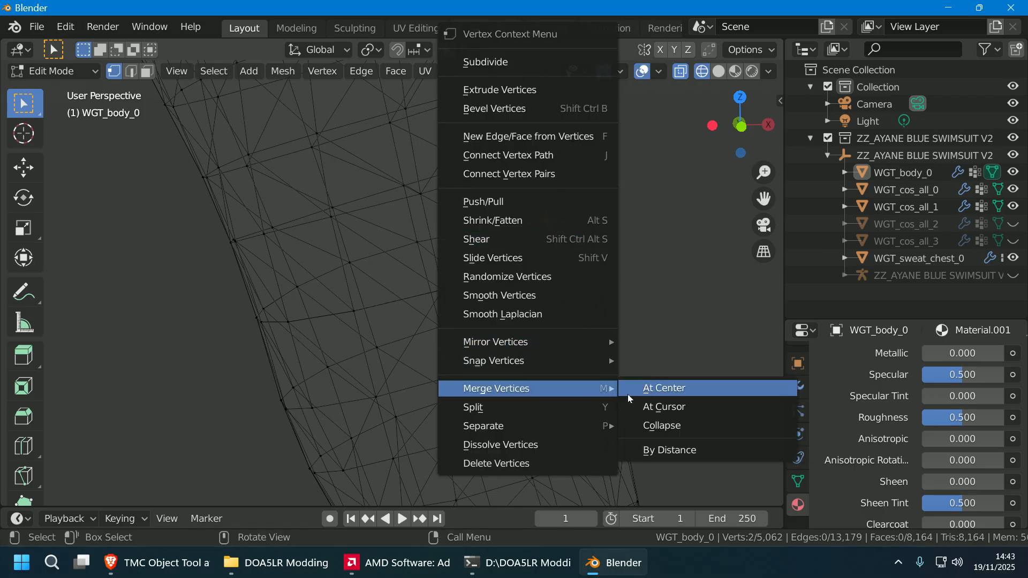
left_click(638, 389)
- Merge at center the far-side seam pair third from the other thigh's outer edge
middle_click(542, 221)
left_click(479, 230)
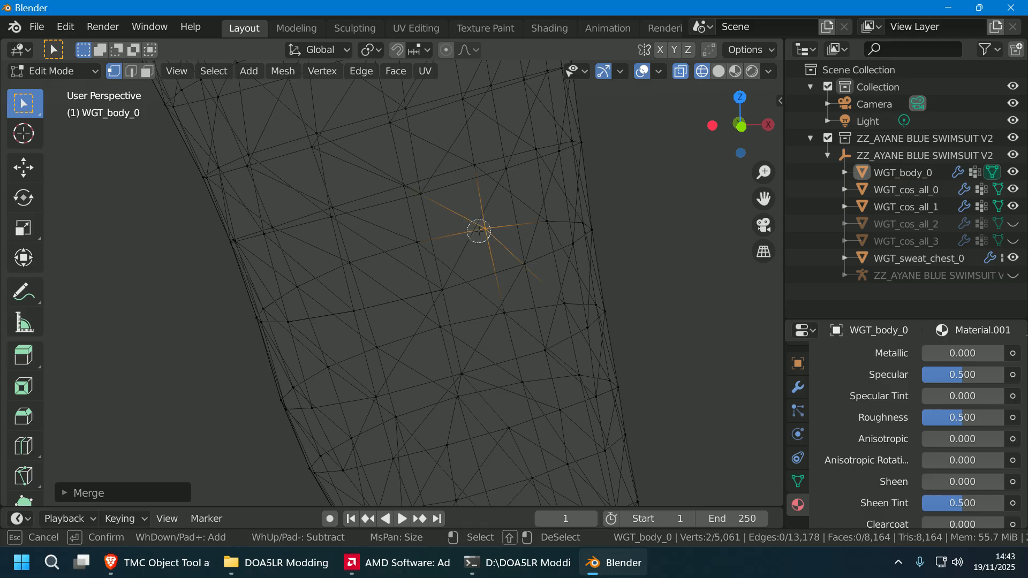
right_click(479, 230)
mouse_move(566, 388)
left_click(637, 388)
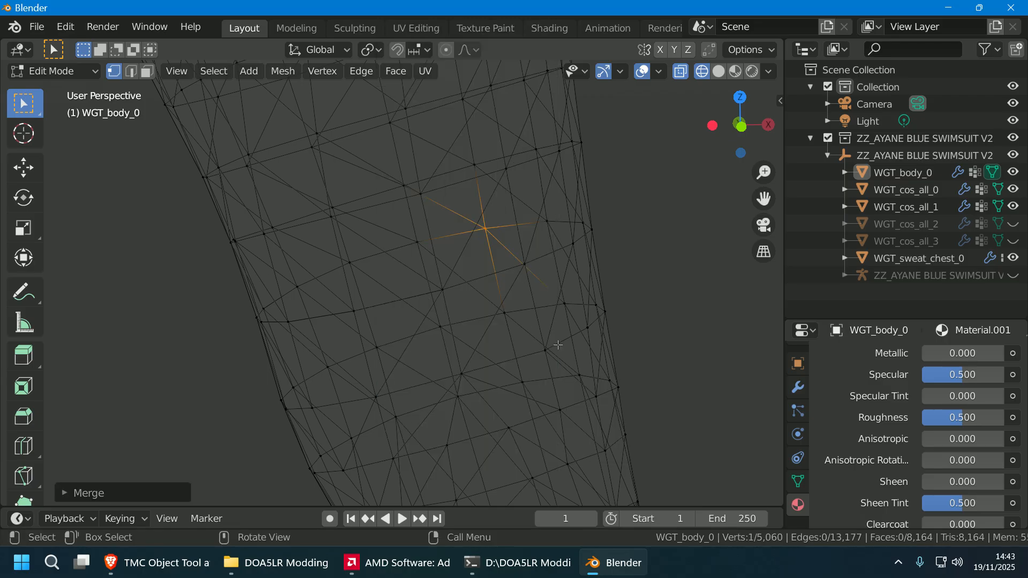
- Merge at center the far-side seam pair at the middle of the other thigh, fourth from its outer edge
middle_click(490, 227)
left_click(416, 237)
right_click(415, 239)
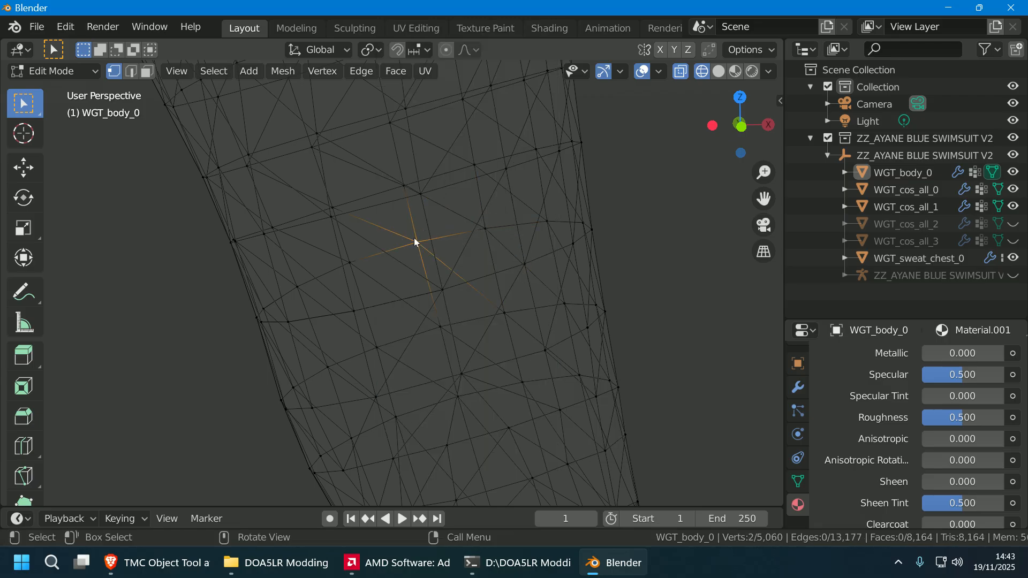
right_click(415, 239)
mouse_move(412, 387)
left_click(541, 388)
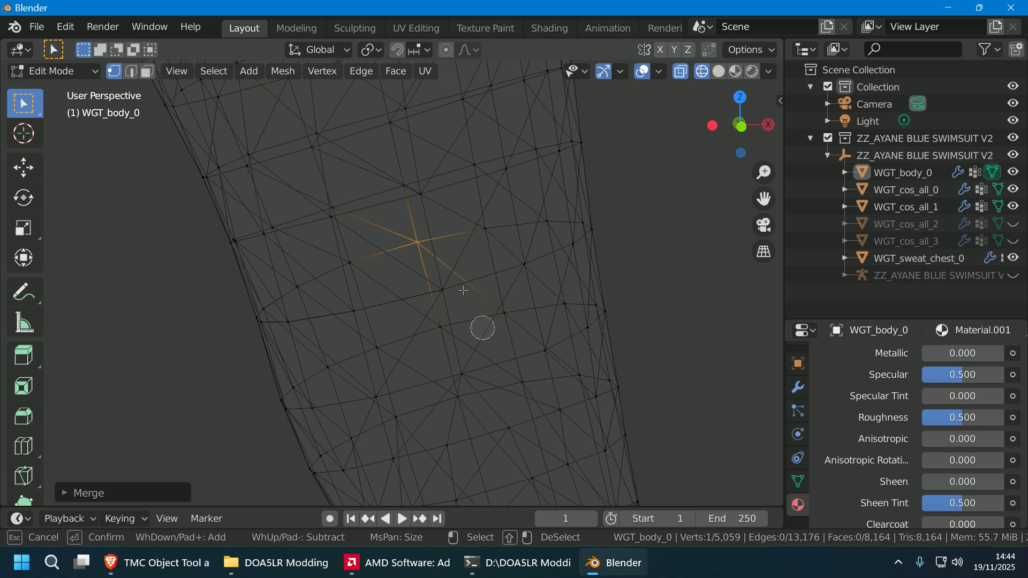
- Merge at center the far-side seam pair third from the other thigh's inner edge
middle_click(423, 246)
left_click(349, 259)
right_click(351, 262)
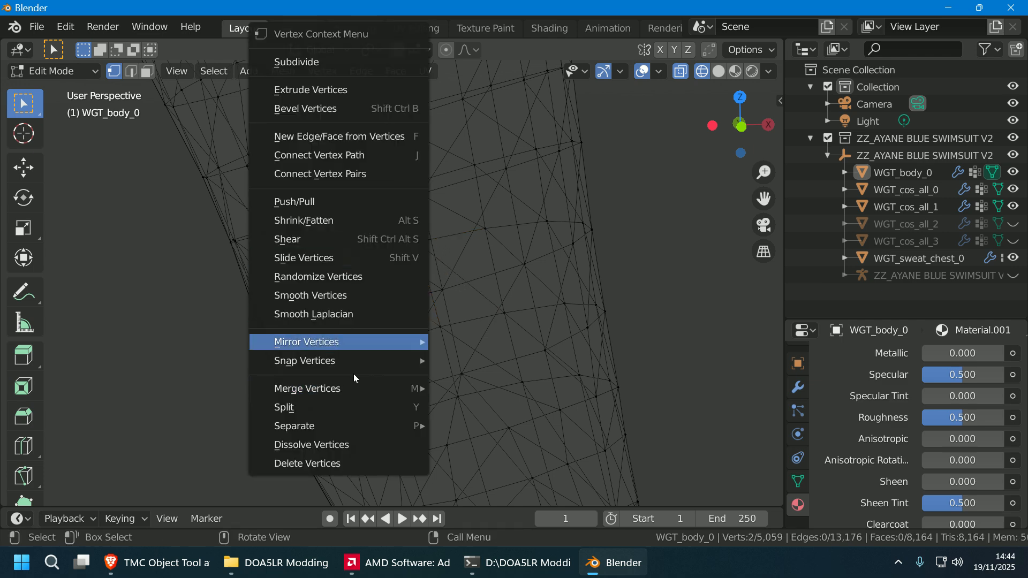
mouse_move(368, 390)
left_click(448, 377)
- Merge at center the far-side seam pair second from the other thigh's inner edge
key("c")
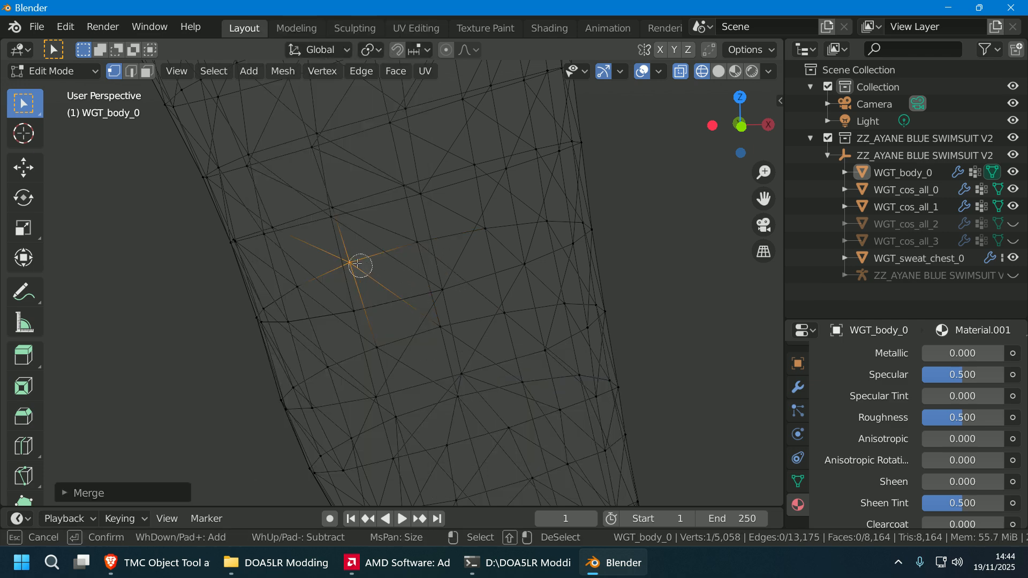
right_click(302, 287)
right_click(302, 287)
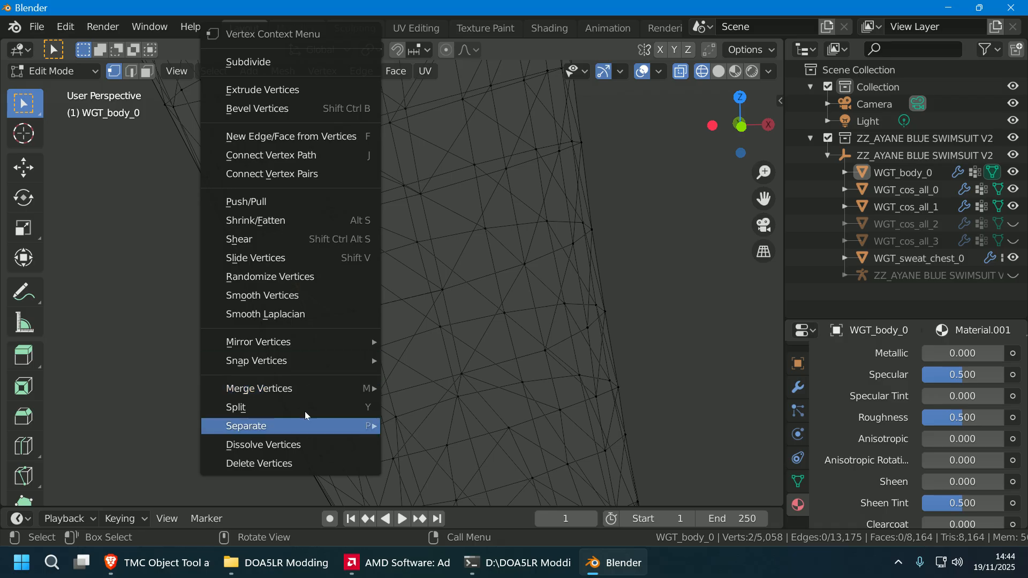
mouse_move(382, 392)
left_click(419, 388)
- Merge at center the far-side seam pair closest to the other thigh's inner edge
key("c")
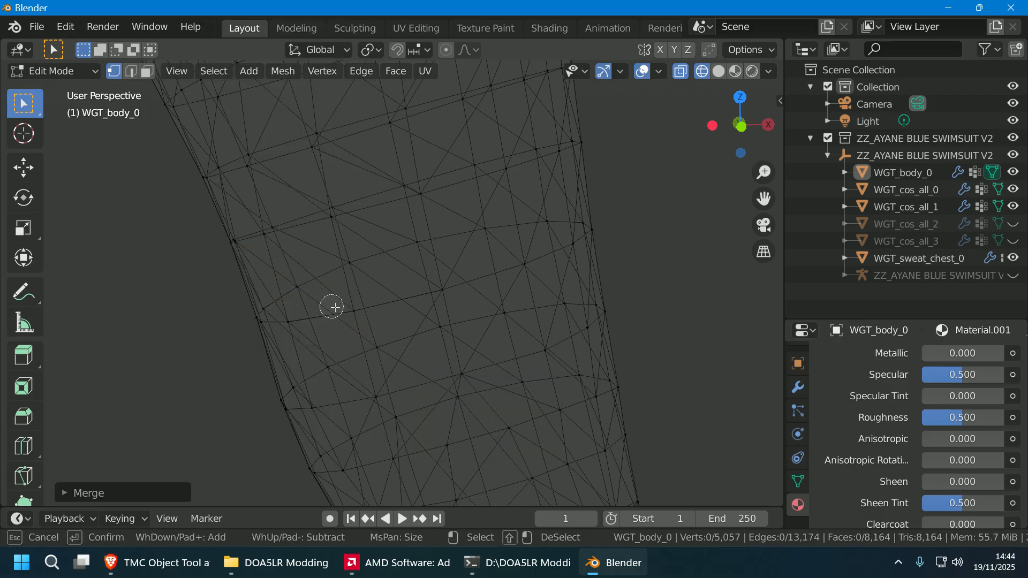
right_click(266, 305)
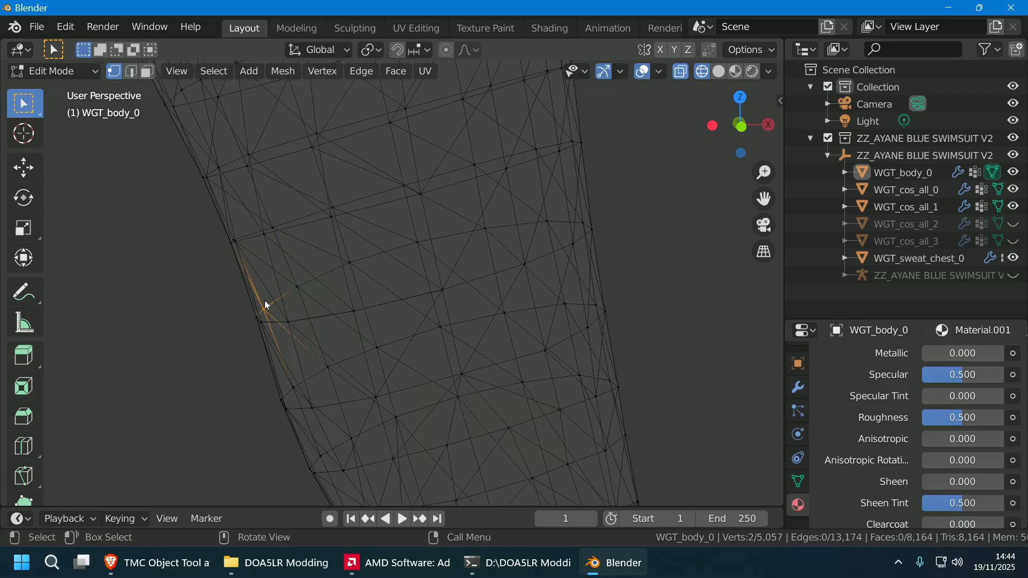
right_click(266, 306)
mouse_move(335, 390)
left_click(385, 386)
- Merge at center the four clustered seam vertices on the inner edge of the other thigh
key("c")
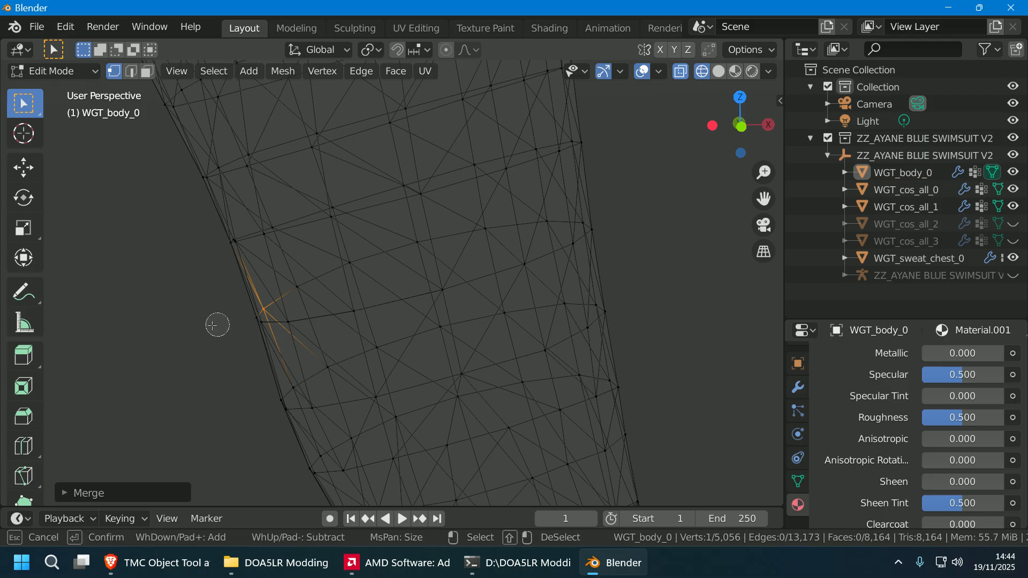
right_click(248, 316)
right_click(248, 317)
mouse_move(314, 390)
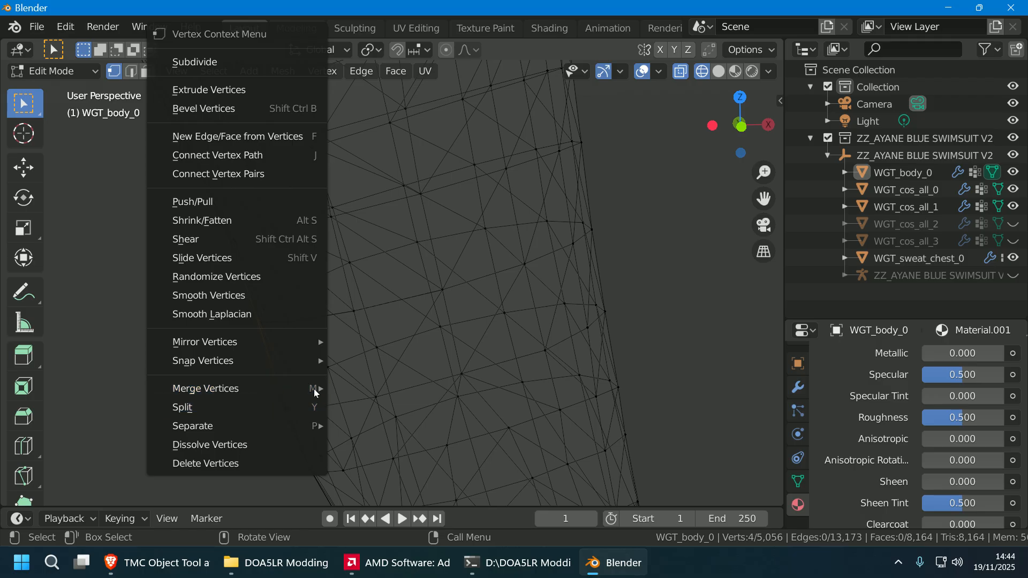
left_click(386, 389)
- Merge at center the remaining doubled seam pair right at the other thigh's inner edge
key("c")
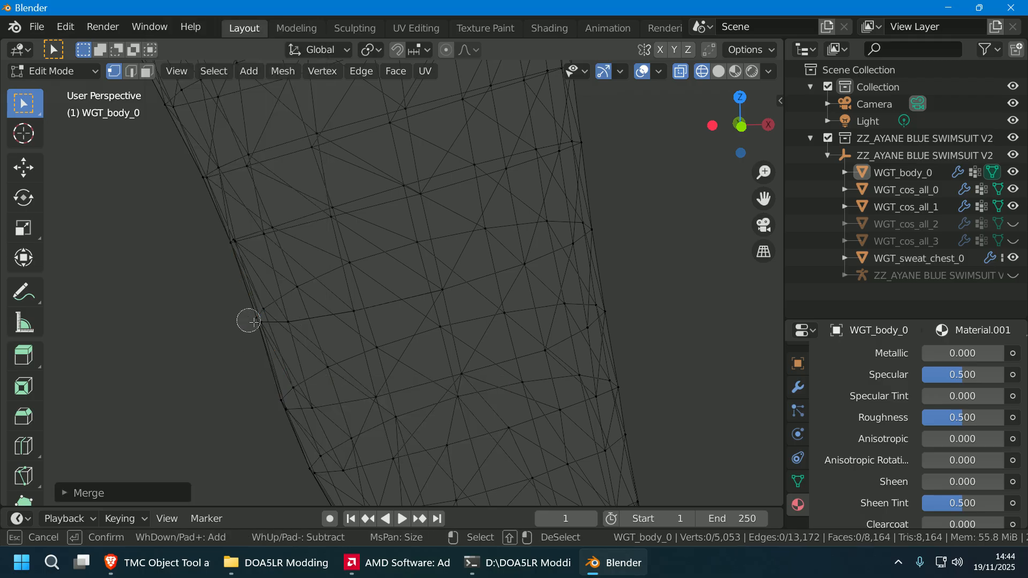
right_click(269, 326)
right_click(269, 326)
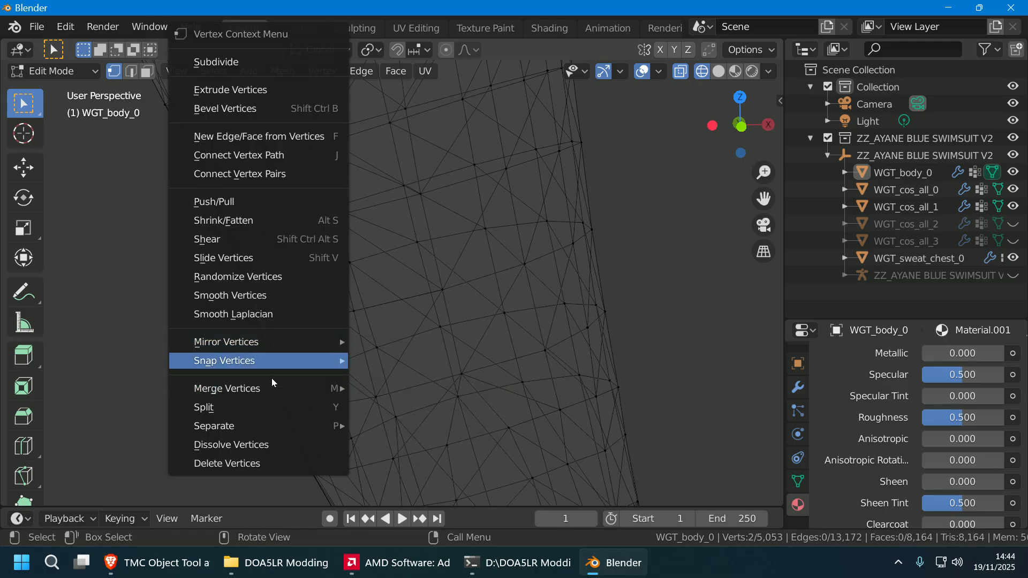
mouse_move(289, 386)
left_click(378, 387)
- Merge at center the near-side seam pair just outward from the other thigh's inner edge
key("c")
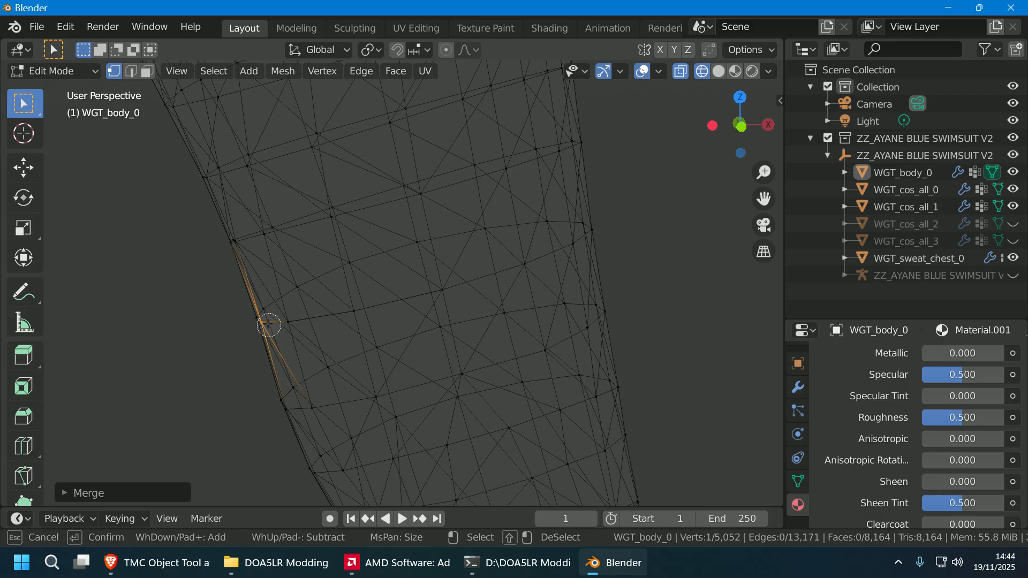
right_click(292, 324)
right_click(292, 324)
mouse_move(300, 388)
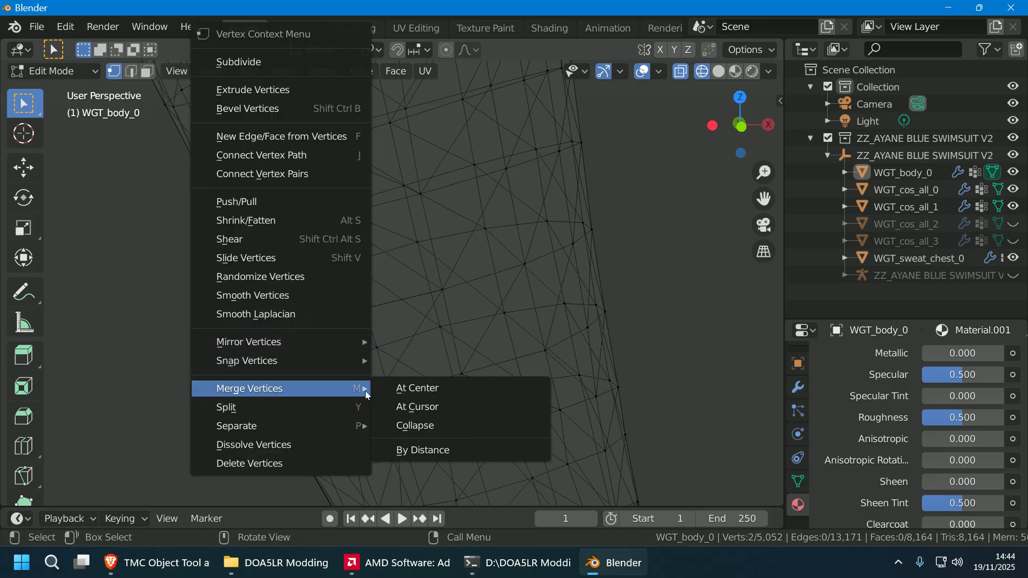
left_click(399, 388)
- Merge at center the next near-side seam pair outward on the other thigh
key("c")
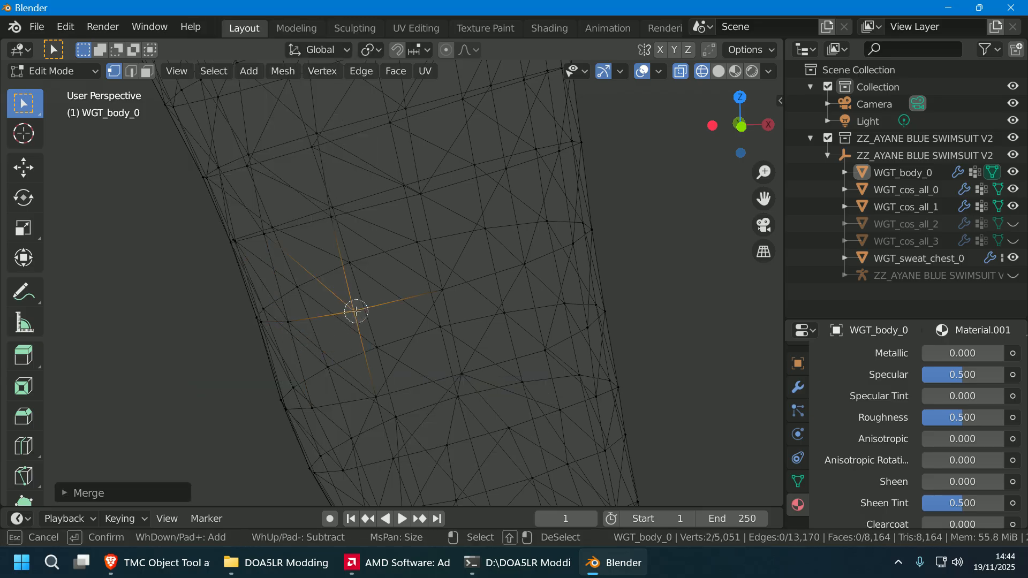
right_click(356, 311)
right_click(356, 311)
mouse_move(343, 389)
left_click(471, 388)
- Check the next near-side seam point toward the middle of the thigh for a leftover double, and clear the selection
key("c")
left_click(433, 293)
right_click(441, 297)
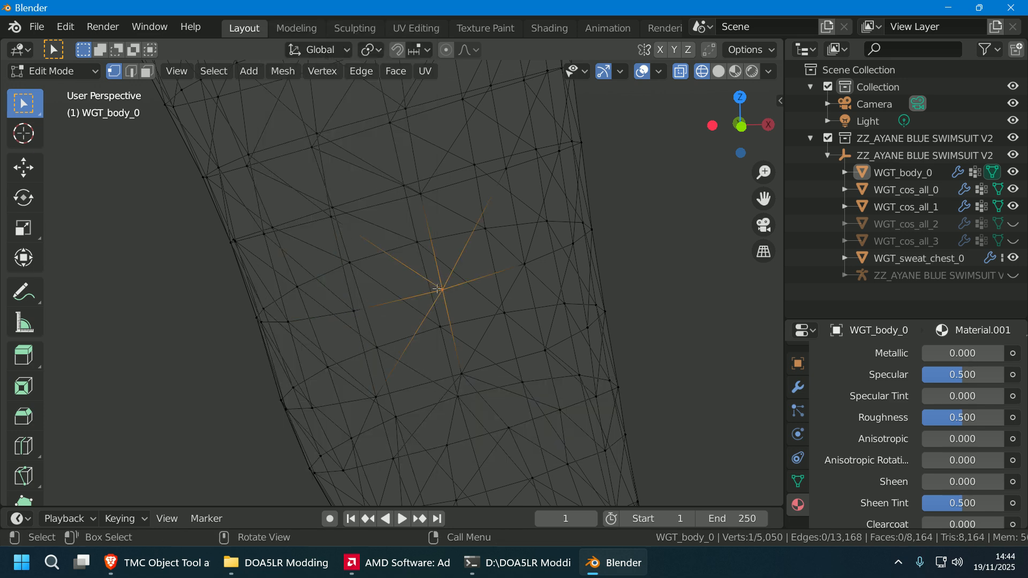
right_click(440, 297)
left_click(651, 296)
left_click(653, 299)
scroll(652, 301, "down", 5)
scroll(648, 295, "down", 6)
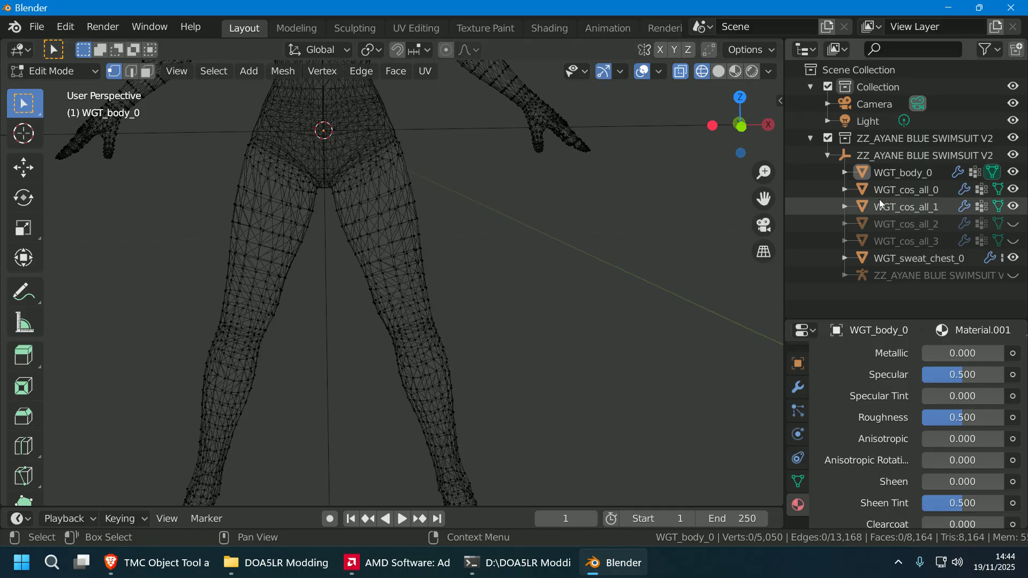
- Switch to solid shading, leave Edit Mode and inspect the joined body and thigh seams
left_click(719, 72)
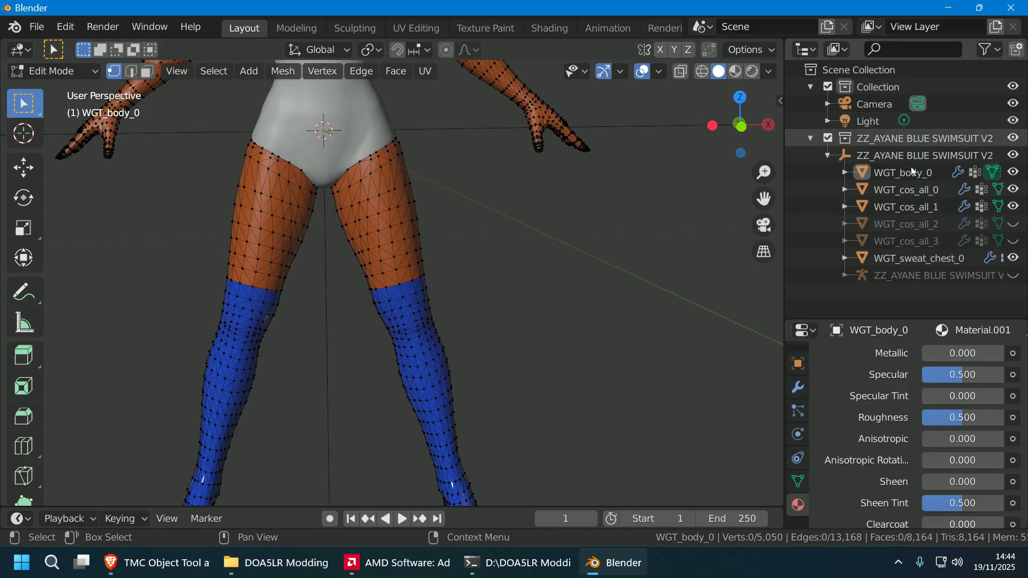
left_click(993, 172)
scroll(620, 296, "down", 3)
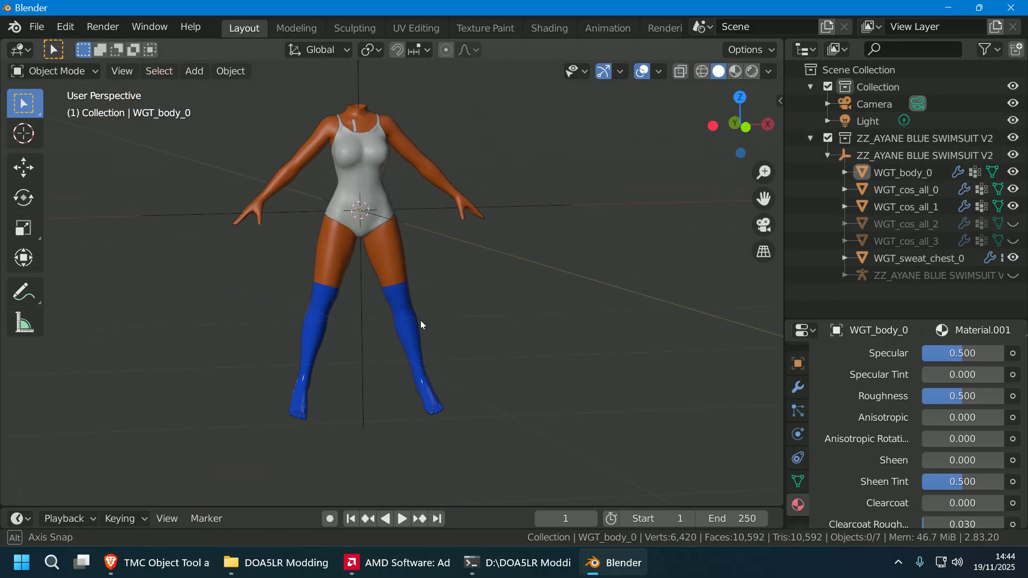
middle_click_drag(420, 320, 372, 85)
scroll(503, 343, "up", 6)
middle_click_drag(470, 203, 476, 239)
middle_click_drag(503, 276, 387, 255)
scroll(388, 255, "down", 5)
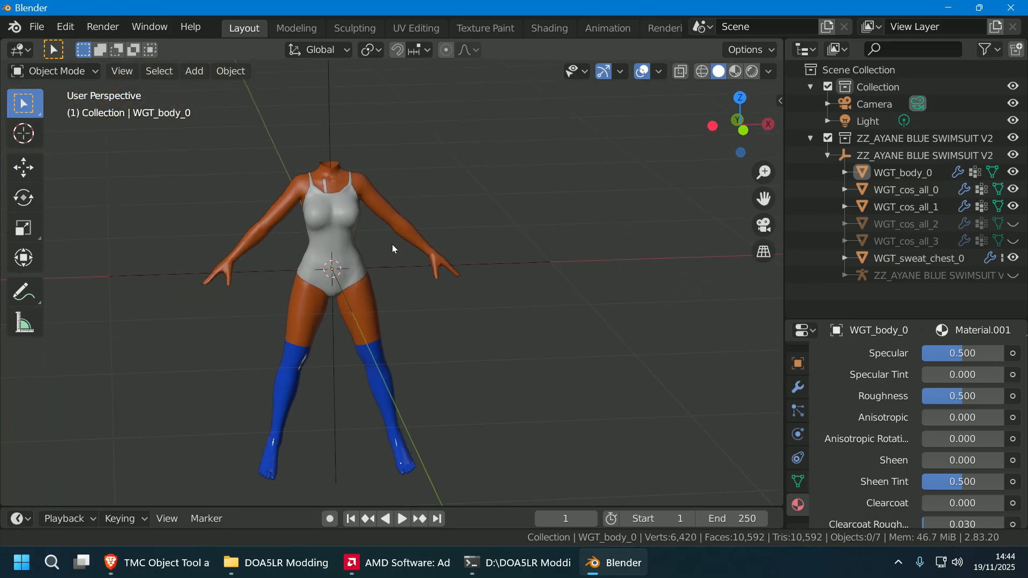
- Reopen WGT_body_0 in Edit Mode with wireframe shading and circle-select both legs from the hips to the ankles
left_click(996, 172)
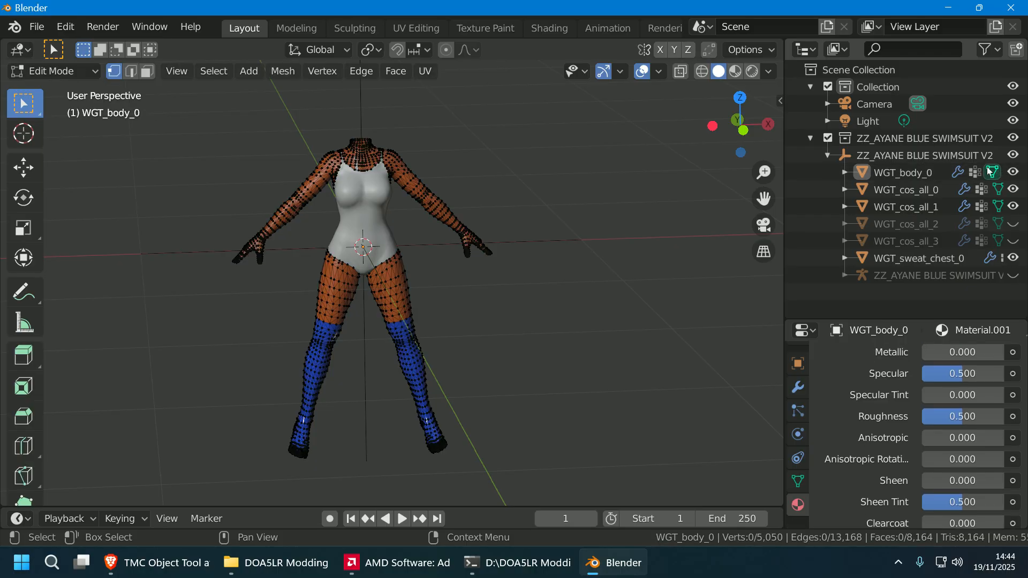
left_click(702, 73)
scroll(443, 323, "up", 2)
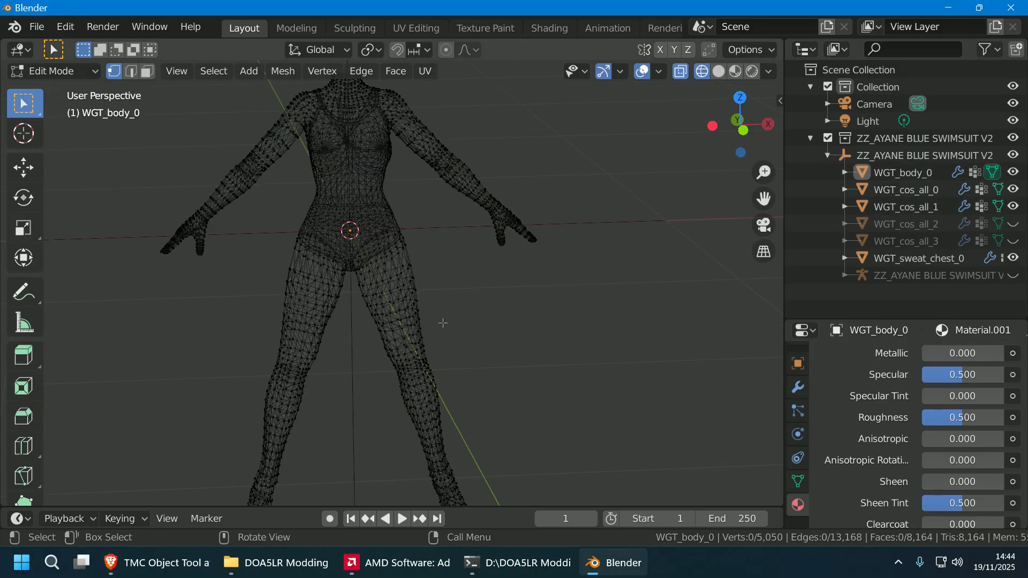
middle_click_drag(349, 341, 378, 281, "shift")
middle_click_drag(354, 321, 351, 328)
key("c")
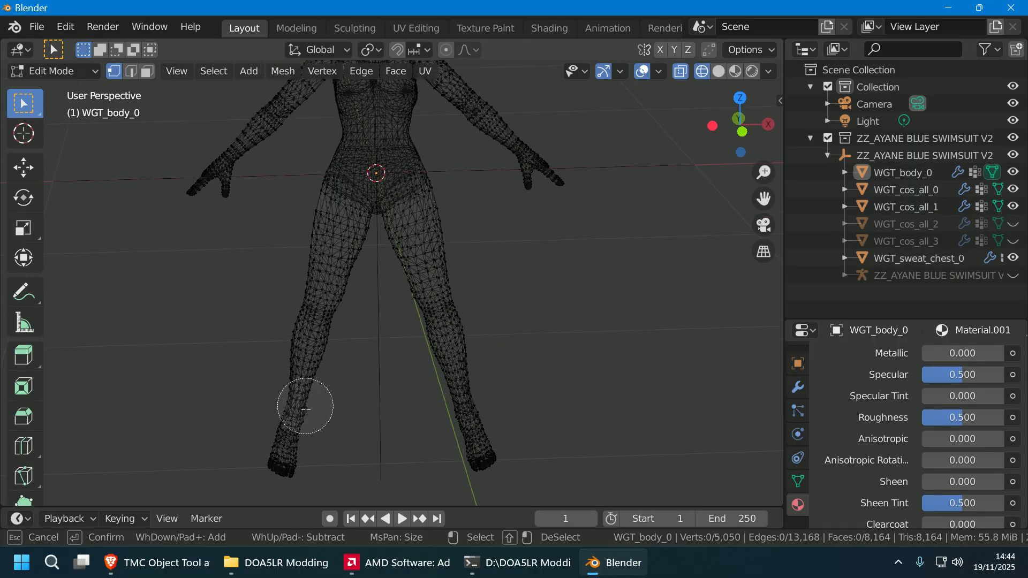
scroll(297, 404, "down", 4)
mouse_move(287, 410)
left_mouse_down()
mouse_move(297, 383)
mouse_move(420, 402)
mouse_move(436, 391)
mouse_move(423, 228)
mouse_move(351, 220)
mouse_move(316, 326)
mouse_move(289, 177)
left_mouse_up()
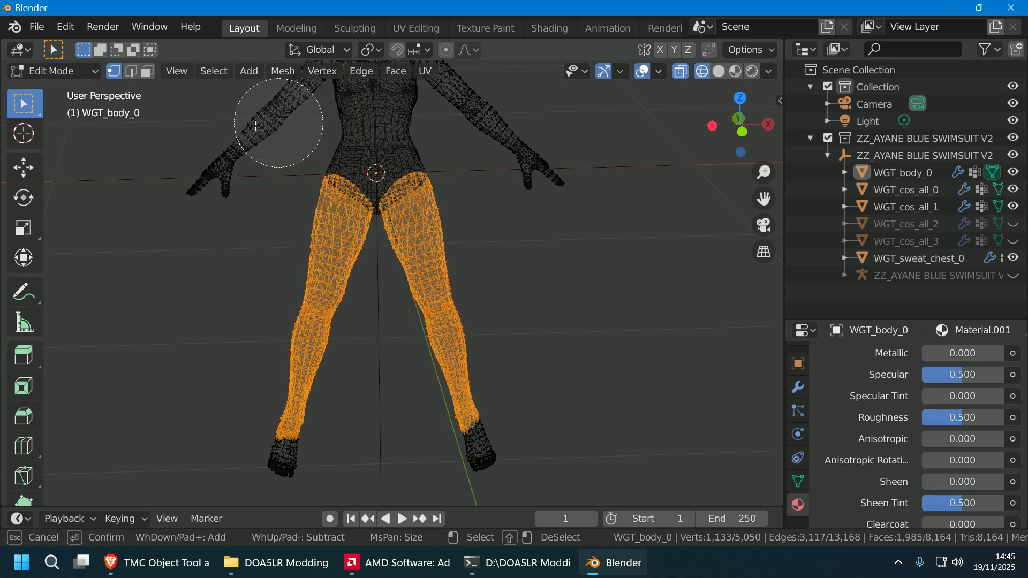
- Add the arms, shoulders and upper chest to the selection and grow it over the hands and feet with Select More
left_click(233, 133)
mouse_move(461, 138)
left_mouse_down()
mouse_move(508, 131)
mouse_move(448, 105)
left_mouse_up()
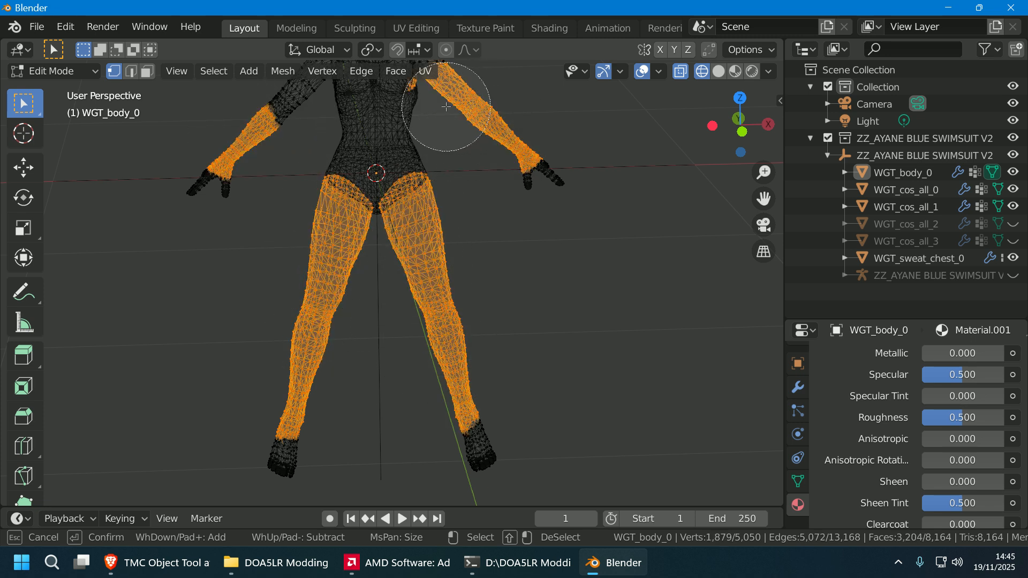
right_click(408, 199)
scroll(407, 200, "down", 4)
key("c")
left_click_drag(396, 194, 392, 154)
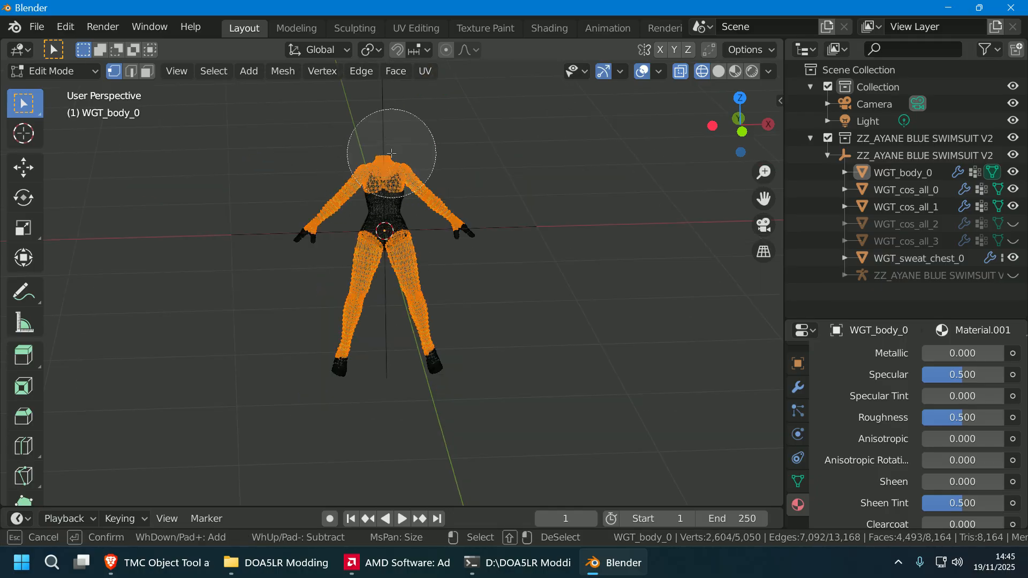
right_click(393, 211)
key("ctrl+KP_Add")
key("ctrl+KP_Add")
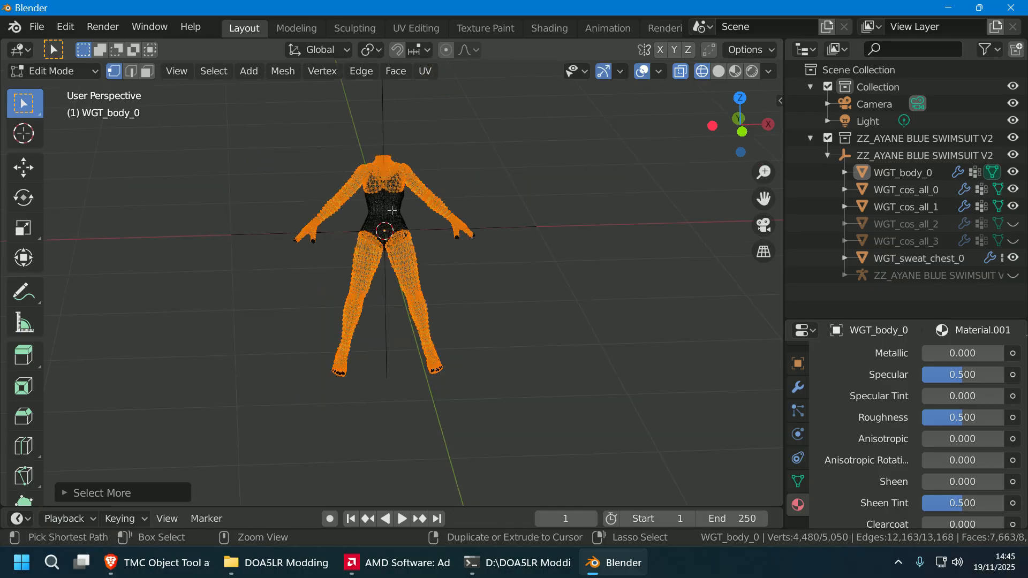
- Check the selection around the legs and toes, and merge the selected body vertices by distance
middle_click_drag(389, 209, 394, 354)
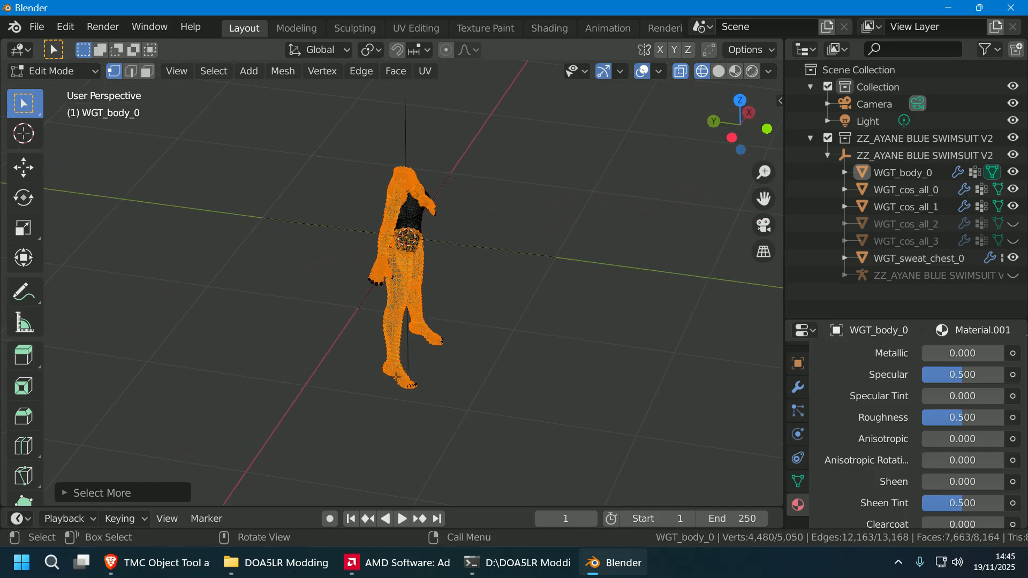
scroll(395, 354, "up", 5)
middle_click_drag(430, 262, 468, 341)
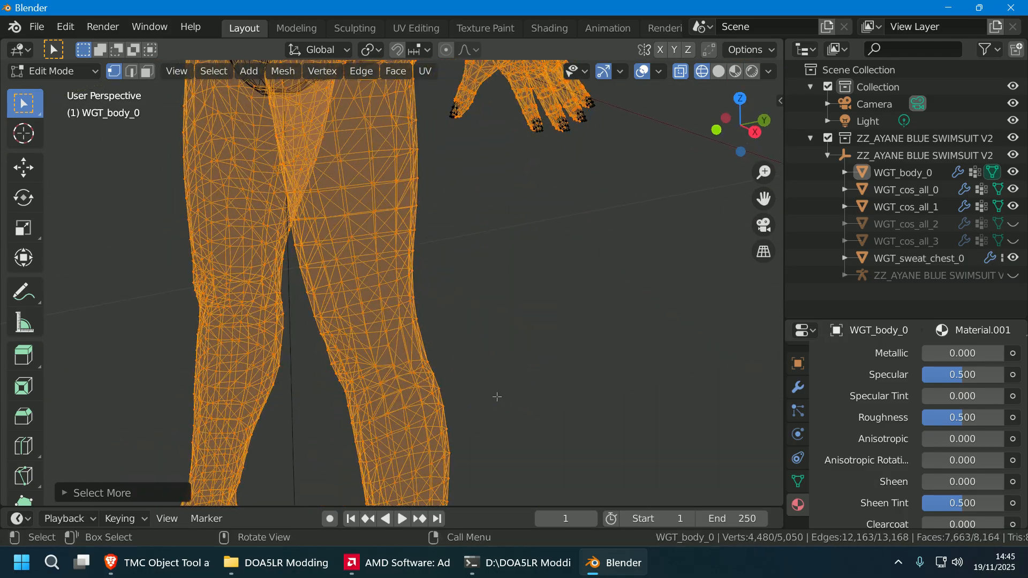
middle_click_drag(497, 397, 559, 297)
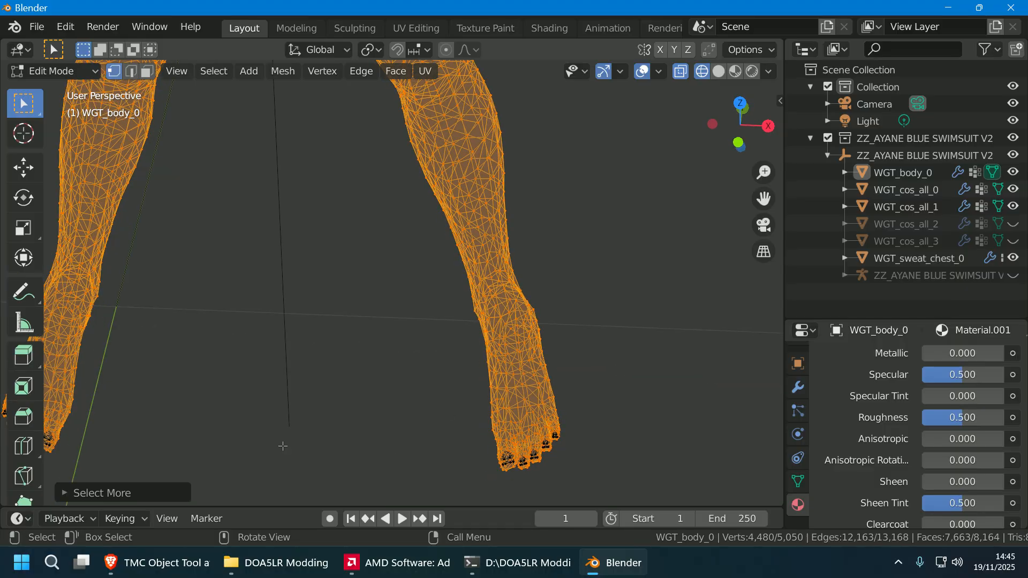
scroll(283, 446, "down", 4)
scroll(470, 368, "down", 3)
mouse_move(420, 390)
middle_mouse_down()
mouse_move(391, 324)
mouse_move(410, 354)
mouse_move(412, 393)
middle_mouse_up()
right_click(412, 393)
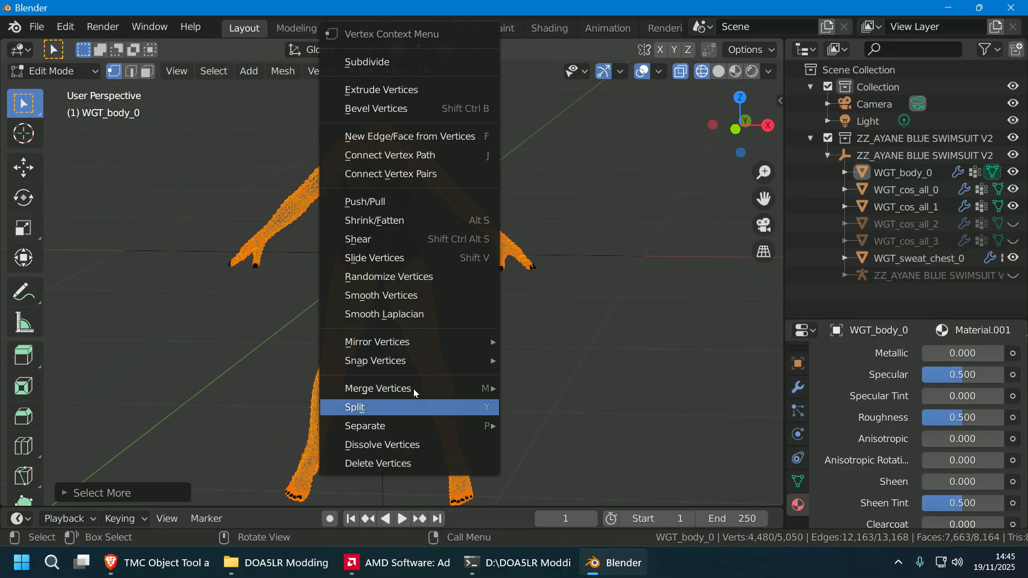
mouse_move(413, 390)
left_click(562, 449)
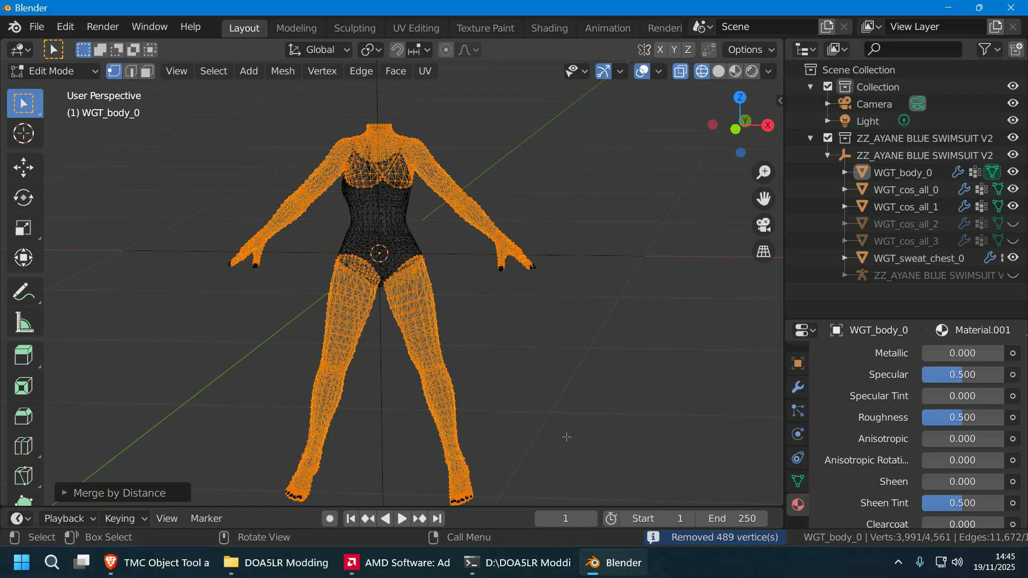
- Return to Object Mode with WGT_body_0 selected, use solid shading, and unhide WGT_cos_all_2 and WGT_cos_all_3
left_click(993, 174)
left_click(941, 175)
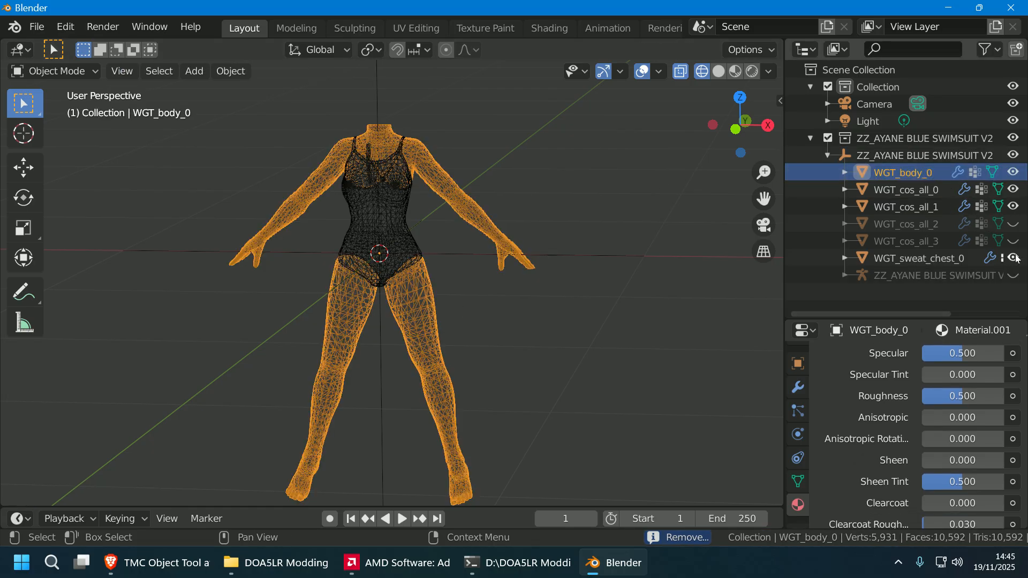
left_click(719, 72)
left_click(1014, 224)
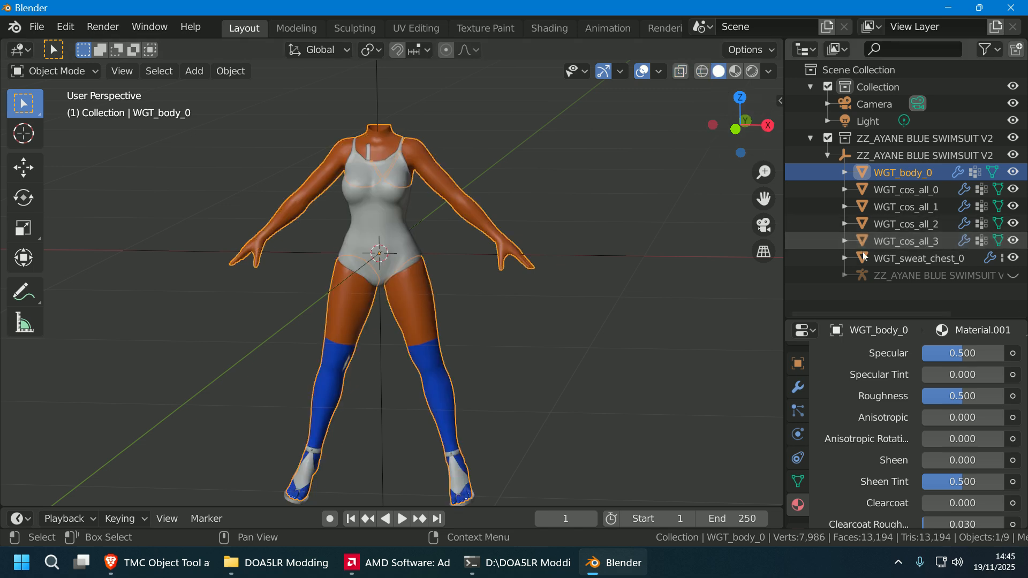
- Inspect the stockinged legs, the ankles and the feet's fit in the high heels from several angles
middle_click_drag(479, 255, 449, 224)
scroll(449, 224, "up", 4)
middle_click_drag(423, 331, 482, 394)
scroll(482, 393, "up", 3)
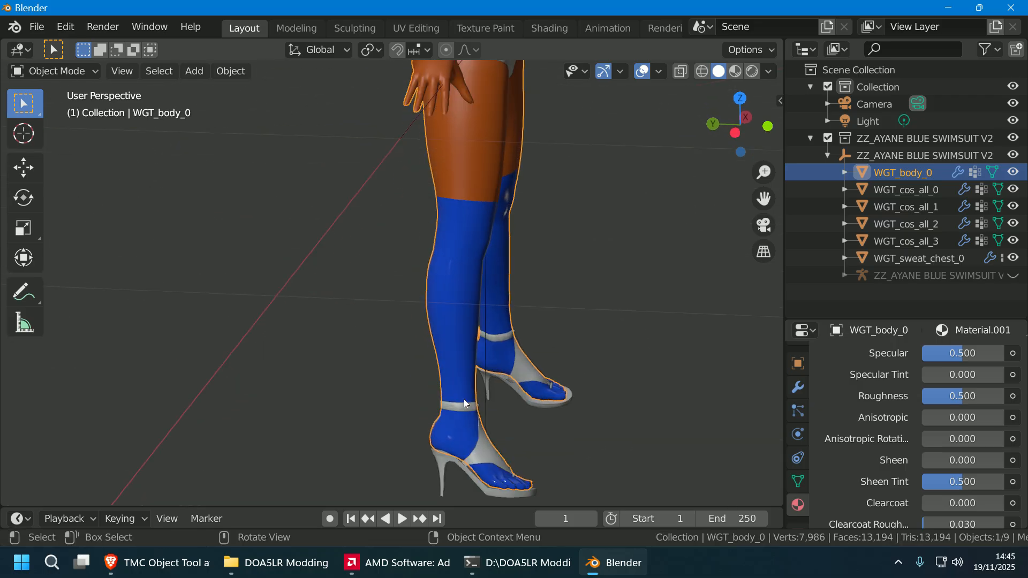
middle_click_drag(542, 403, 510, 304)
scroll(510, 304, "up", 3)
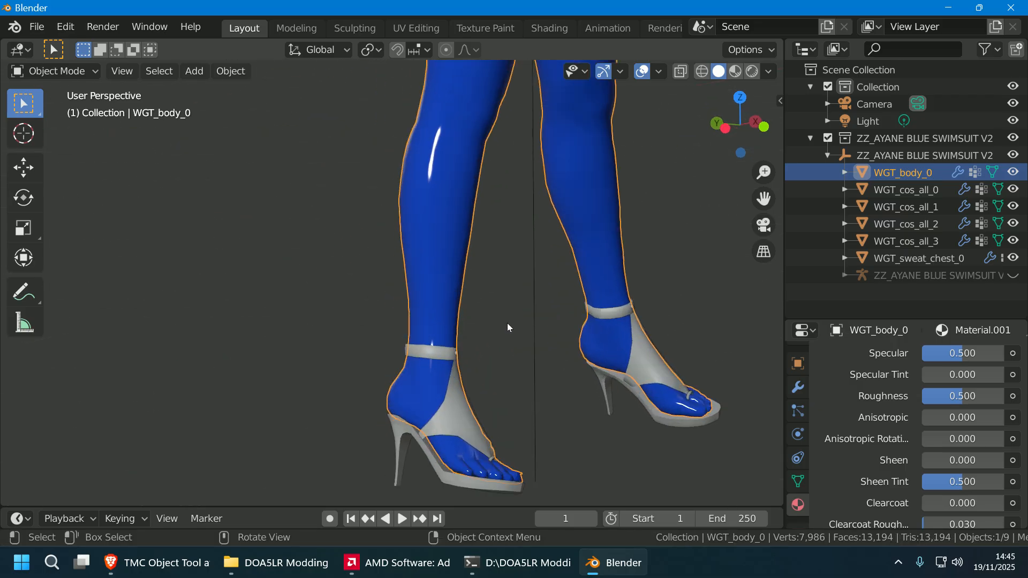
middle_click_drag(545, 315, 566, 322)
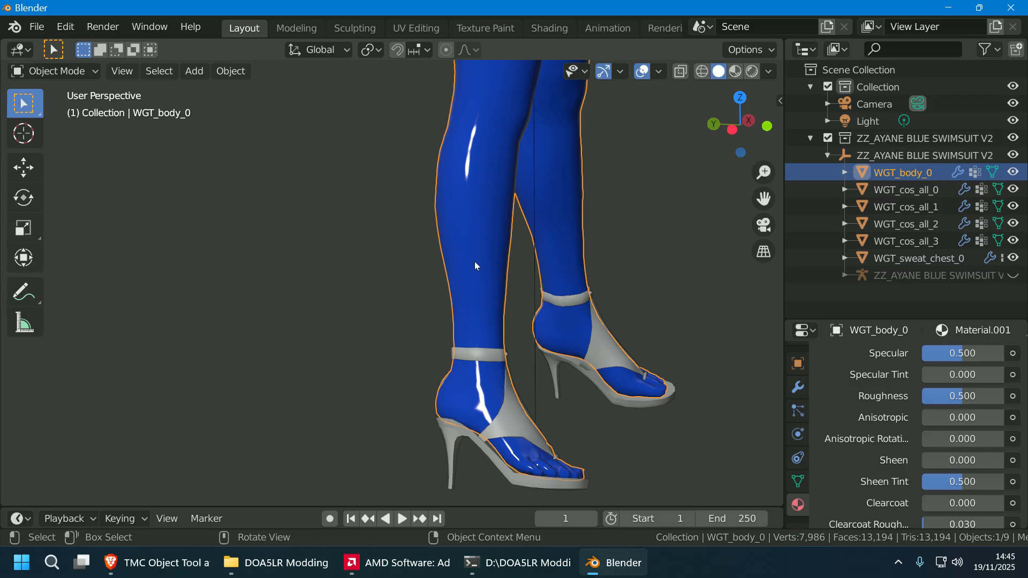
scroll(475, 210, "down", 4)
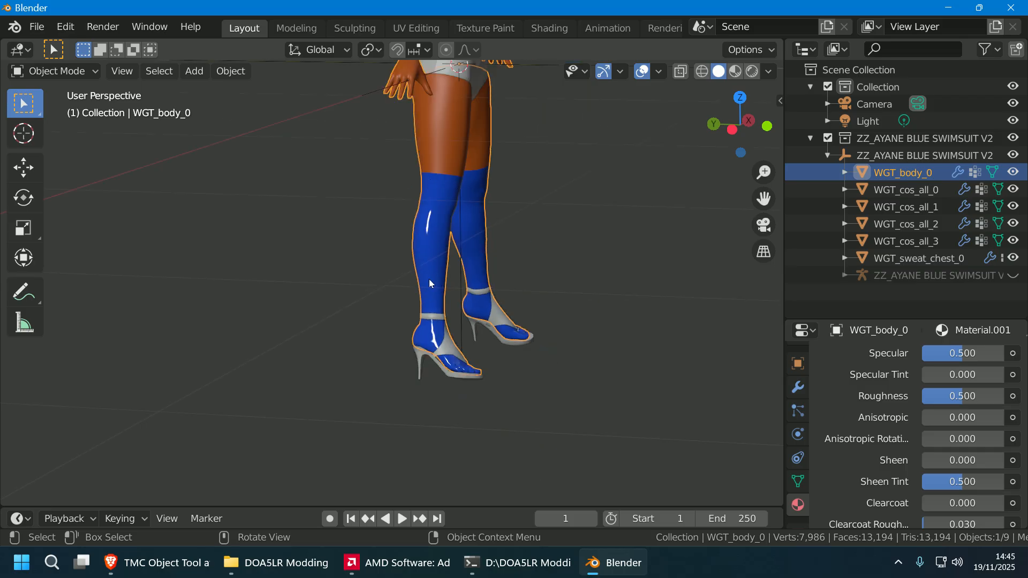
middle_click_drag(607, 252, 584, 254)
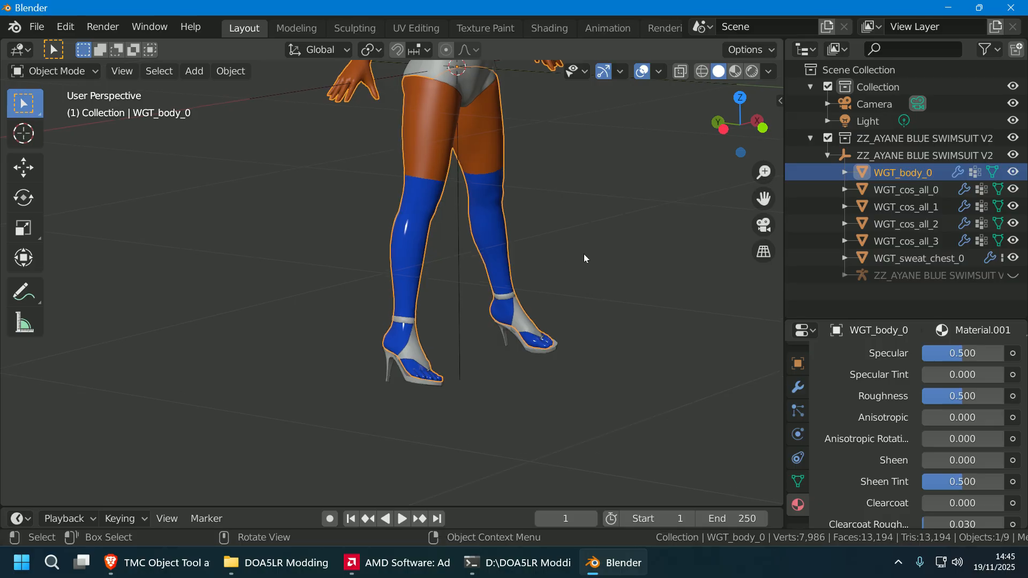
scroll(411, 306, "up", 4)
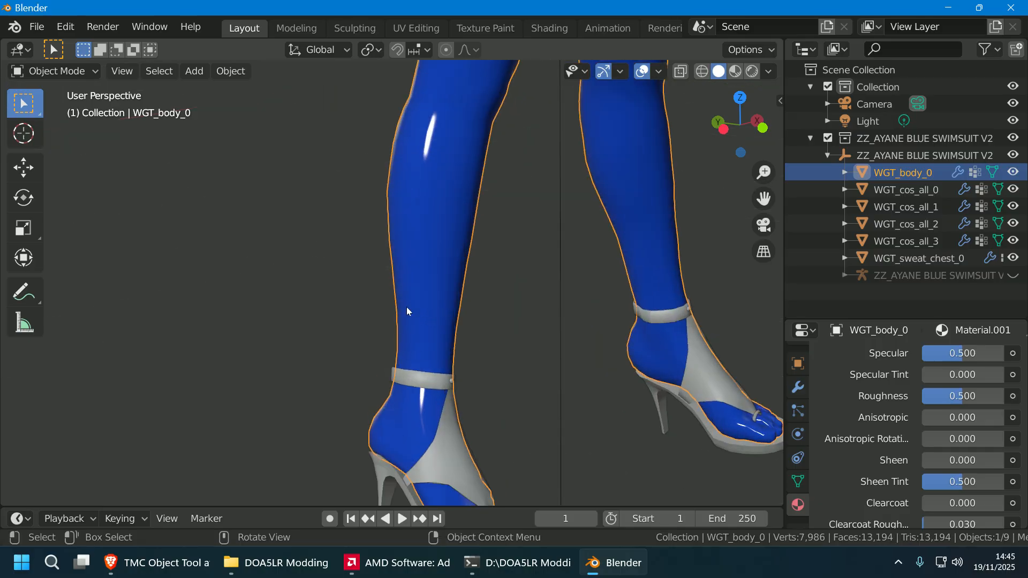
middle_click_drag(406, 307, 480, 304)
middle_click_drag(549, 407, 317, 399)
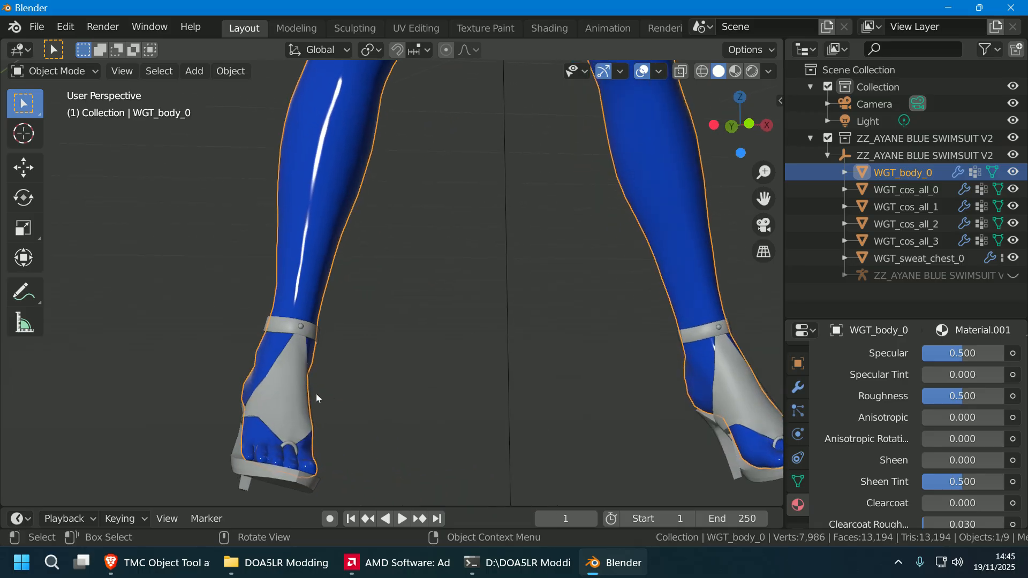
scroll(418, 398, "down", 3)
middle_click_drag(442, 391, 439, 396)
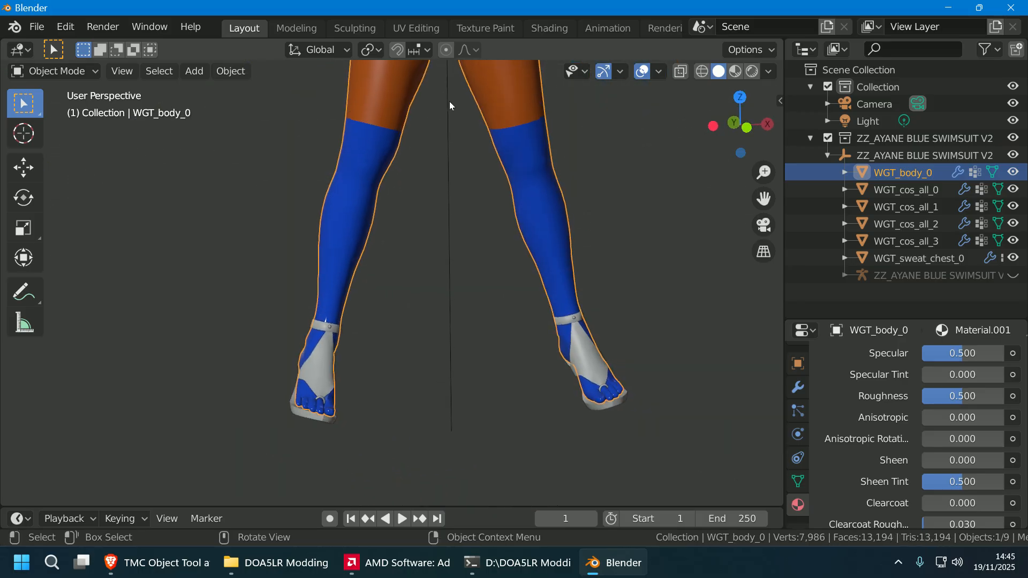
middle_click_drag(462, 263, 525, 291)
scroll(560, 270, "up", 3)
scroll(544, 438, "down", 5)
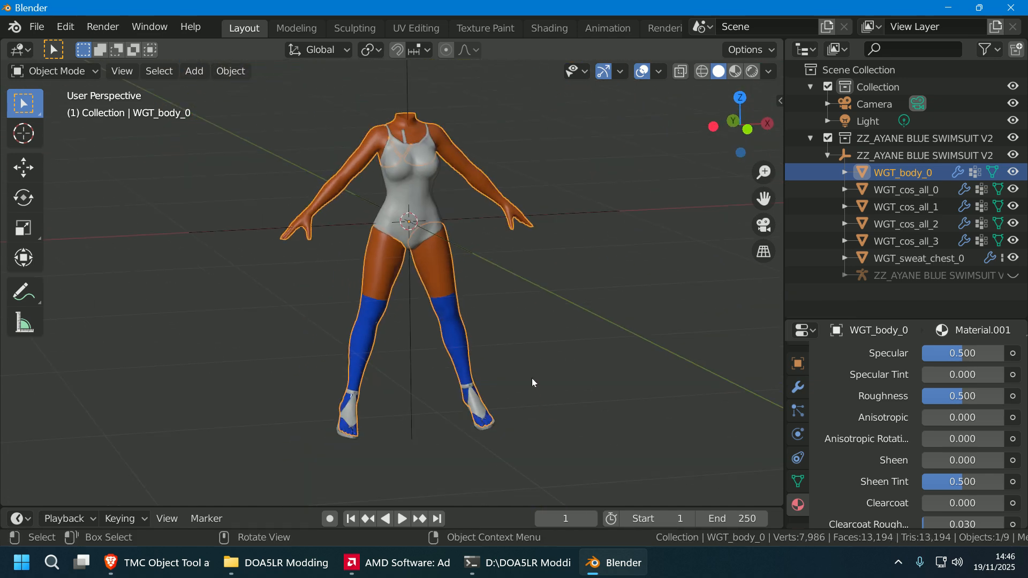
- Export WGT_body_0 as WGT_body_0.tmcmesh to the DOA5LR Modding folder with the default export settings
middle_click_drag(532, 378, 553, 378)
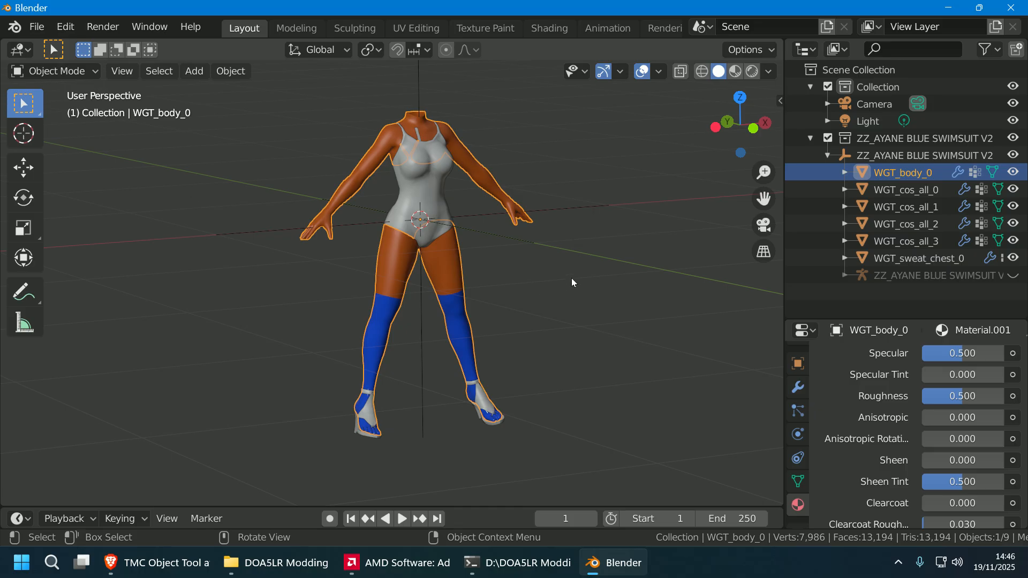
left_click(35, 27)
mouse_move(92, 278)
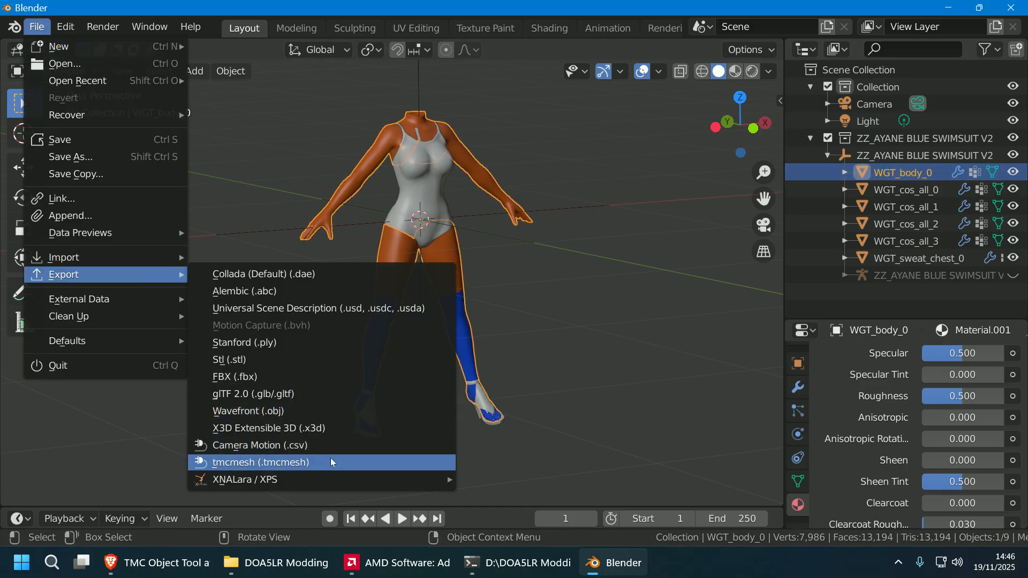
left_click(332, 463)
left_click(202, 439)
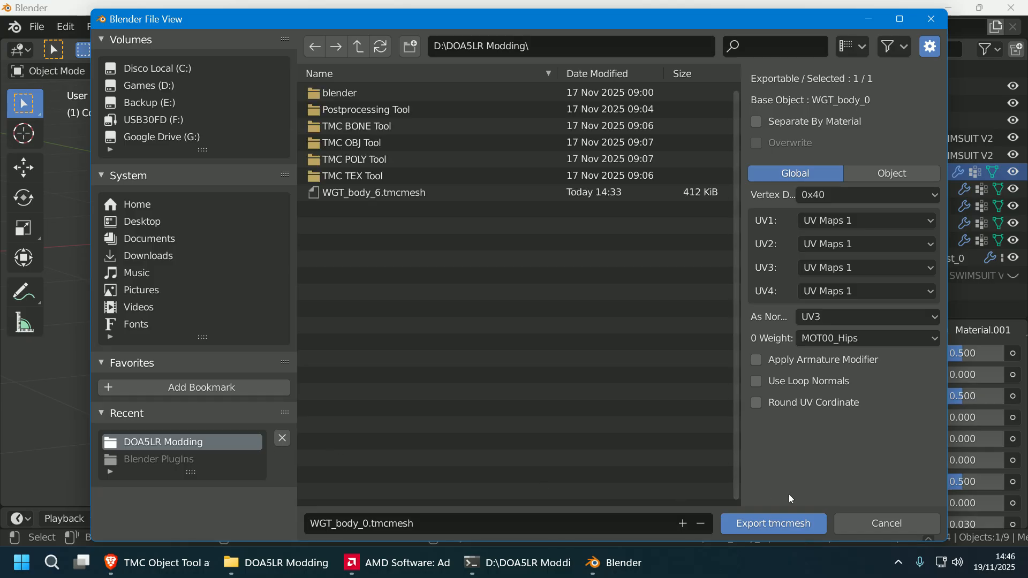
left_click(790, 528)
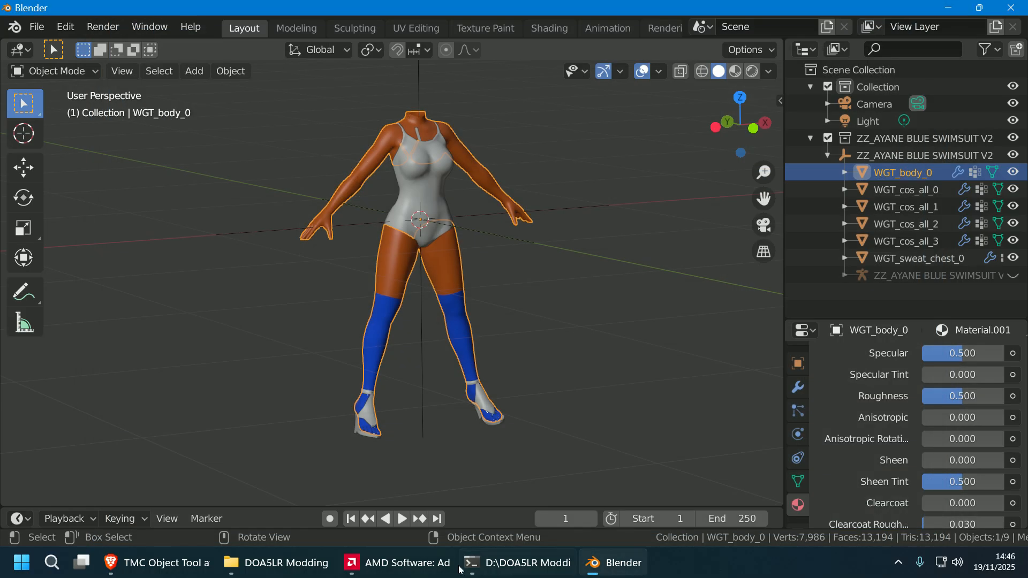
- Open the exported WGT_body_0.tmcmesh from the DOA5LR Modding folder in LR Photo Studio, inspect the body mesh, and close the viewer
left_click(276, 562)
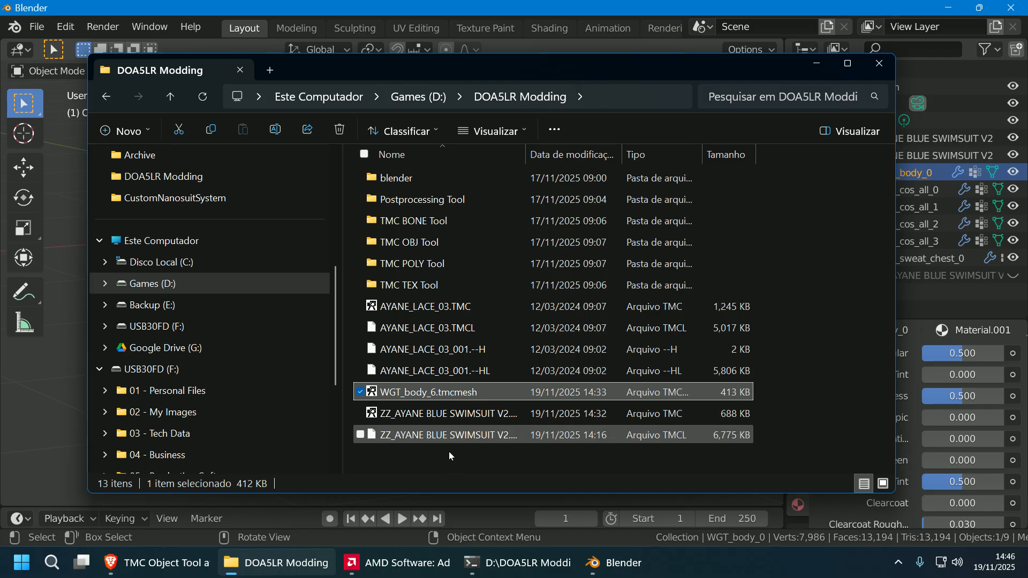
left_click(20, 444)
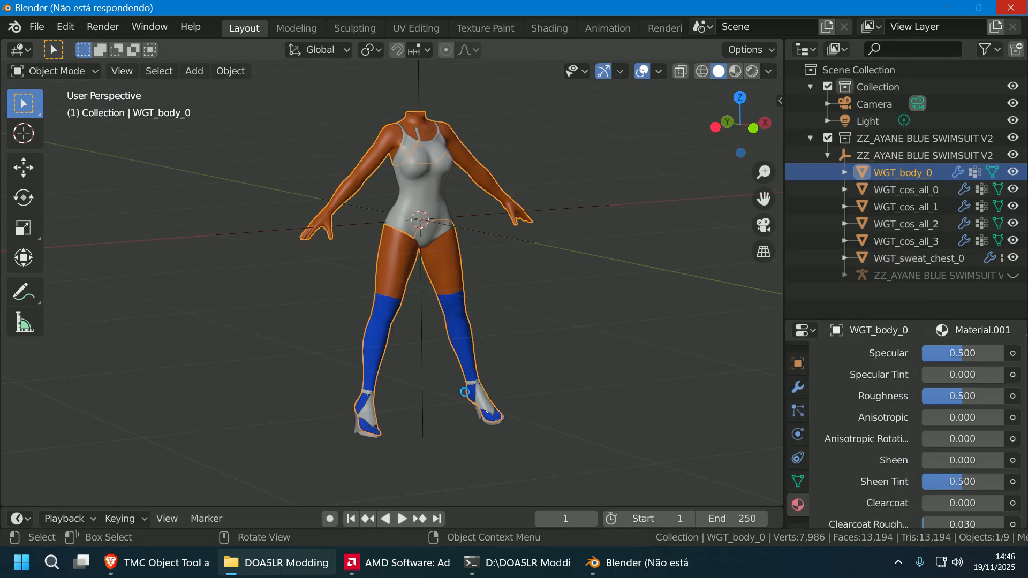
left_click(310, 569)
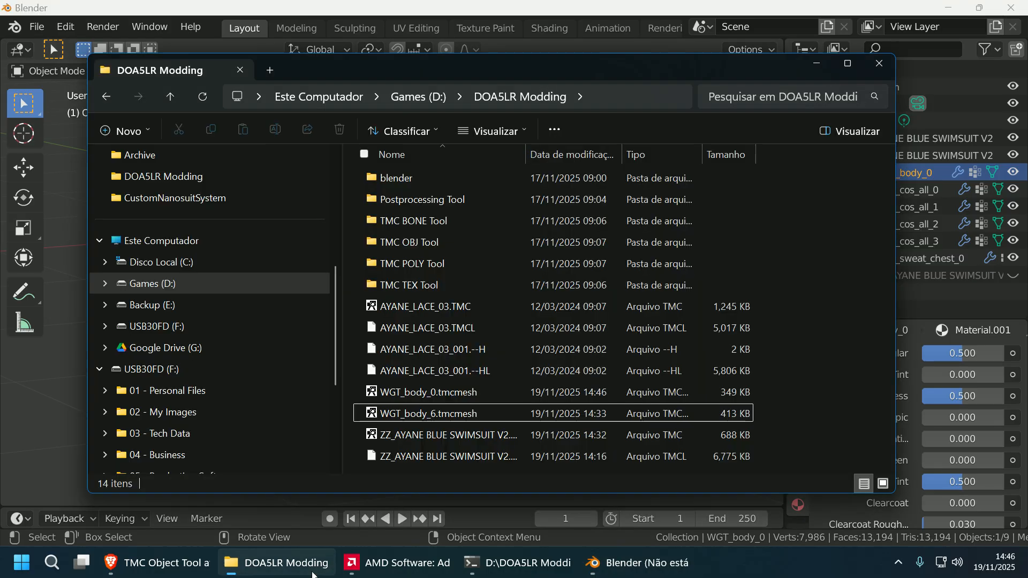
left_click(492, 387)
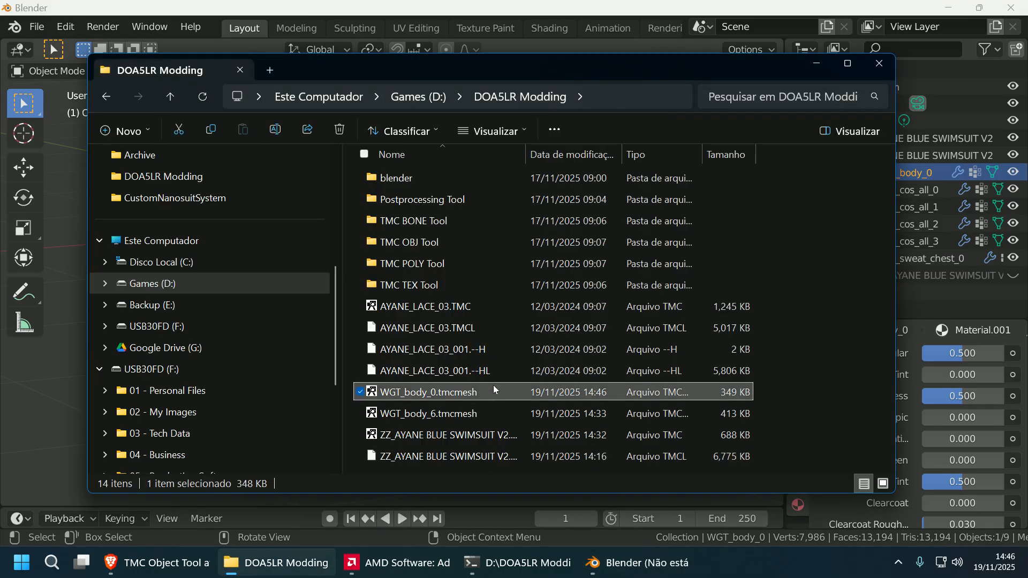
double_click(493, 385)
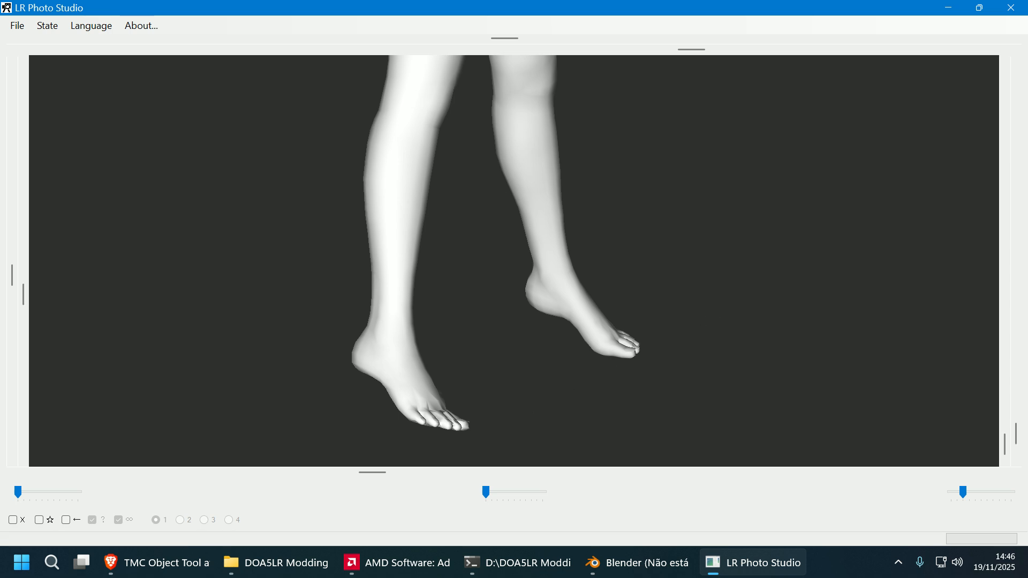
right_click_drag(514, 161, 489, 397)
left_click_drag(514, 260, 788, 271)
left_click(1012, 8)
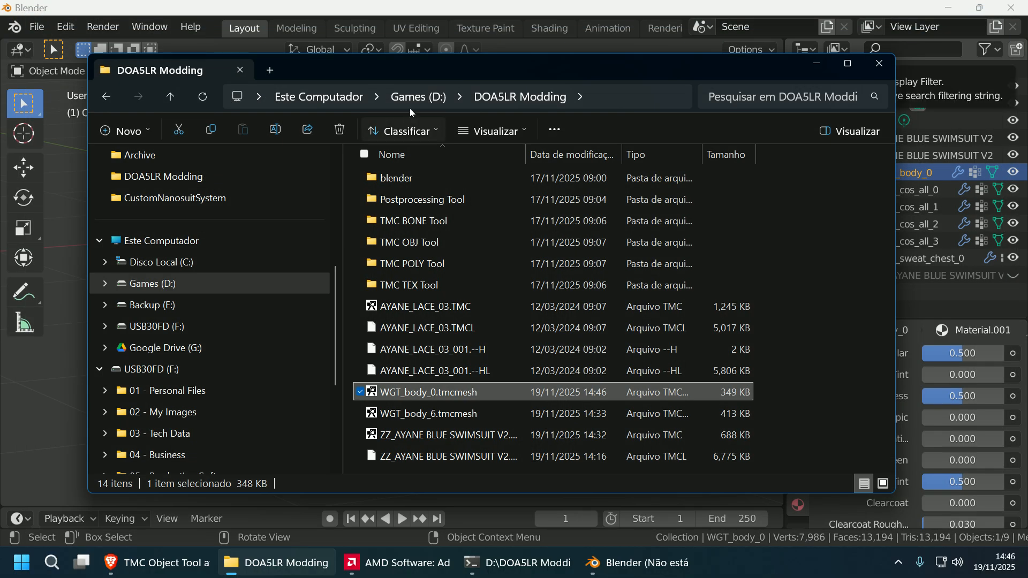
- Launch TMC Polygon Insert Tool from the TMC POLY Tool folder and open ZZ_AYANE BLUE SWIMSUIT V2.tmc in it
double_click(439, 264)
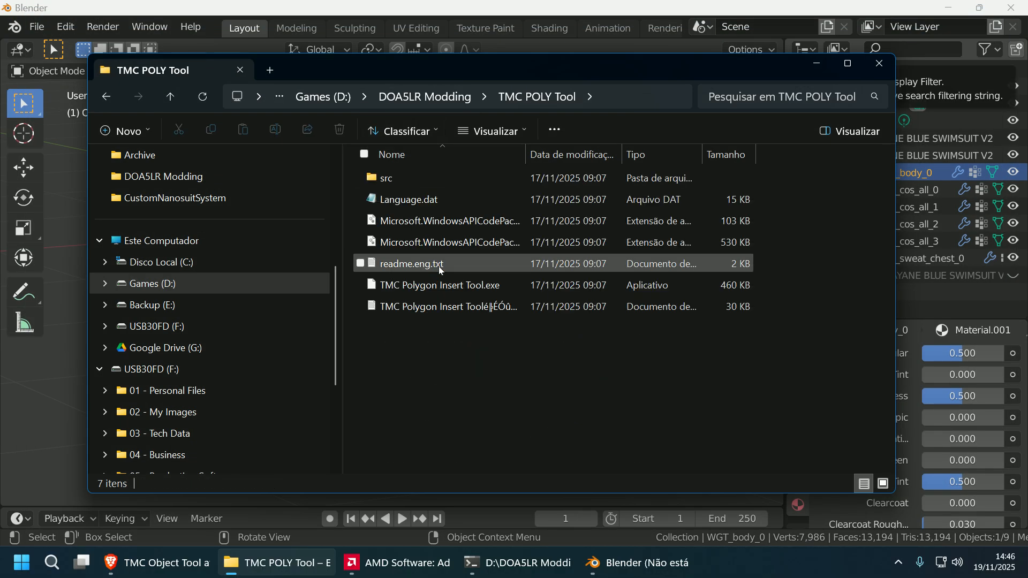
double_click(471, 294)
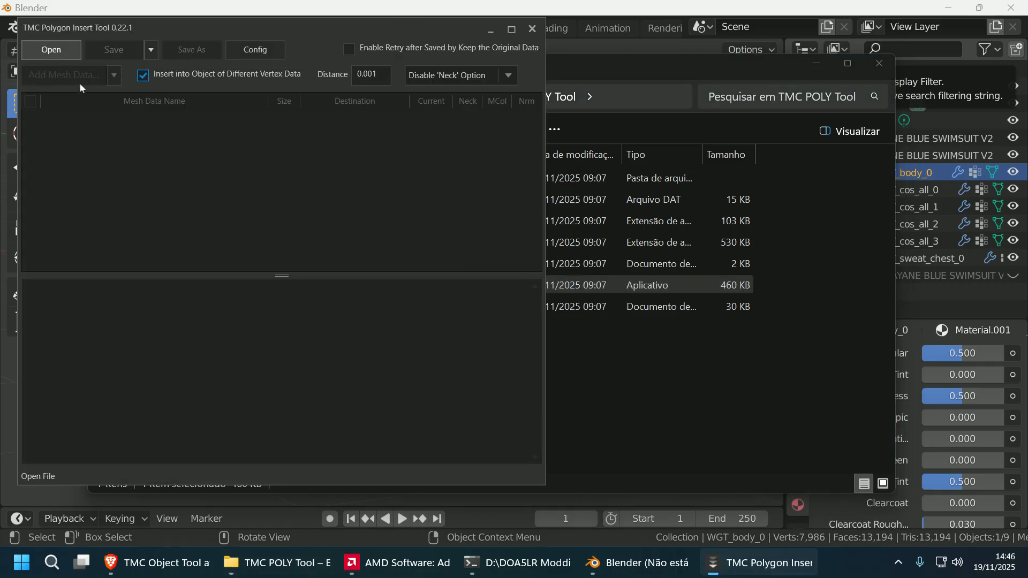
scroll(394, 230, "down", 1)
left_click(396, 247)
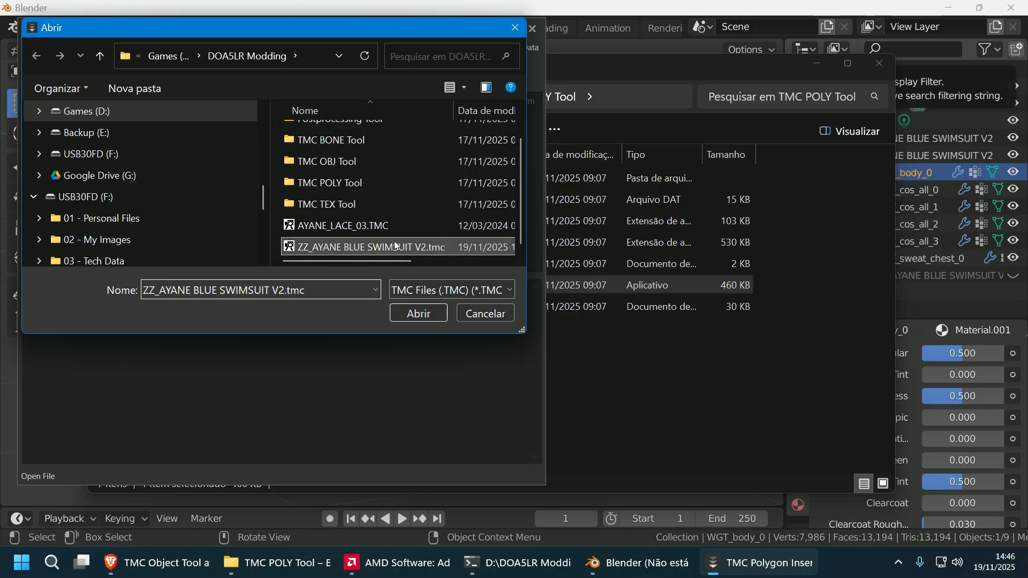
double_click(396, 246)
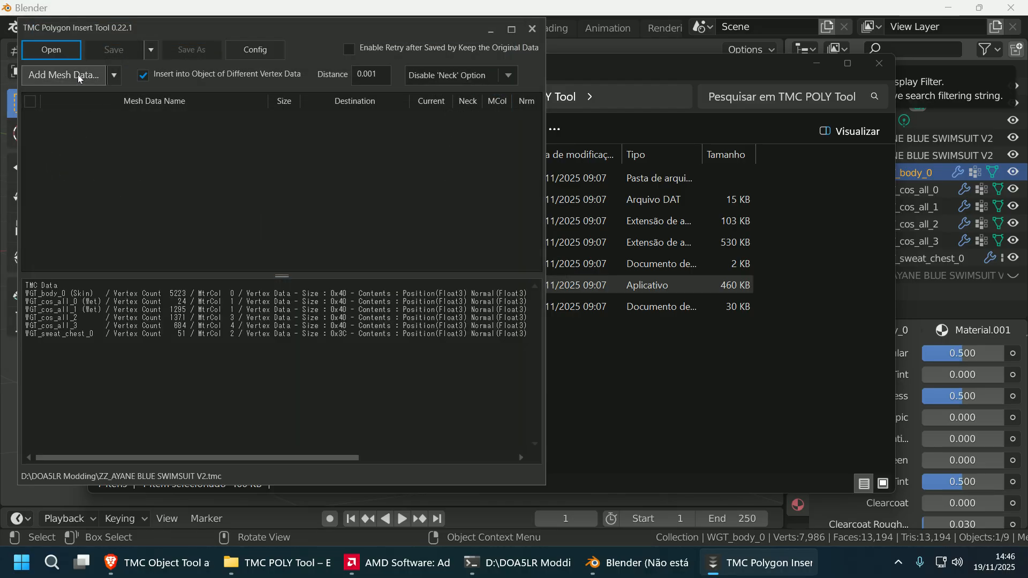
- Add WGT_body_0.tmcmesh with WGT_body_0 (Skin) as destination, set its current mesh to Delete, and save the TMC file
left_click(78, 75)
scroll(365, 227, "down", 1)
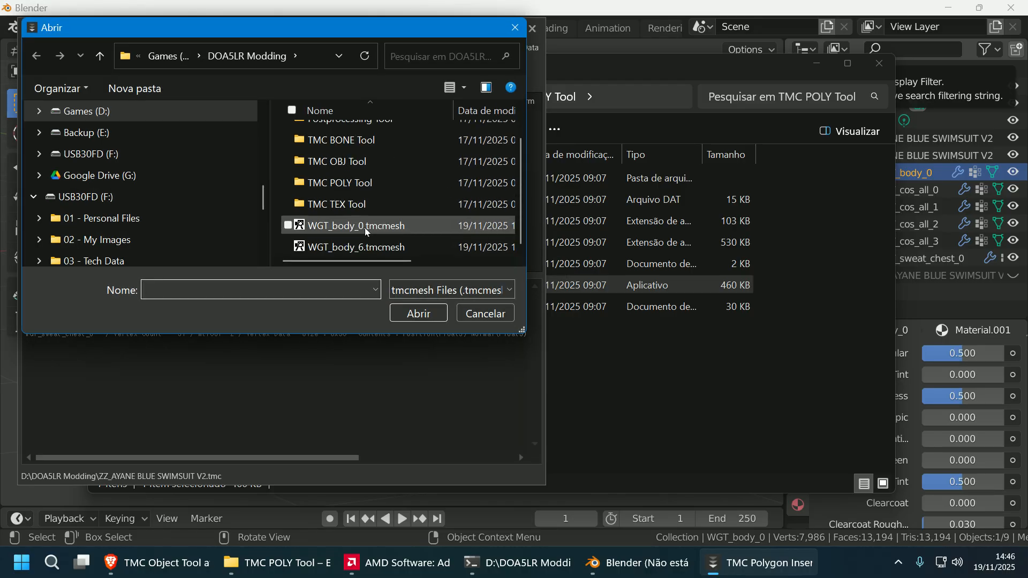
double_click(397, 229)
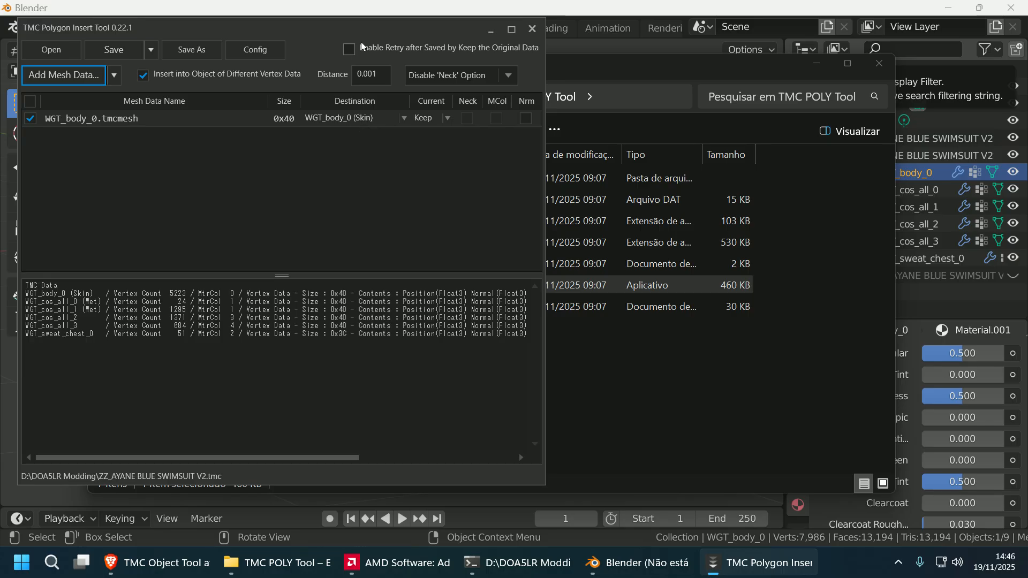
left_click_drag(361, 42, 498, 67)
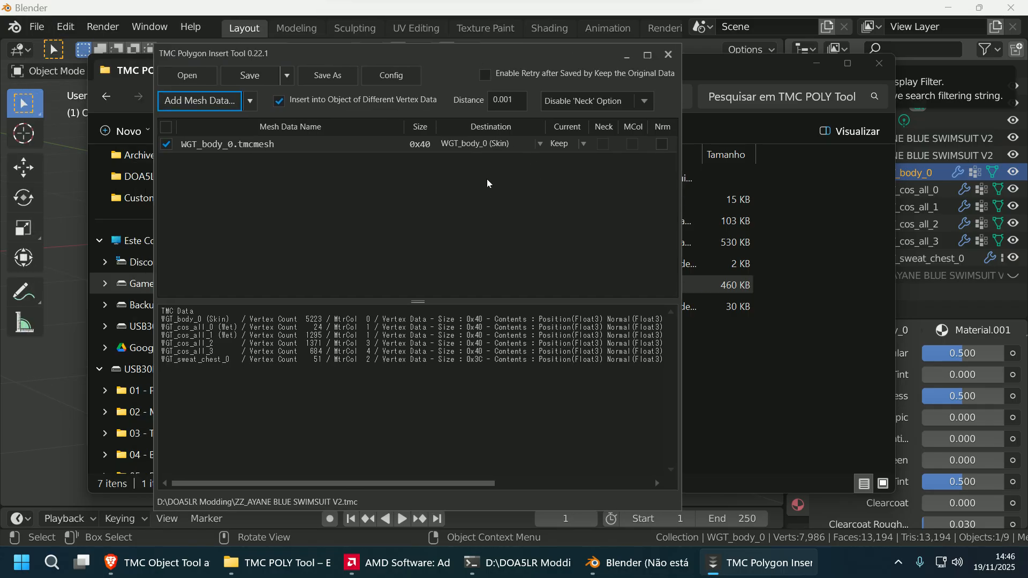
left_click(586, 148)
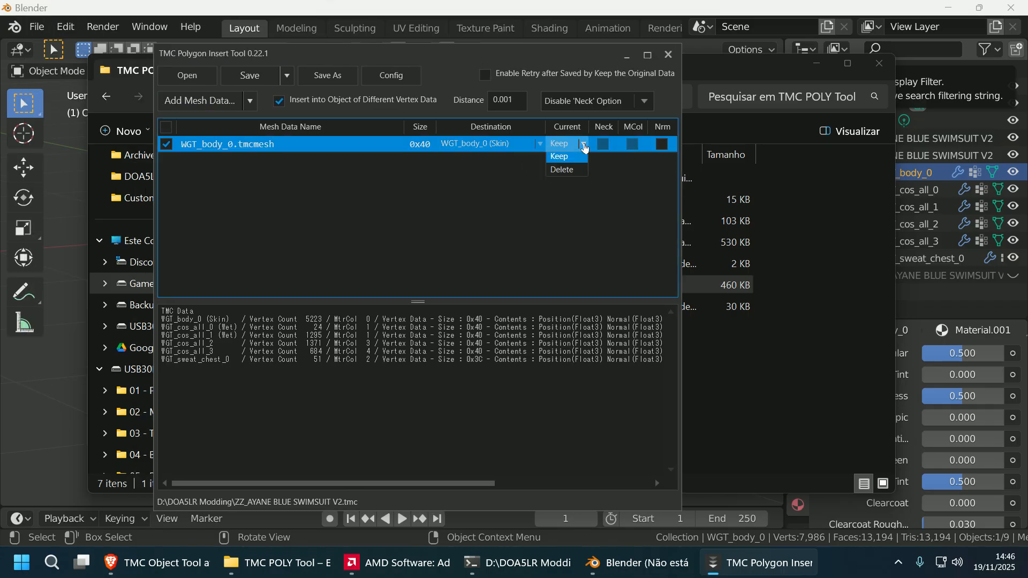
left_click(580, 175)
left_click(254, 77)
left_click(421, 322)
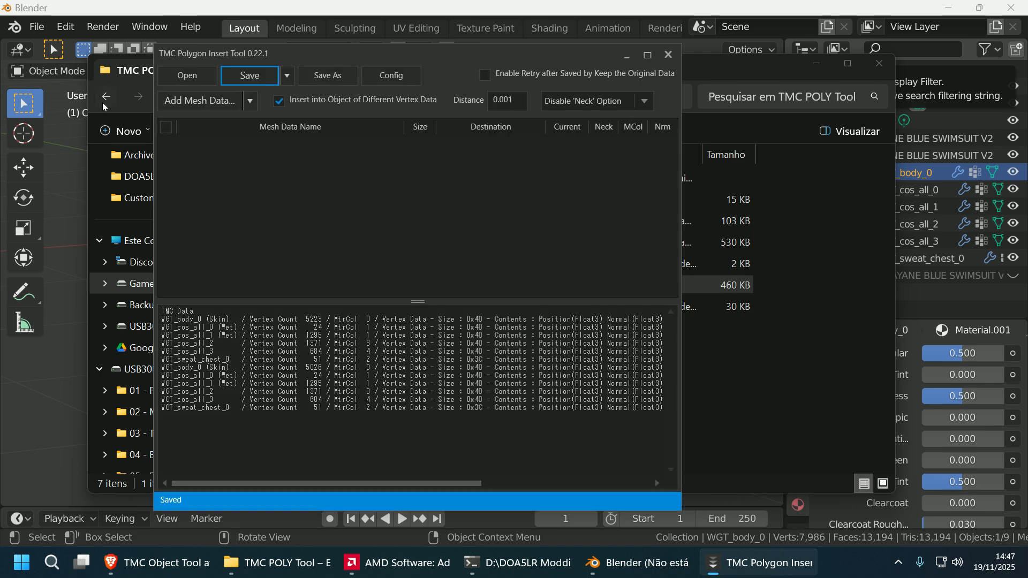
- Open the saved ZZ_AYANE BLUE SWIMSUIT V2.tmc from the DOA5LR Modding folder in LR Photo Studio and examine the feet in the heels
left_click(89, 81)
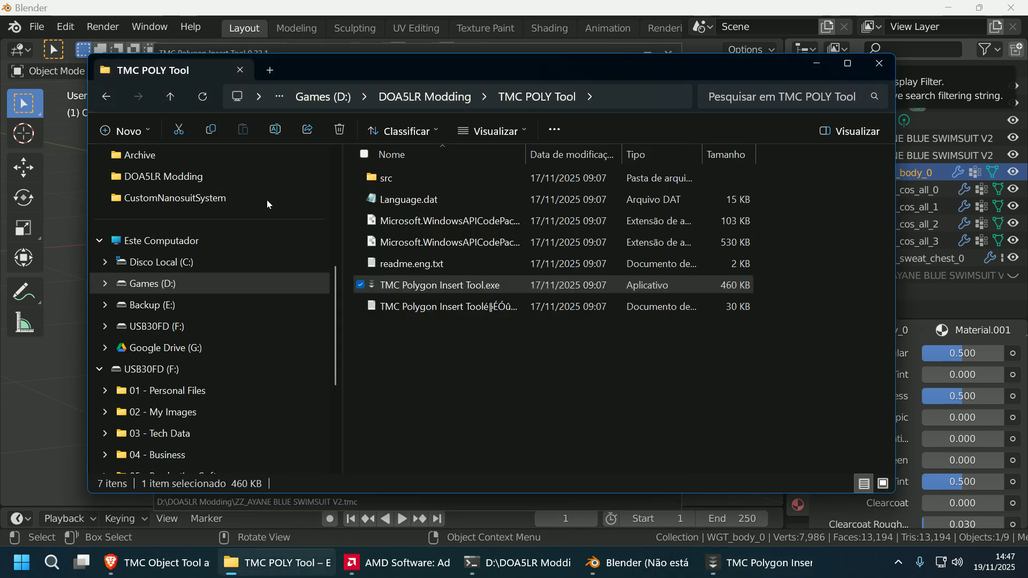
left_click(456, 102)
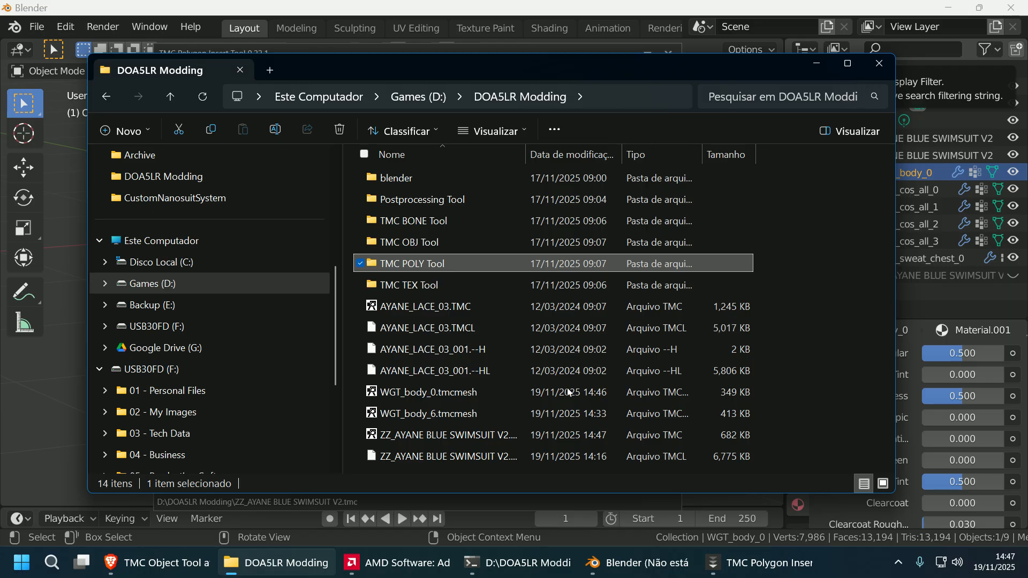
left_click(491, 433)
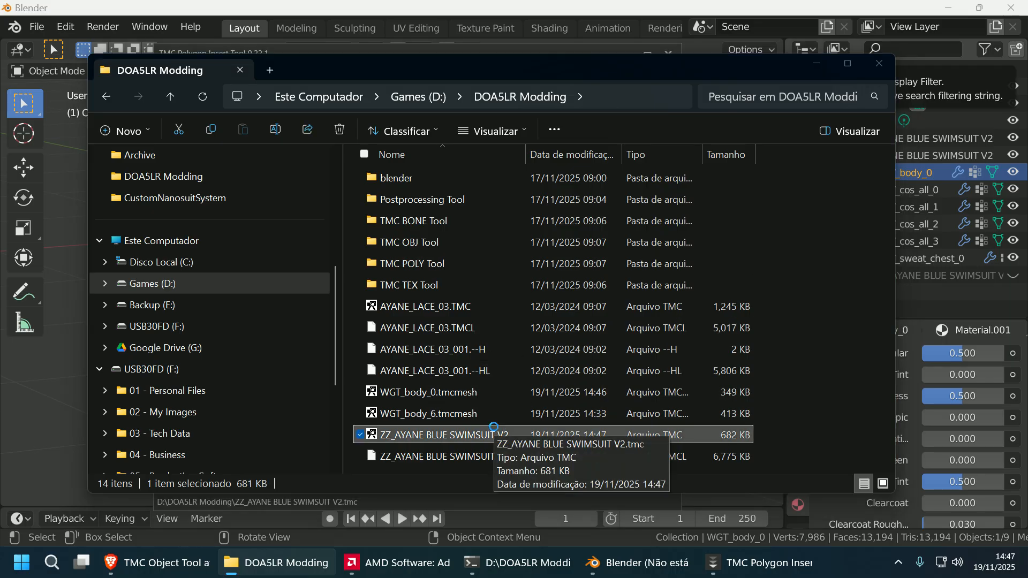
double_click(493, 428)
left_click_drag(509, 426, 636, 344)
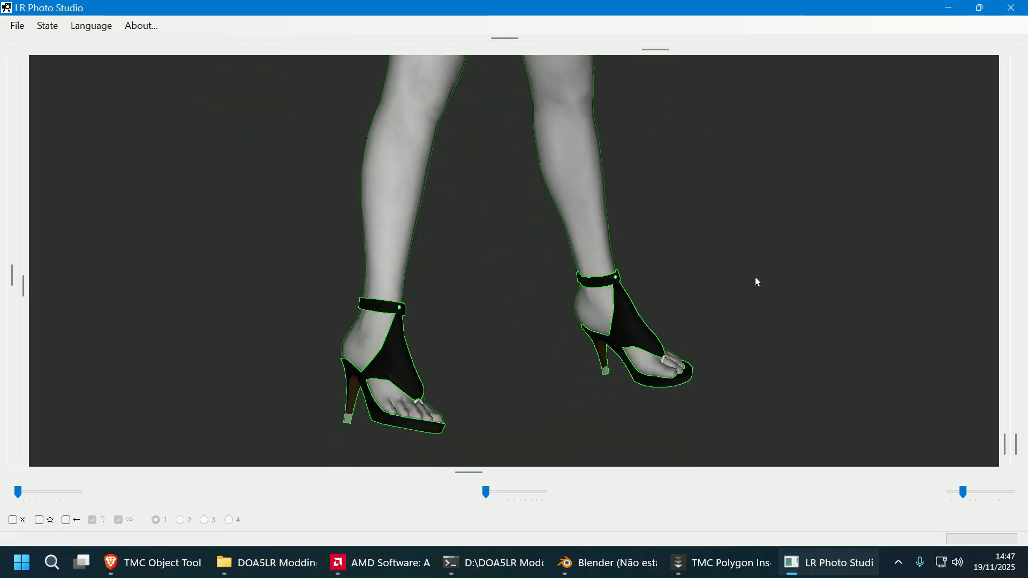
left_click_drag(755, 277, 813, 265)
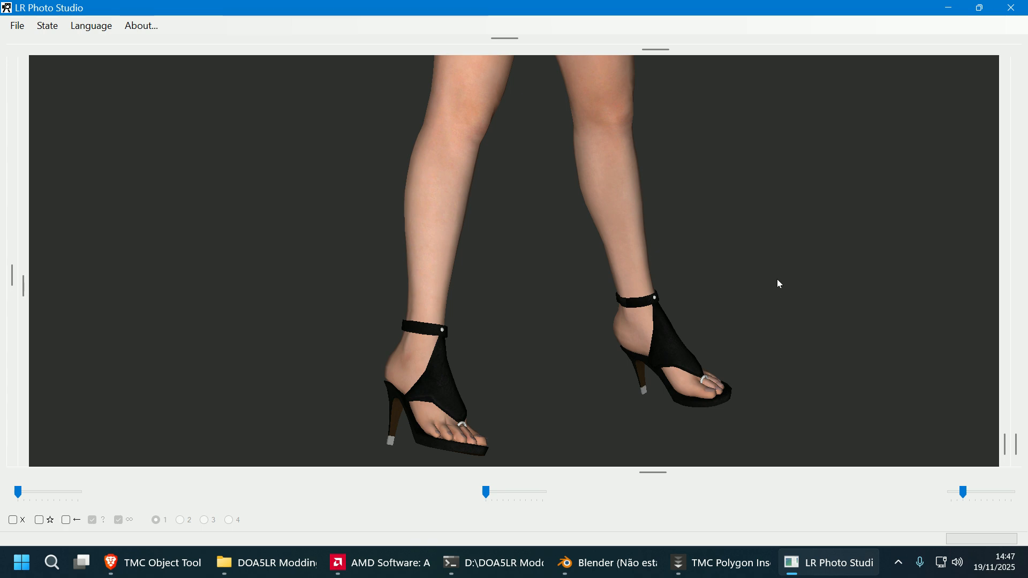
left_click(704, 385)
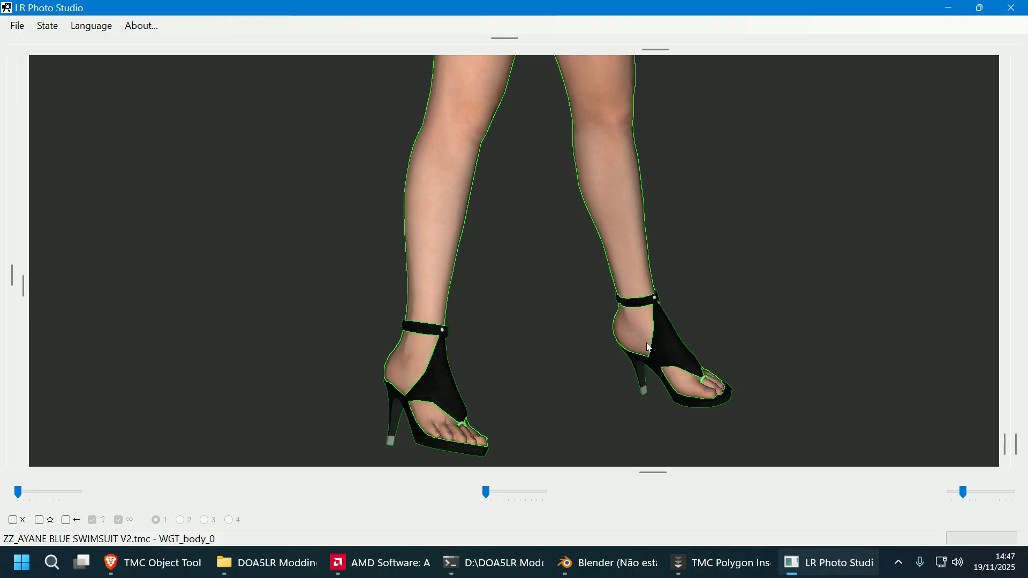
- Switch to Blender and deselect WGT_body_0 to view the stockinged legs and heels
left_click(608, 563)
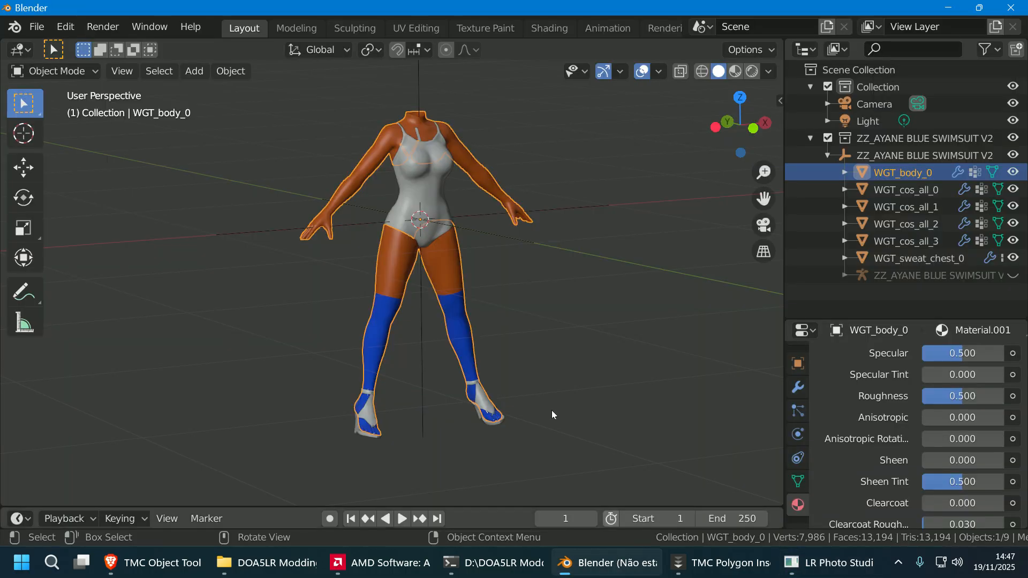
left_click(521, 348)
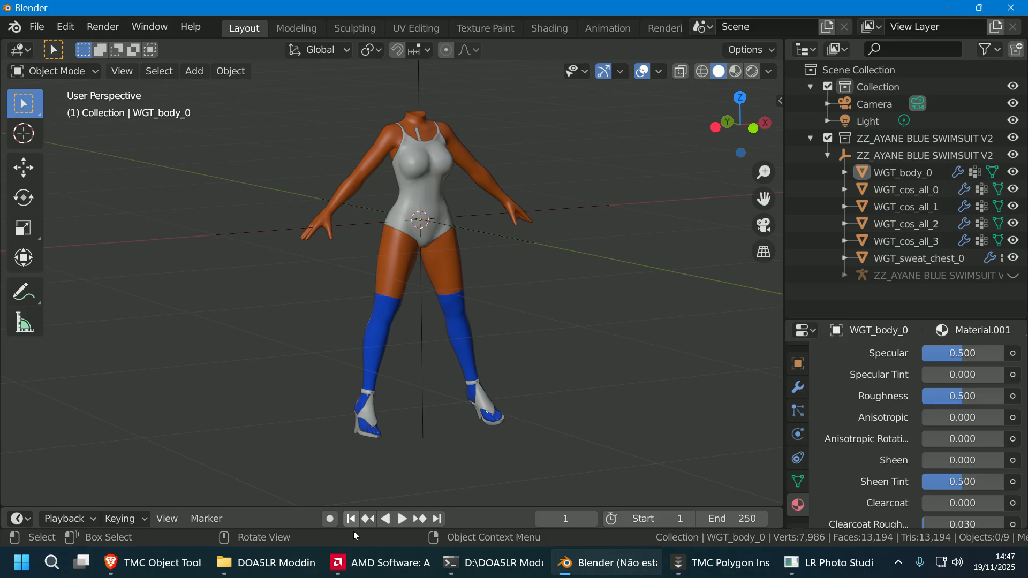
mouse_move(749, 559)
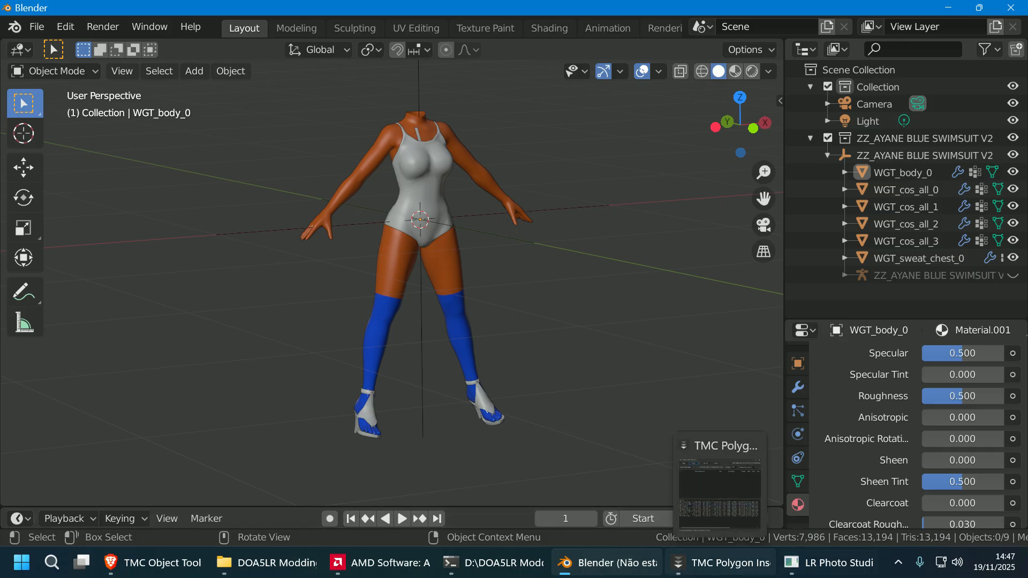
- Return to LR Photo Studio and examine the heels, legs, thighs and swimsuit from several angles
left_click(809, 563)
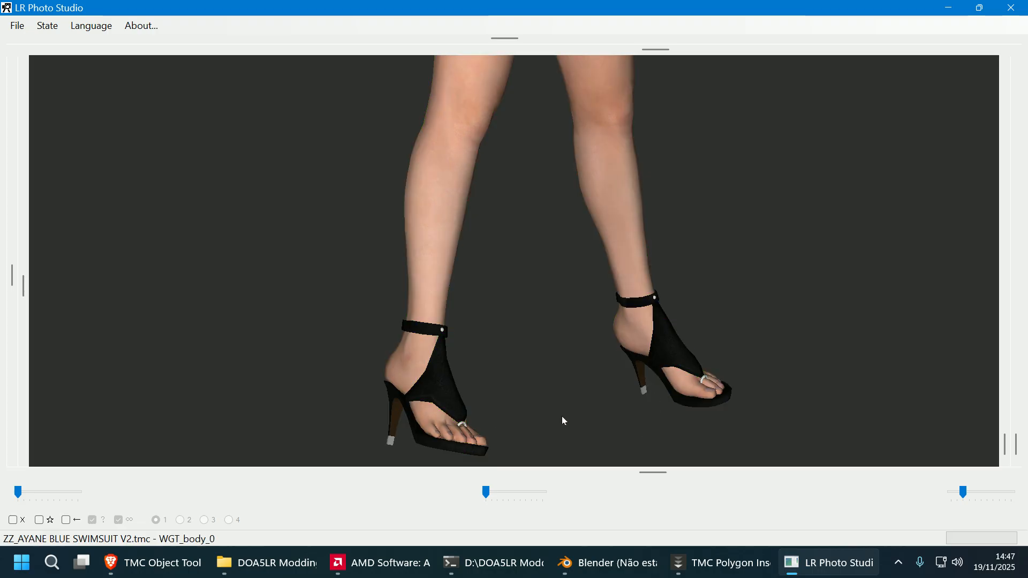
left_click_drag(562, 418, 506, 407)
left_click_drag(416, 259, 506, 242)
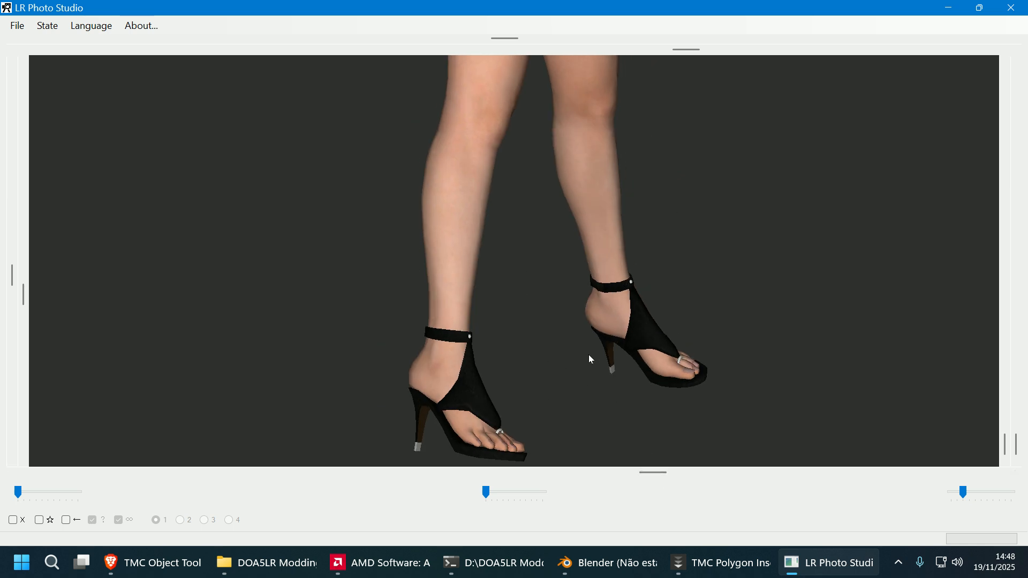
left_click_drag(448, 365, 506, 349)
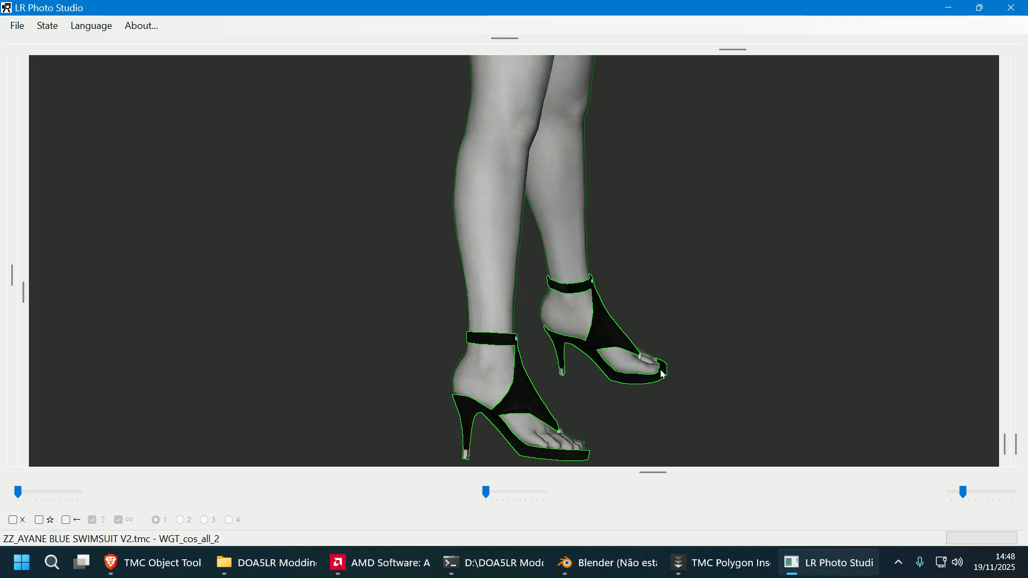
left_click_drag(661, 367, 554, 349)
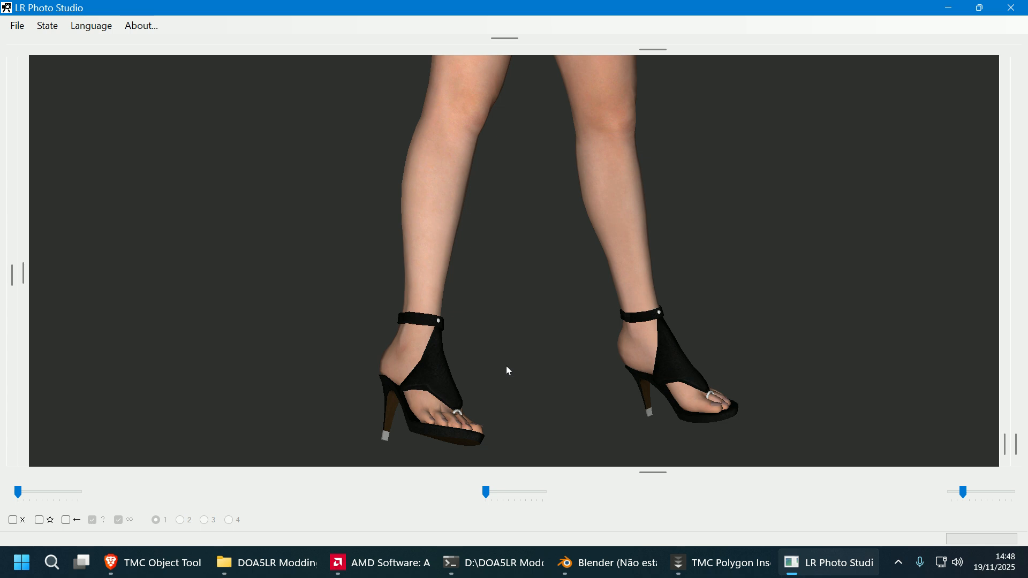
left_click_drag(633, 316, 581, 334)
right_click_drag(581, 334, 578, 490)
left_click_drag(676, 333, 827, 305)
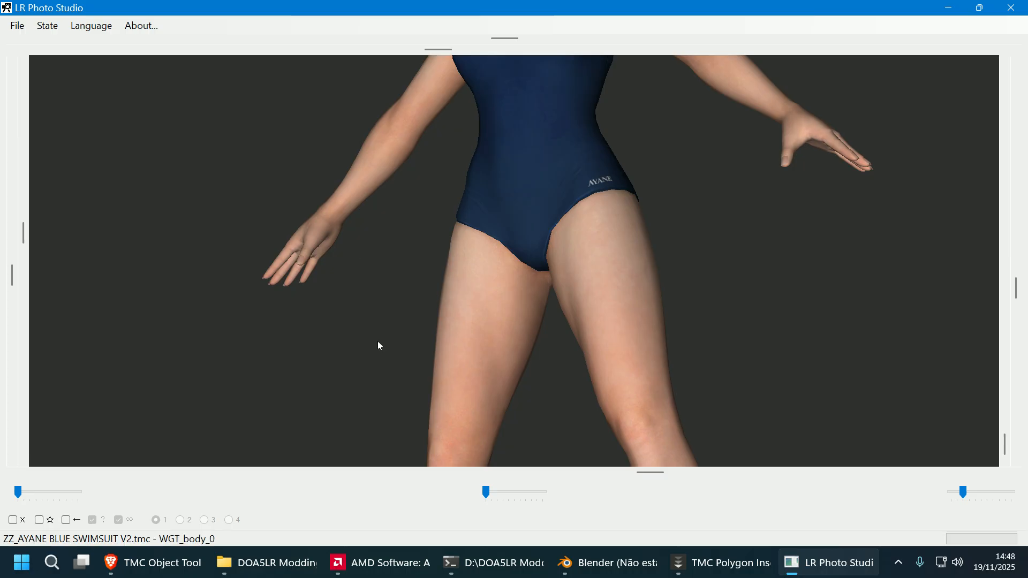
- Close TMC Polygon Insert Tool and check the model's legs and heels again in LR Photo Studio
left_click(723, 563)
left_click(669, 55)
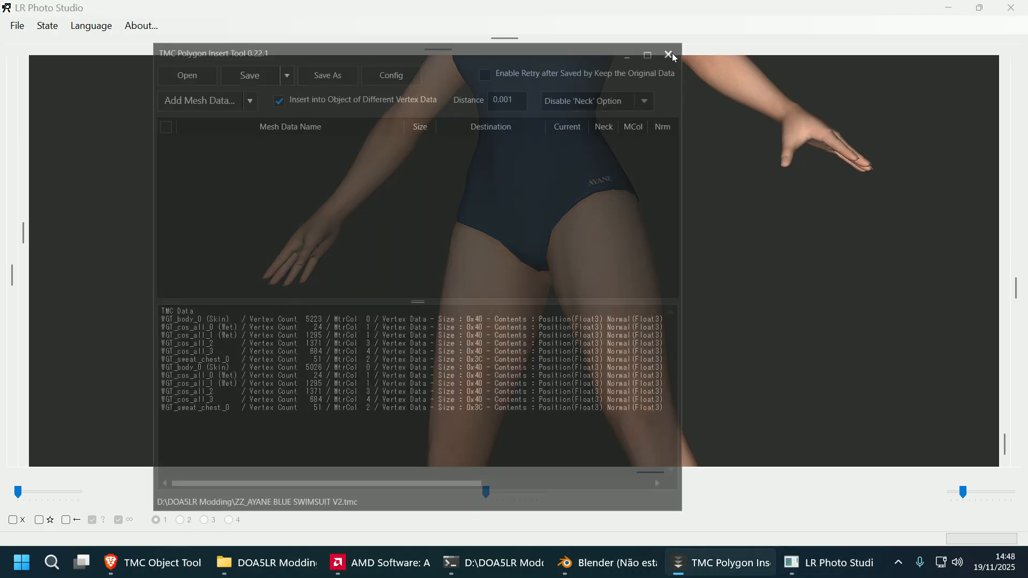
left_click_drag(771, 294, 808, 313)
right_click_drag(808, 313, 782, 168)
left_click_drag(524, 271, 638, 340)
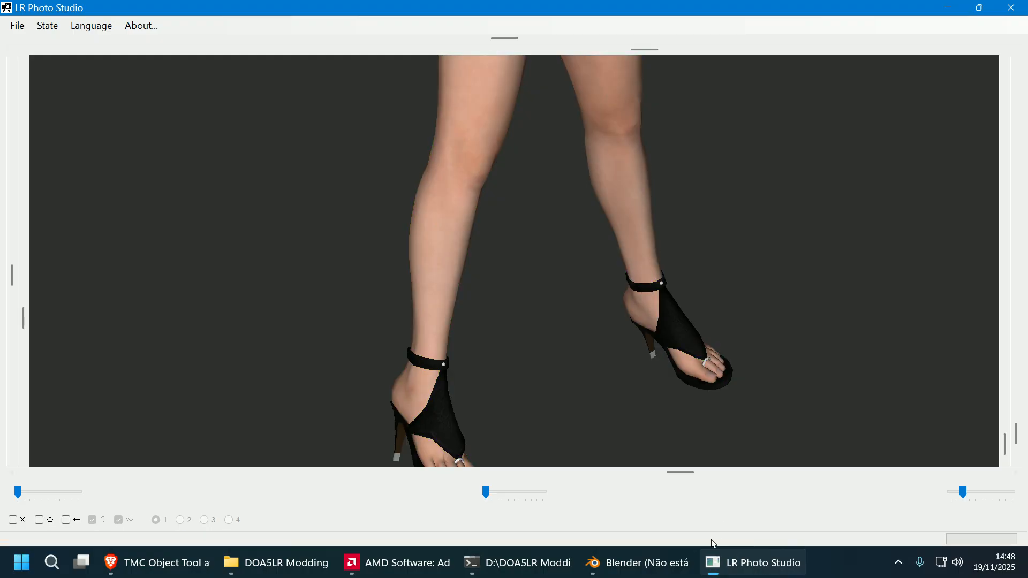
- Glance at the model in Blender, return to LR Photo Studio and inspect WGT_body_0 around the neck and swimsuit
left_click(678, 563)
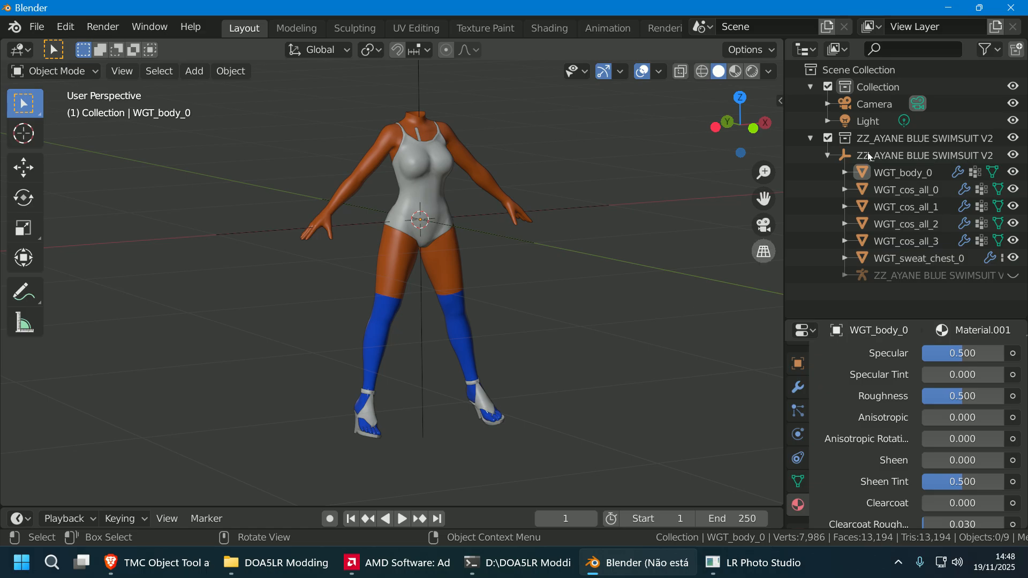
left_click(958, 15)
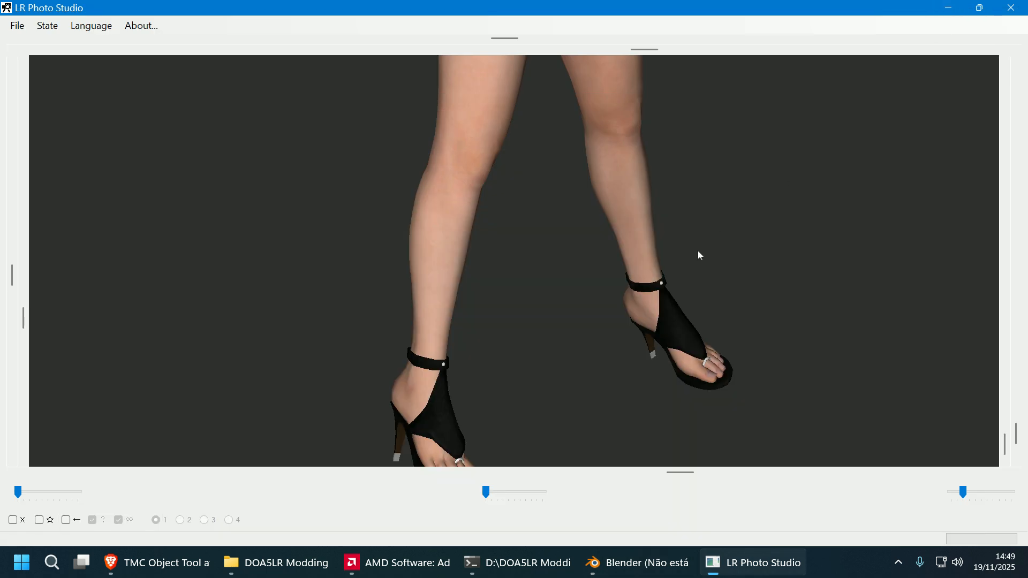
left_click_drag(699, 254, 610, 227)
right_click_drag(610, 227, 609, 466)
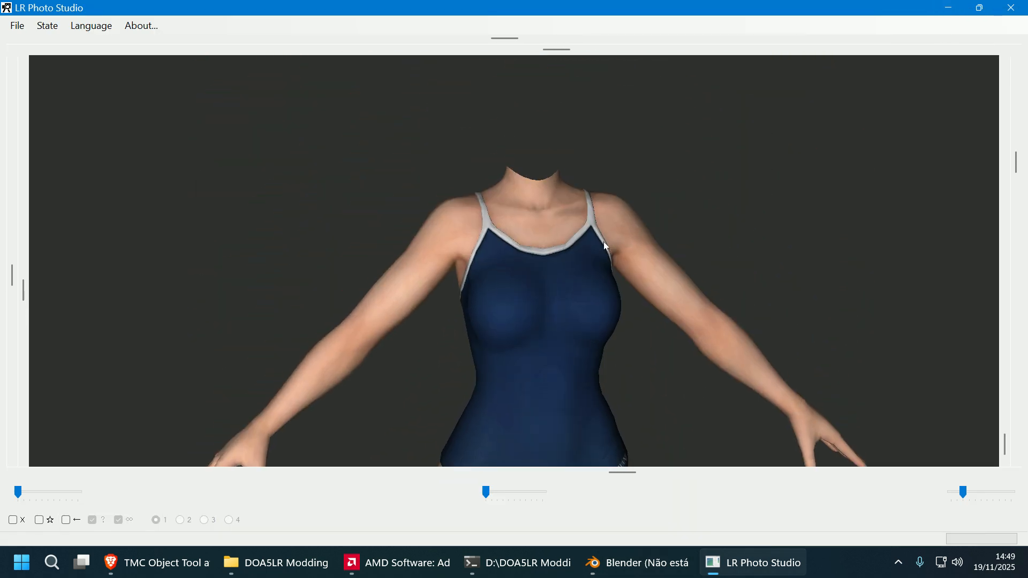
left_click(558, 218)
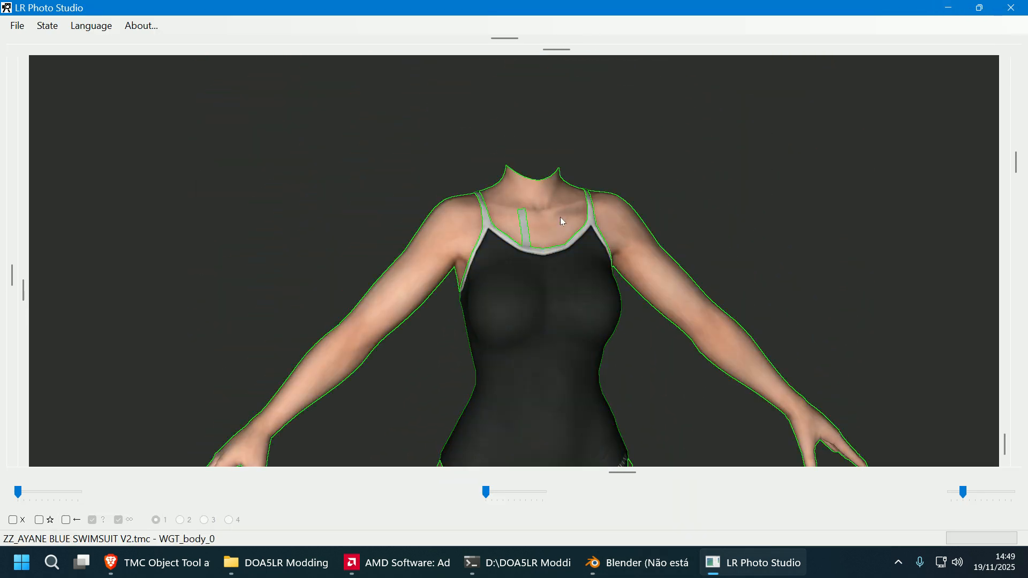
left_click(561, 221)
- Check the Postprocessing Tool folder inside DOA5LR Modding in File Explorer and return to LR Photo Studio
left_click(277, 563)
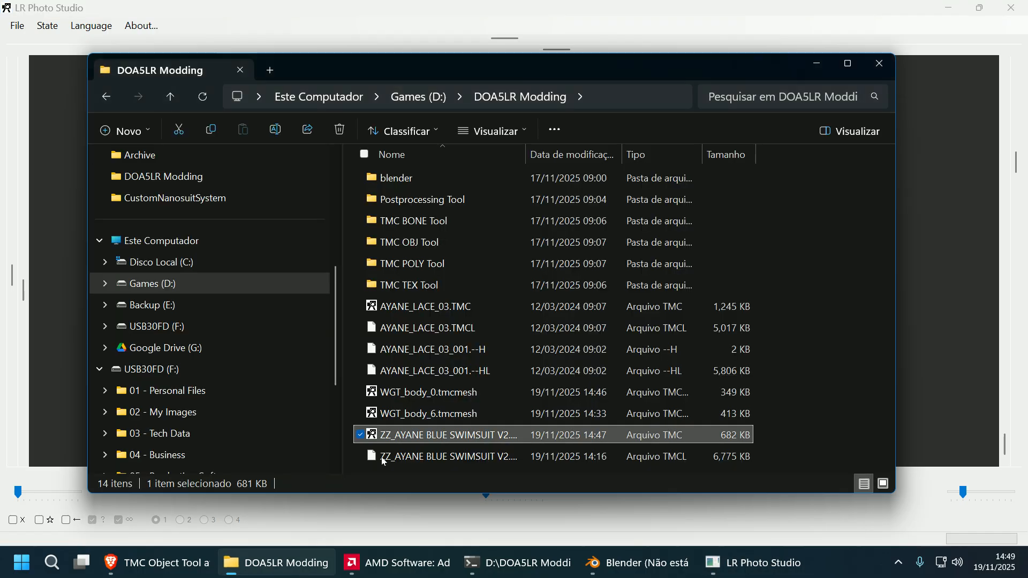
double_click(455, 200)
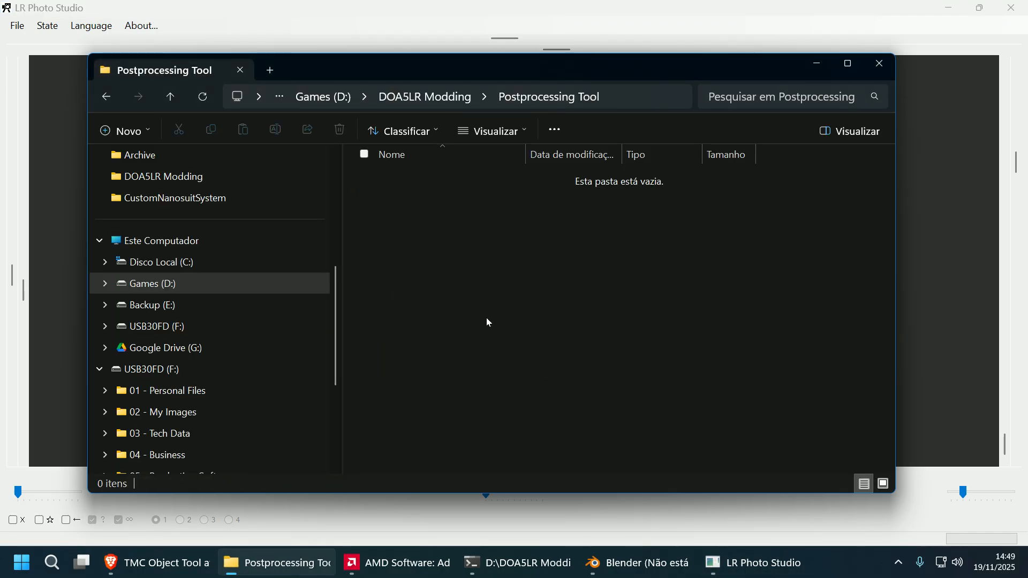
left_click(444, 97)
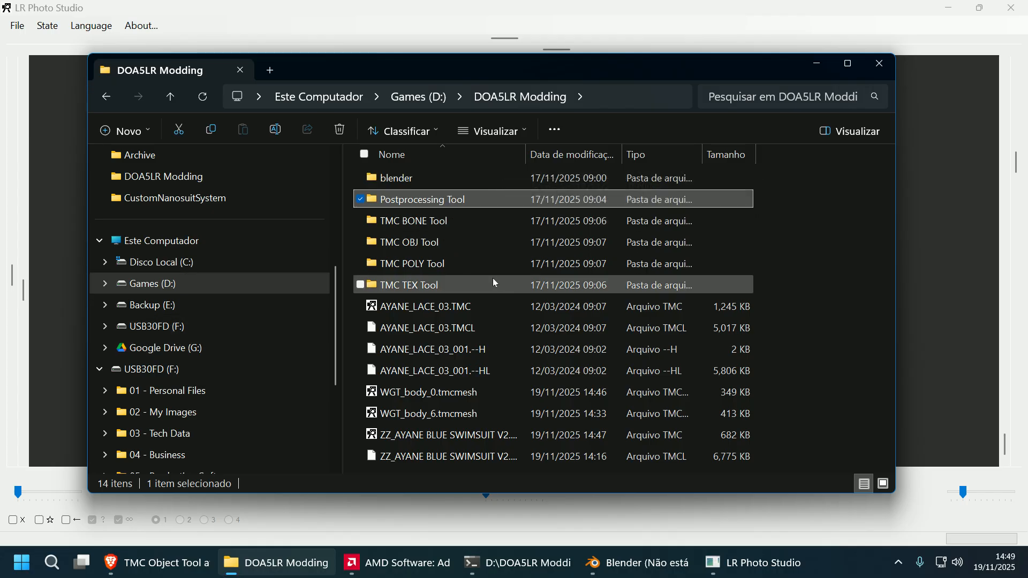
mouse_move(490, 262)
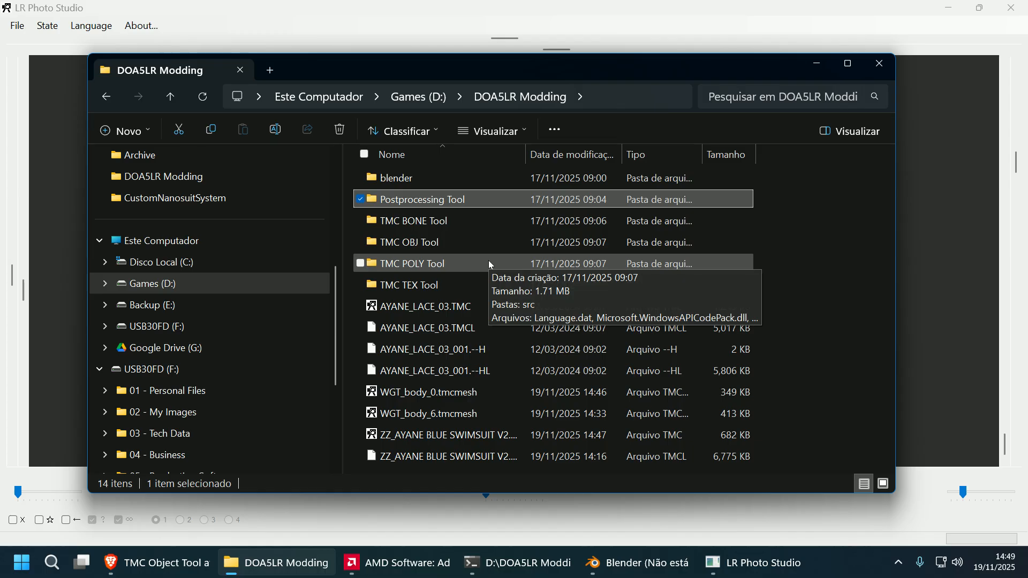
left_click(695, 24)
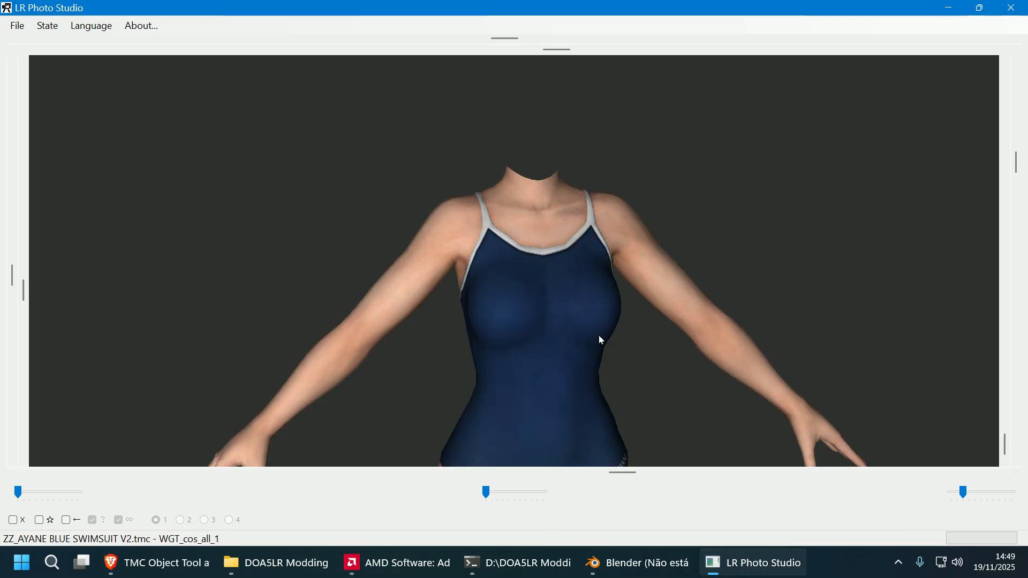
- Examine the model's legs, swimsuit, arms and feet in the heels from the front and at an angle
left_click_drag(599, 335, 675, 369)
right_click_drag(828, 456, 828, 367)
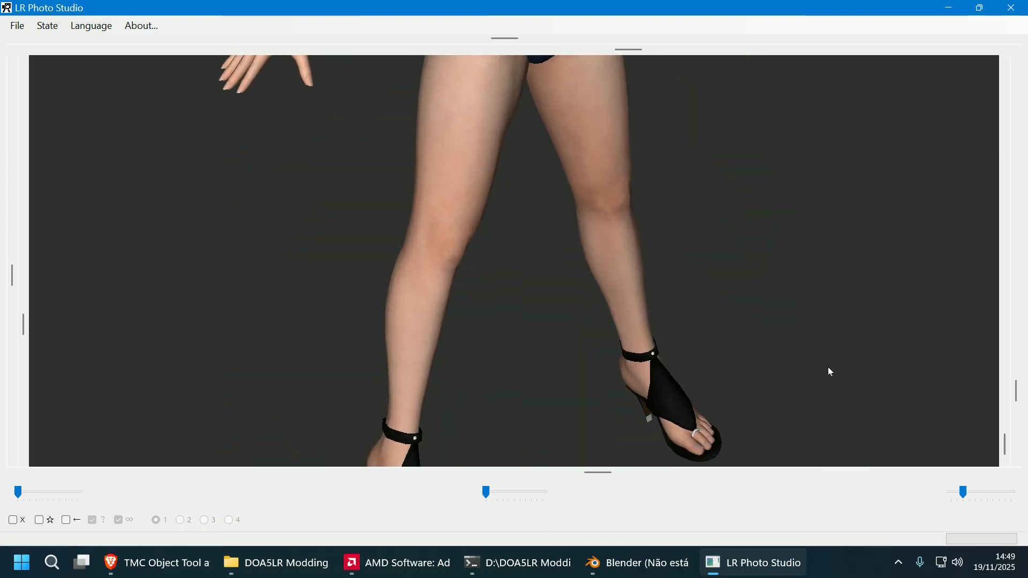
left_click_drag(828, 368, 824, 360)
left_click_drag(767, 217, 864, 226)
right_click_drag(767, 217, 706, 459)
right_click_drag(829, 163, 828, 369)
left_click_drag(829, 164, 804, 137)
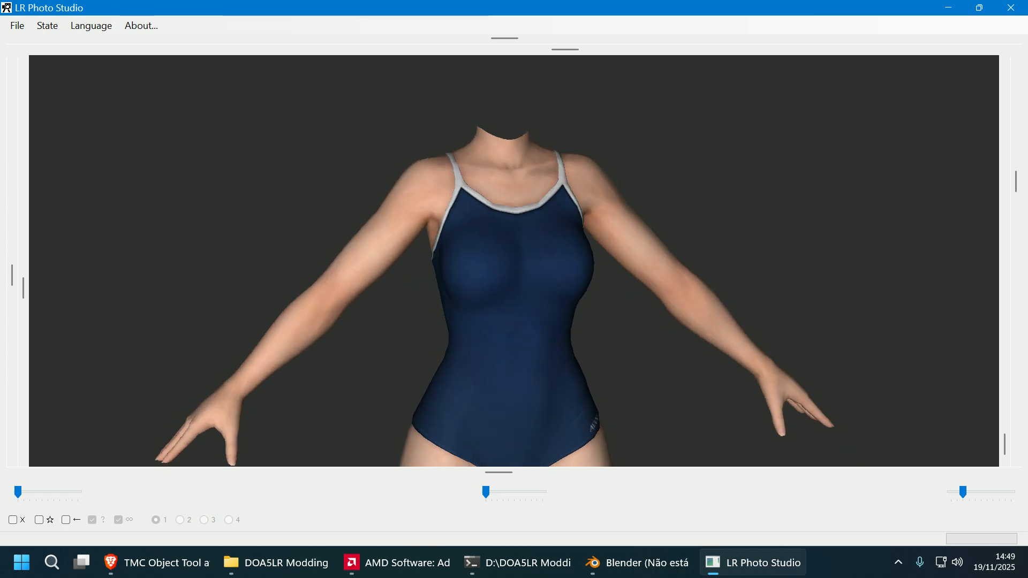
right_click_drag(849, 455, 846, 204)
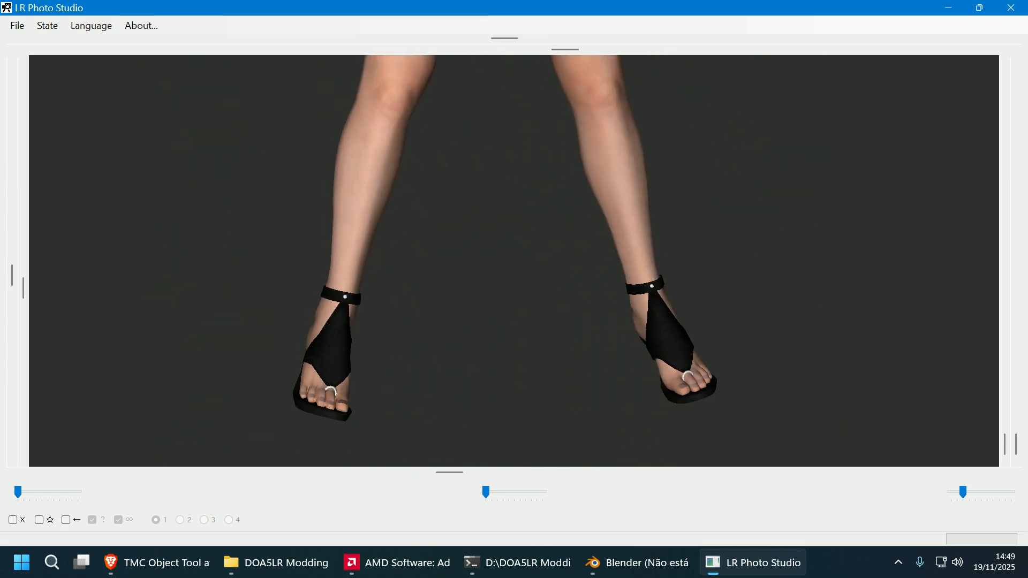
left_click_drag(825, 239, 932, 233)
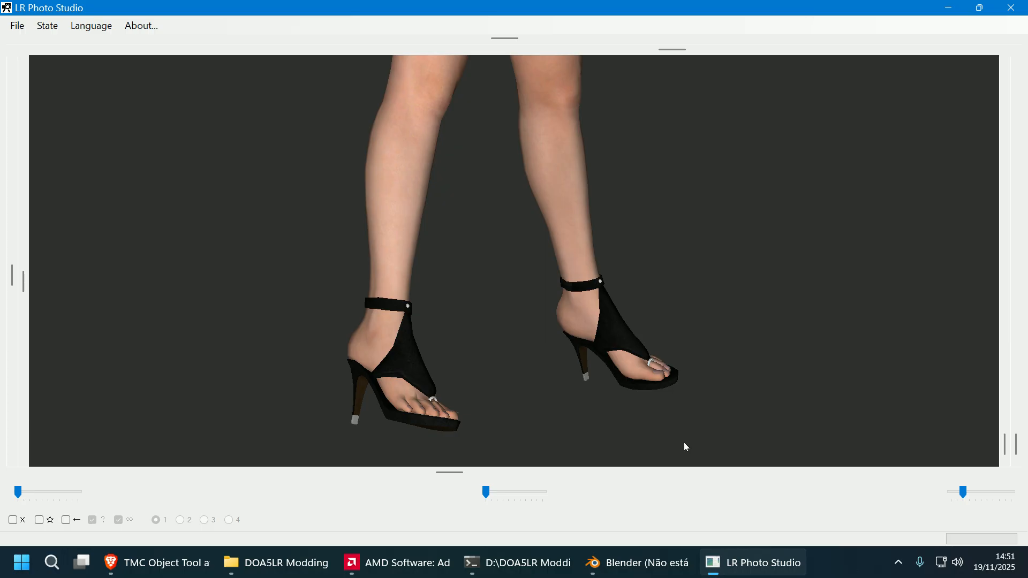
left_click(390, 562)
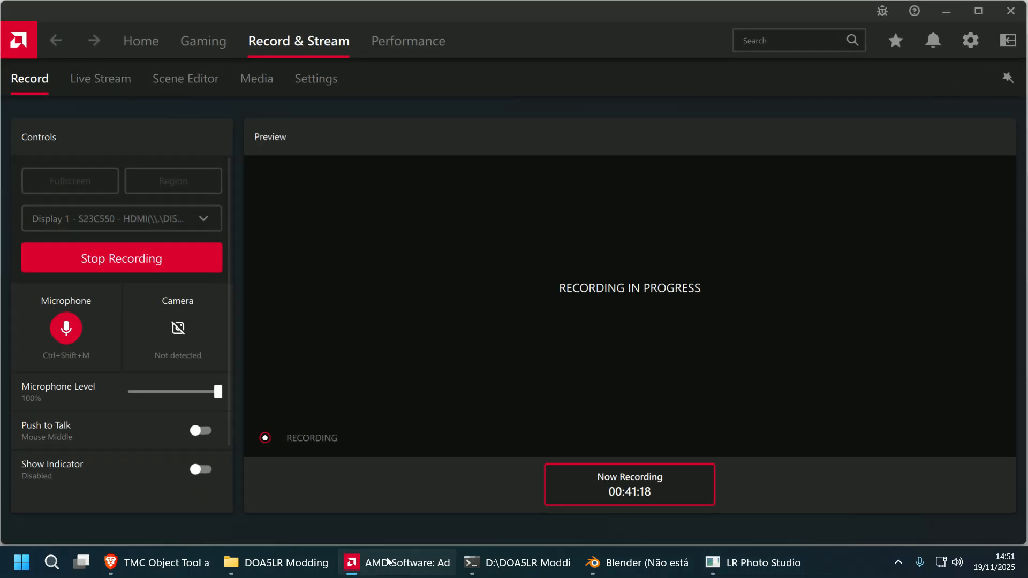